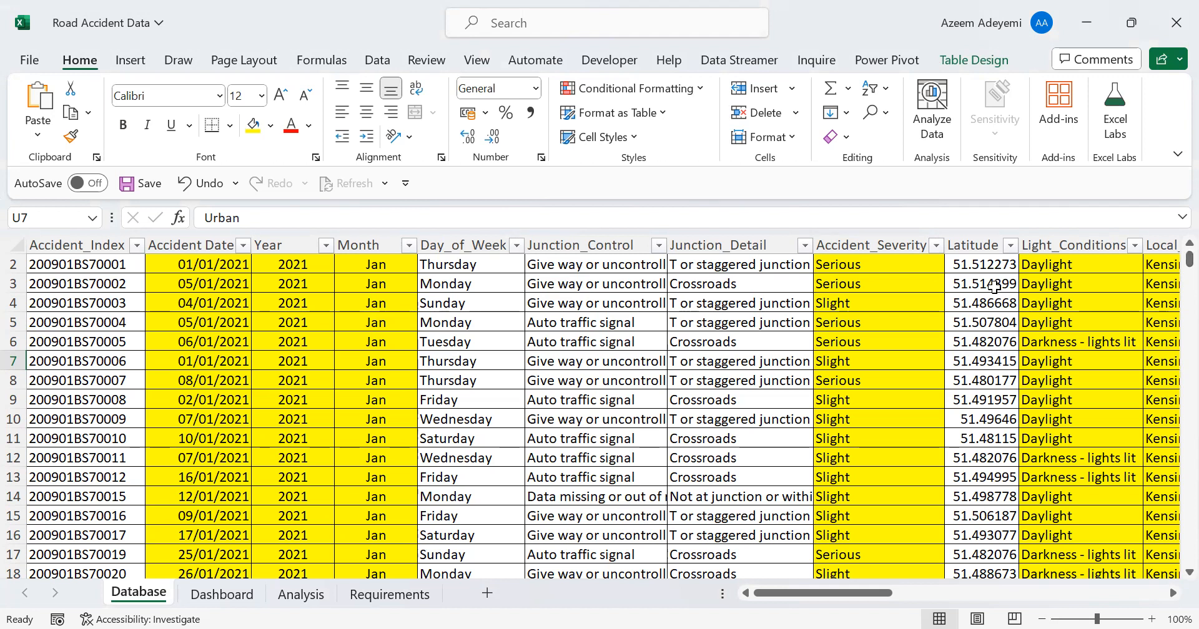
Read the Requirements sheet from the task overview, business case and goal down to the list of KPIs
left_click(383, 594)
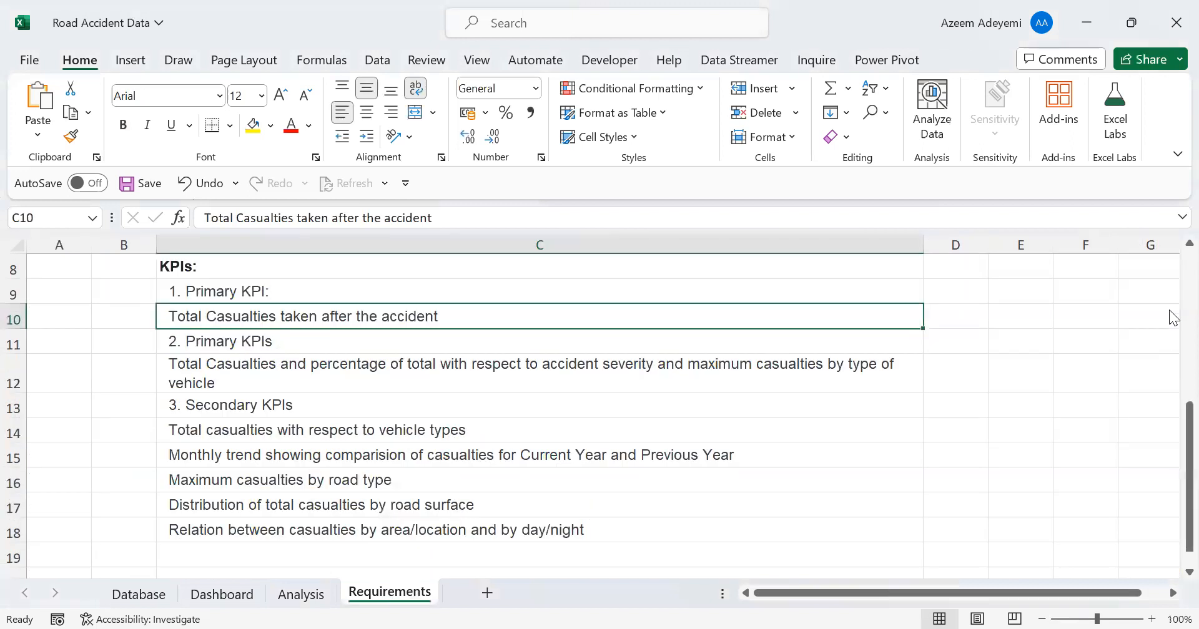
scroll(1173, 318, "up", 3)
left_click_drag(1170, 317, 1170, 318)
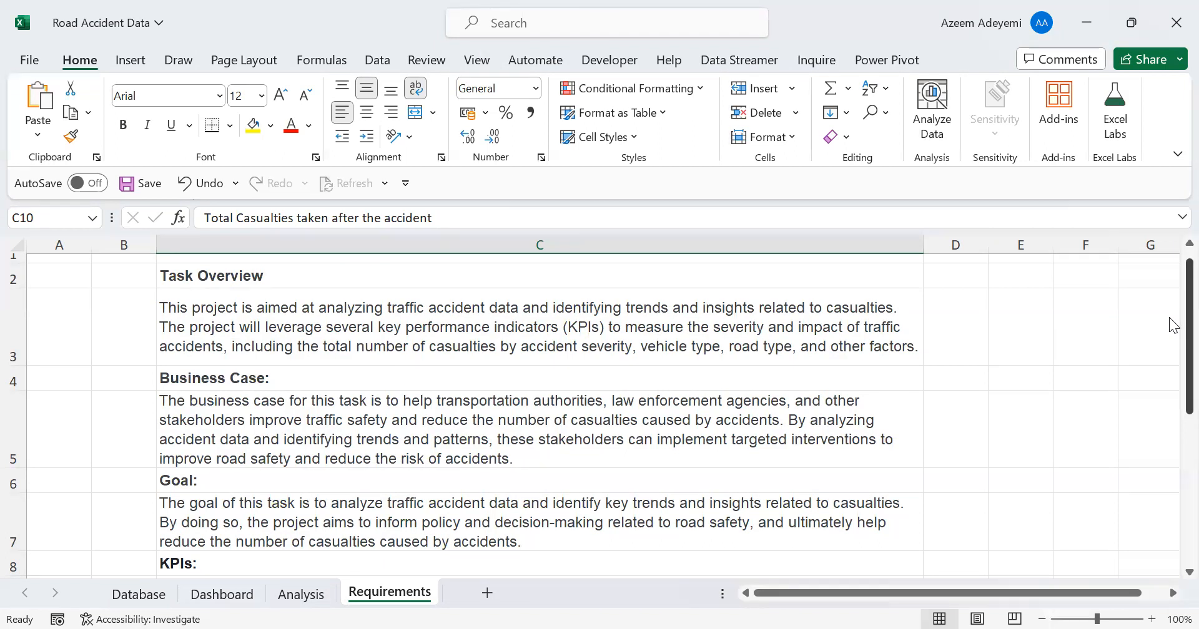
left_click_drag(1169, 318, 1175, 442)
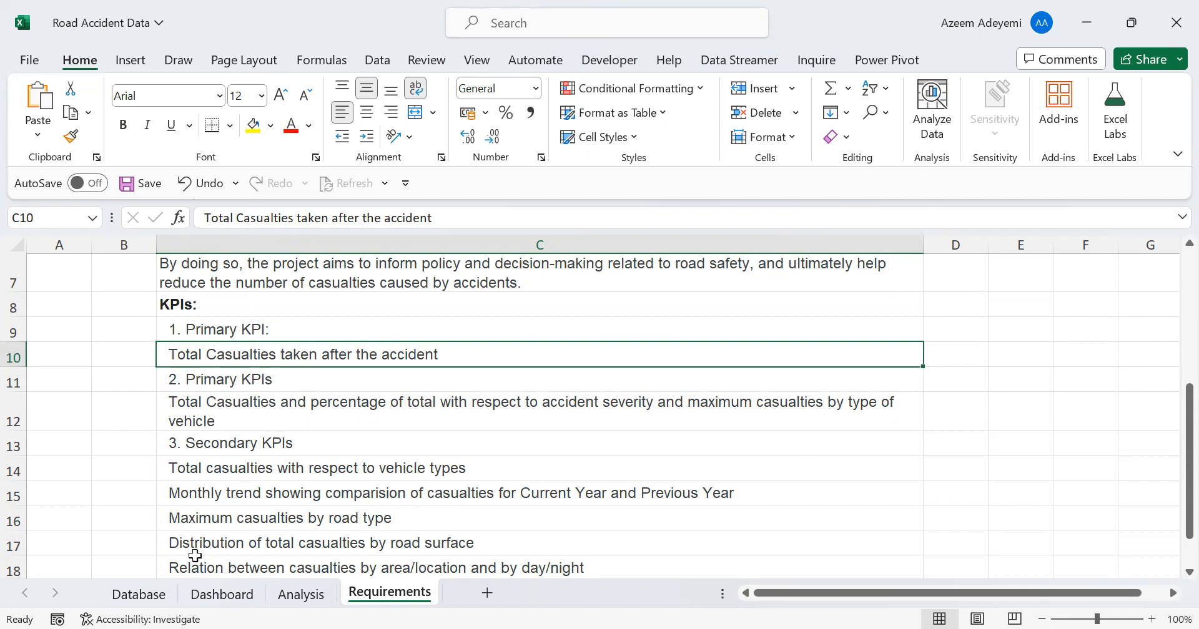
Compare the column headers at the top of the Database sheet with the secondary KPIs on the Requirements sheet
left_click(140, 596)
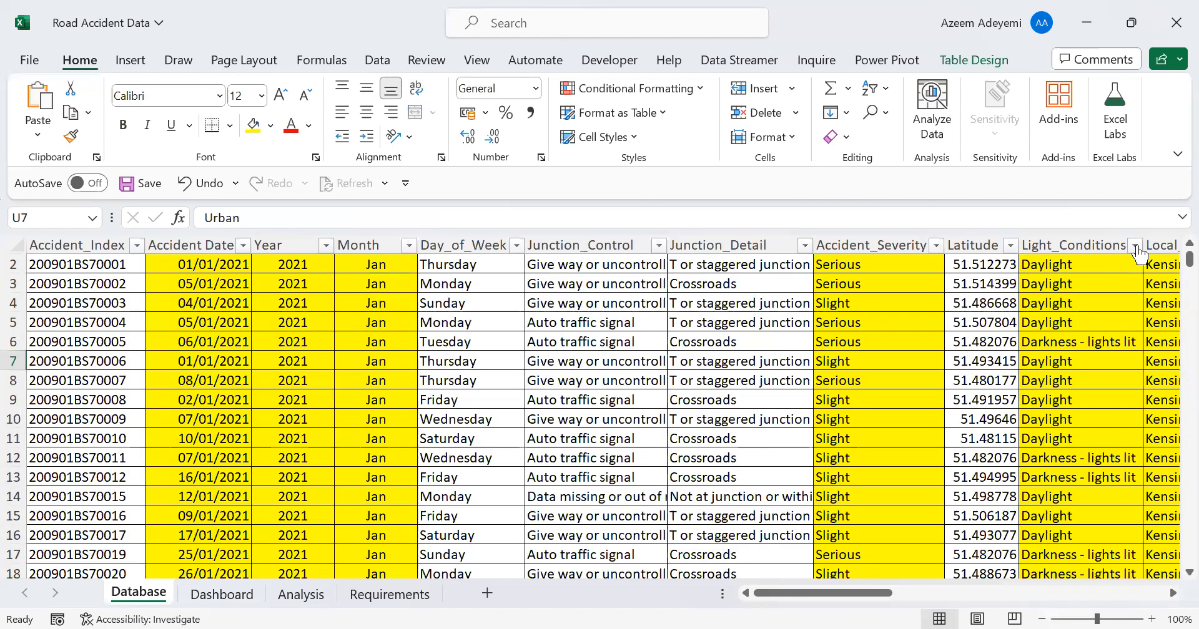
left_click_drag(1189, 260, 1170, 246)
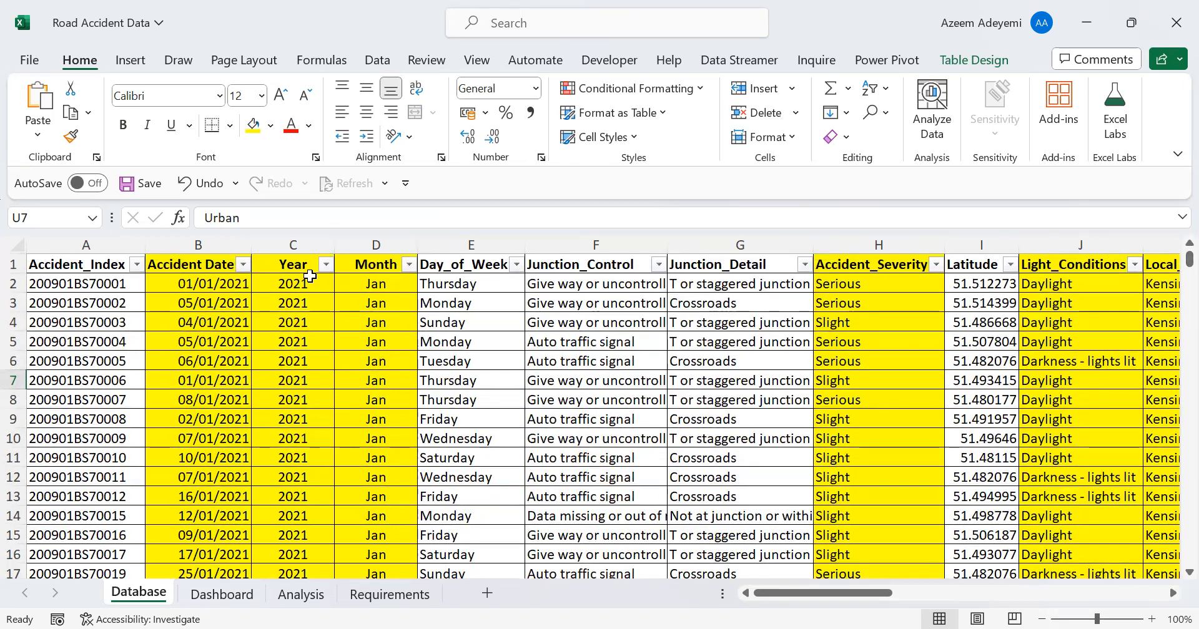
left_click(388, 596)
left_click(243, 517)
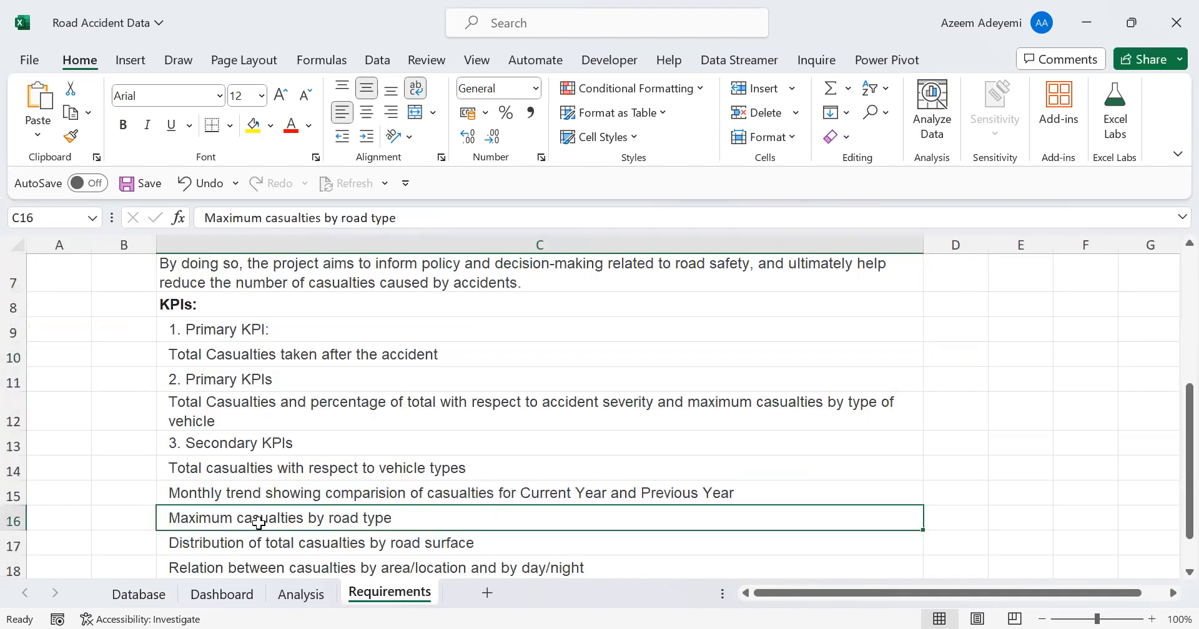
key("Up")
key("Up")
key("Up")
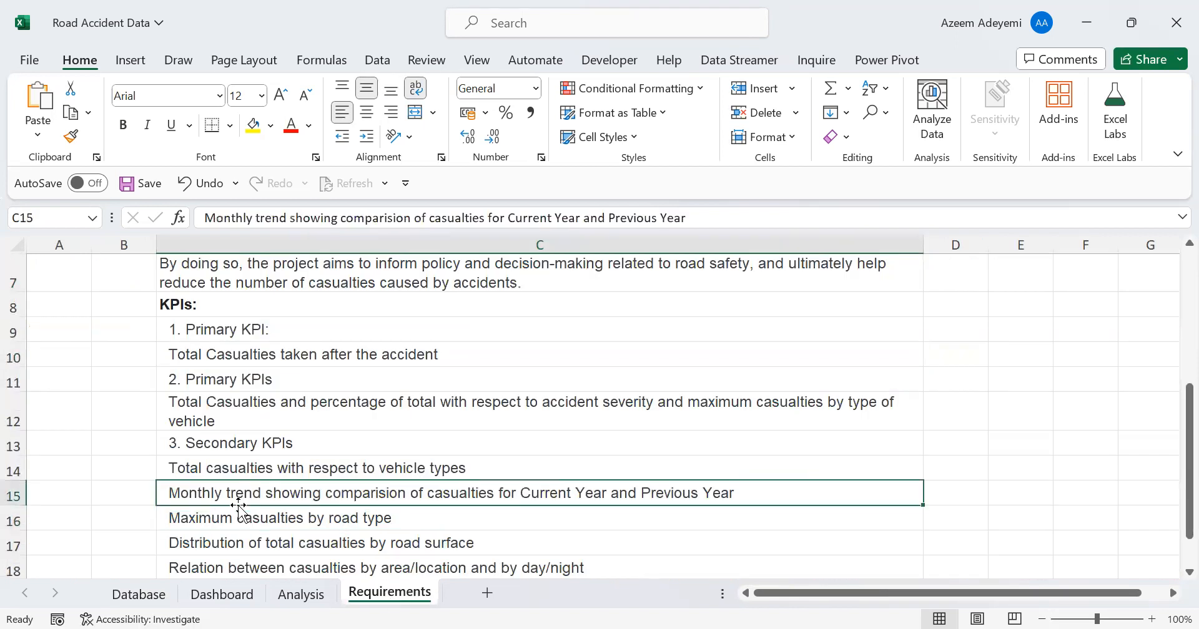
key("Down")
key("Down")
Inspect the formulas behind the first Year and Month cells on the Database sheet
left_click(139, 594)
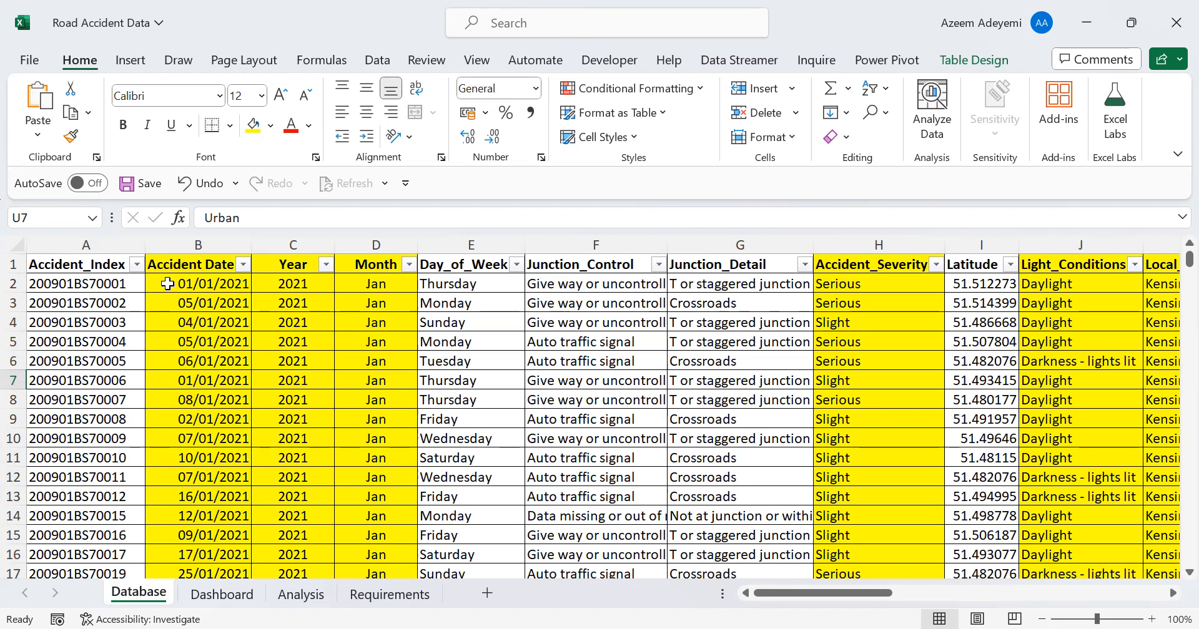
left_click(301, 283)
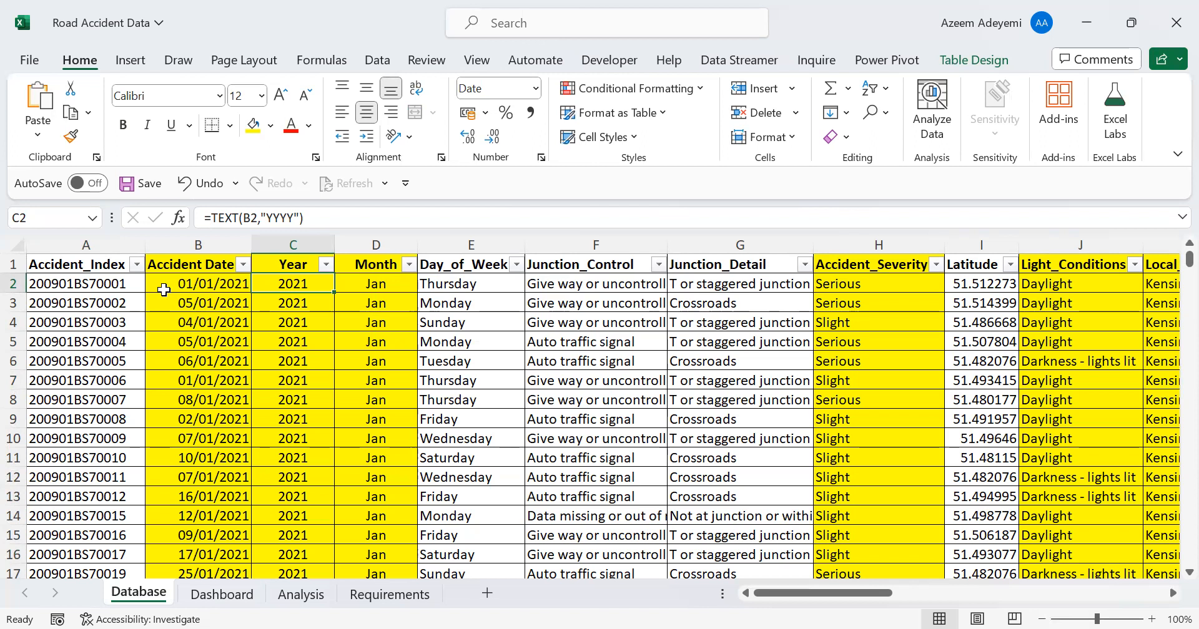
left_click(373, 284)
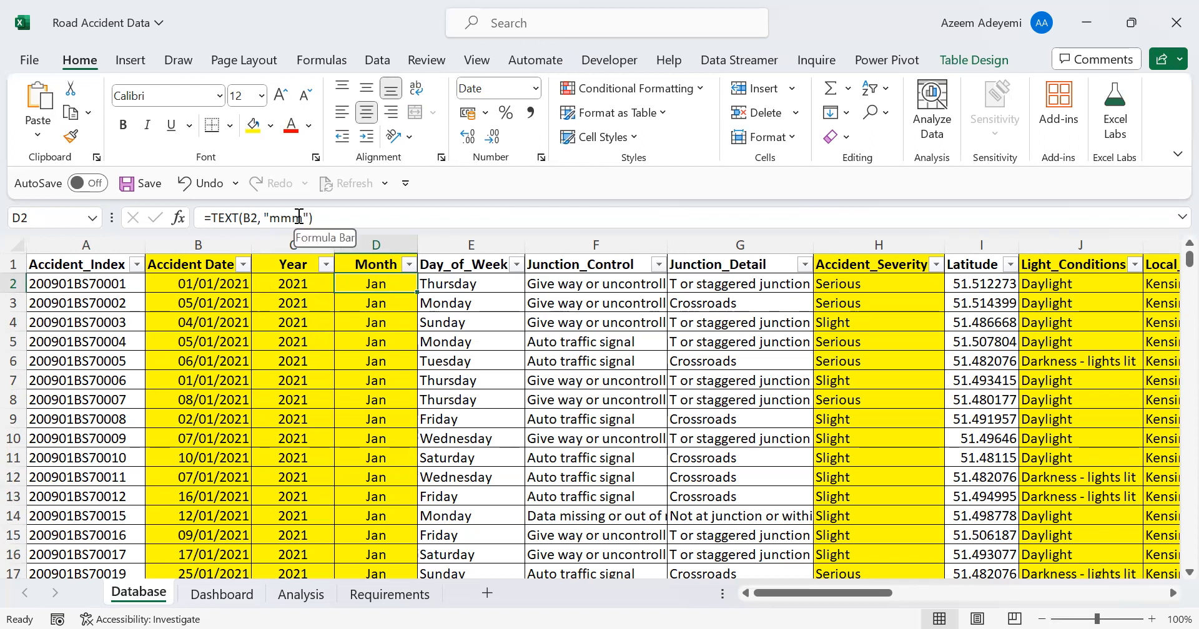
Change the format text in the Month column's formula to "ddd", starting from cell D2
left_click_drag(303, 218, 273, 220)
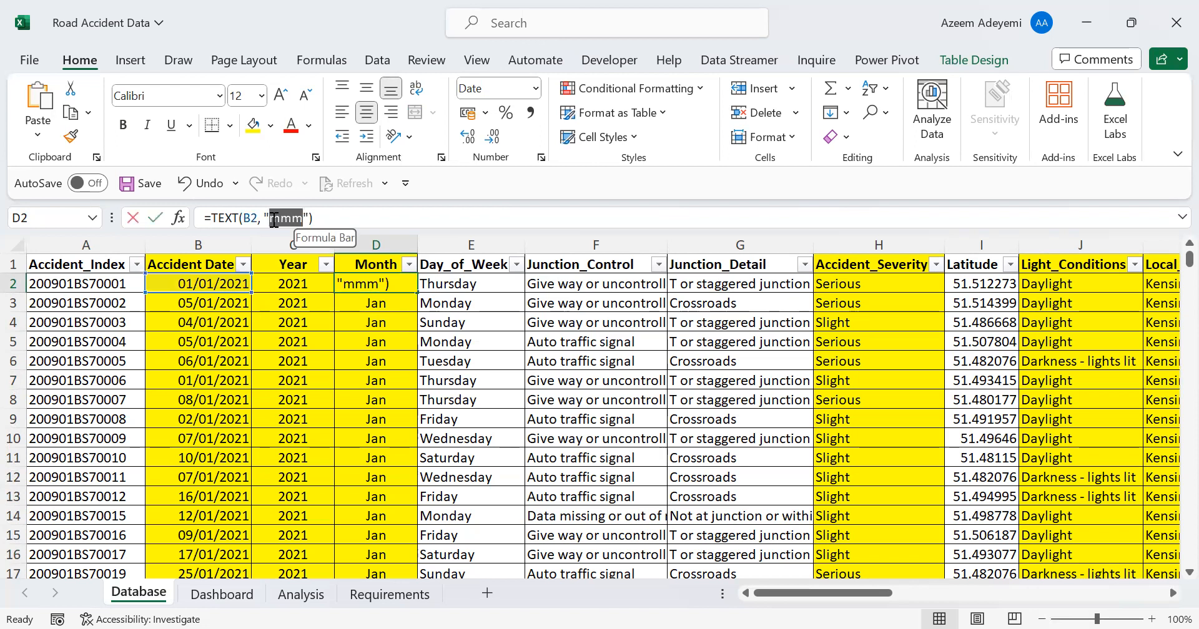
type("ddd")
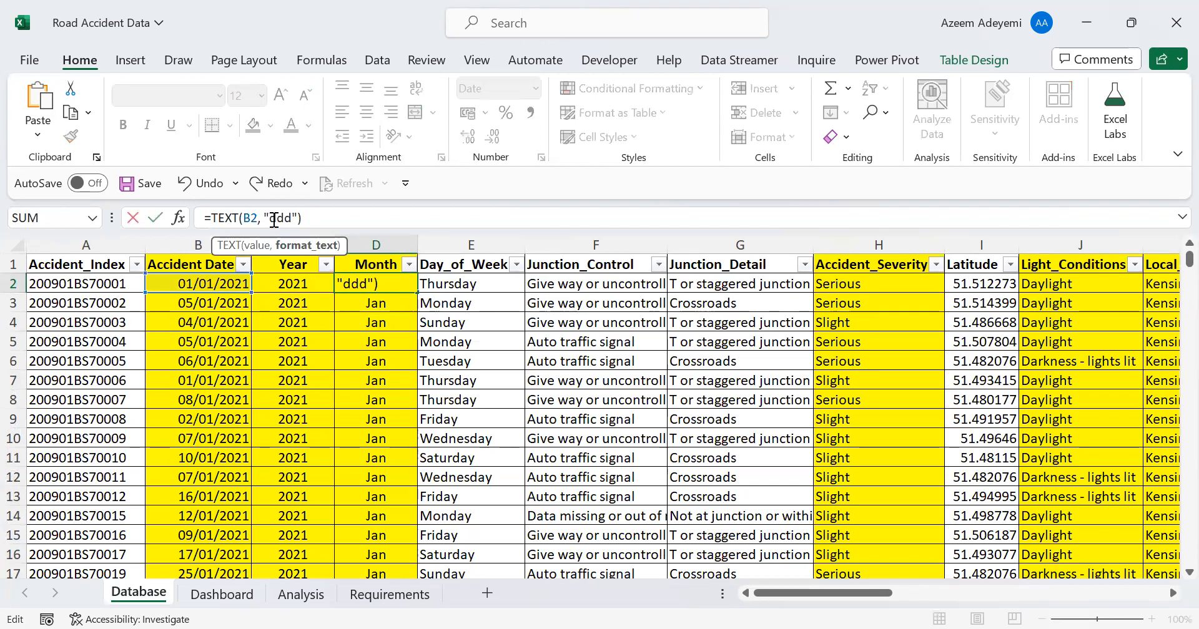
key("Return")
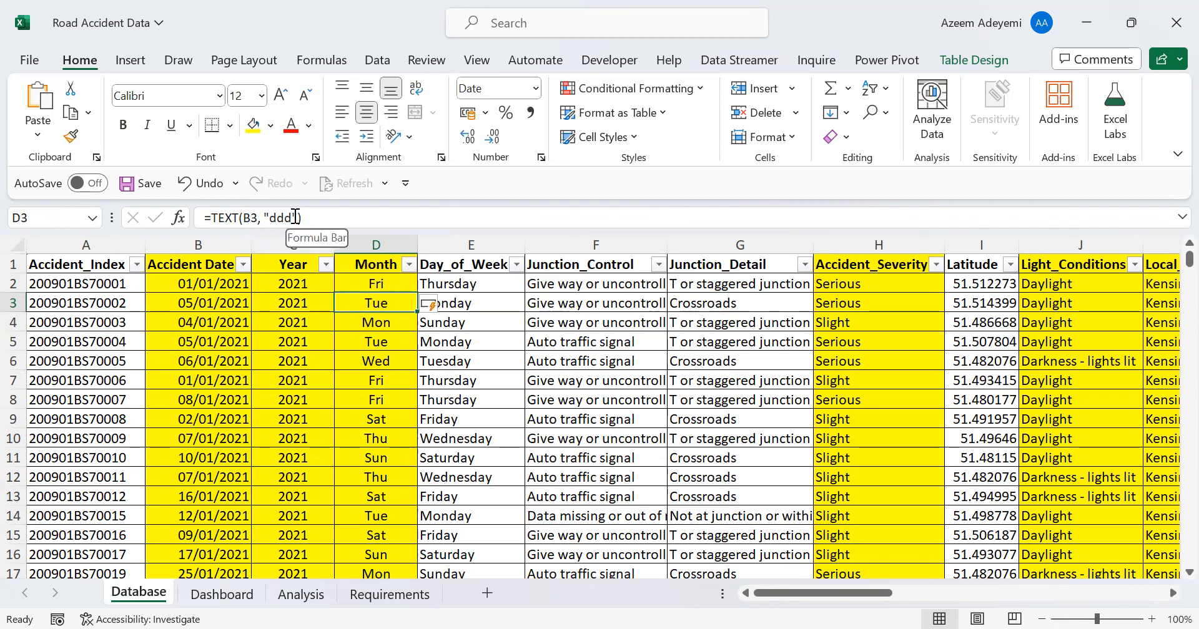
Restore the Month column's formula to the "mmm" format text, editing it in cell D3
left_click_drag(291, 218, 271, 216)
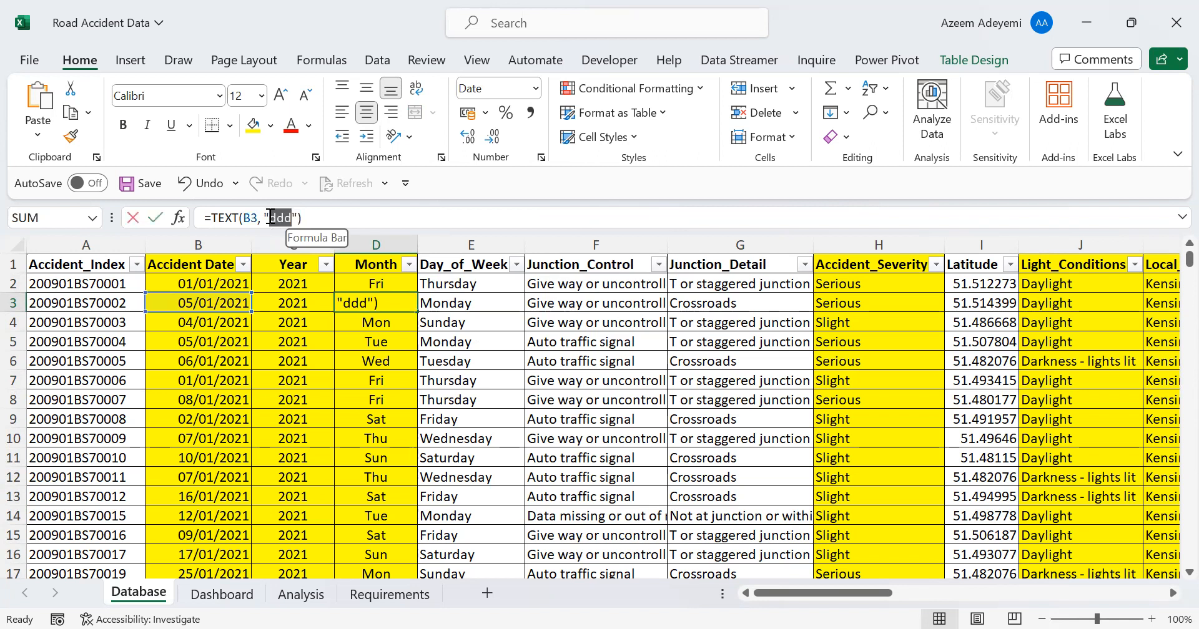
type("mmm")
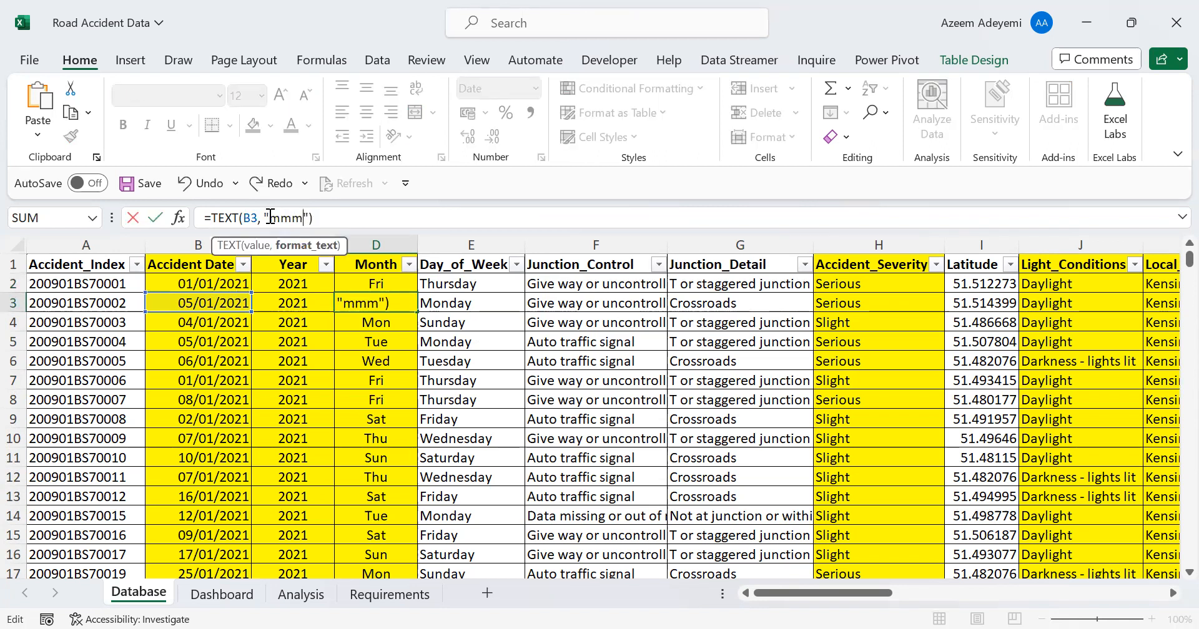
key("Return")
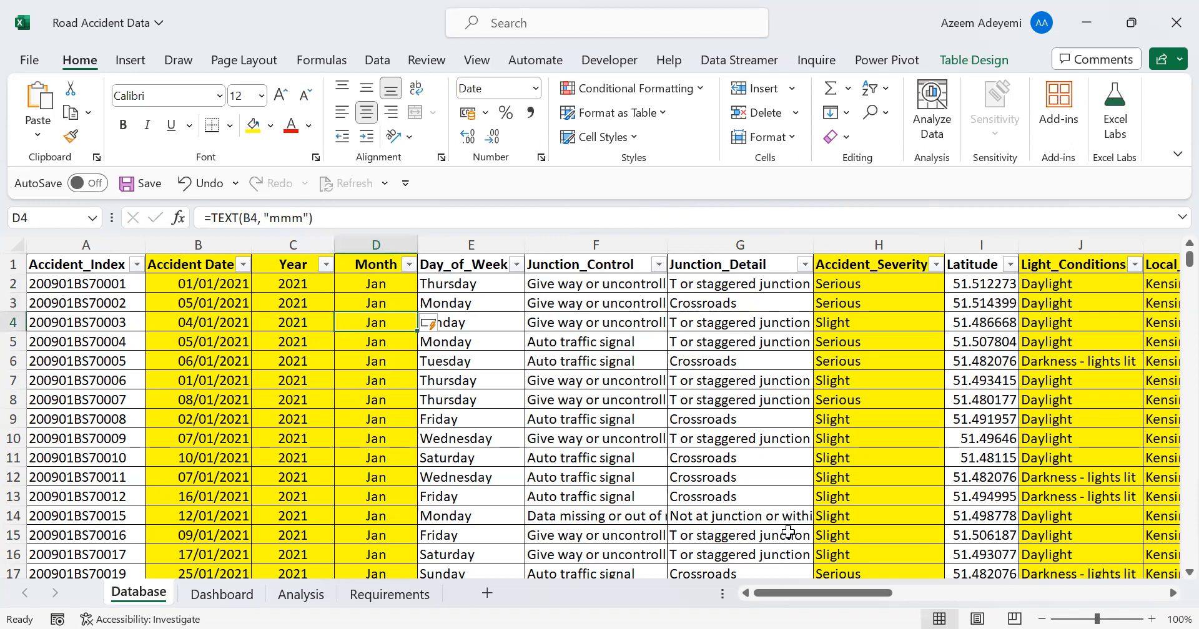
Review the distinct values in the Accident_Severity column's filter list without applying a filter
left_click(877, 419)
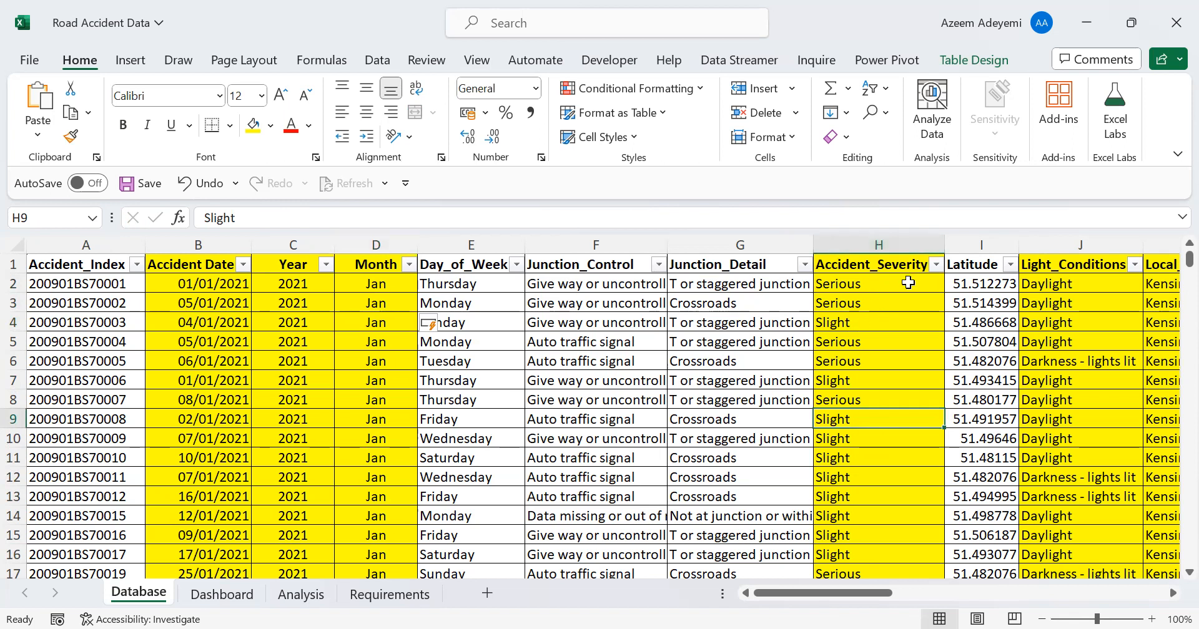
left_click(935, 266)
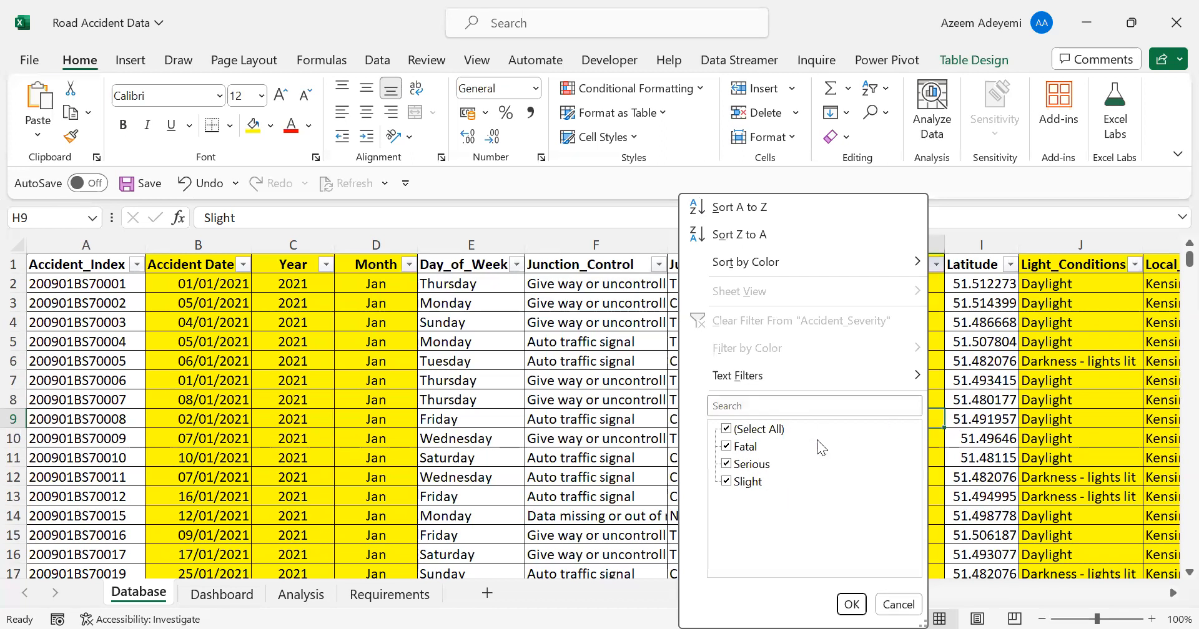
key("Escape")
left_click(850, 382)
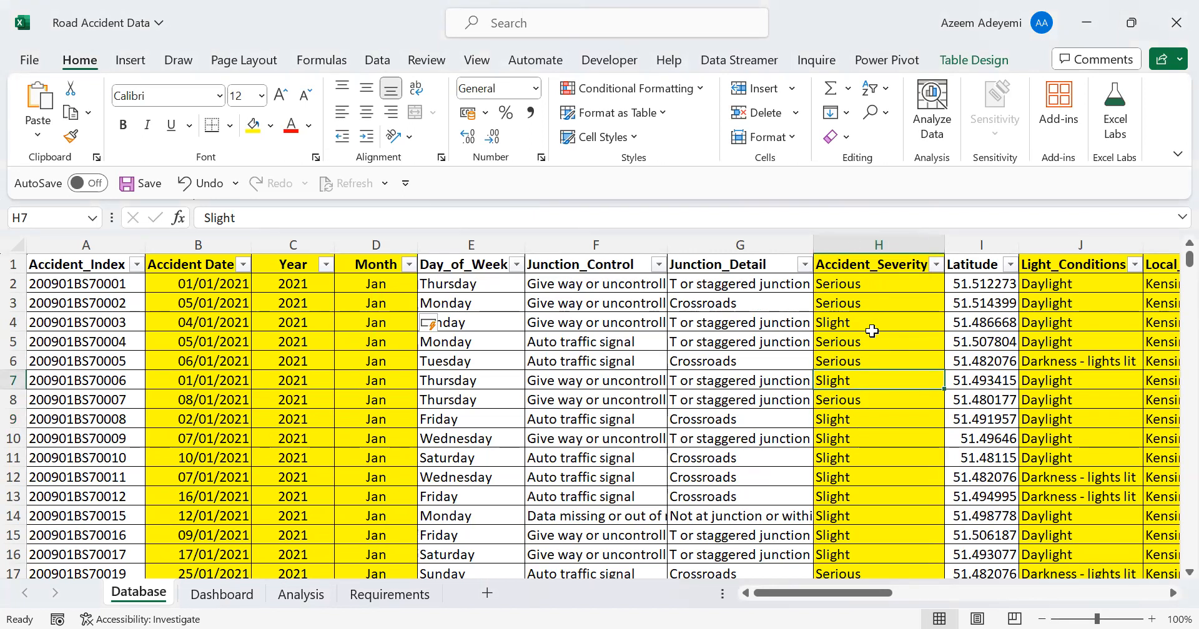
key("ctrl+f")
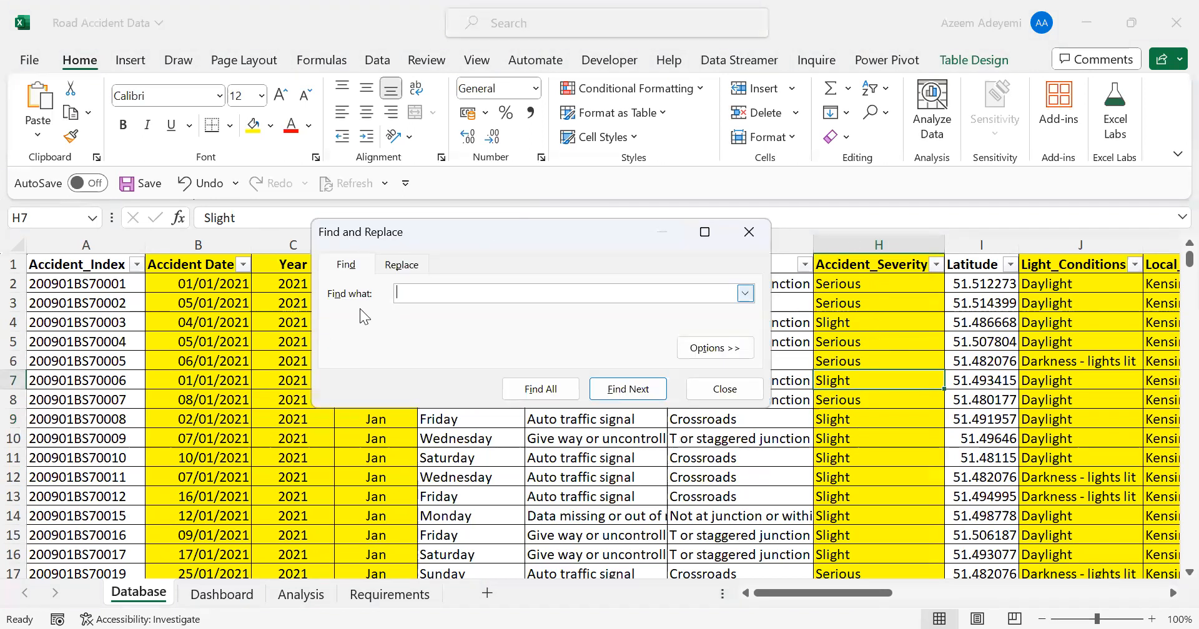
left_click(414, 266)
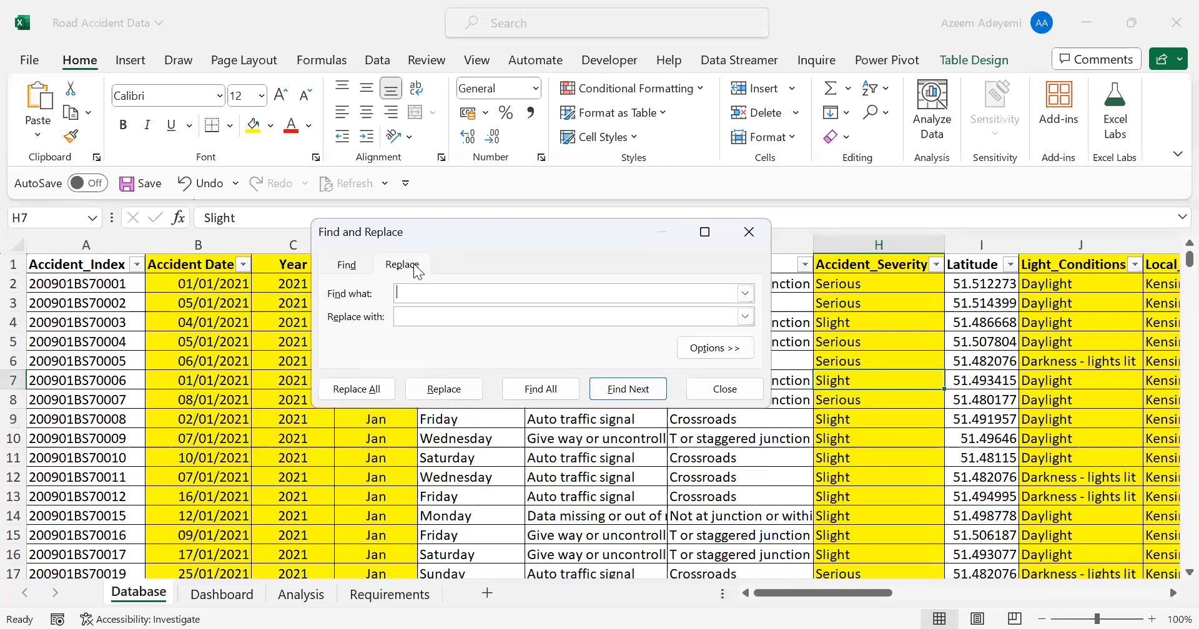
left_click(402, 312)
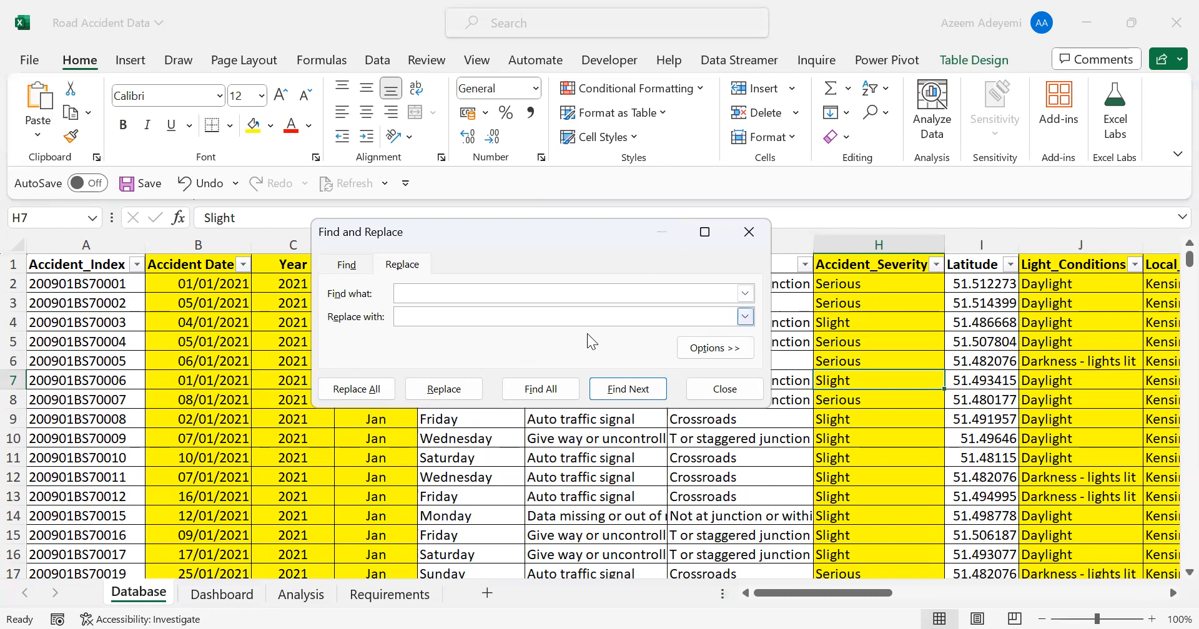
left_click(725, 389)
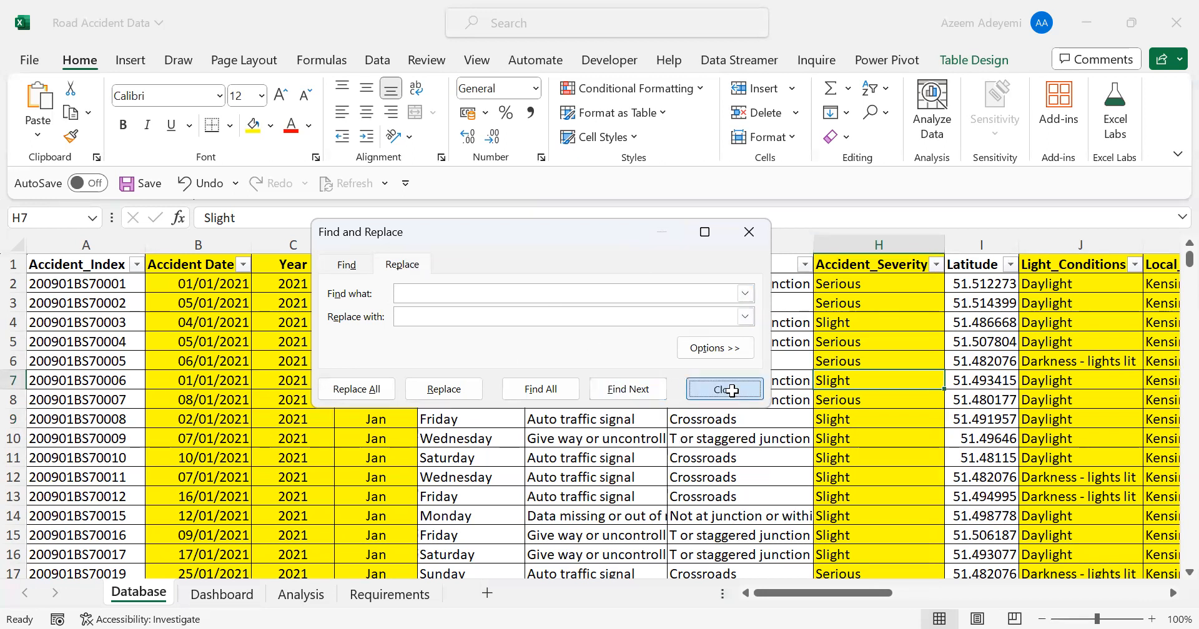
Review the distinct values in the Light_Conditions column's filter list, keeping all of them selected
left_click(886, 351)
key("Right")
key("Right")
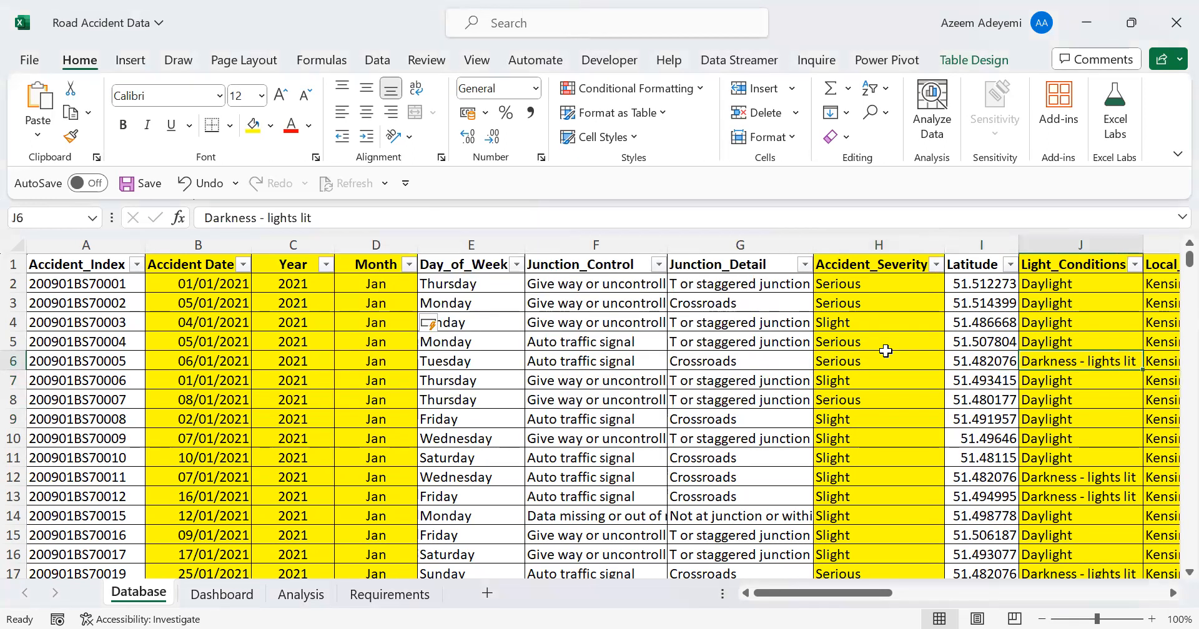
key("Right")
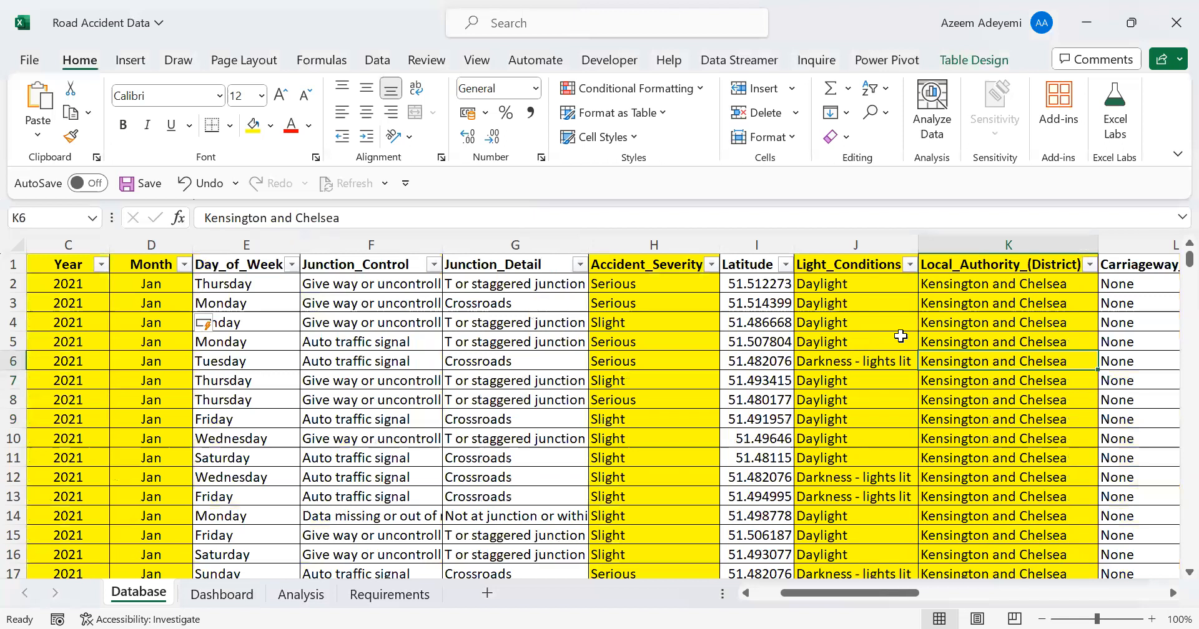
left_click(911, 265)
left_click(975, 413)
left_click(909, 265)
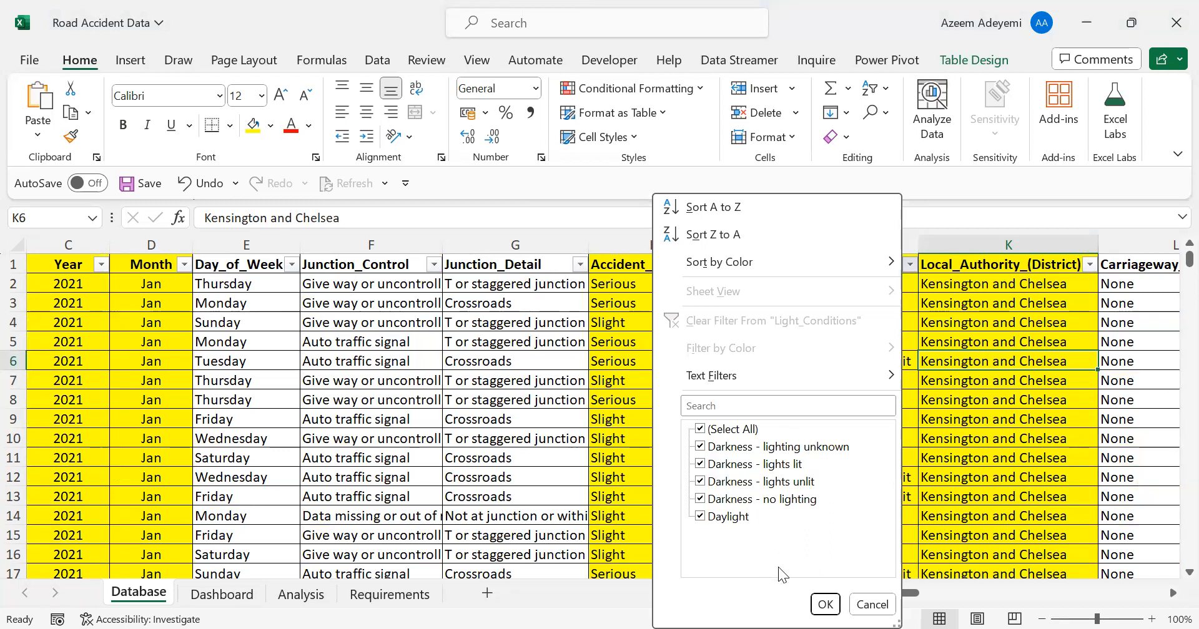
left_click(823, 605)
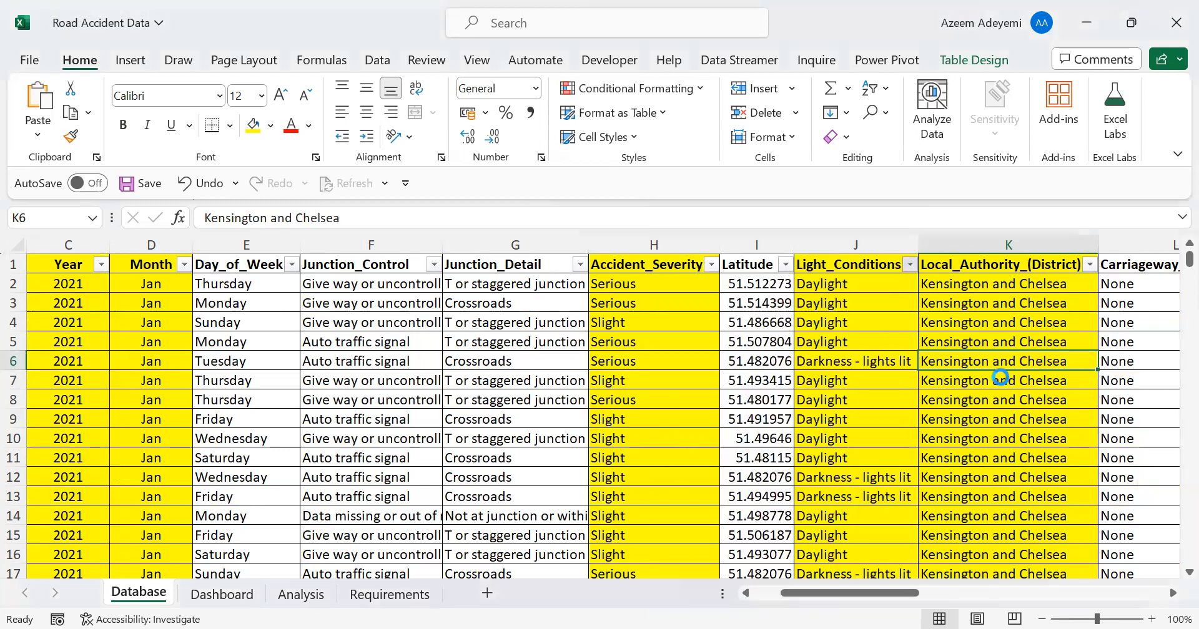
Browse the district names in the Local_Authority_(District) column's filter list without applying a filter
left_click(983, 320)
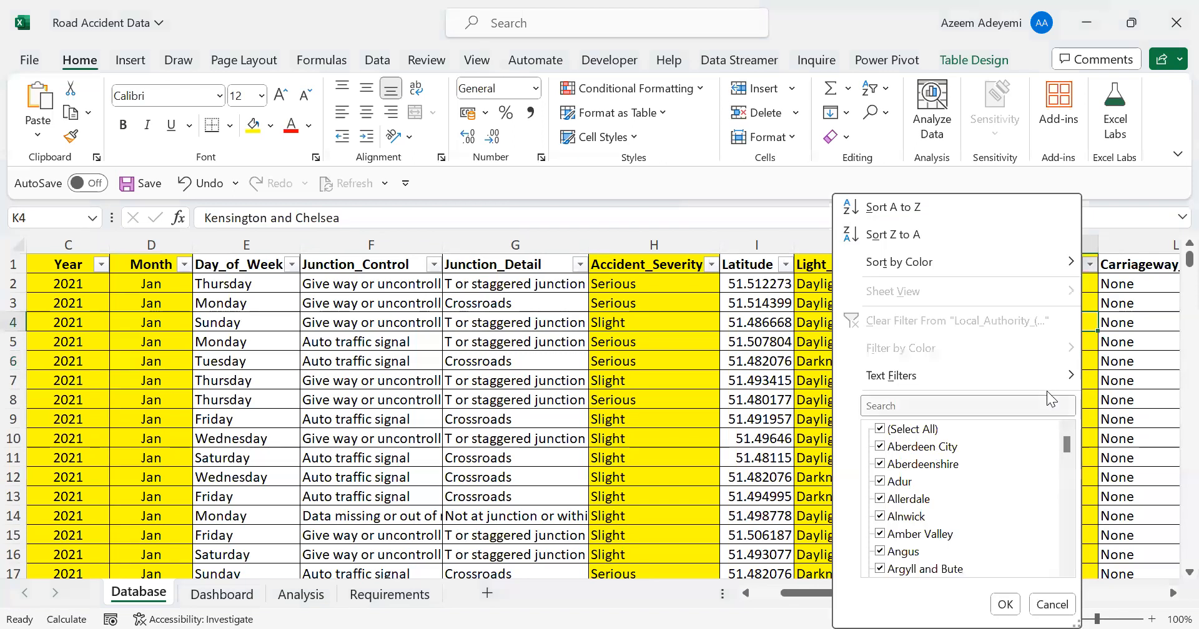
left_click_drag(1068, 446, 1060, 422)
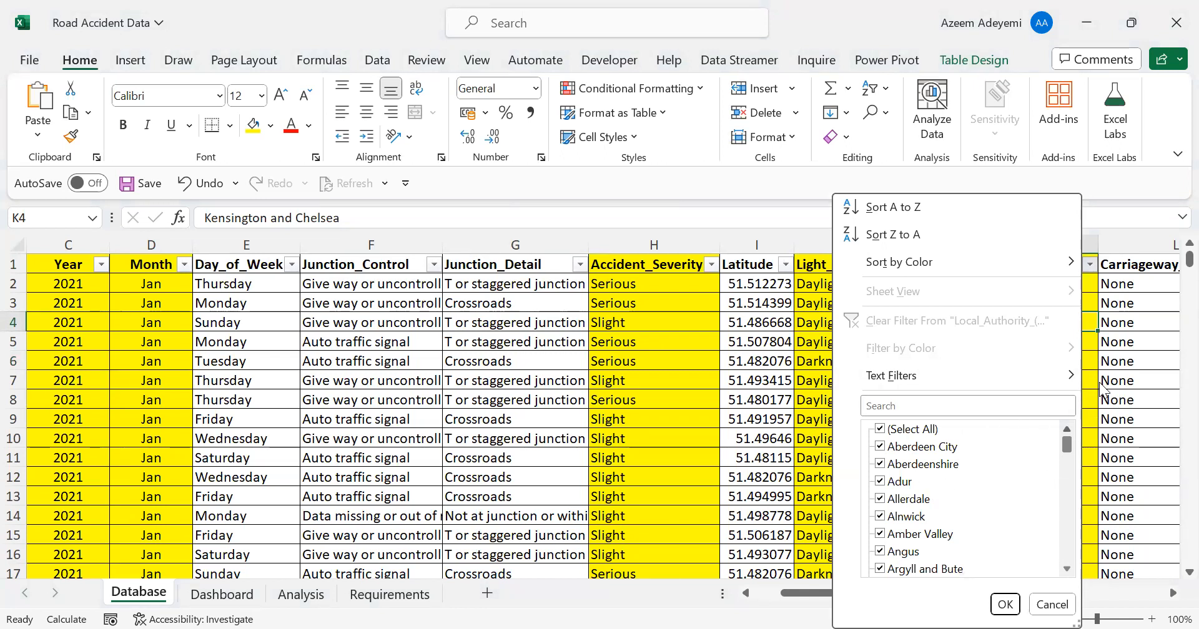
key("Escape")
Examine the Number_of_Casualties column in the accident table
key("Right")
key("Right")
key("Right")
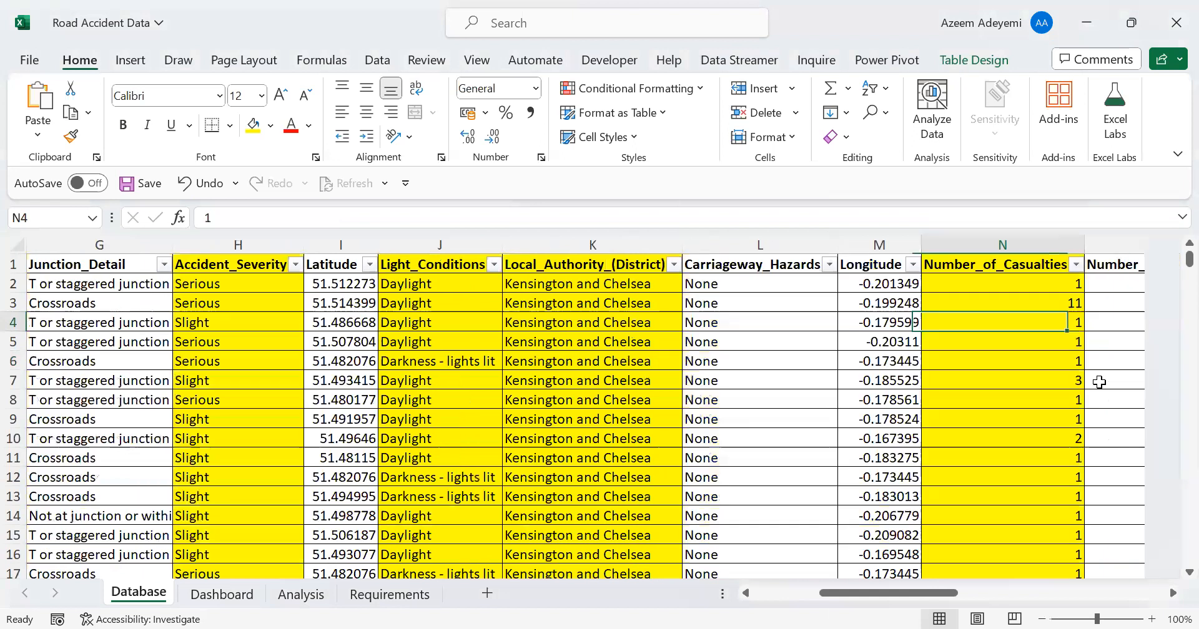
key("Right")
key("Right")
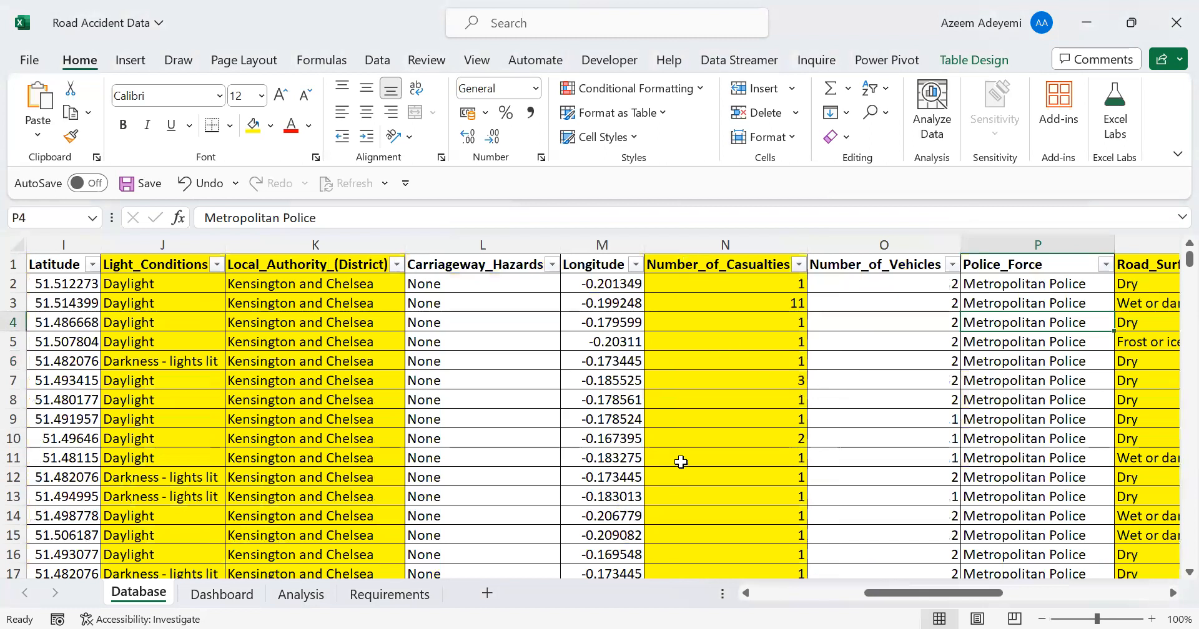
left_click(750, 336)
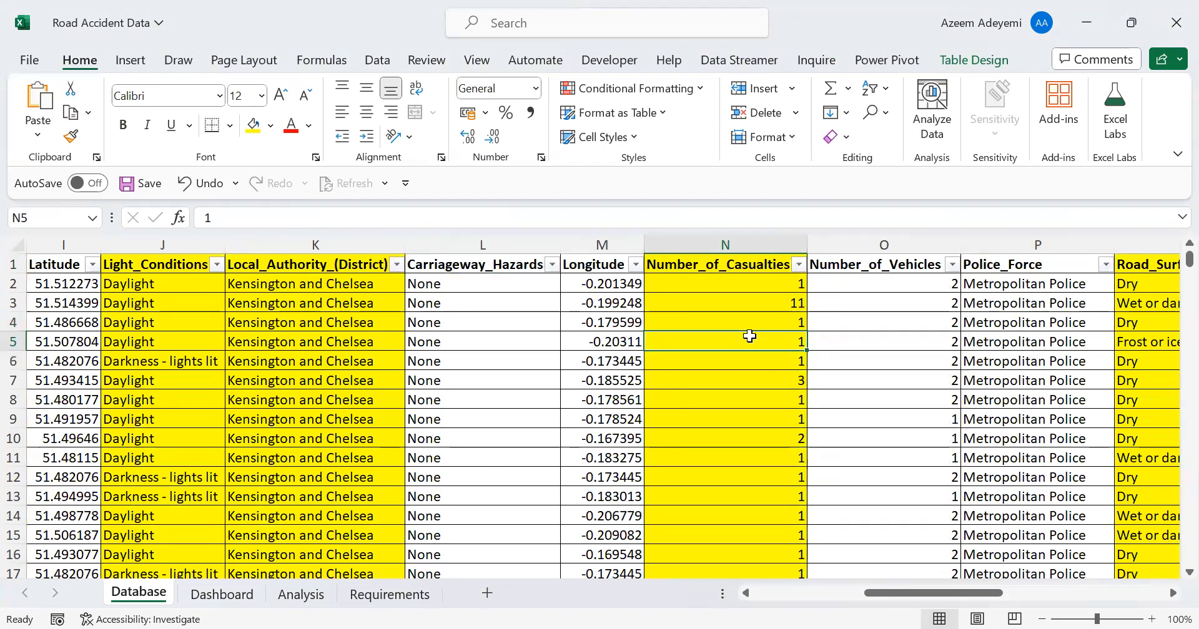
Review the distinct values in the Road_Surface_Conditions column's filter list, keeping all of them selected
key("Right")
key("Right")
key("Right")
key("Right")
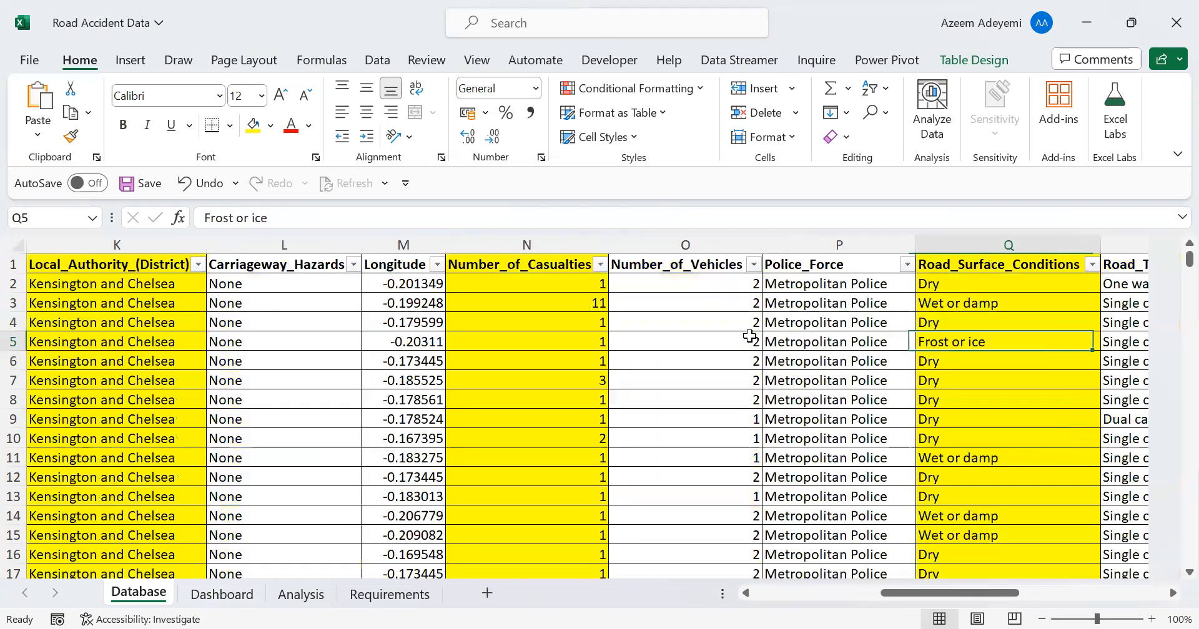
key("Right")
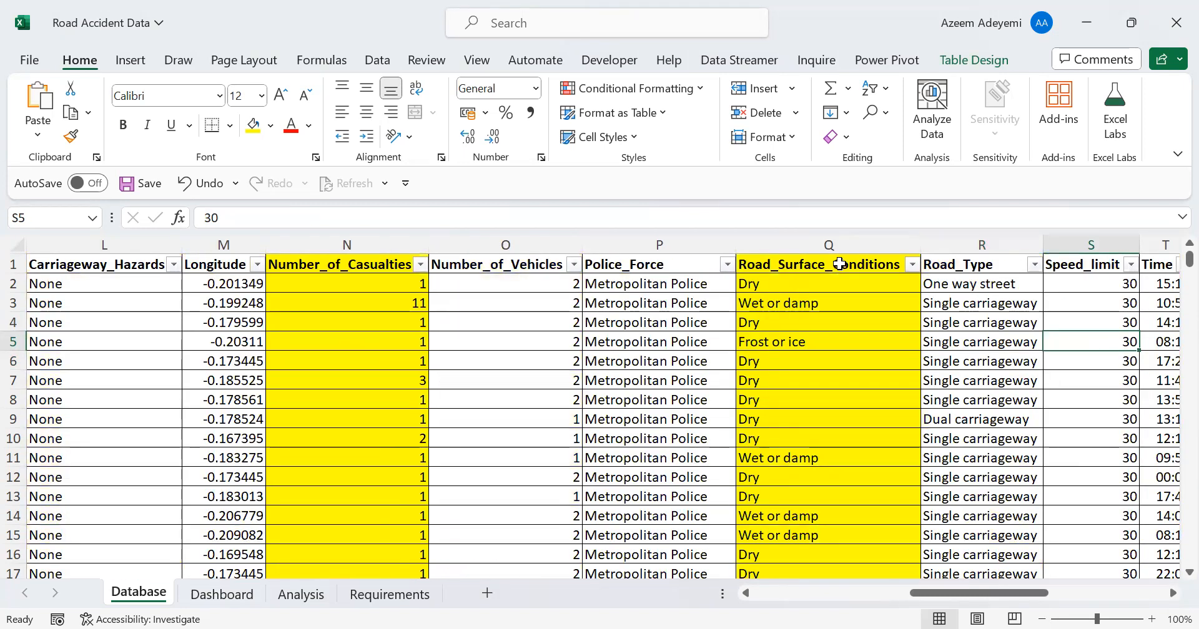
left_click(834, 303)
left_click(910, 264)
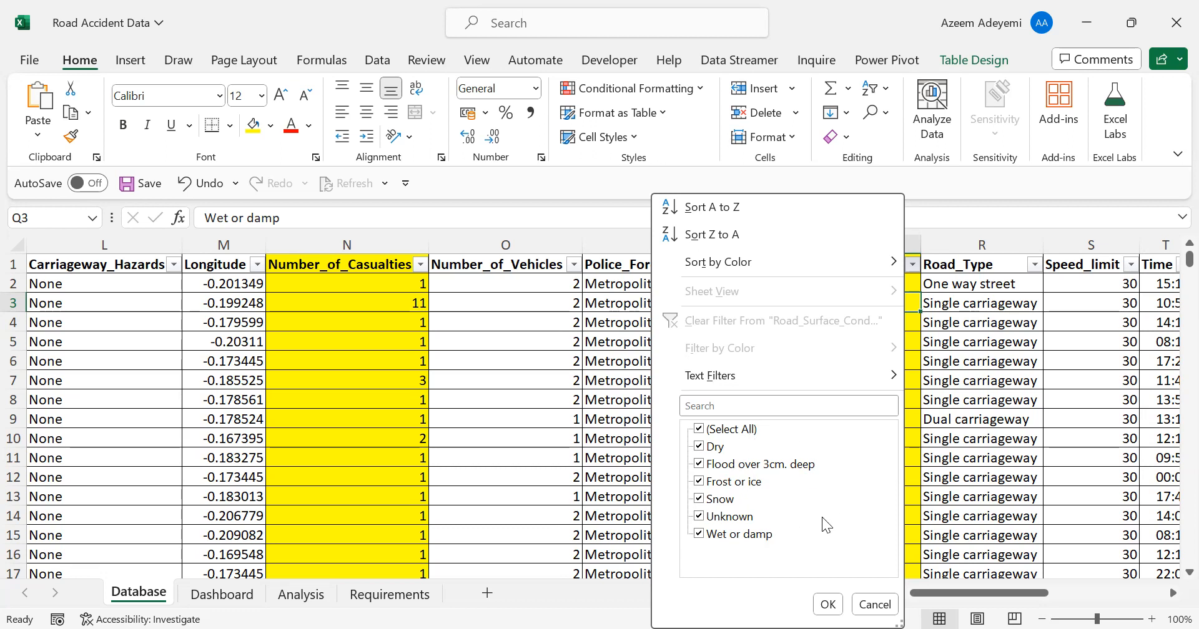
left_click(828, 604)
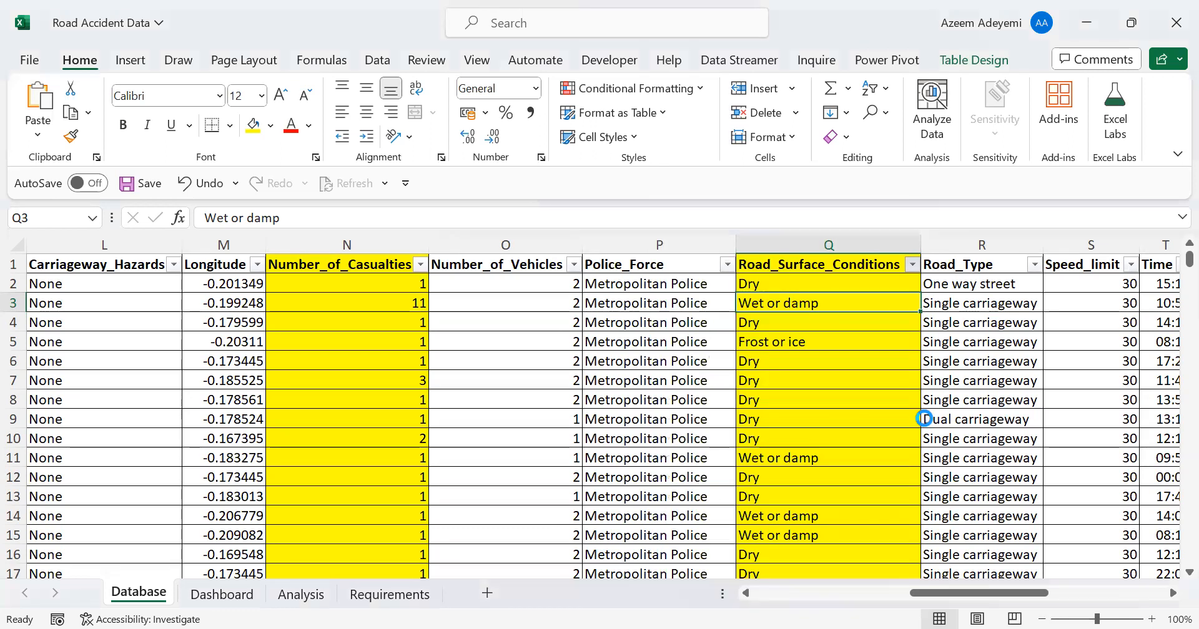
Review the distinct values in the Urban_or_Rural_Area column's filter list, keeping all of them selected
left_click(864, 384)
key("Right")
key("Right")
key("Right")
key("Right")
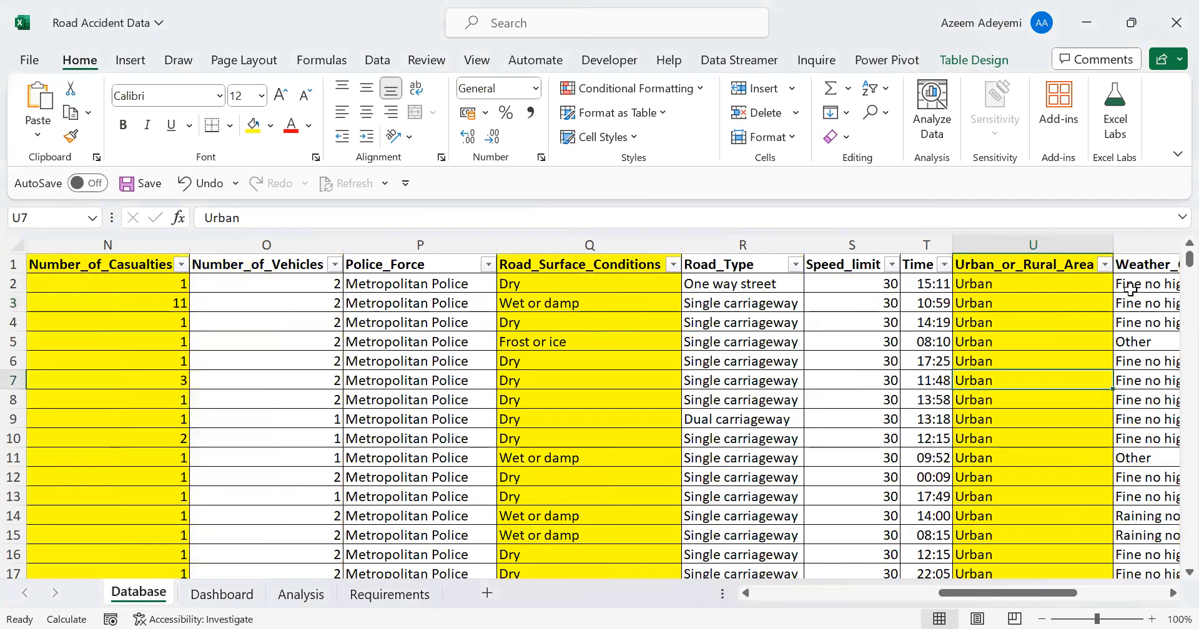
left_click(1103, 265)
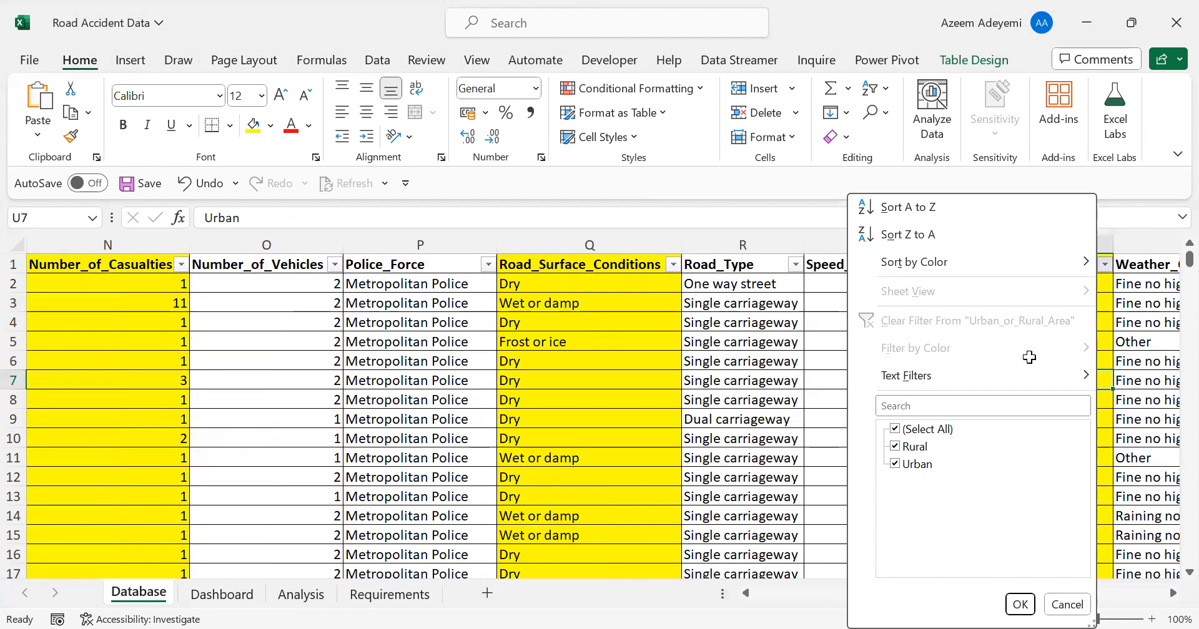
key("Escape")
Review the distinct values in the Vehicle_Type column's filter list without applying a filter
left_click(1020, 324)
key("Right")
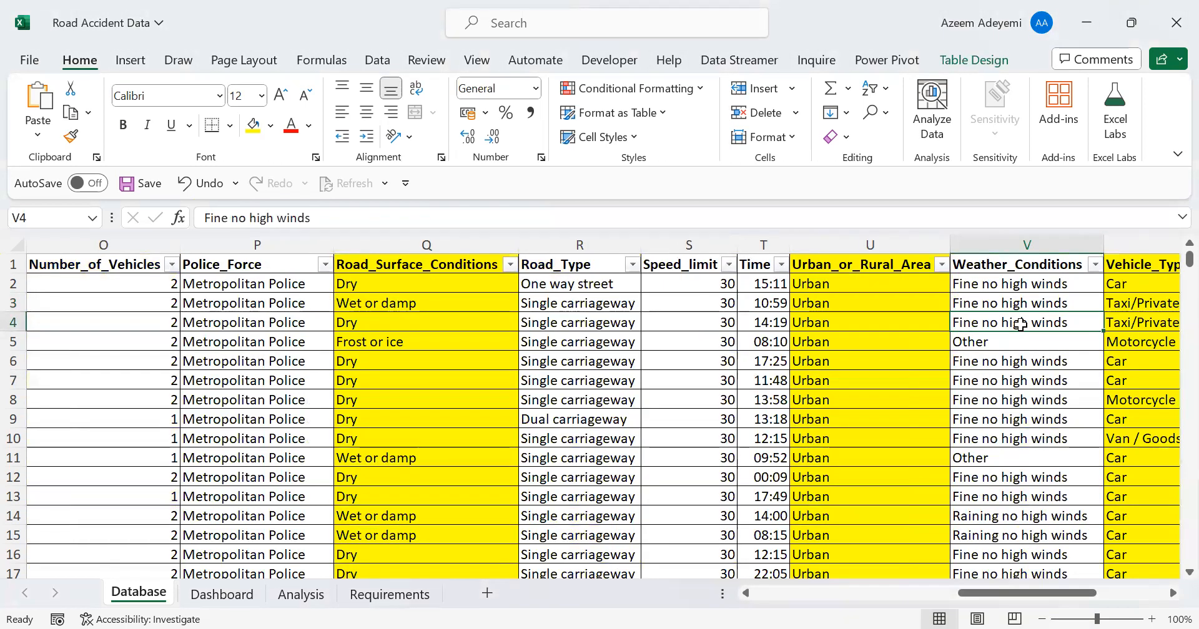
key("Right")
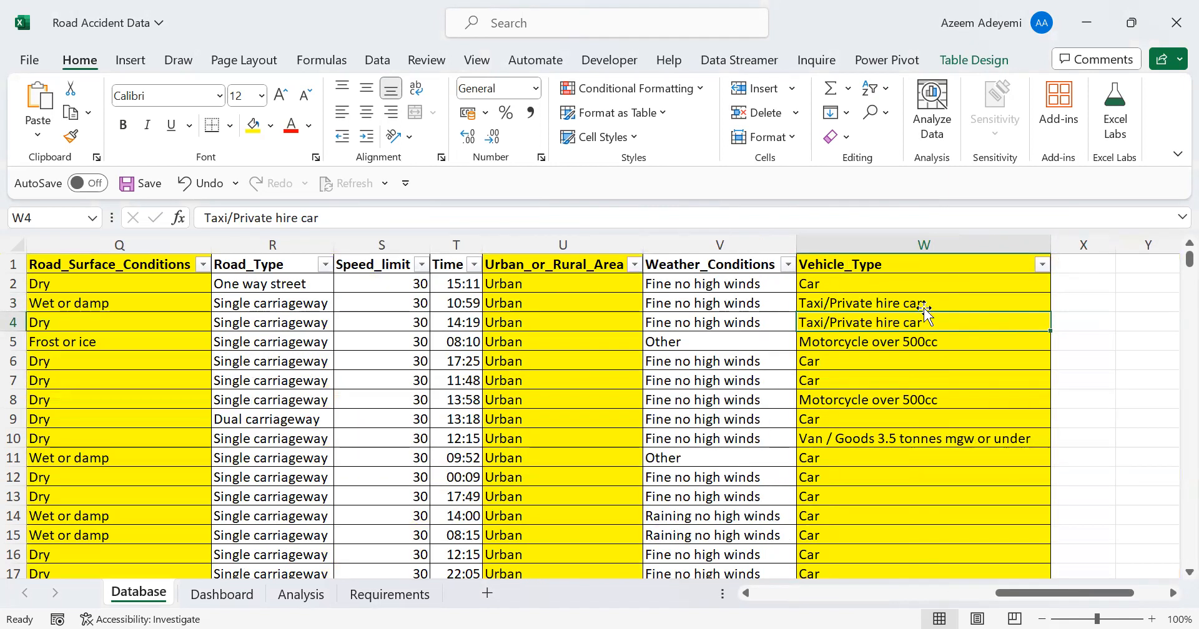
left_click(1042, 265)
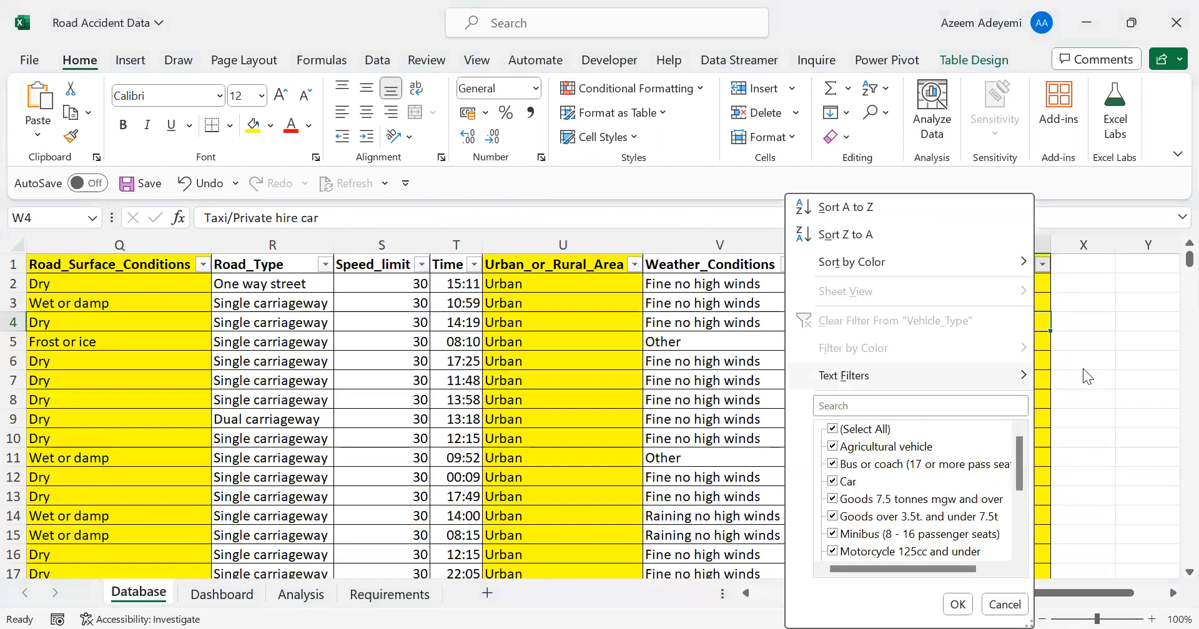
left_click(1088, 343)
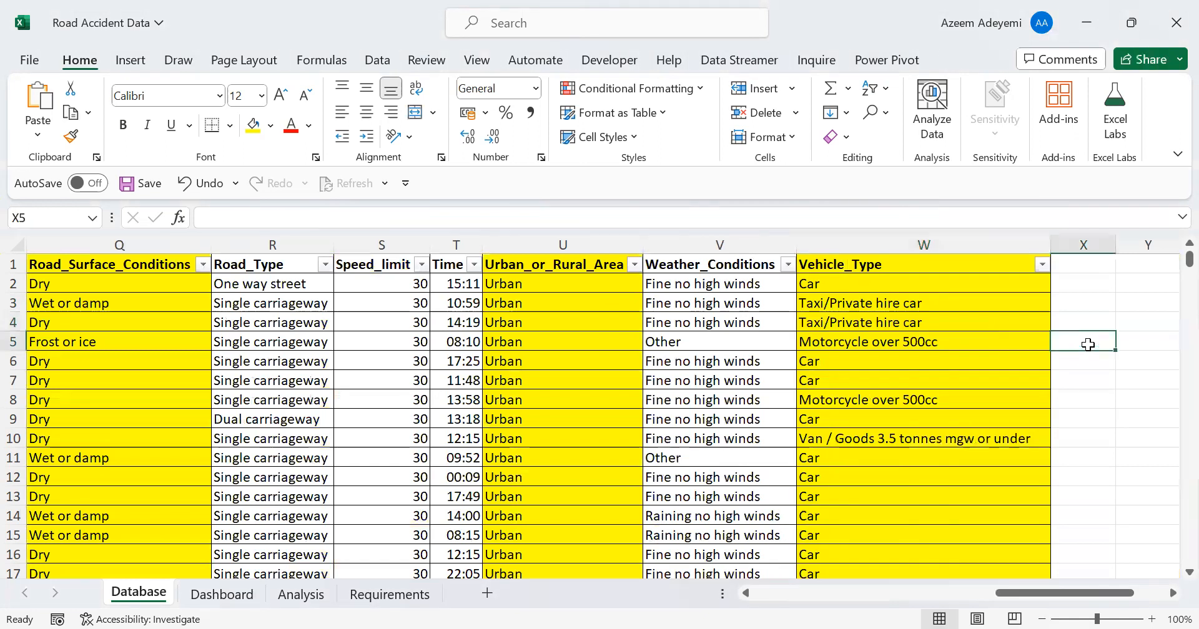
List the distinct vehicle types from cell Z3 down with the formula =UNIQUE(Database[Vehicle_Type])
left_click(872, 304)
key("Right")
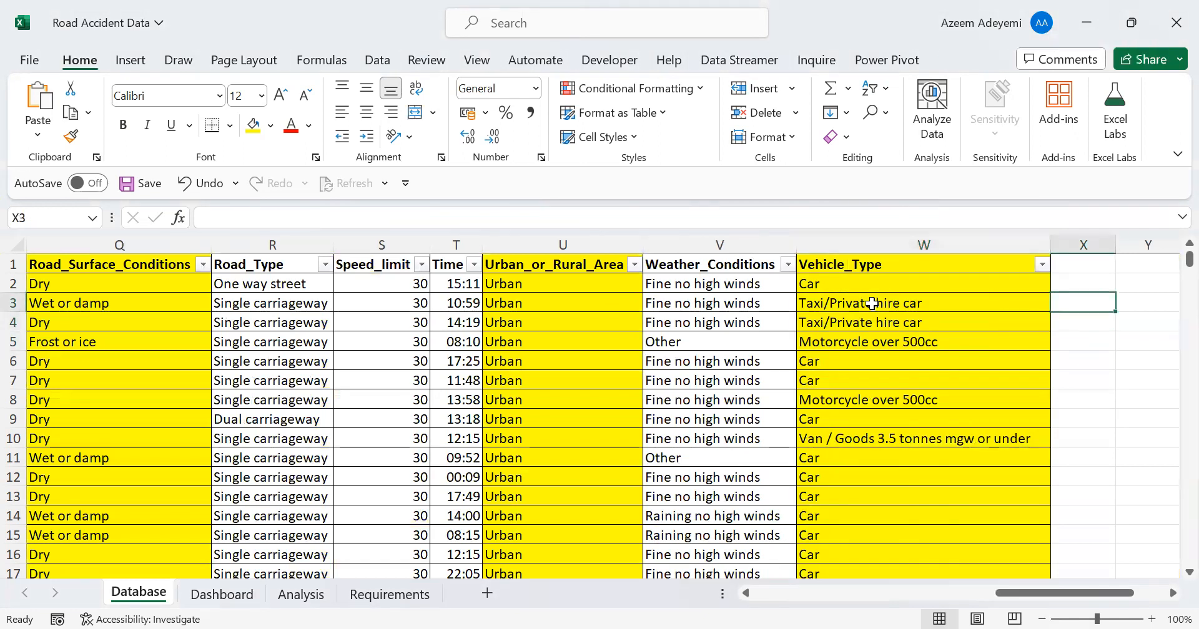
key("Right")
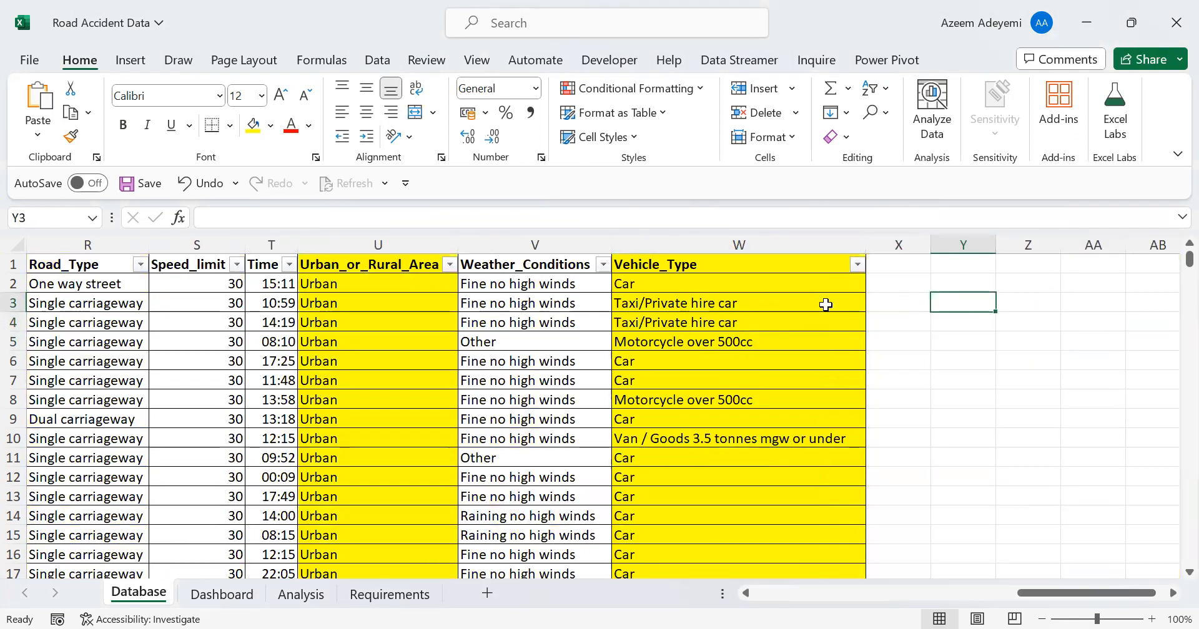
left_click(1016, 301)
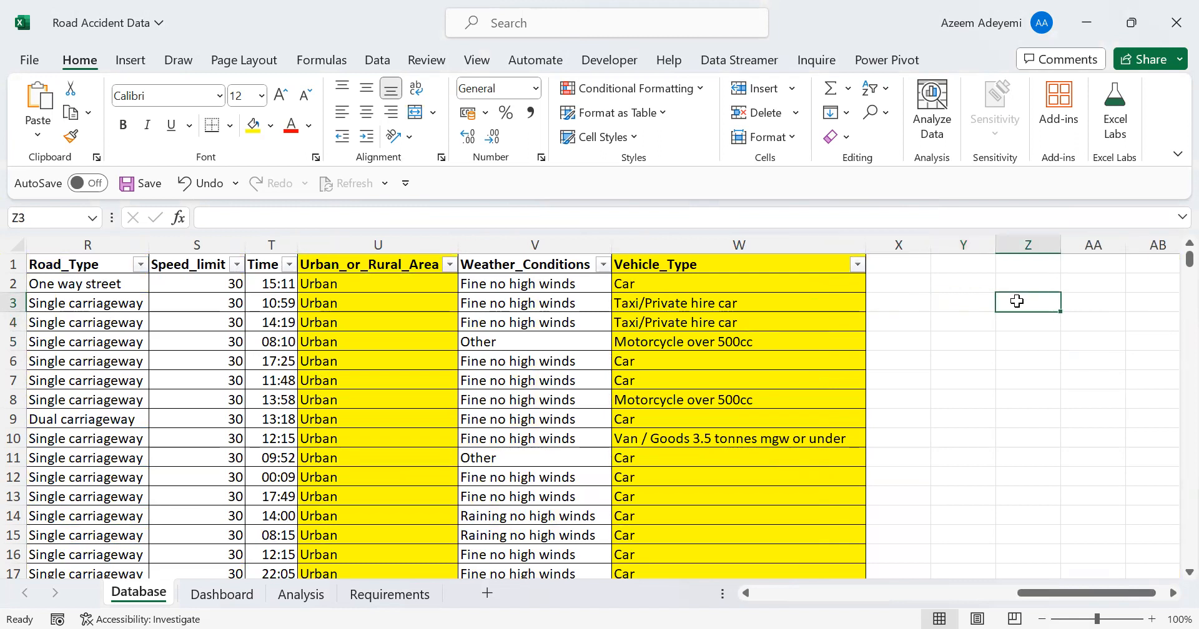
type("=uni")
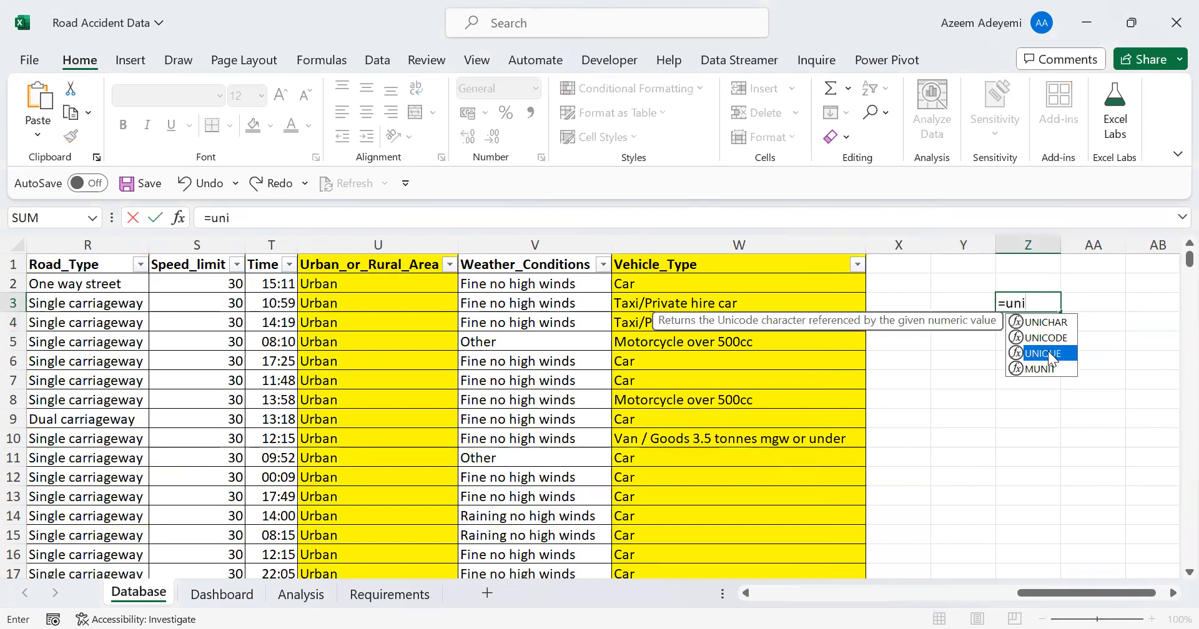
double_click(1047, 351)
left_click(668, 283)
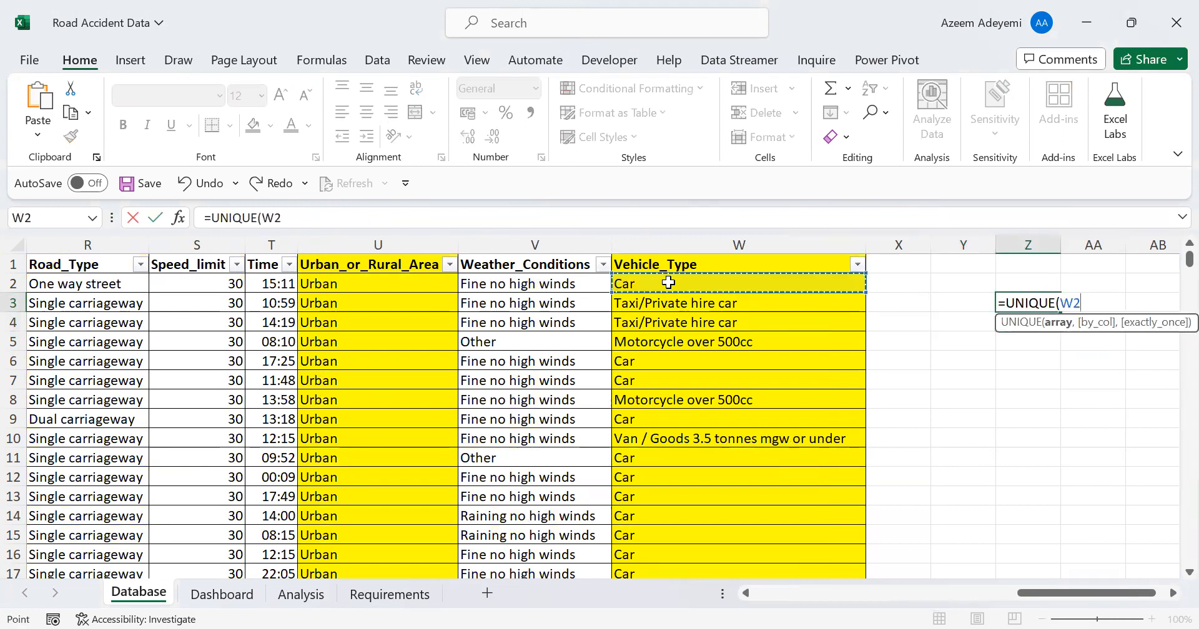
key("ctrl+shift+Down")
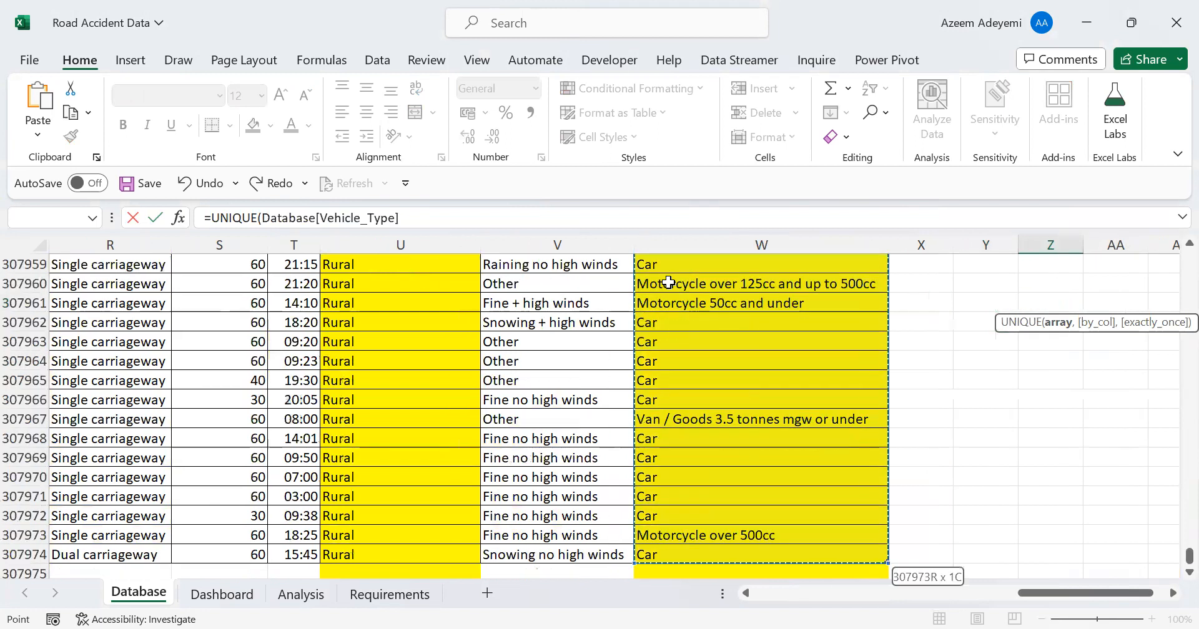
left_click(425, 217)
type(")")
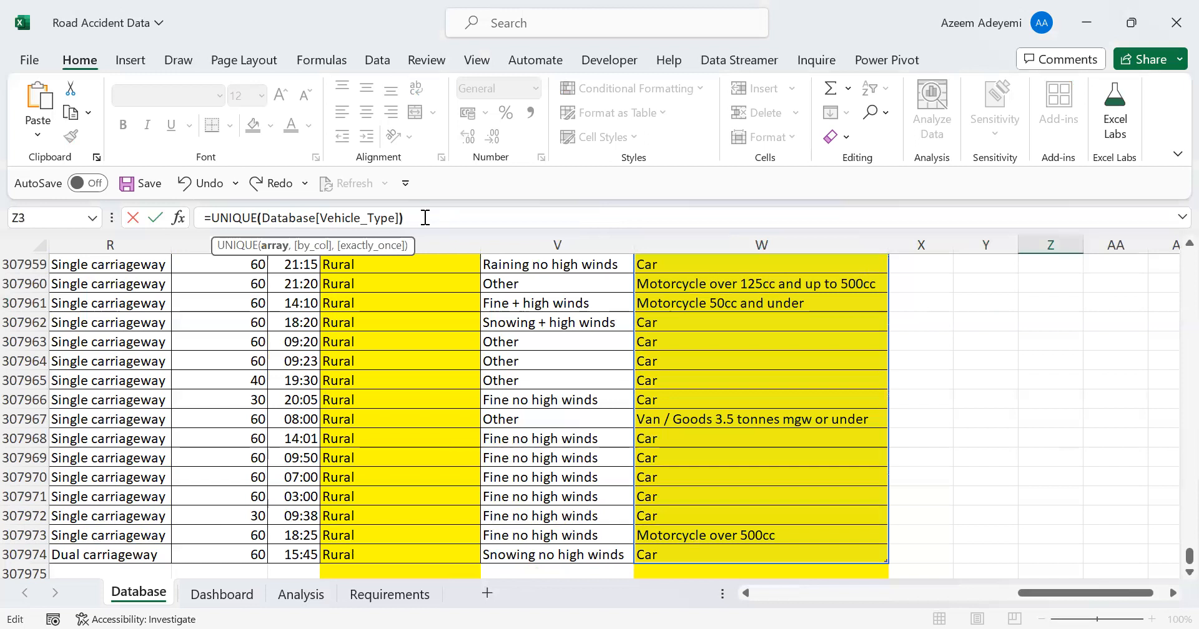
key("Return")
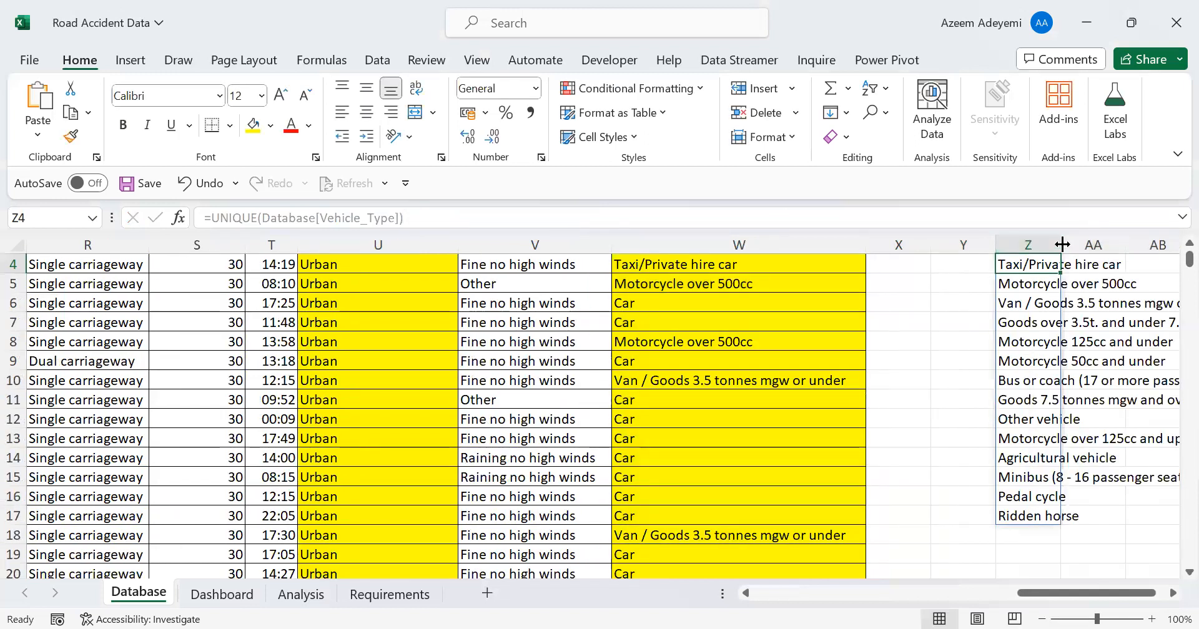
Autofit column Z to the width of the vehicle type names
double_click(1063, 245)
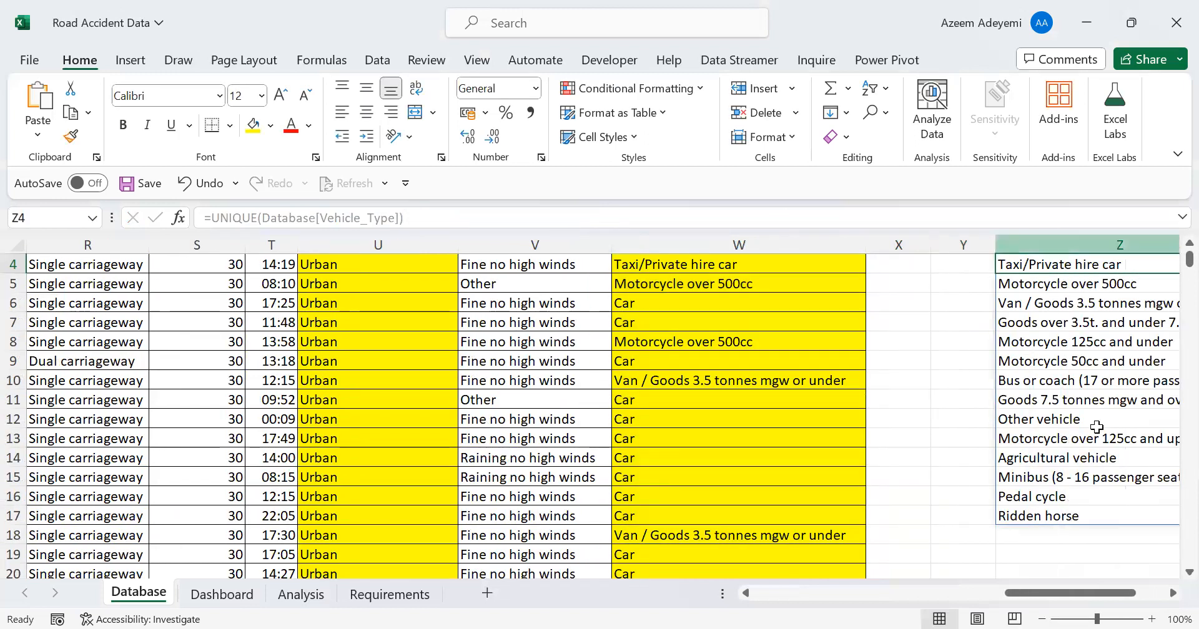
left_click(1173, 594)
left_click(1173, 594)
left_click(1173, 593)
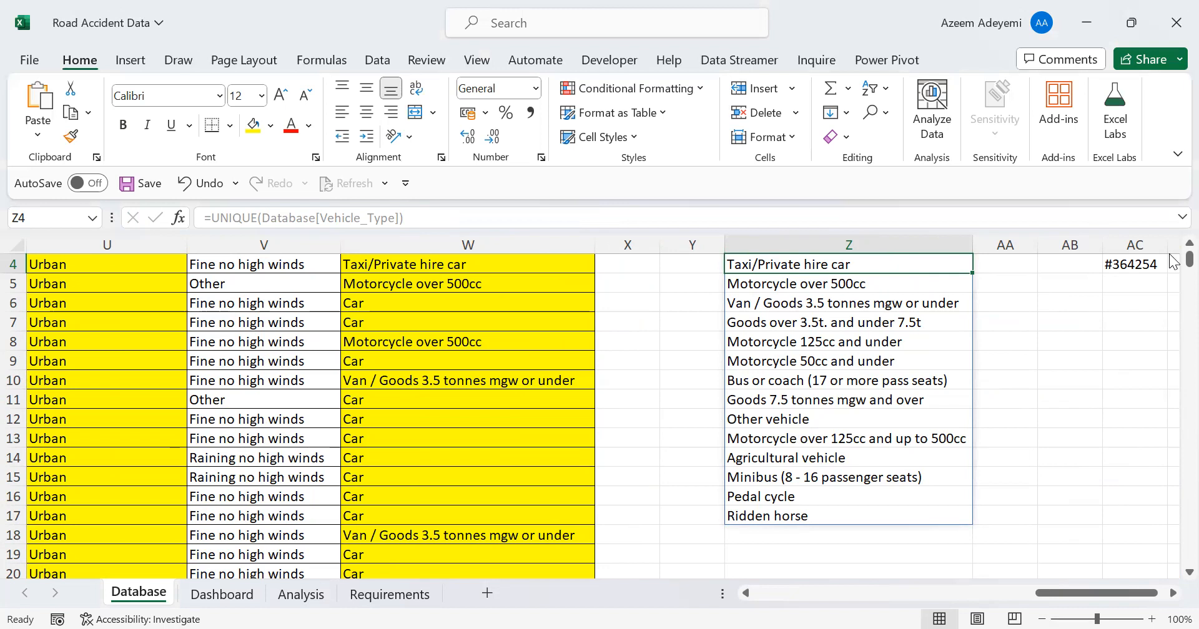
Enter the category Cars in AA3 and AA4, beside Car and Taxi/Private hire car
scroll(1171, 250, "up", 1)
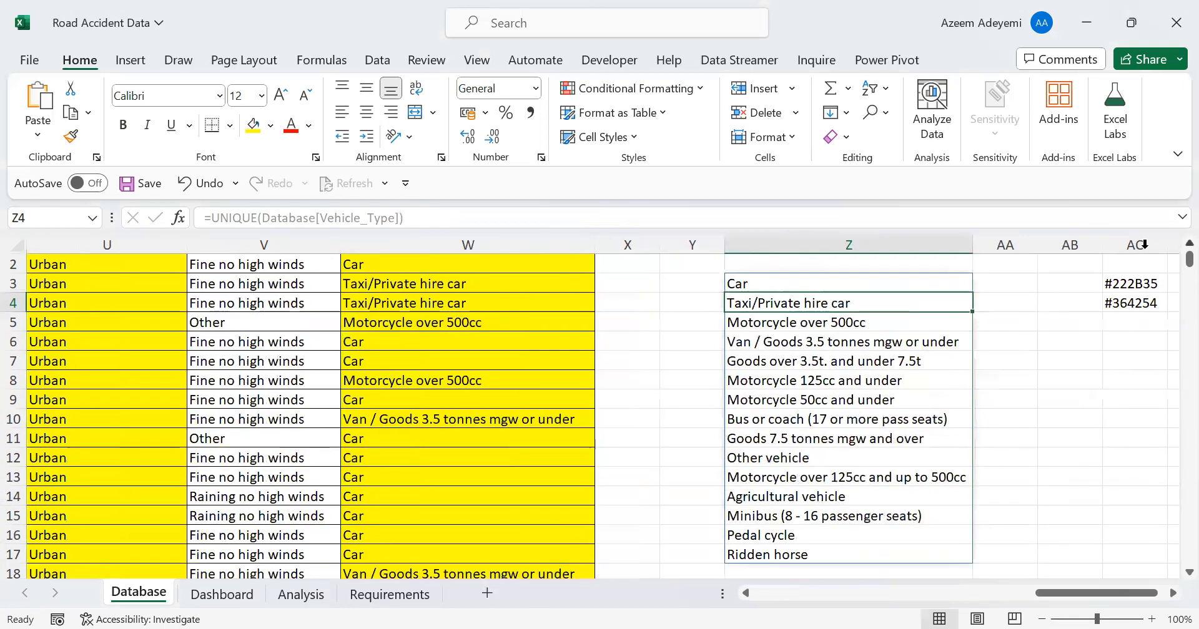
left_click(998, 281)
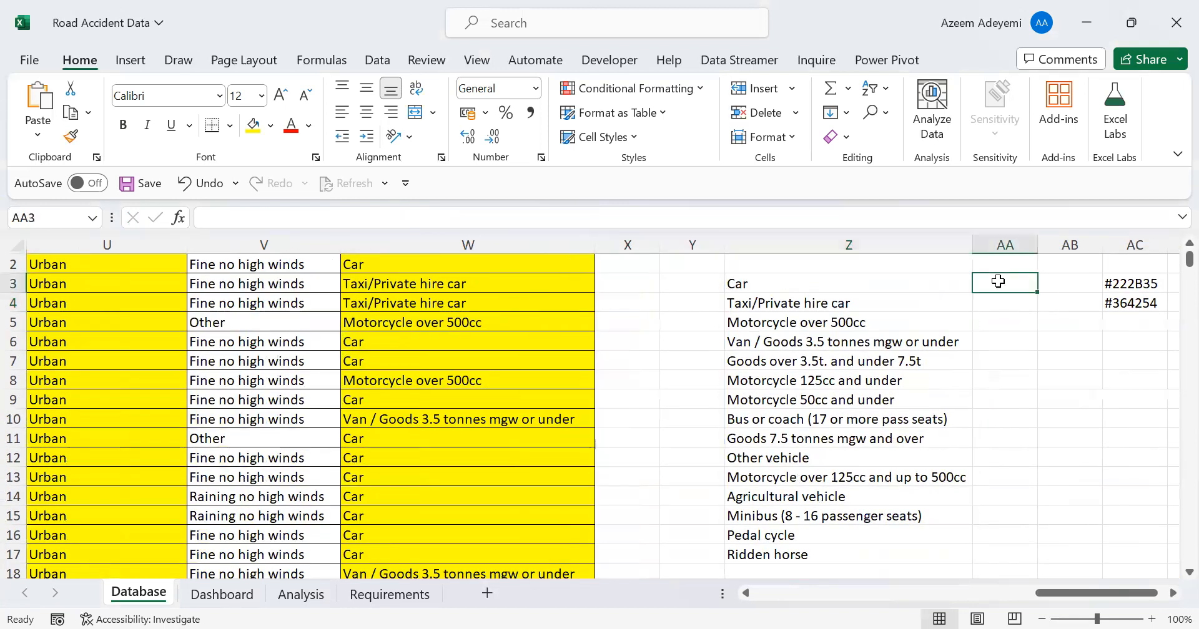
type("Cr")
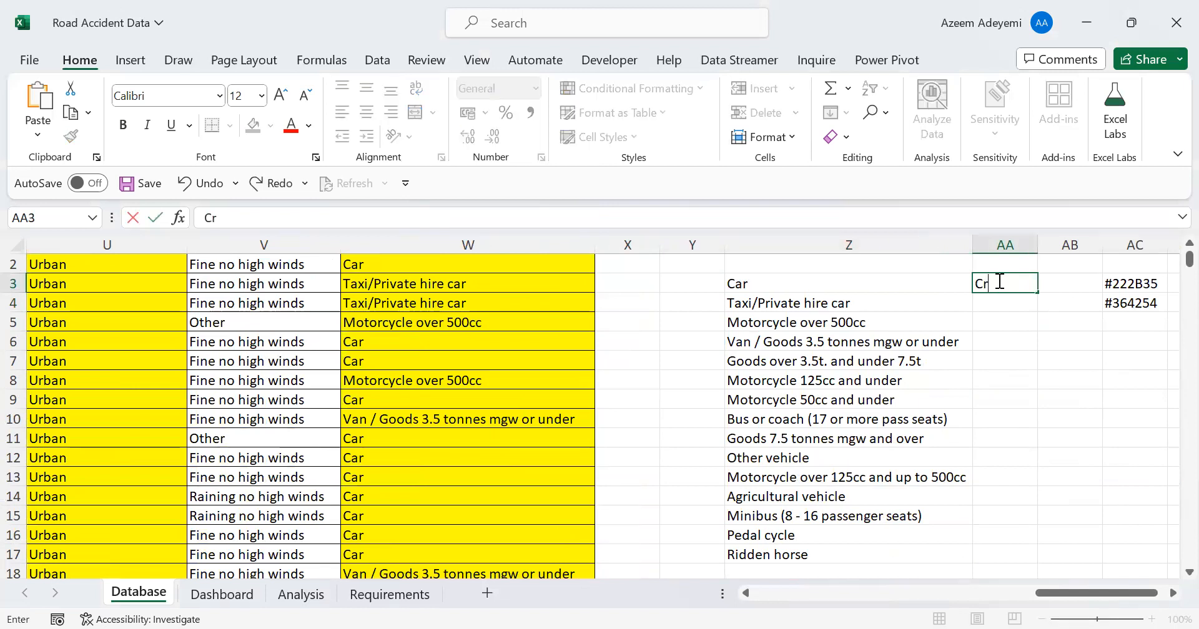
type("rs")
key("Return")
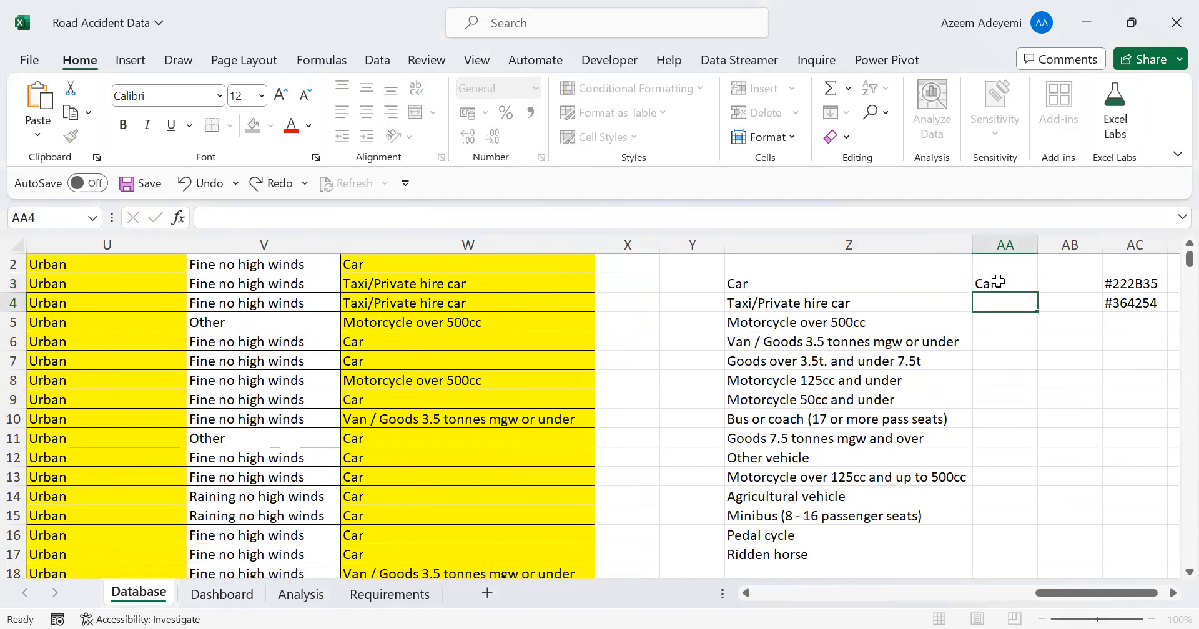
type("Cars")
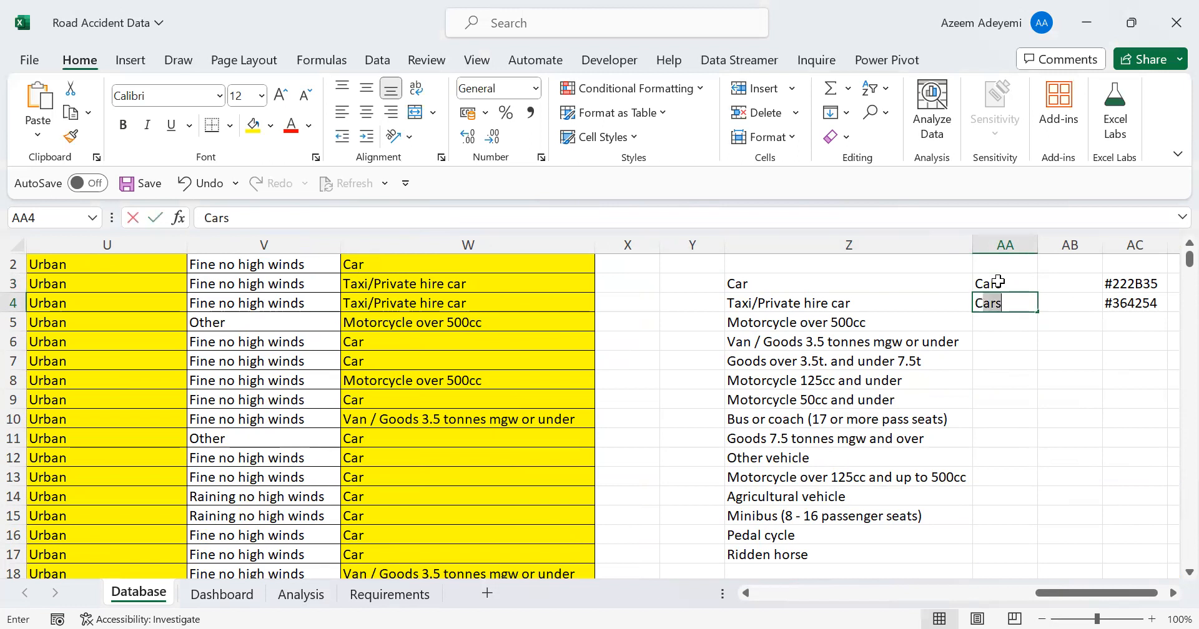
key("Return")
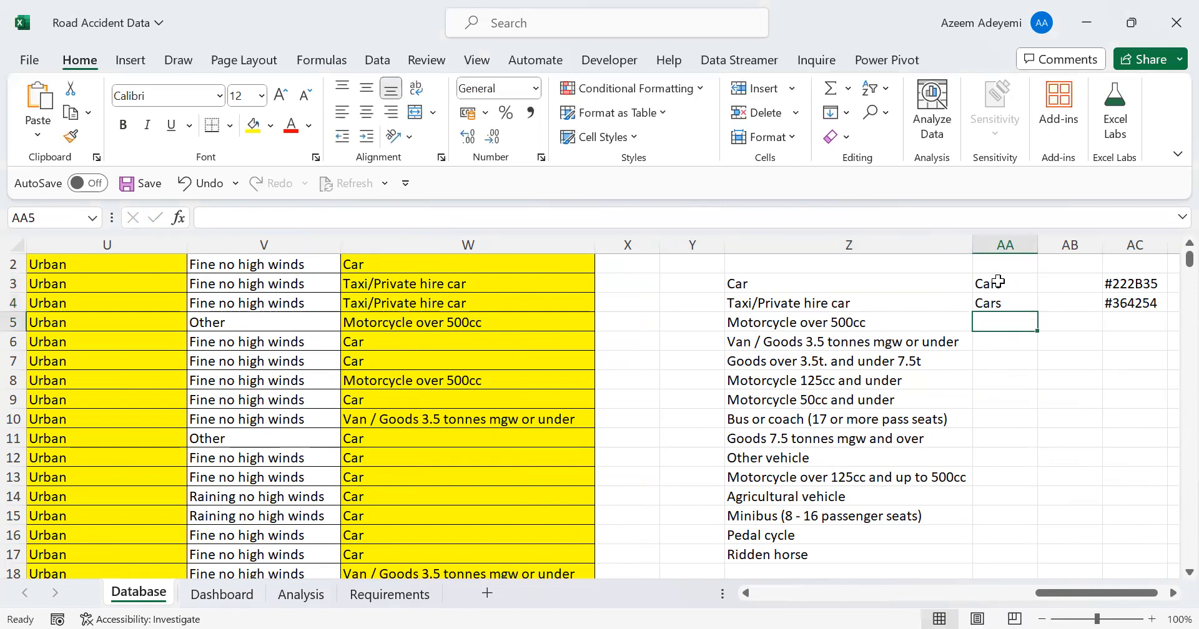
Fill AA5 to AA8 with the categories Bike, Van, Van and Bike for the adjacent motorcycle, van and goods vehicle types
type("Bike")
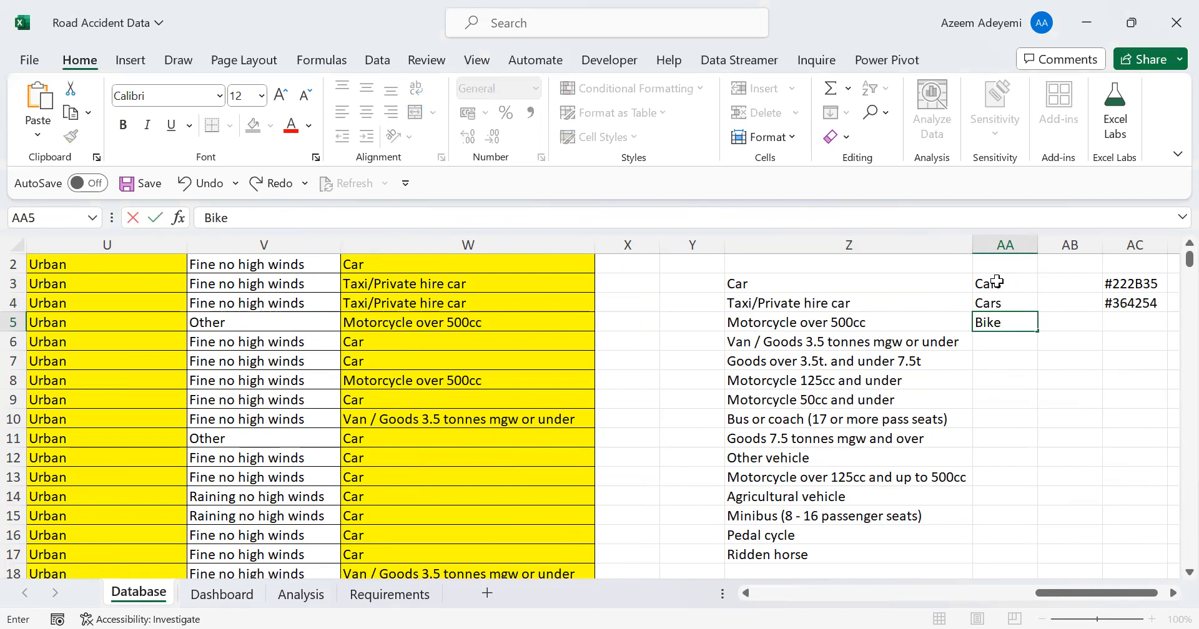
key("Return")
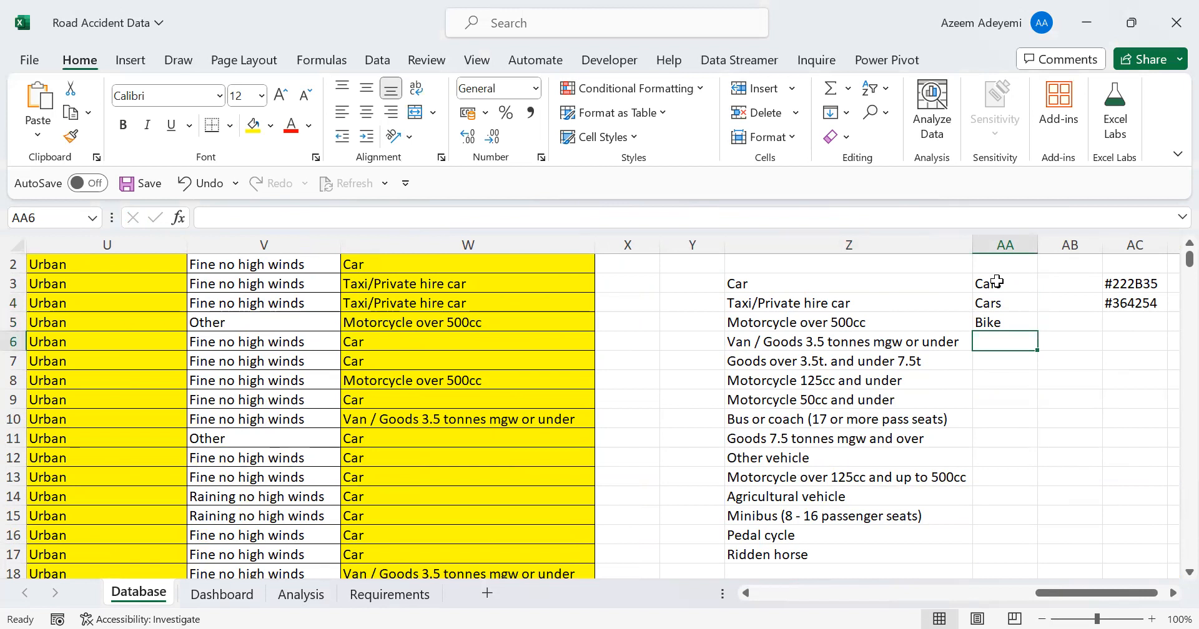
type("Van")
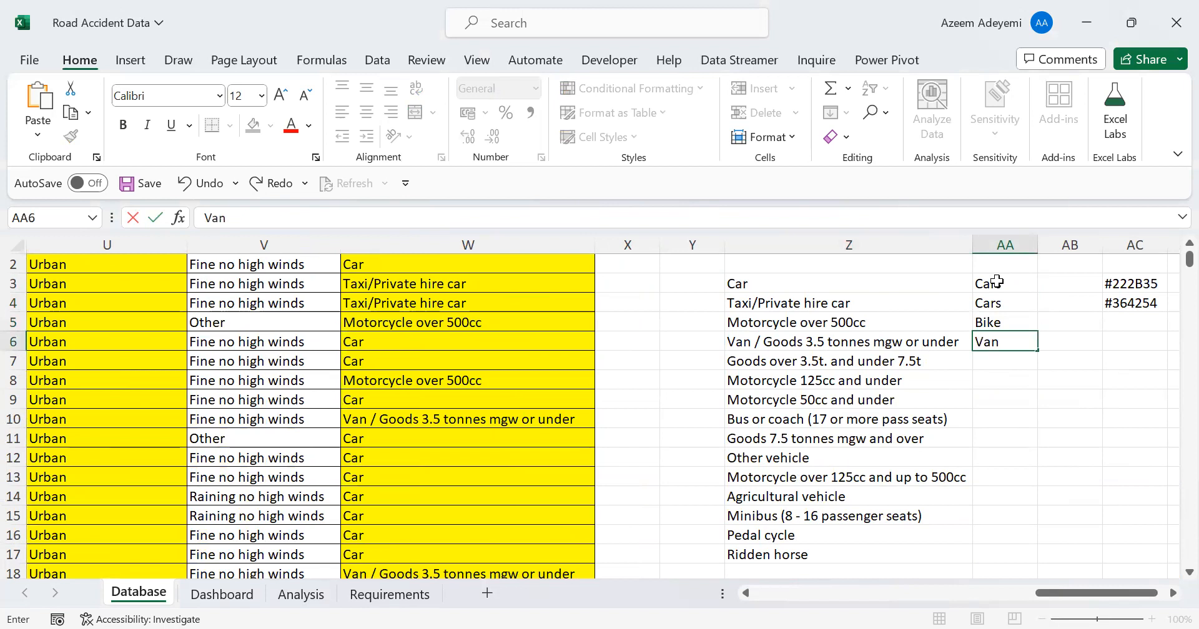
key("Return")
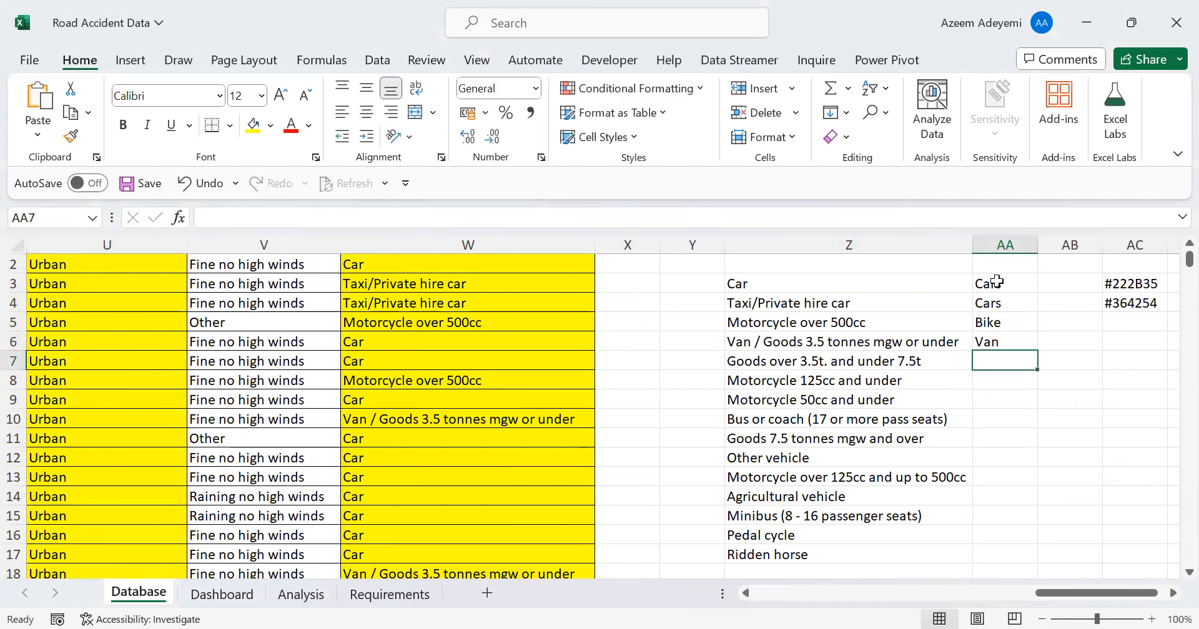
type("Van")
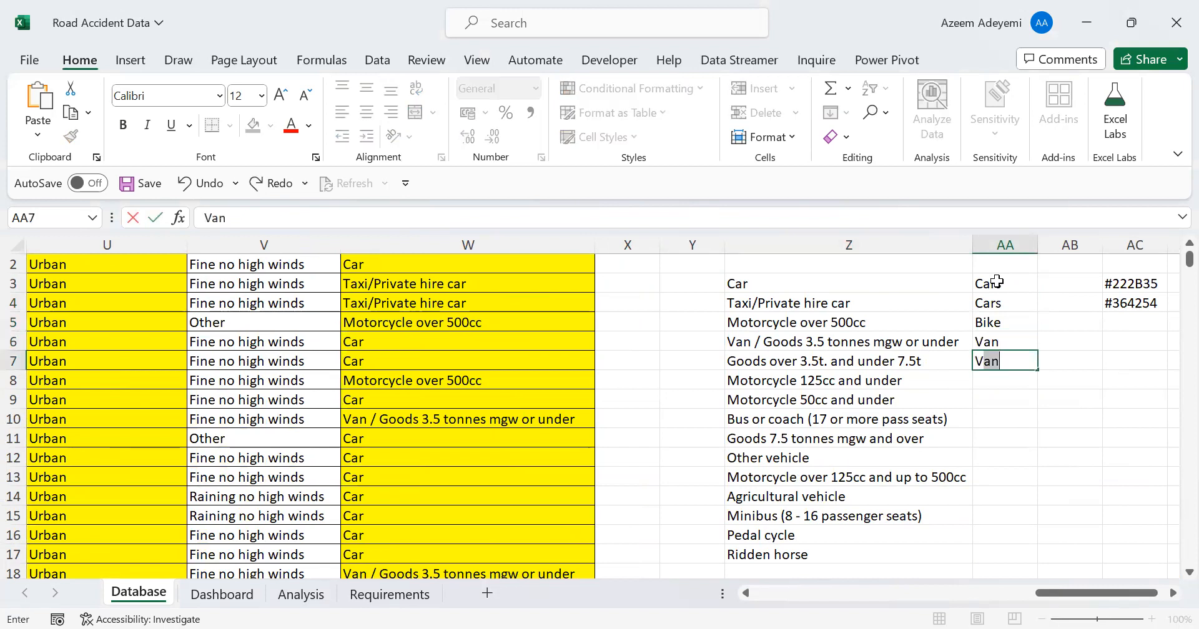
key("Return")
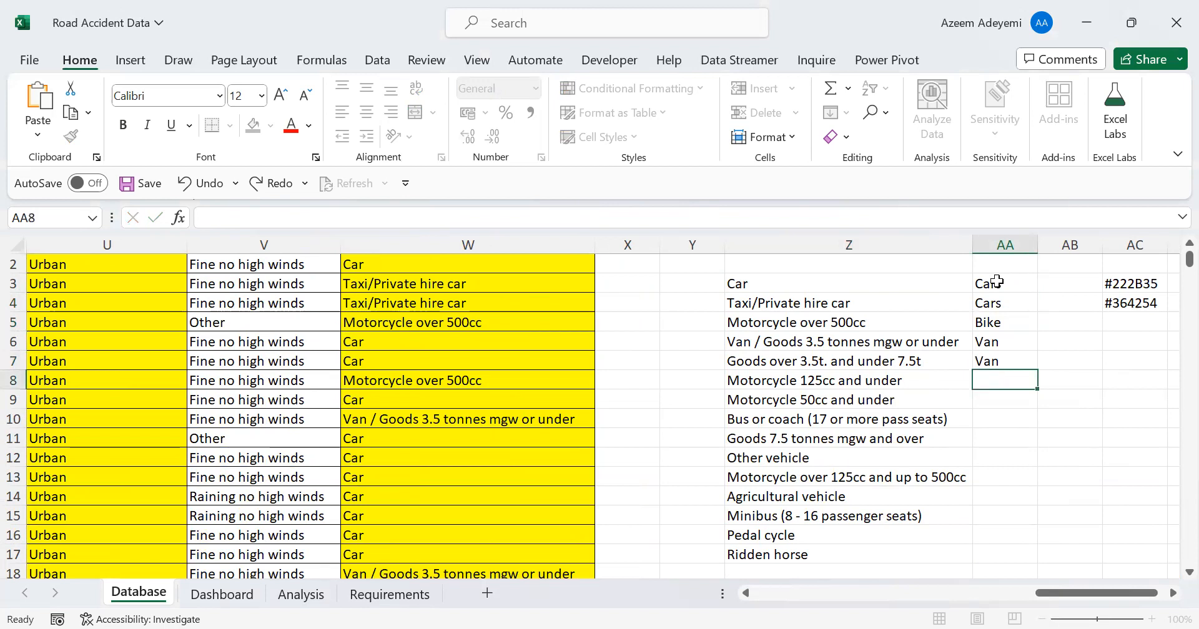
type("Bike")
key("Return")
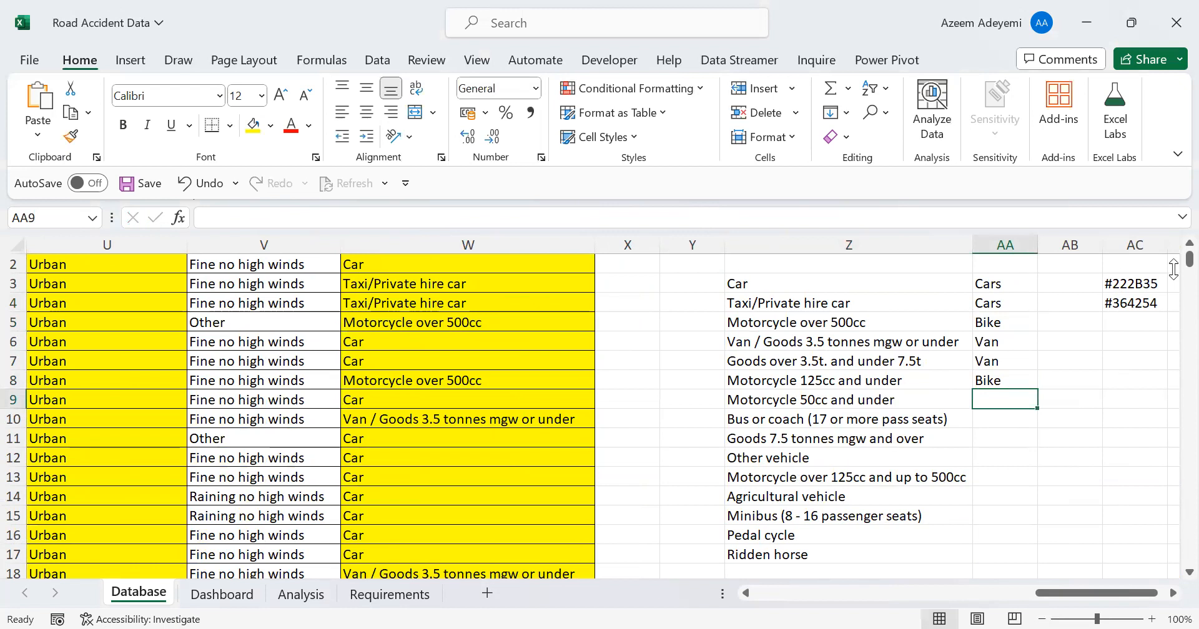
Fill AA9 to AA12 with the categories Bike, Bus, Van and Others, beside the vehicle types from Motorcycle 50cc to Other vehicle
left_click(434, 270)
key("Up")
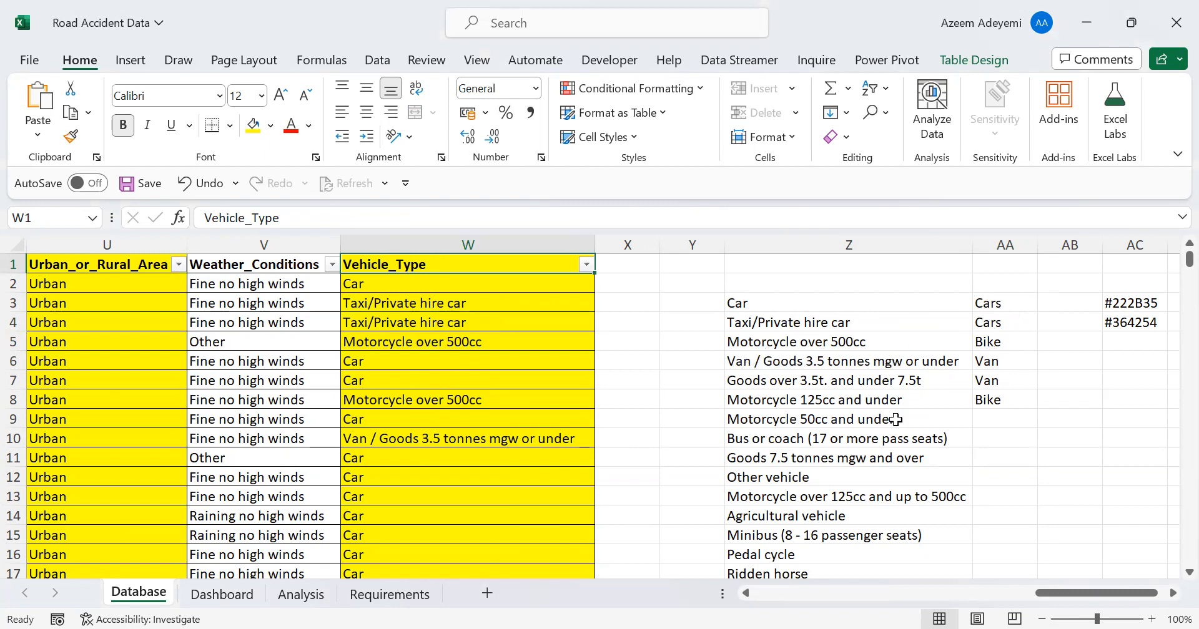
left_click(989, 415)
type("Bike")
key("Return")
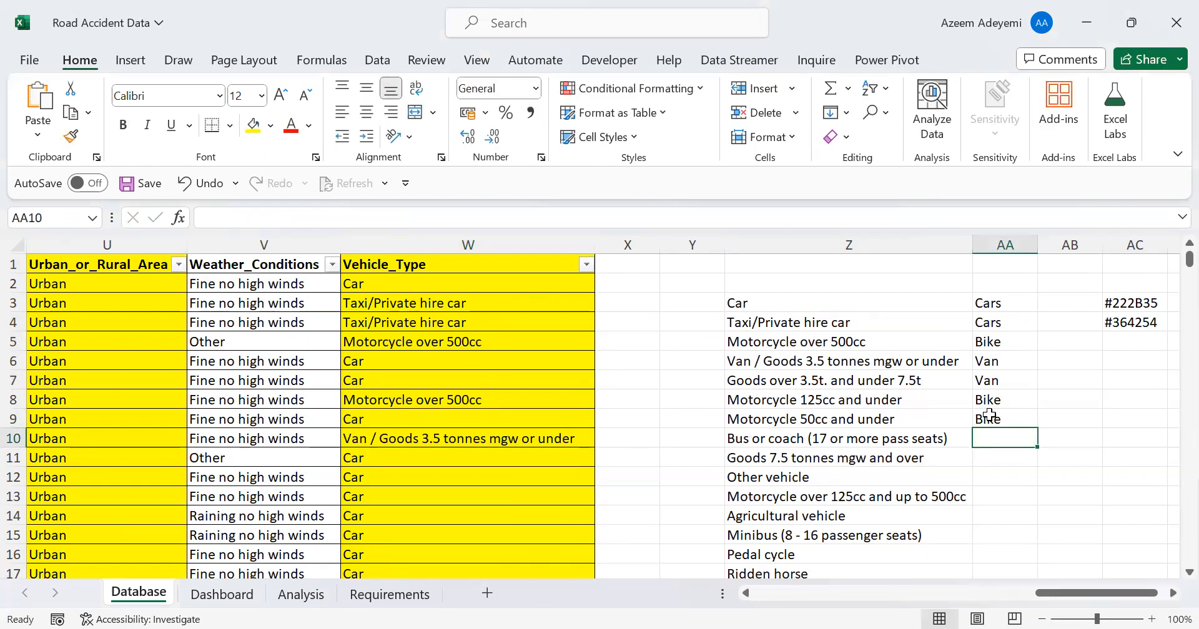
type("Bus")
key("Return")
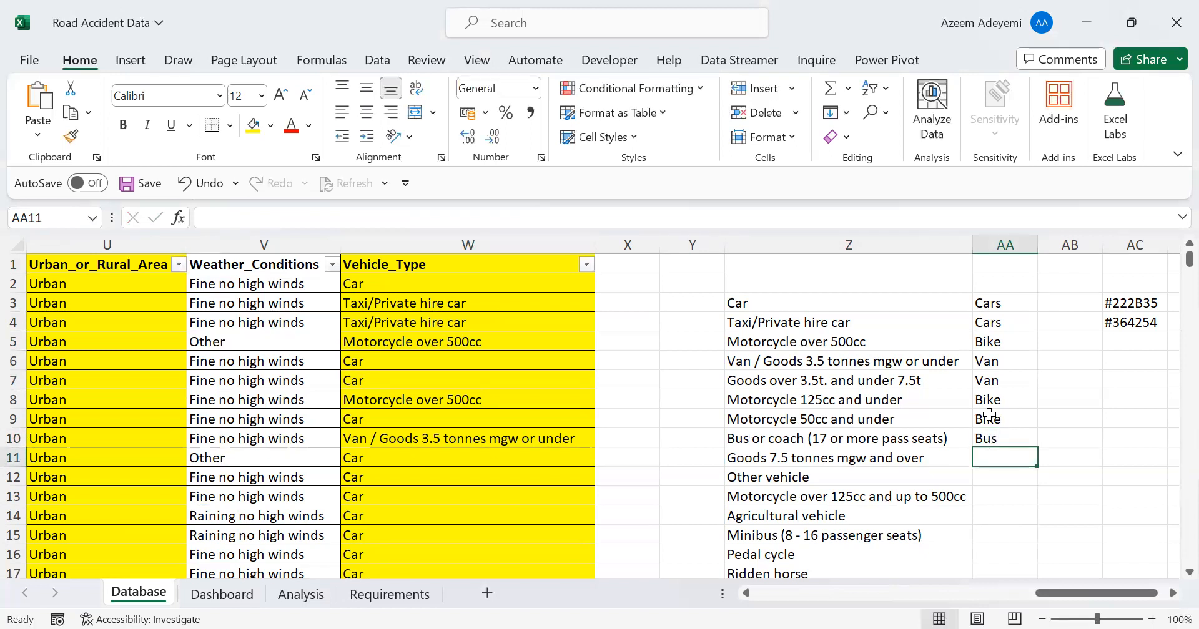
type("Van")
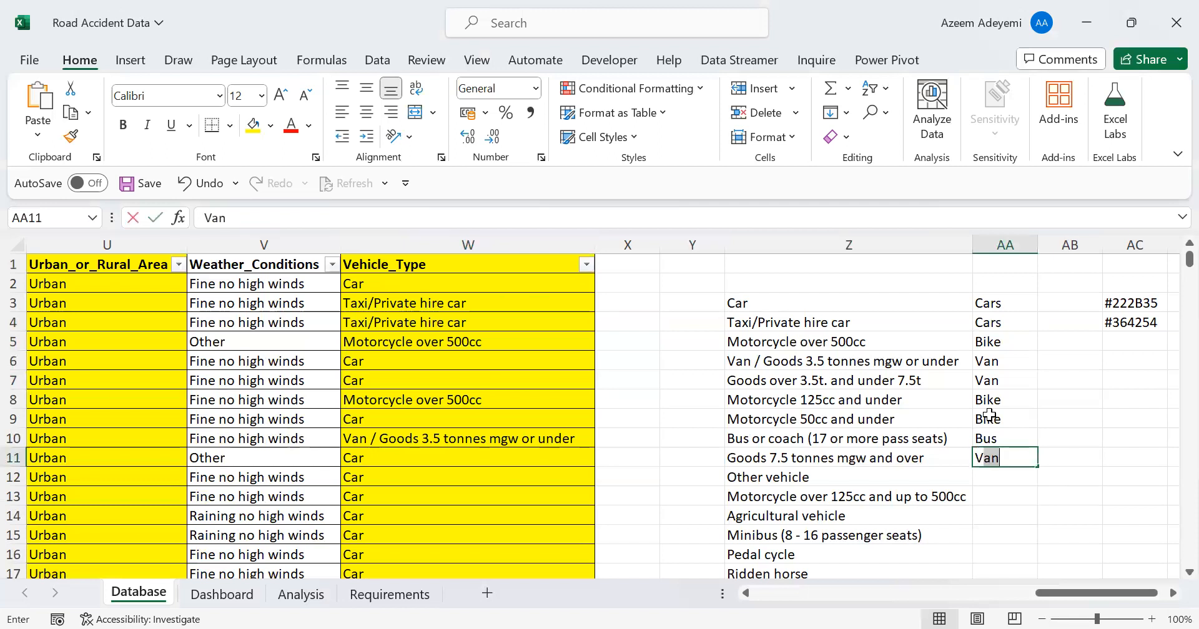
key("Return")
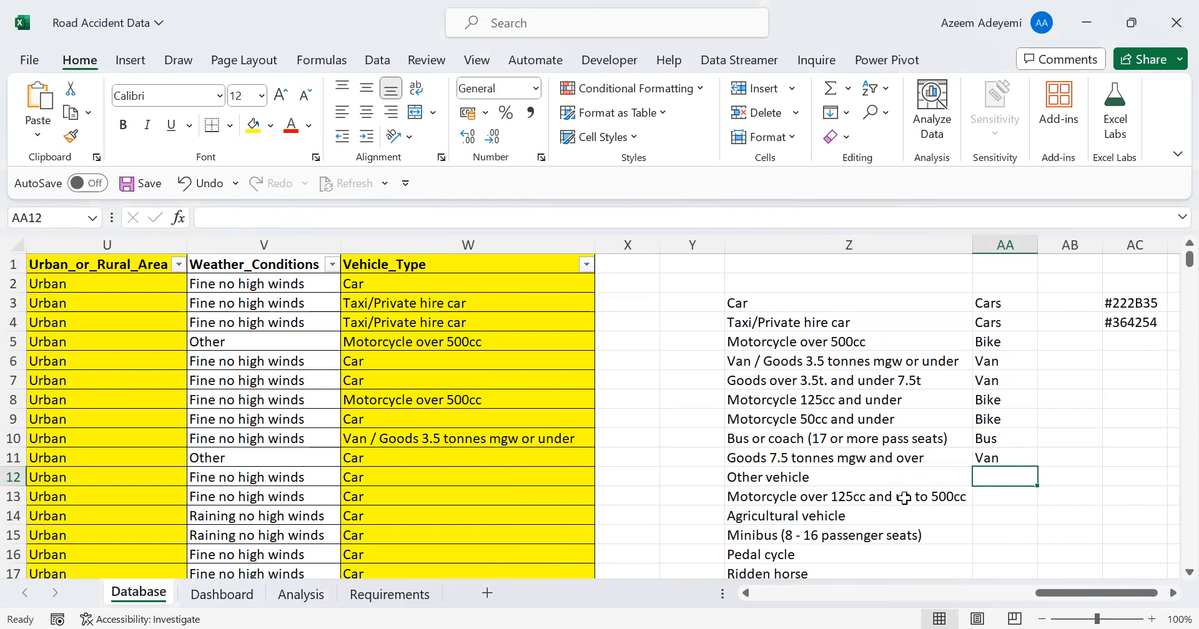
type("Others")
key("Return")
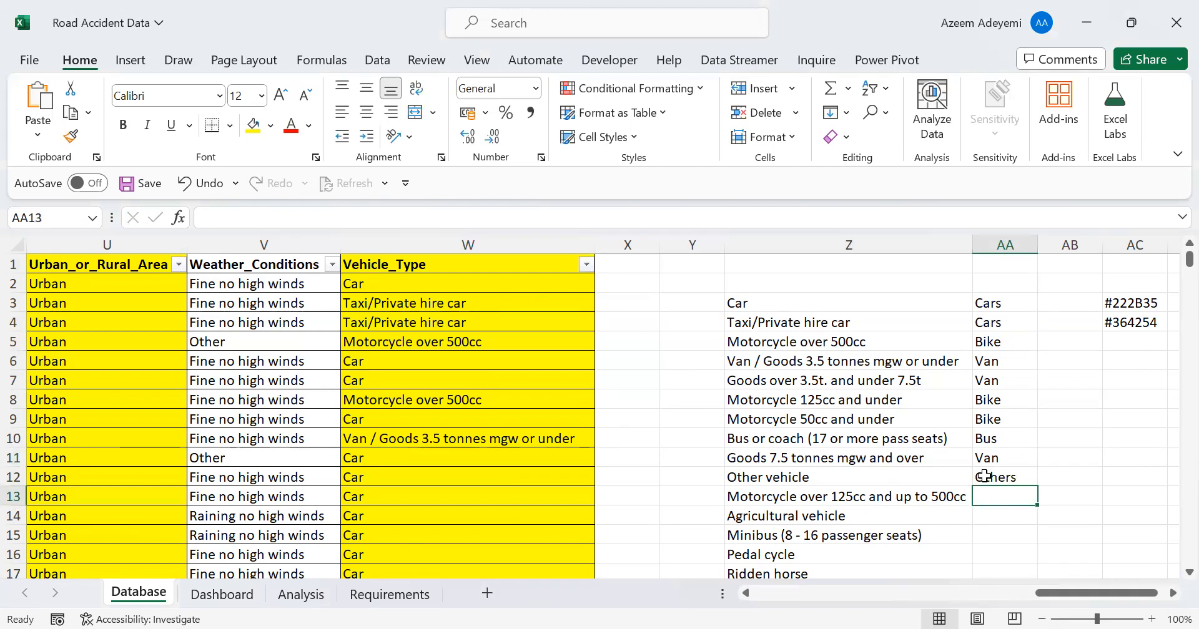
Enter the category Bike in AA13 and Agriculturals Vehicle in AA14, beside Agricultural vehicle
type("Bike")
key("Return")
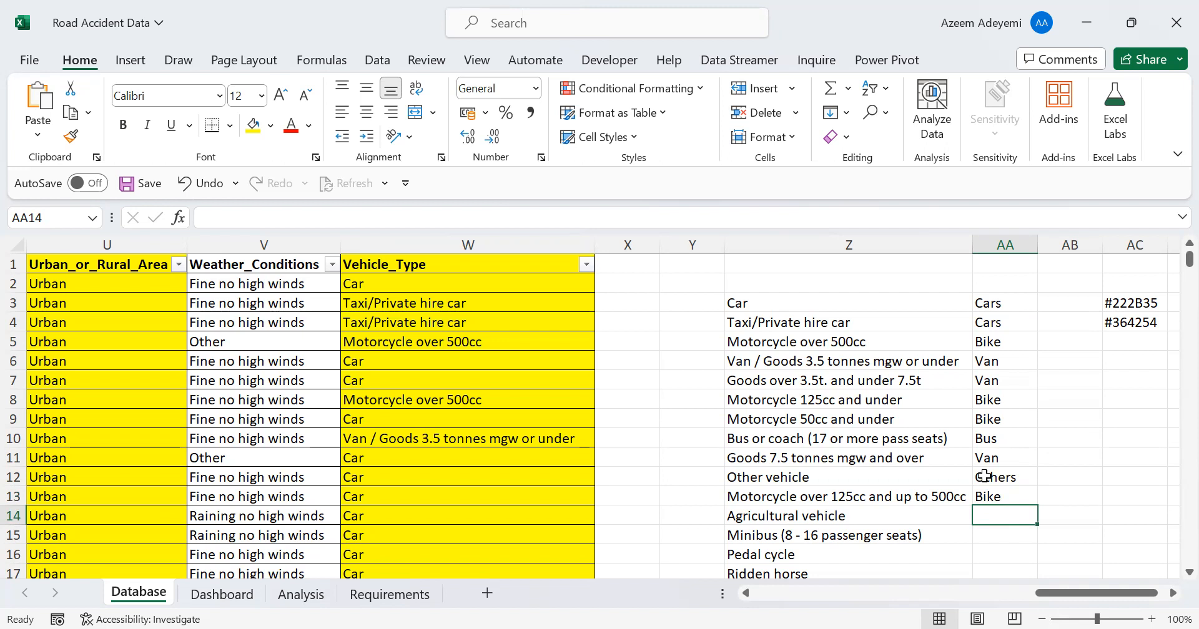
type("A")
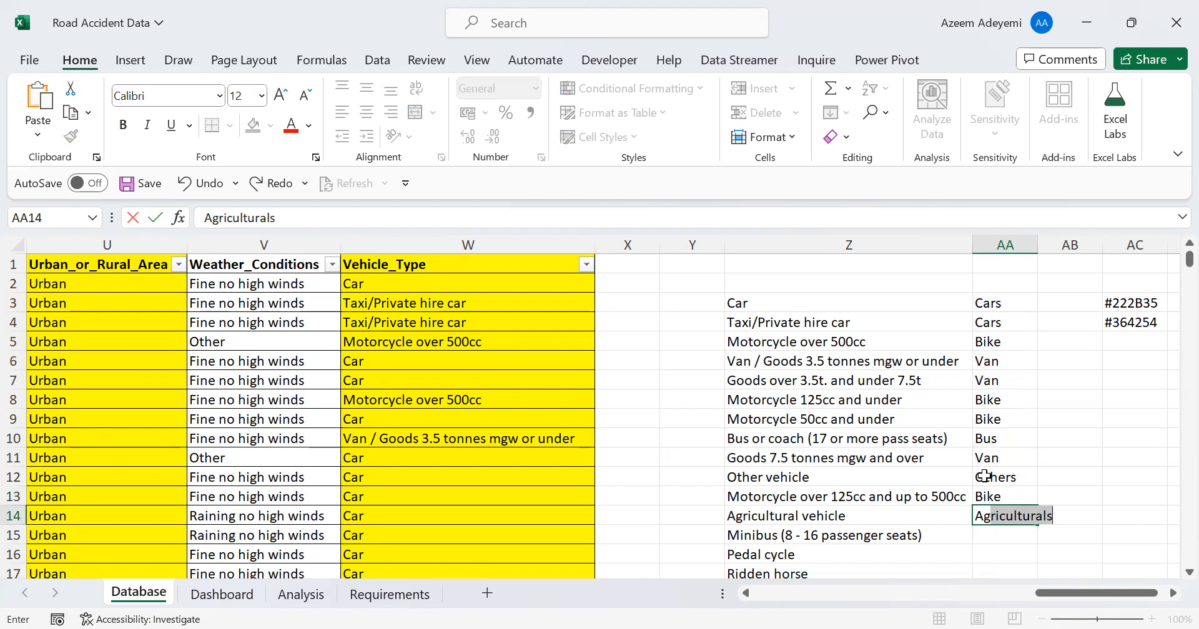
left_click(302, 218)
type("V")
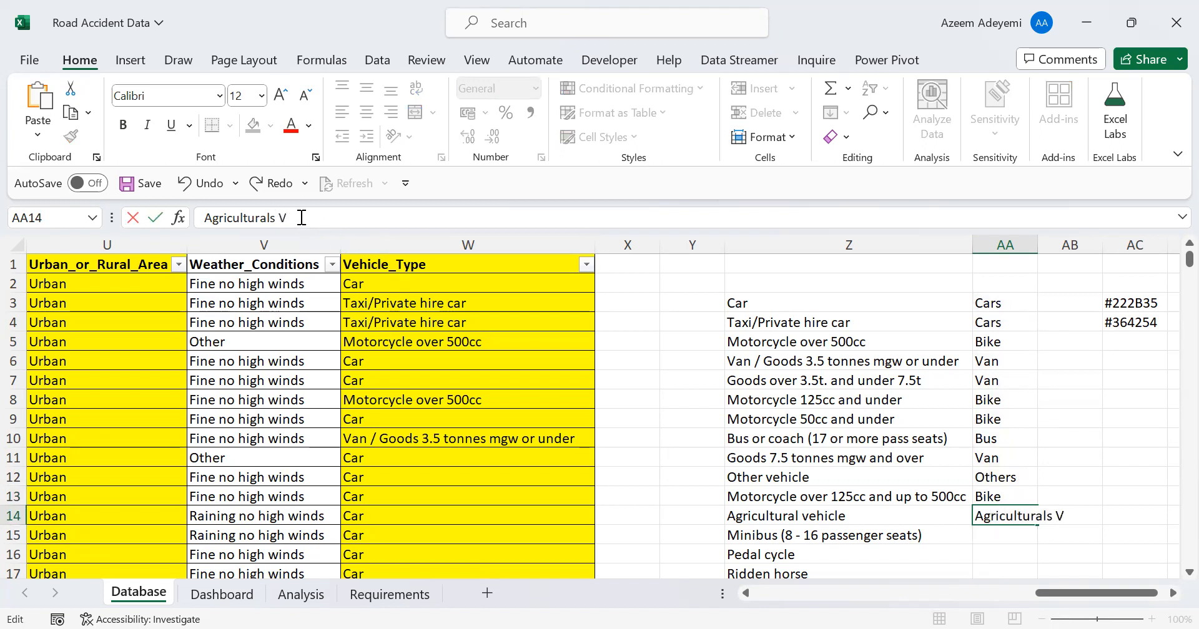
type("ehicle")
key("Return")
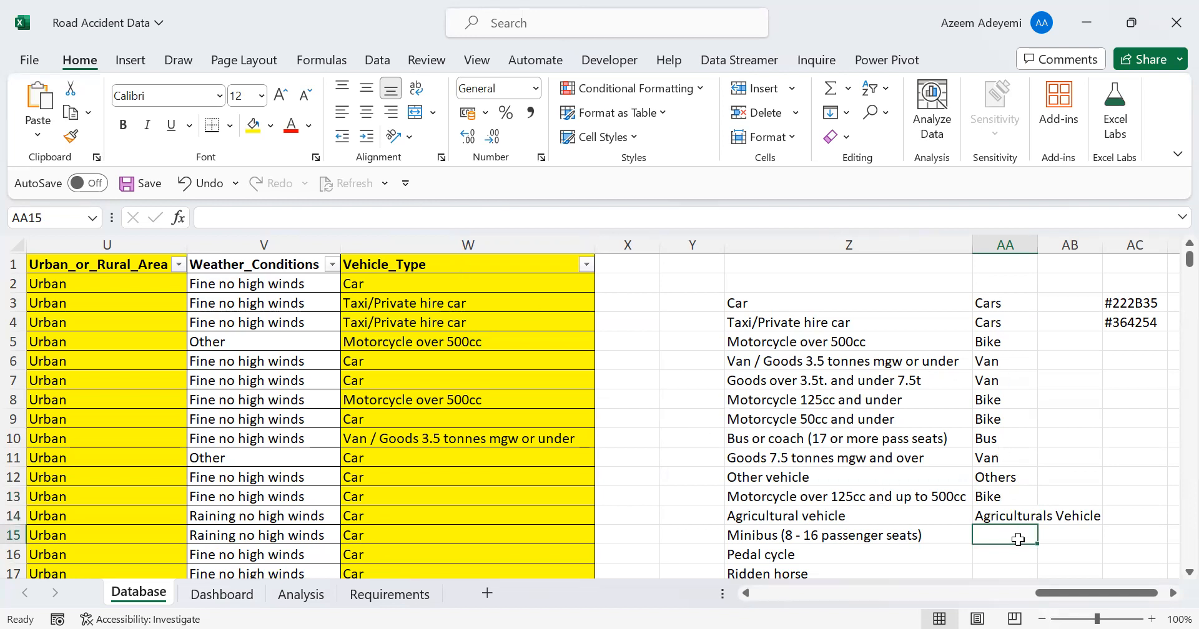
Enter Bus in AA15 for Minibus and Others in AA16 and AA17 for Pedal cycle and Ridden horse, and autofit column AA
type("Bus")
key("Return")
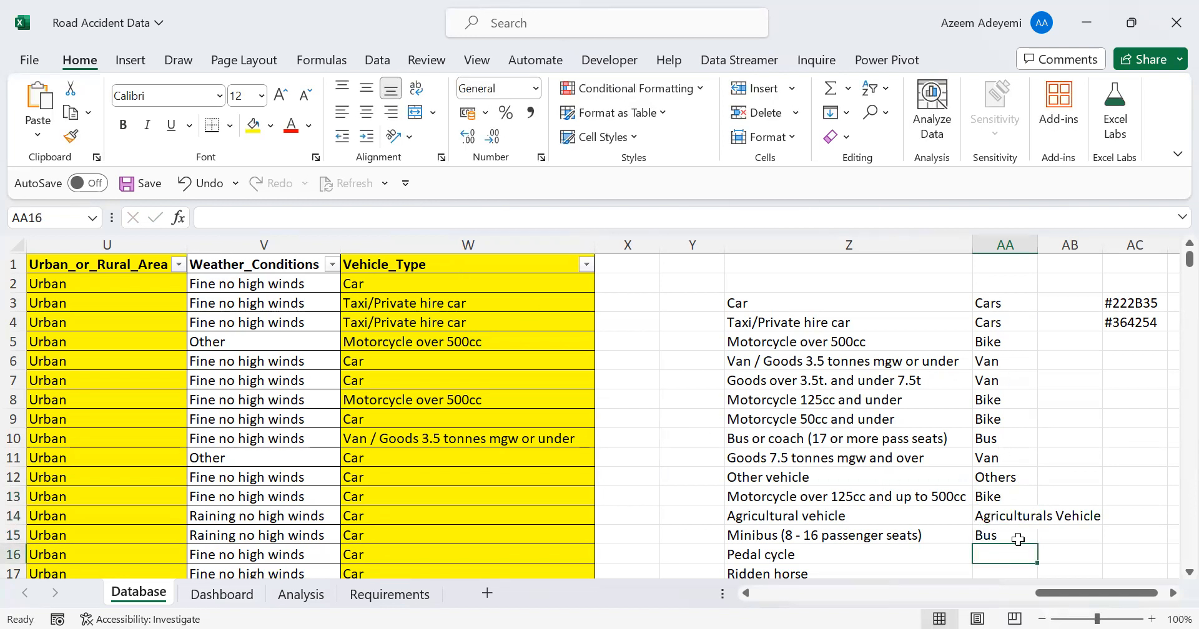
scroll(1018, 539, "down", 1)
left_click(1017, 539)
key("Up")
type("Other")
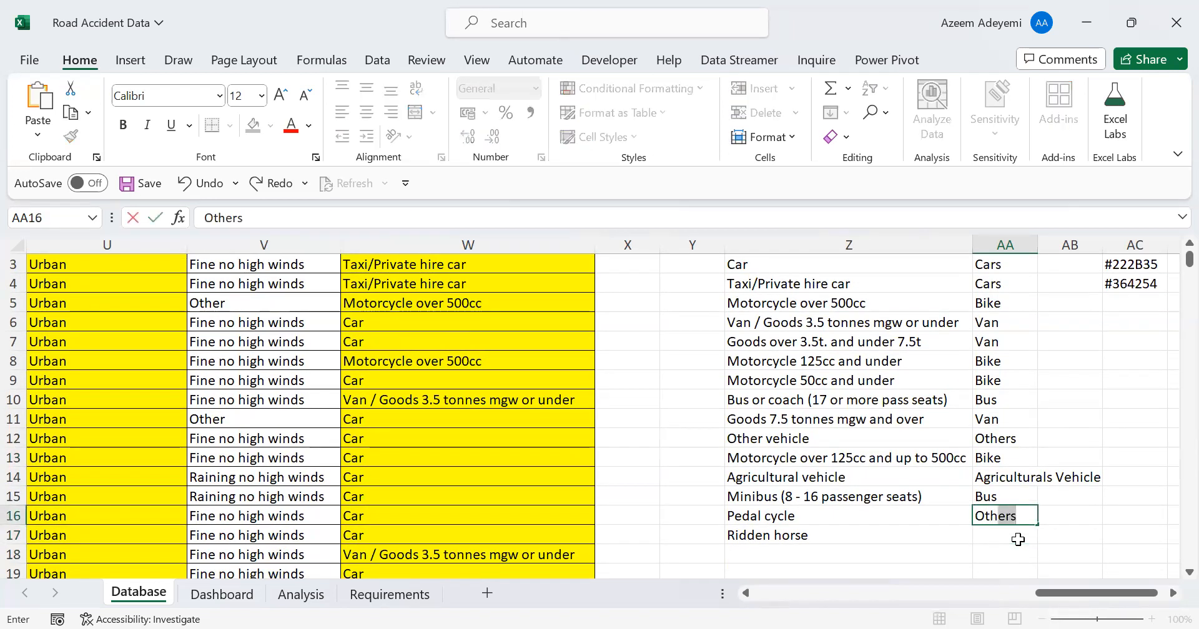
key("Return")
type("Others")
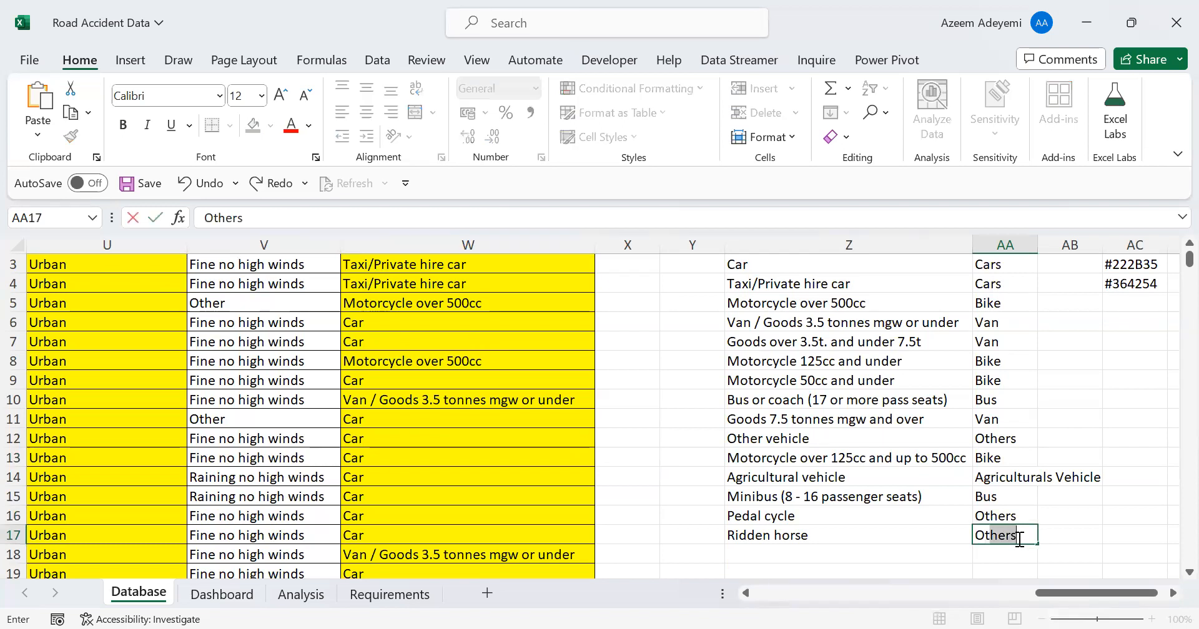
key("Return")
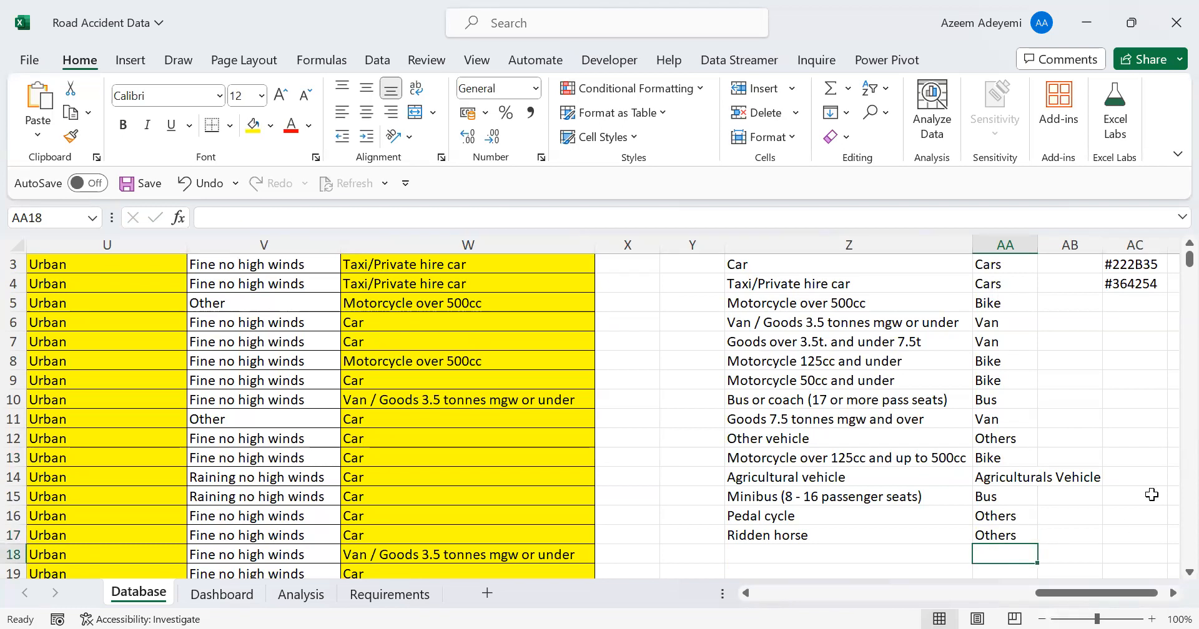
scroll(1146, 266, "up", 1)
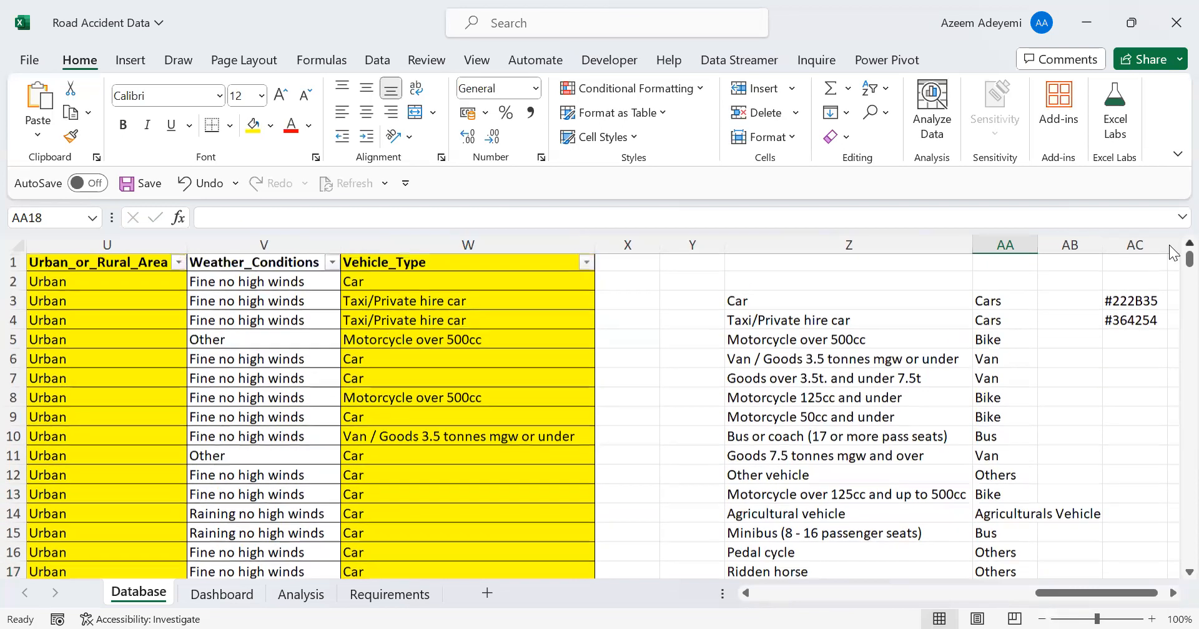
double_click(1037, 245)
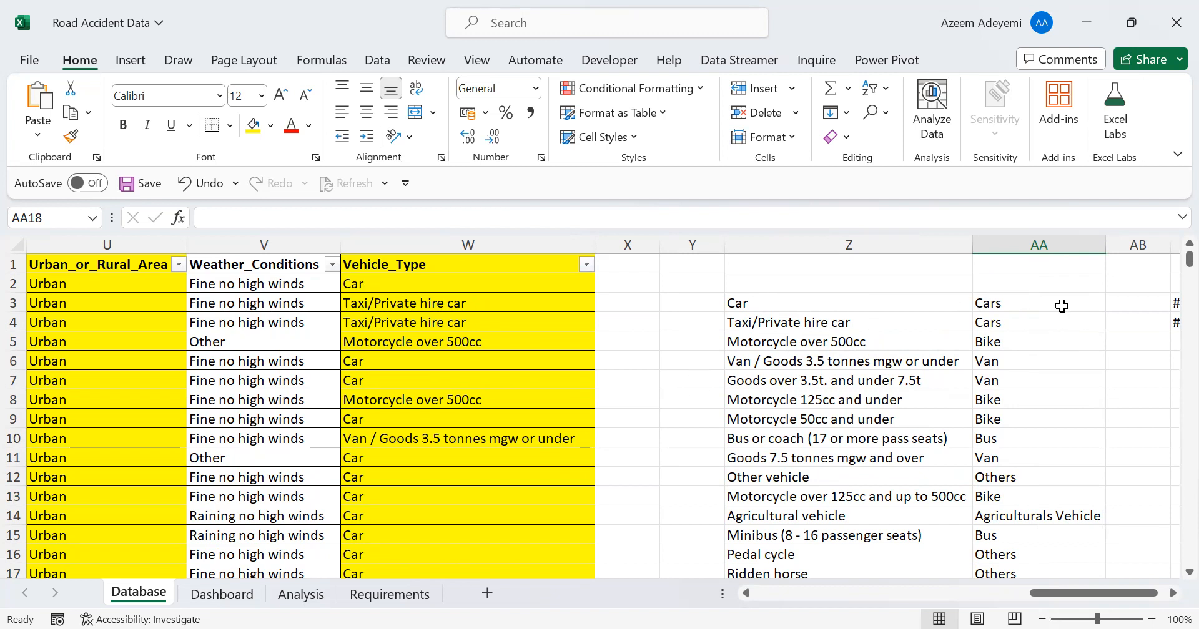
Go through the categories assigned in column AA from AA3 down to AA17
left_click(1008, 306)
key("Down")
key("Down")
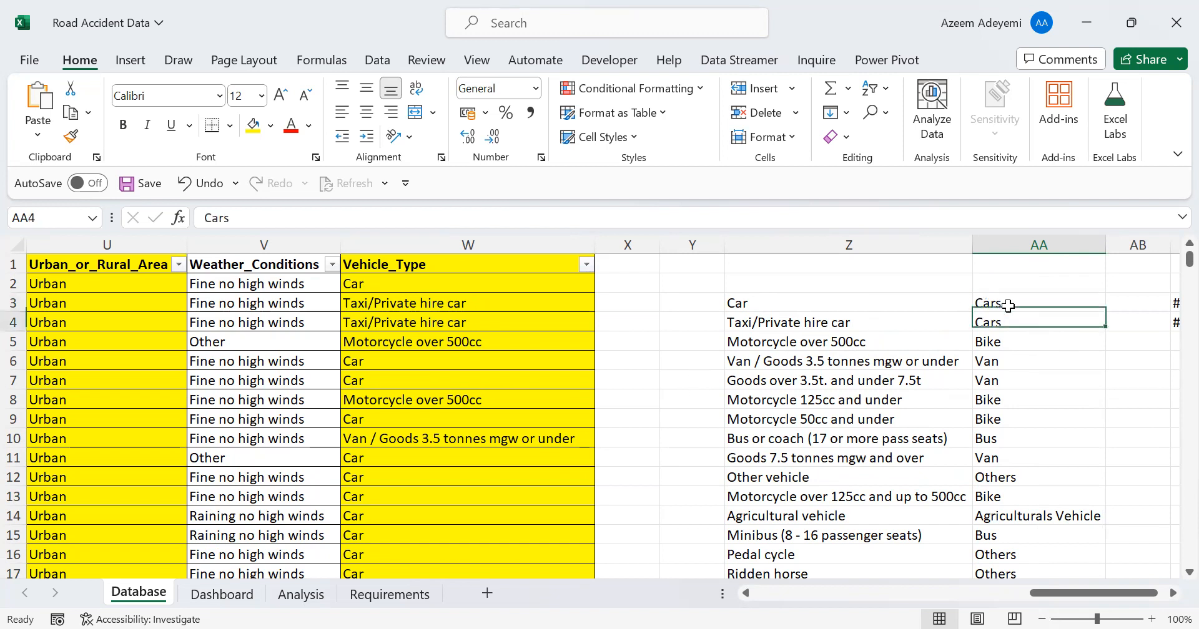
key("Down")
key("Down")
key("Down")
key("Down")
key("Down")
key("Down")
key("Down")
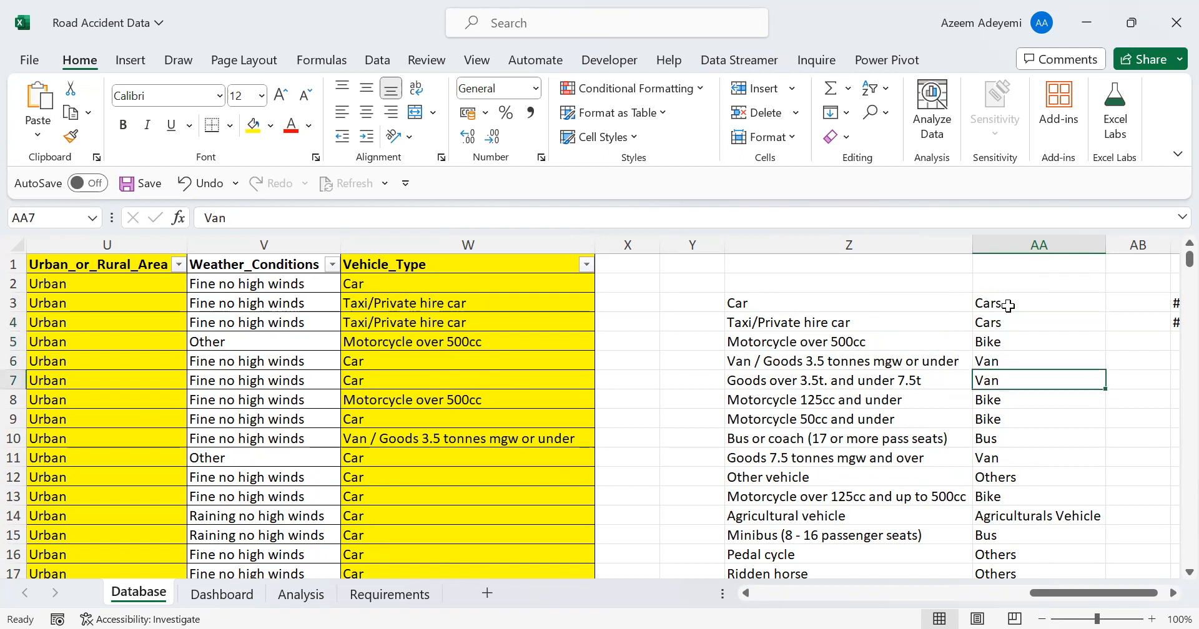
key("Down")
key("Down")
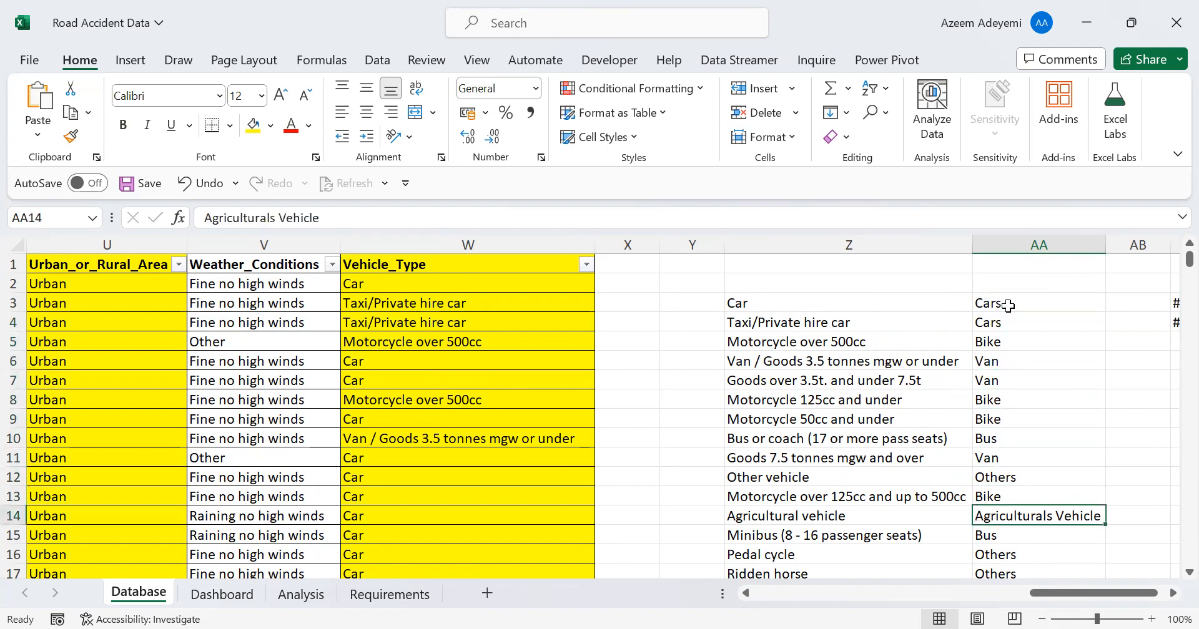
key("Down")
key("Down")
key("Down")
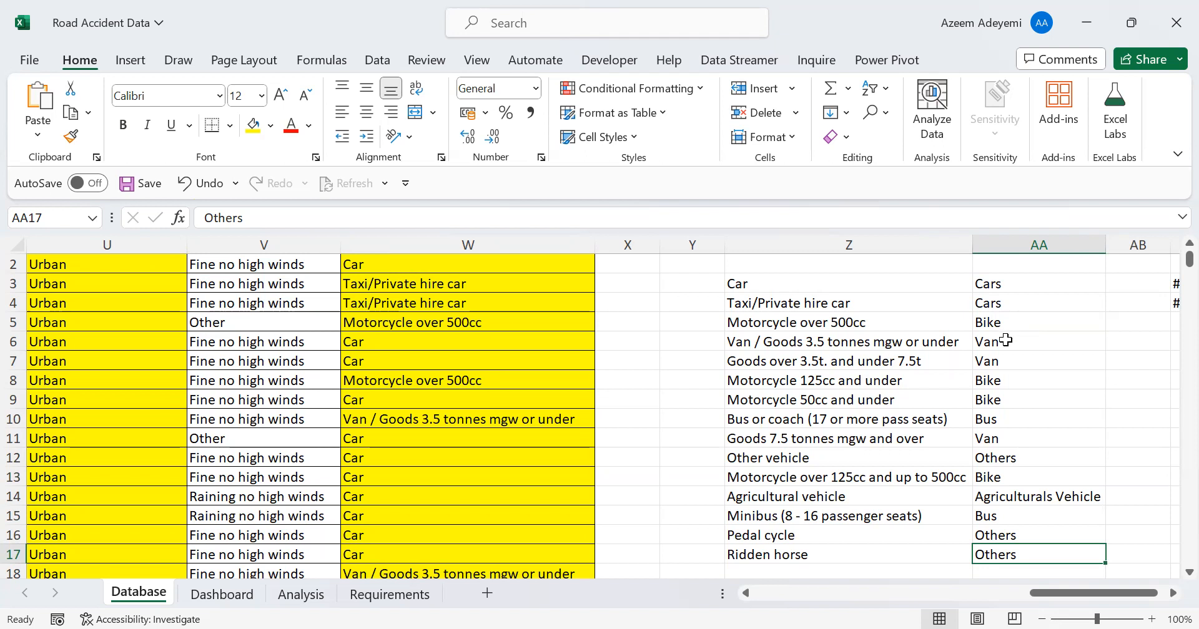
Change the category in AA7 to Truck and the one in AA11, beside Goods 7.5 tonnes mgw and over, to HGV
left_click(1006, 345)
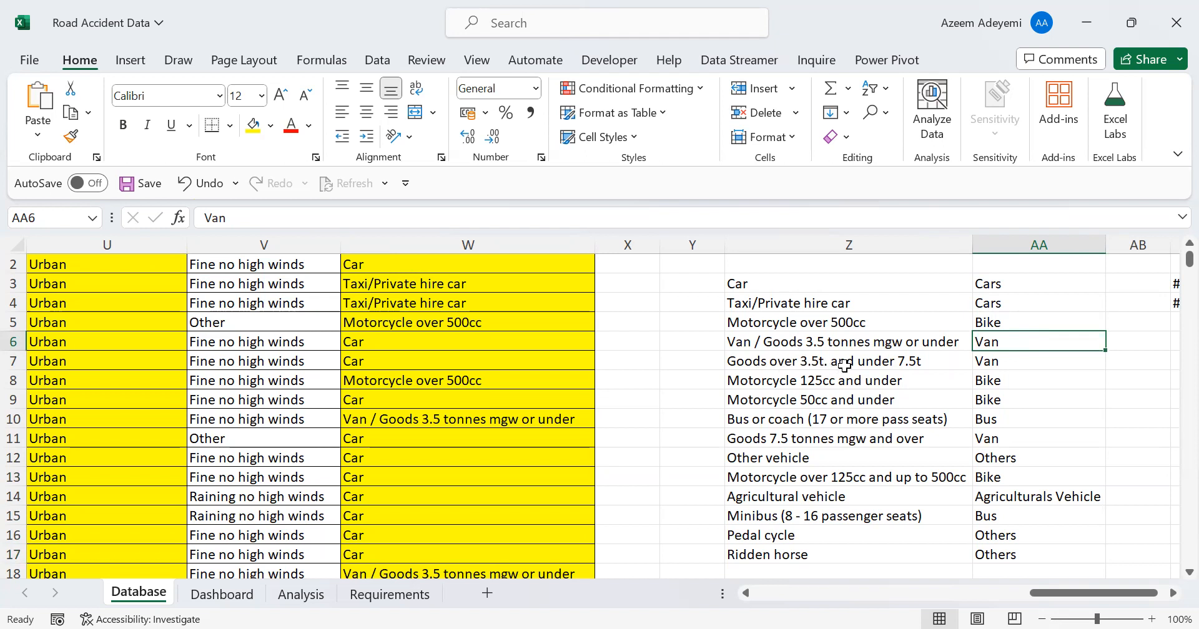
left_click(994, 361)
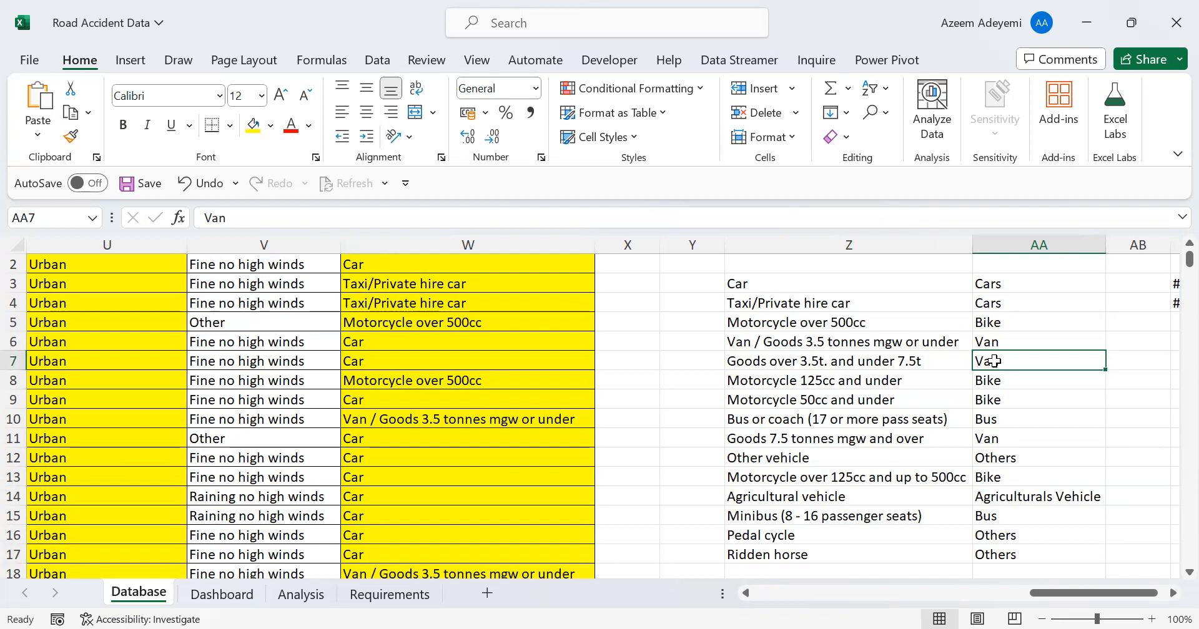
type("Tr")
key("Return")
key("Down")
key("Down")
key("Down")
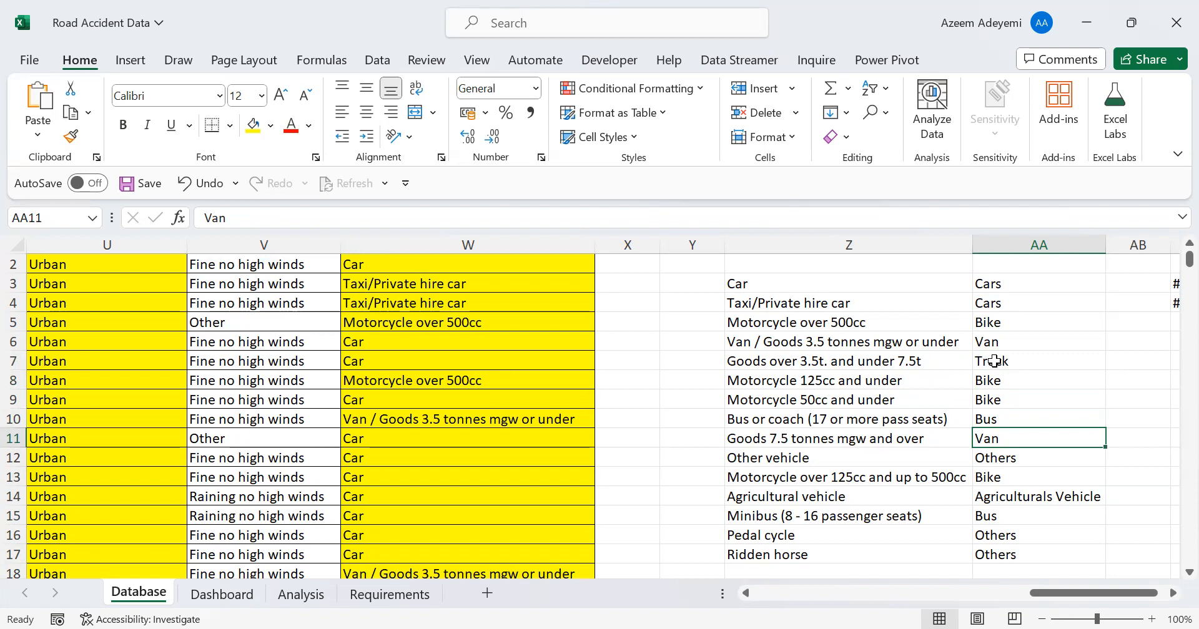
type("HGV")
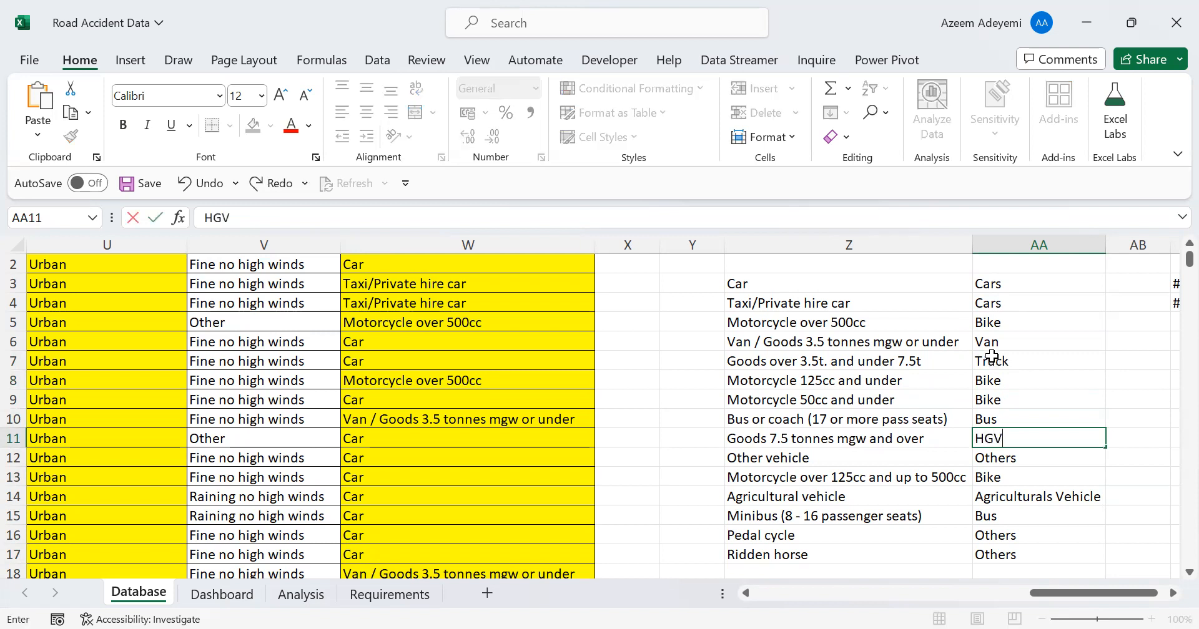
key("Return")
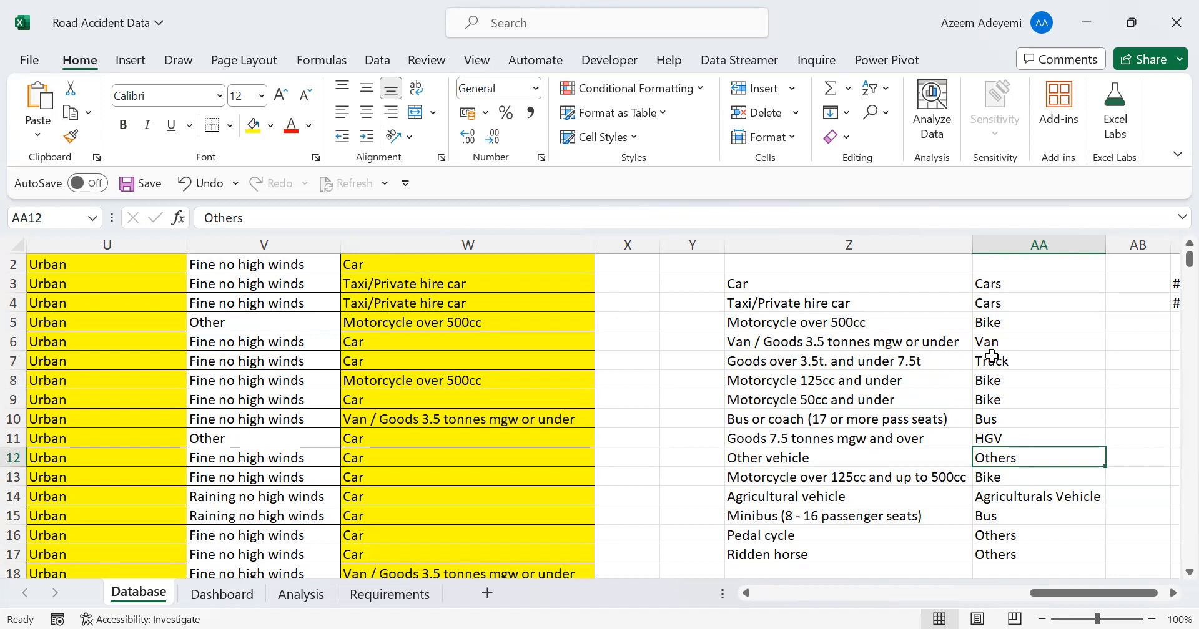
left_click(1136, 366)
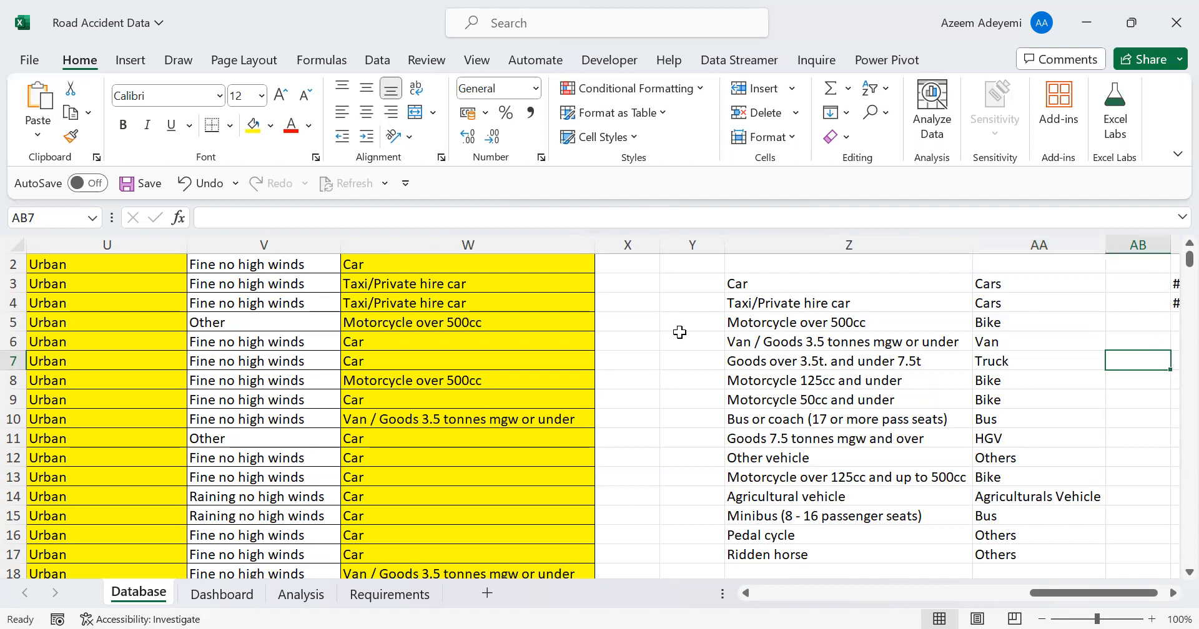
Check the distinct vehicle types in the Vehicle_Type column's filter list, leaving the filter unchanged
scroll(1170, 269, "up", 1)
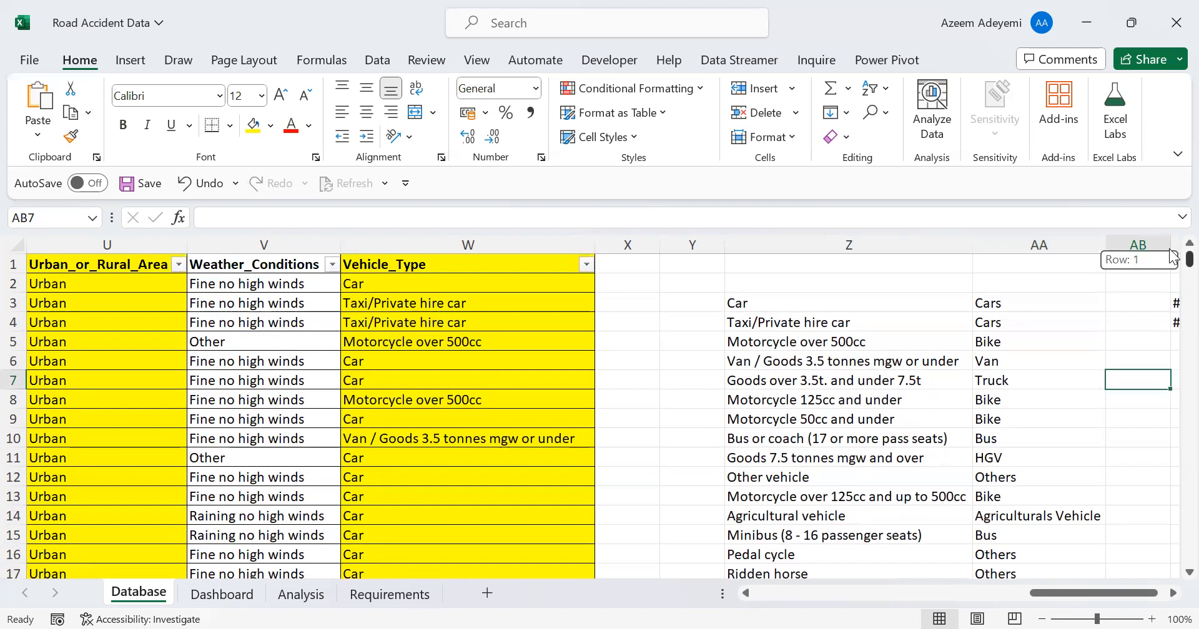
left_click(588, 266)
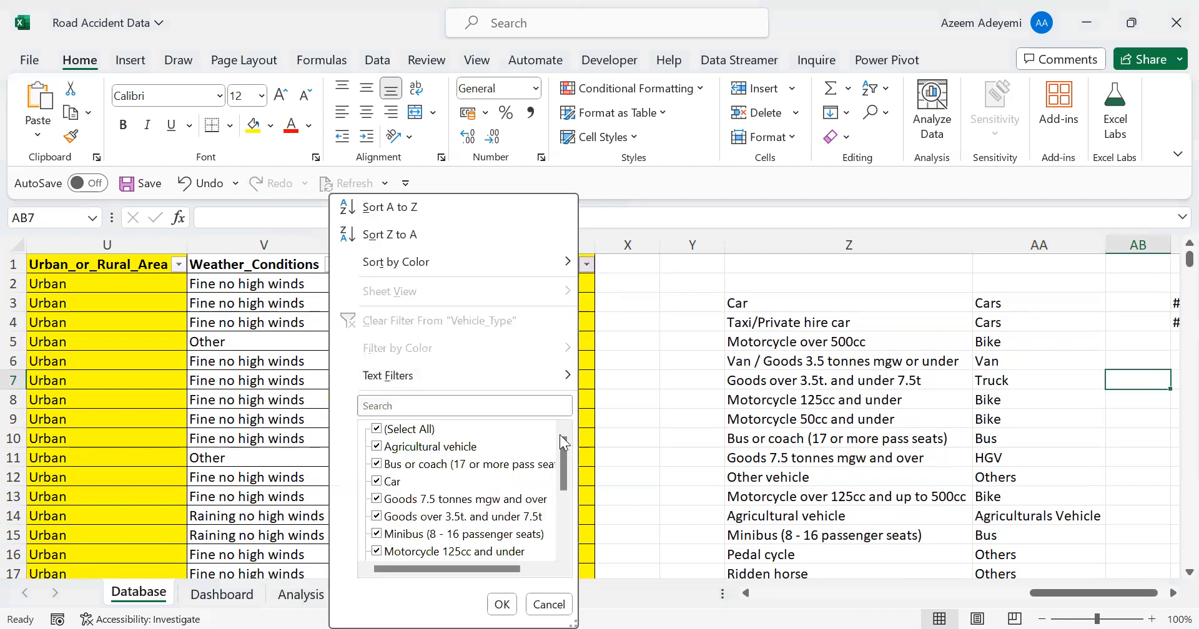
mouse_move(563, 445)
left_mouse_down()
mouse_move(556, 508)
mouse_move(565, 445)
left_mouse_up()
left_click(797, 342)
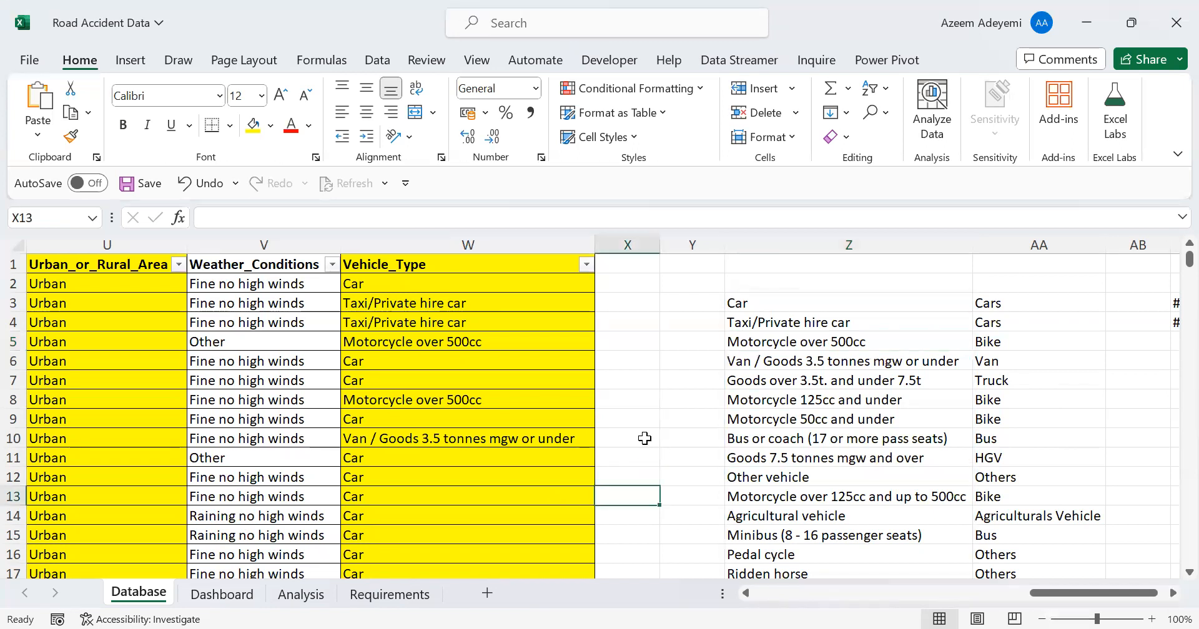
Review the KPIs on the Requirements sheet and copy the Analysis sheet's Total casualities pivot table from B3:B4 to B8
left_click(386, 595)
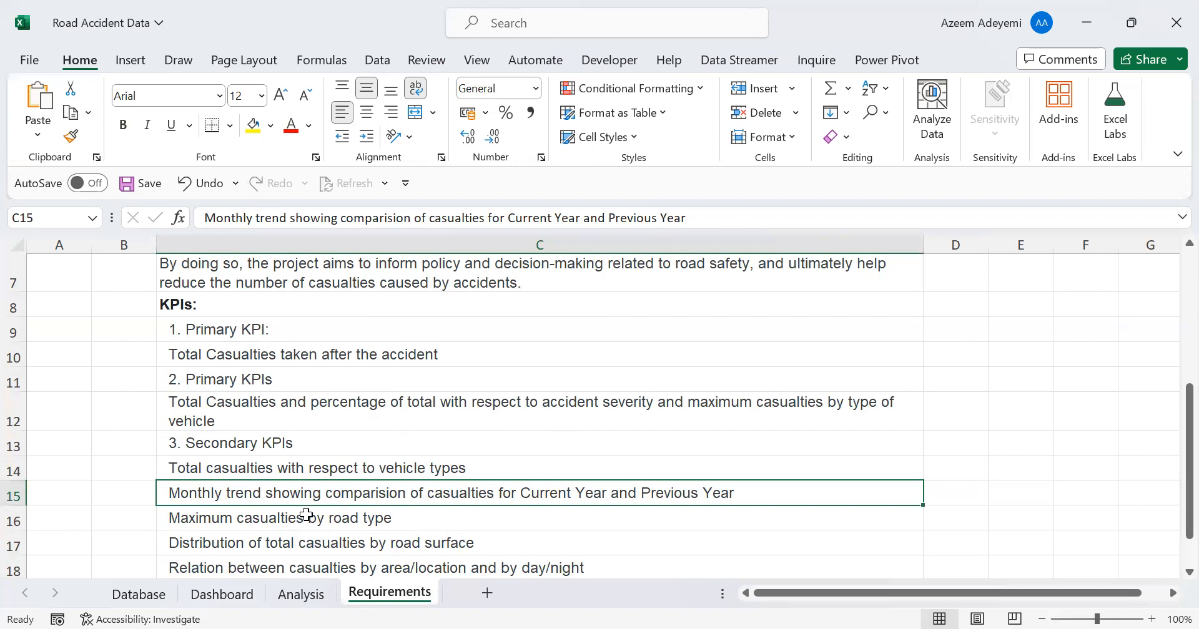
left_click(301, 594)
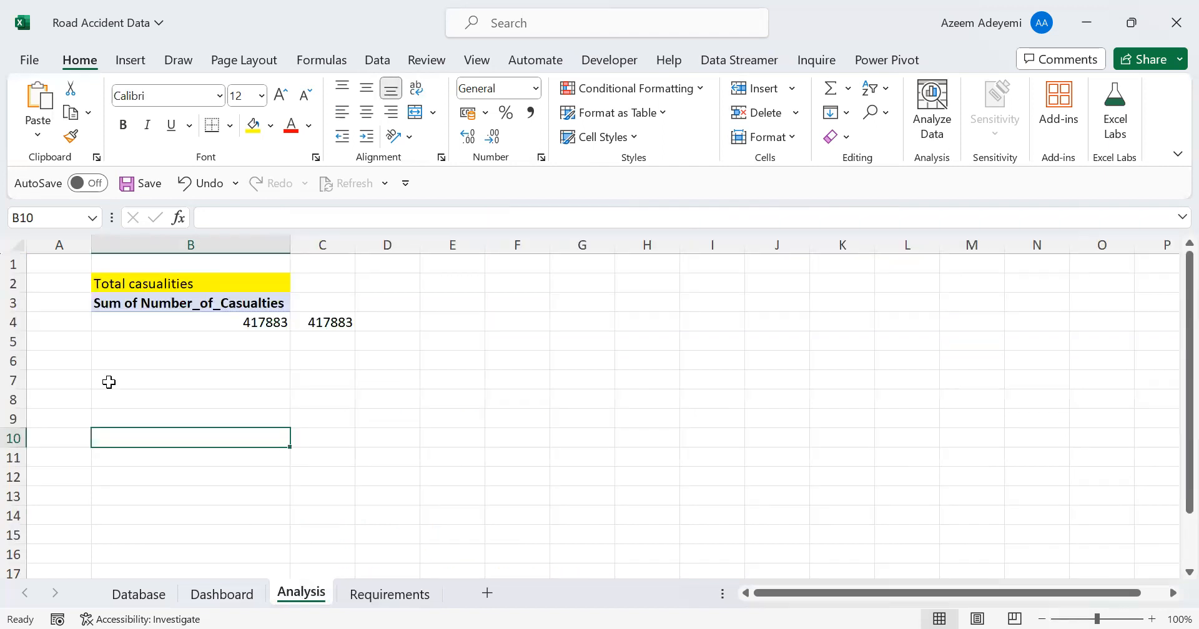
left_click(131, 383)
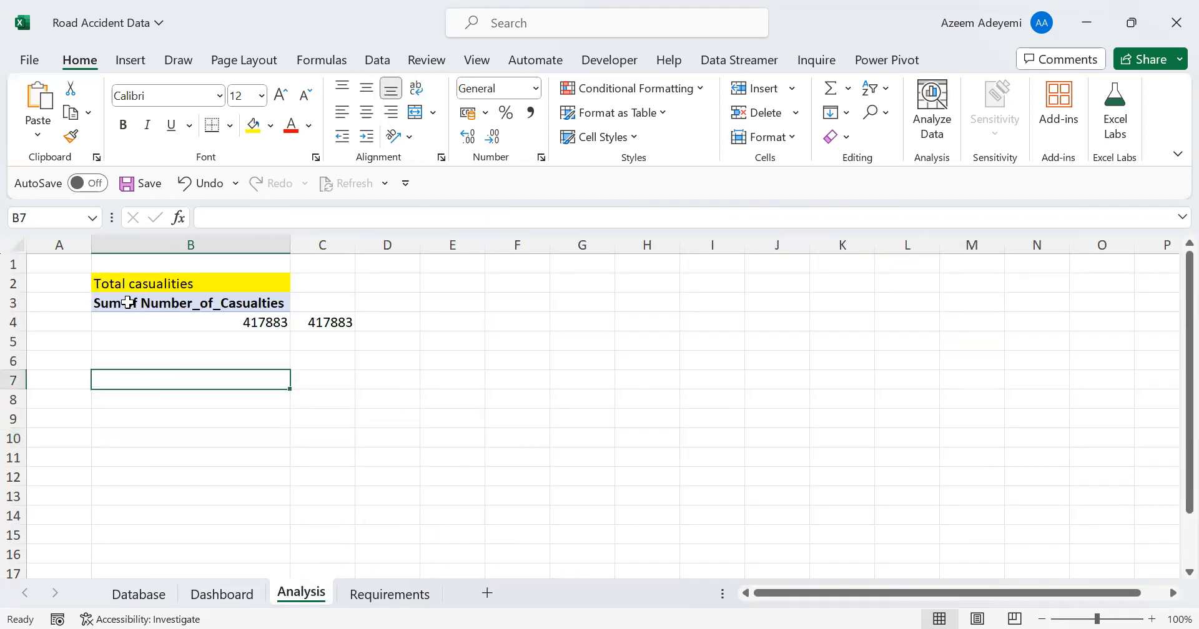
left_click_drag(127, 303, 125, 316)
key("ctrl+c")
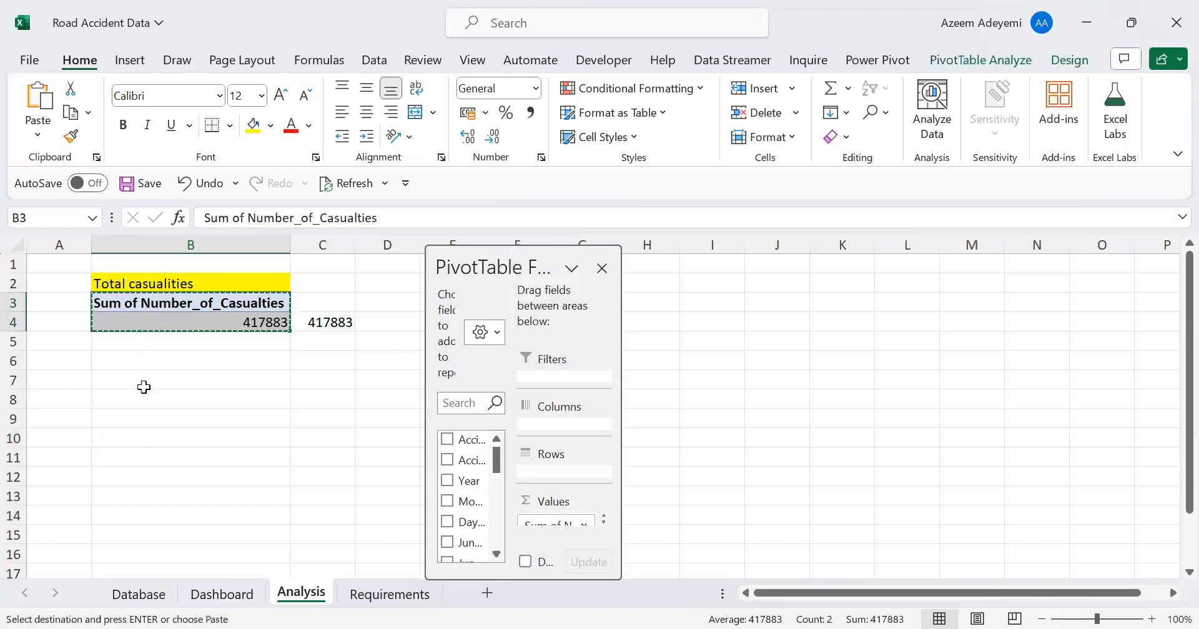
left_click(128, 401)
key("ctrl+v")
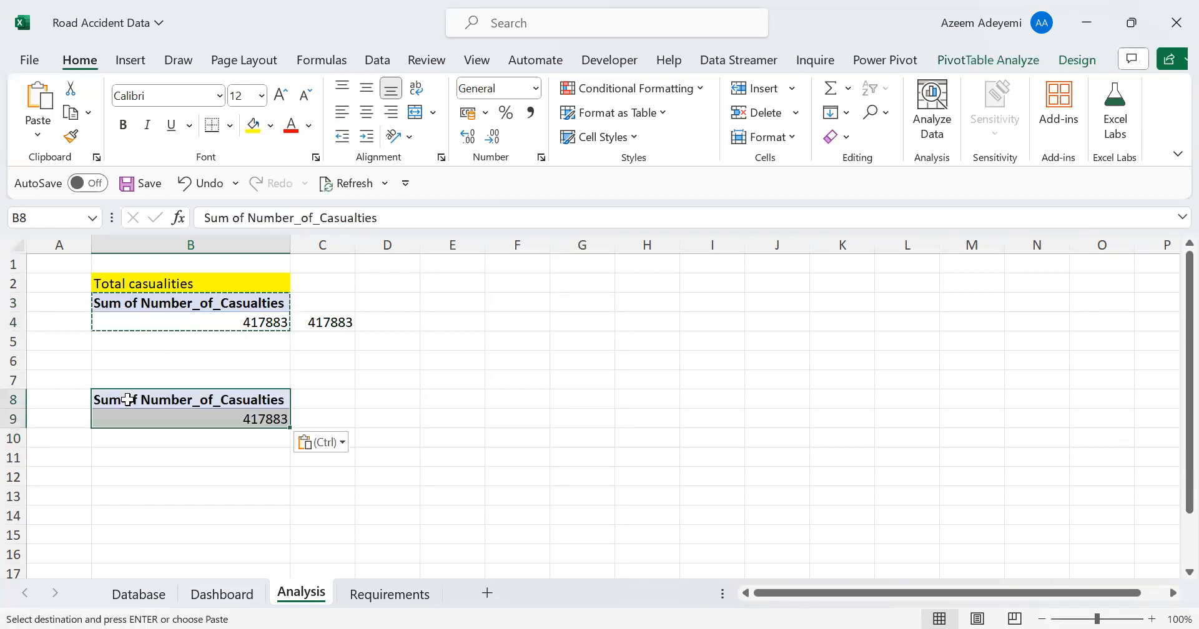
Enlarge the PivotTable Fields pane for the copied pivot table and move it away from the data
left_click_drag(621, 322, 737, 321)
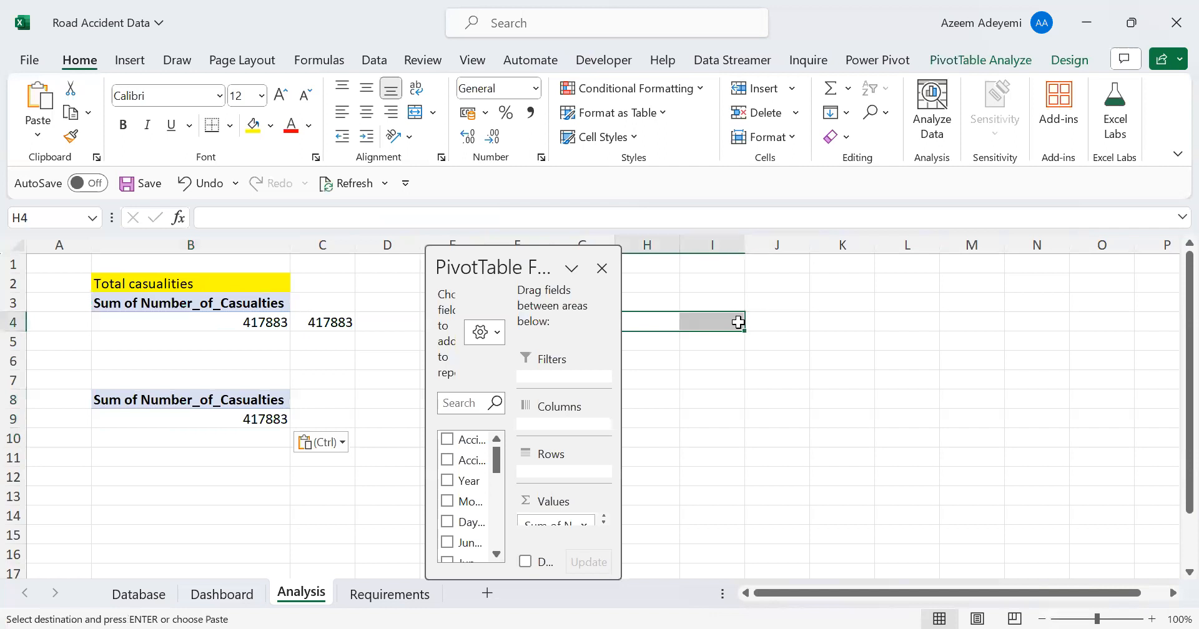
left_click(236, 402)
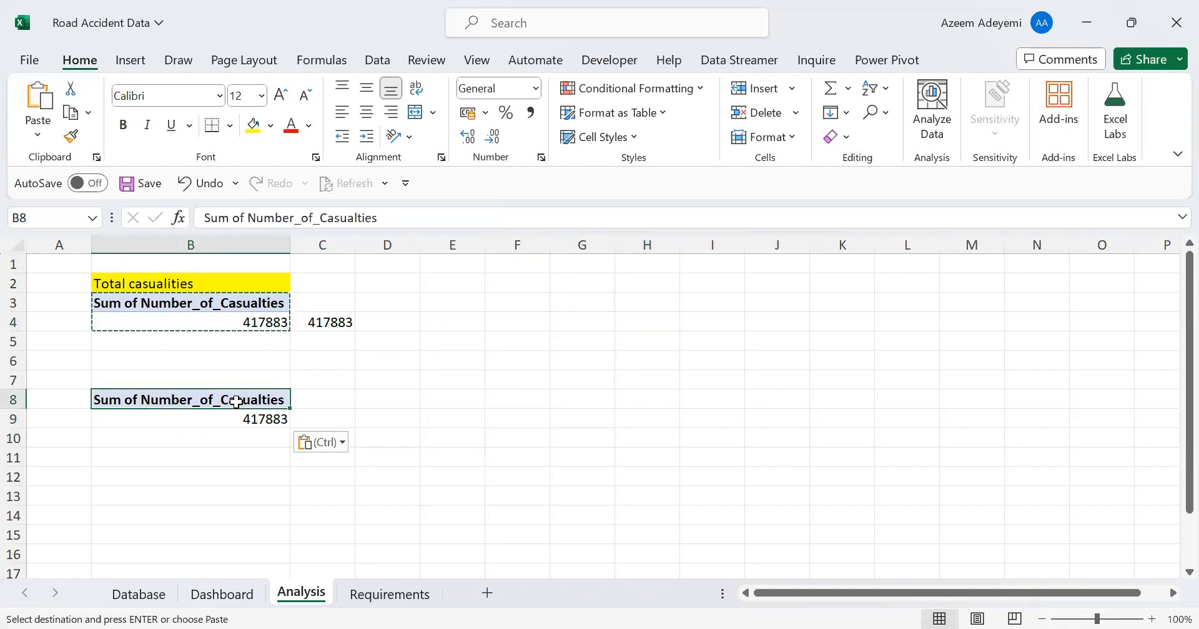
left_click_drag(644, 324, 920, 332)
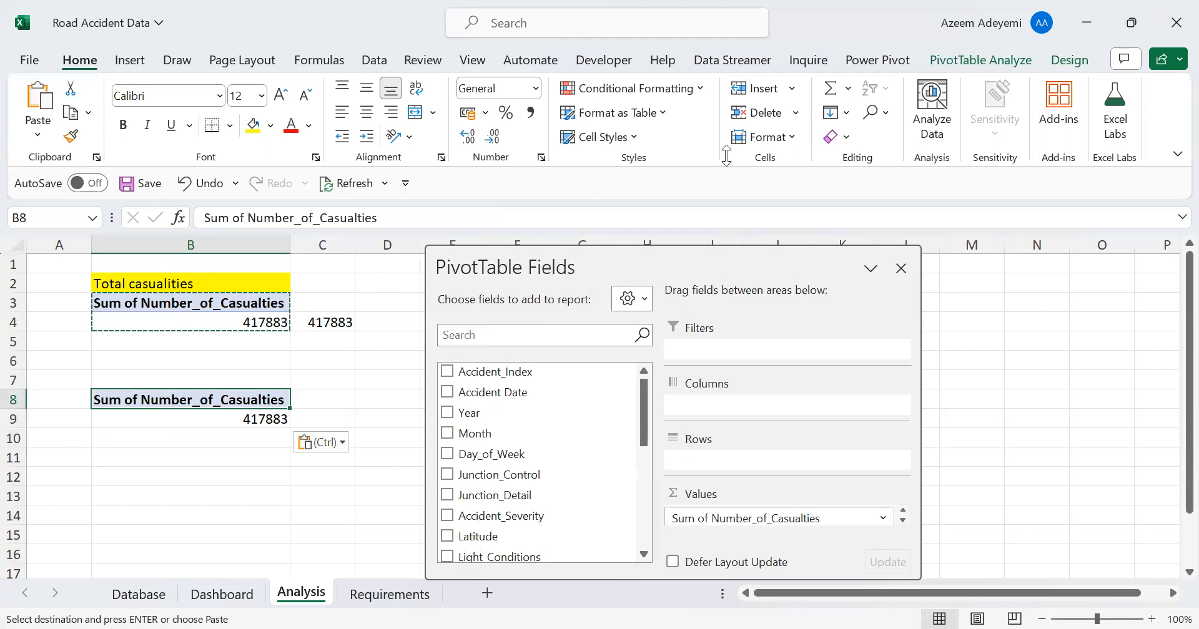
left_click_drag(701, 126, 919, 112)
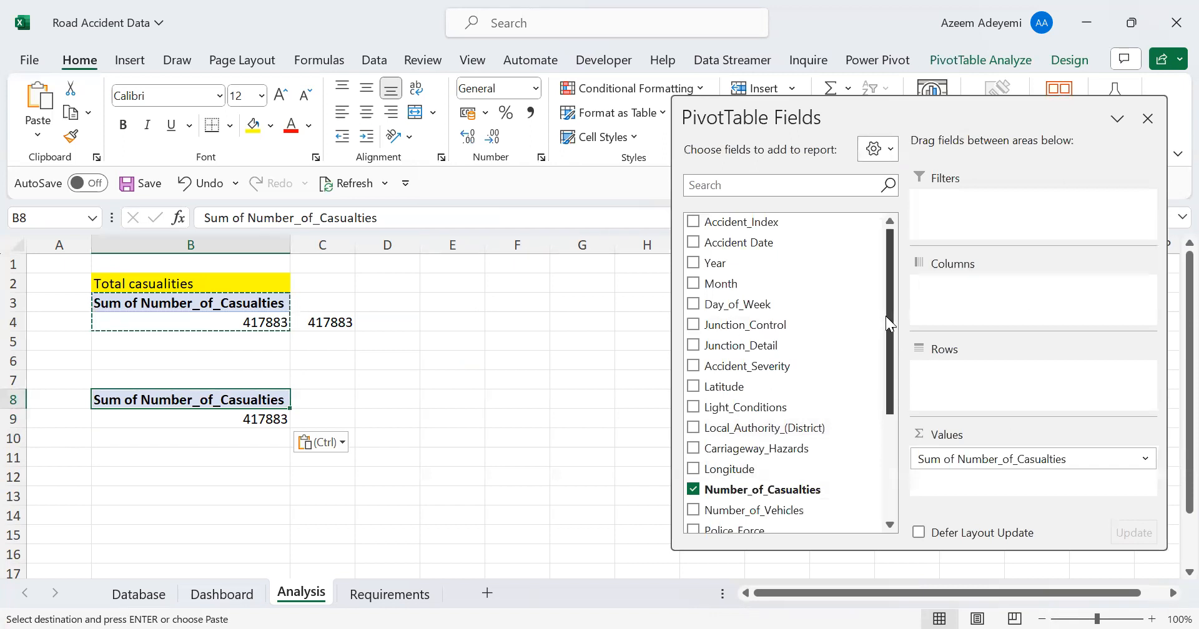
Add Accident_Severity to the rows of the copied pivot table and autofit column B
left_click_drag(889, 311, 878, 332)
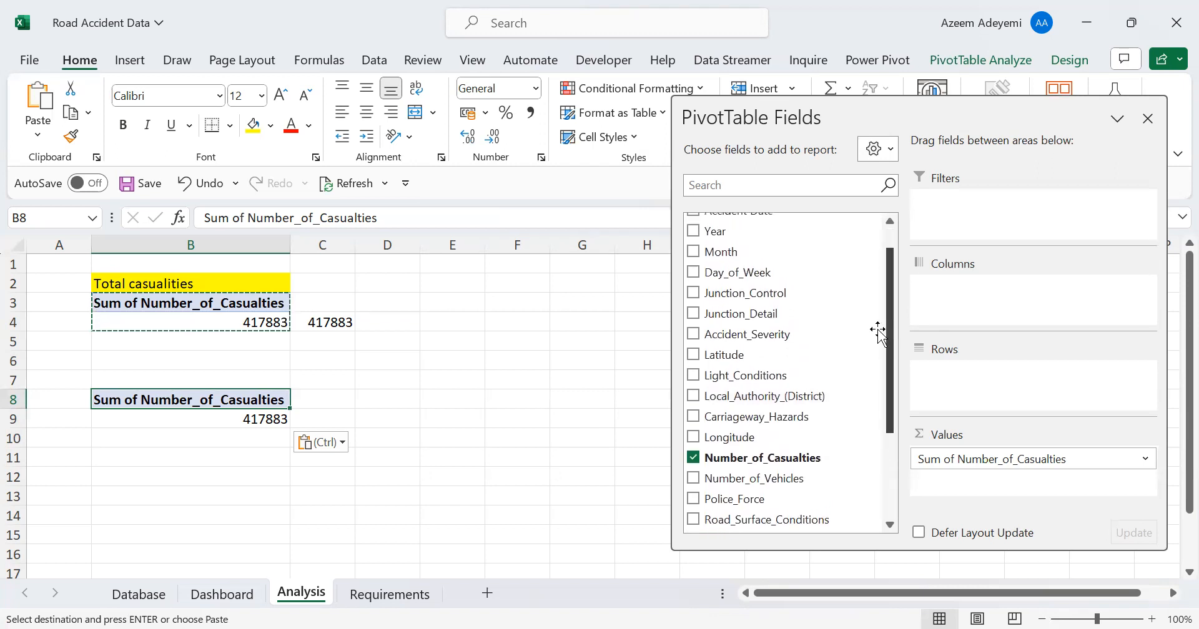
left_click_drag(748, 337, 960, 386)
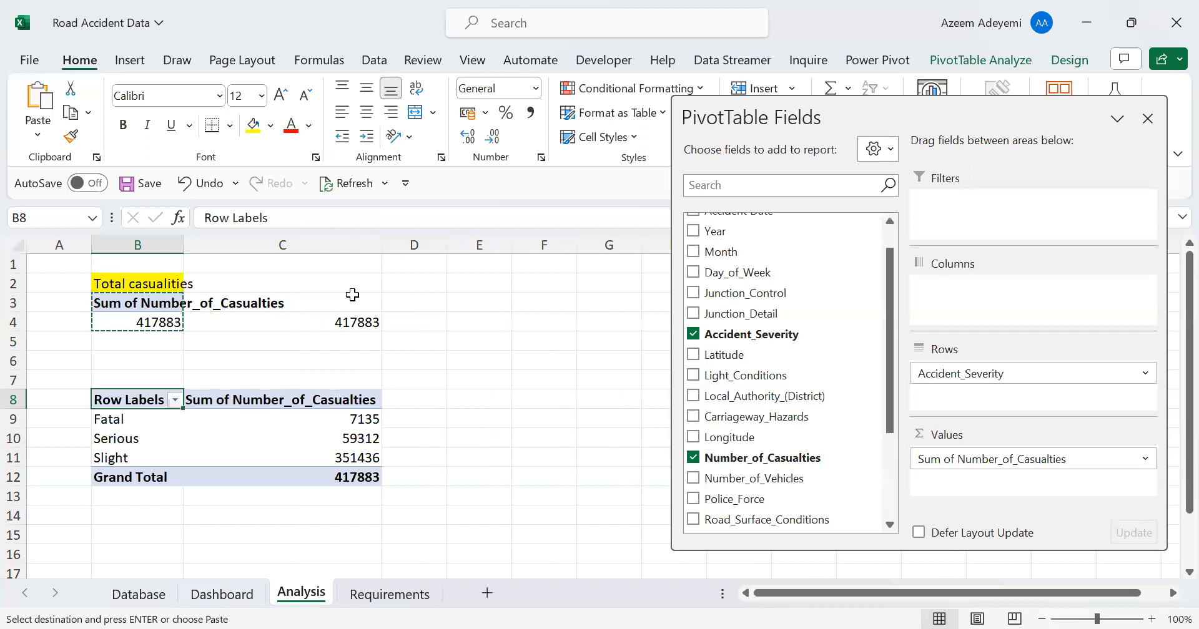
double_click(184, 239)
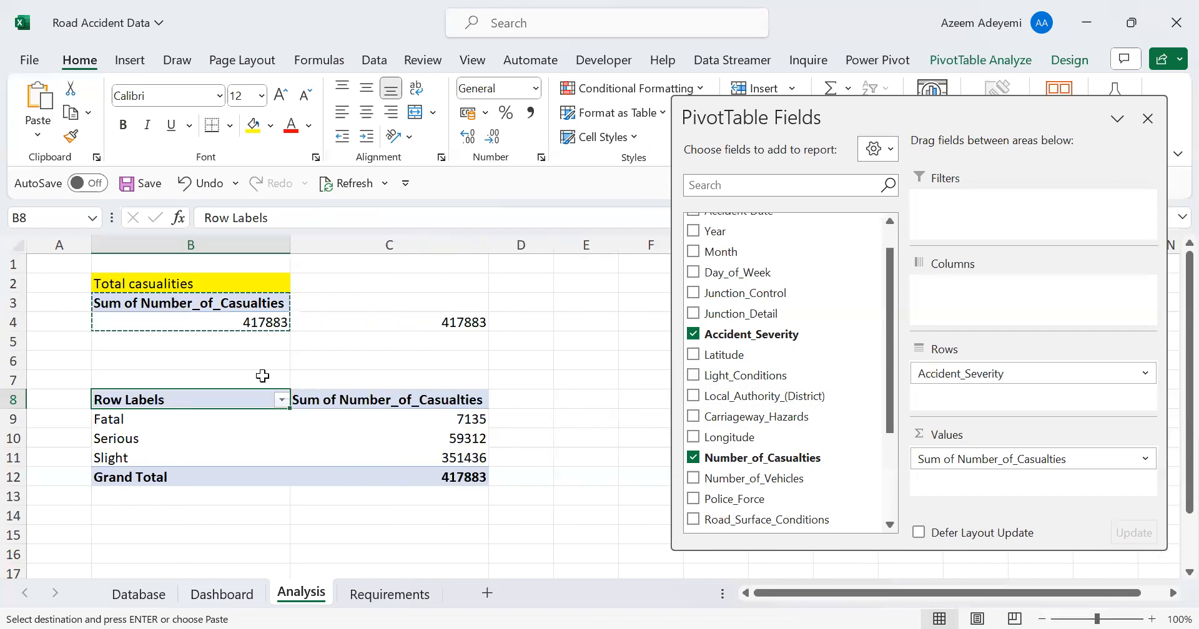
Review the Database sheet's columns from Vehicle_Type back to Accident_Index and check the source table's name
left_click(585, 339)
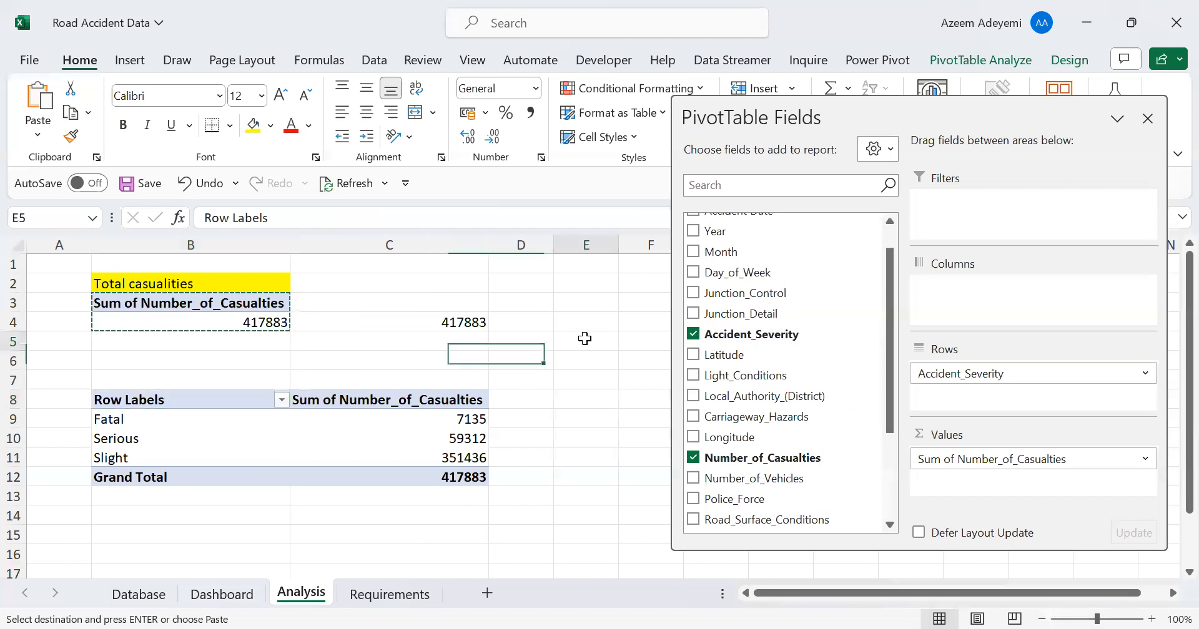
left_click(139, 595)
left_click(322, 432)
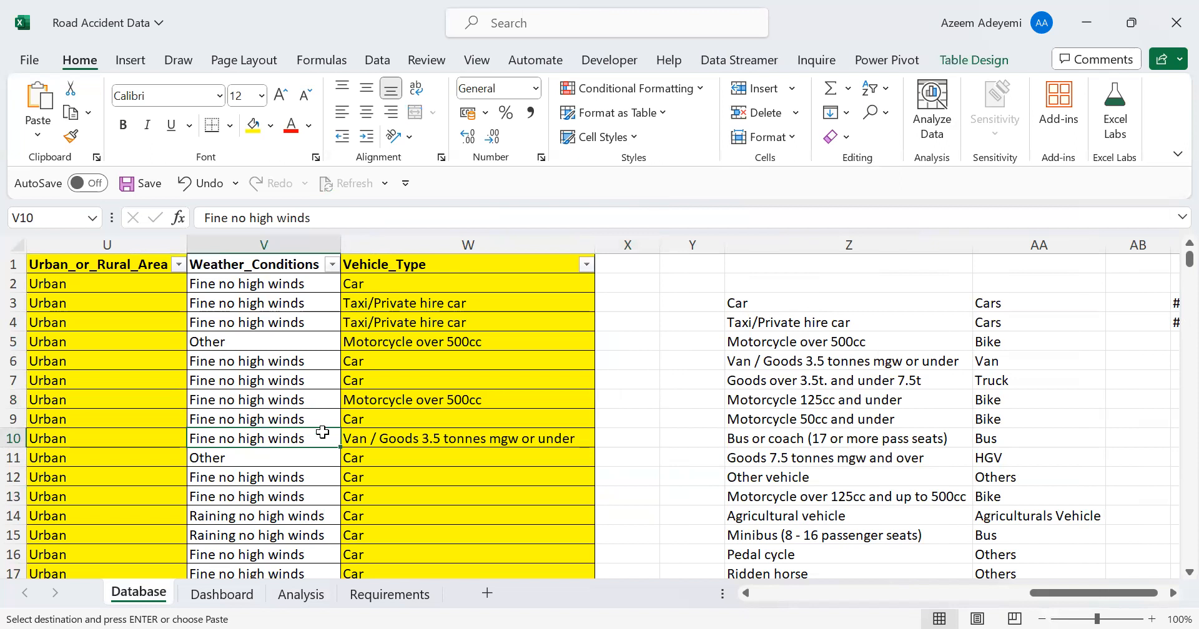
key("Left")
key("Left")
key("Left")
key("Left")
key("Left")
key("Left")
key("Left")
key("Left")
key("Left")
key("Left")
key("Left")
key("Left")
key("Left")
key("Left")
key("Left")
key("Left")
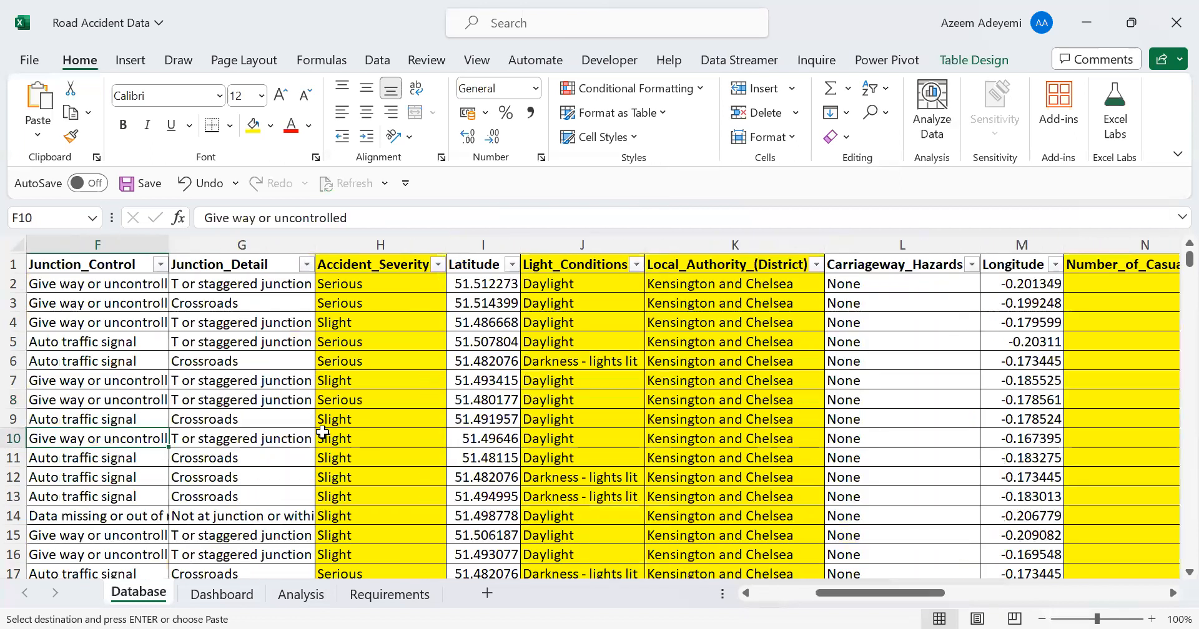
key("Left")
key("Left")
key("Left")
key("Left")
key("Left")
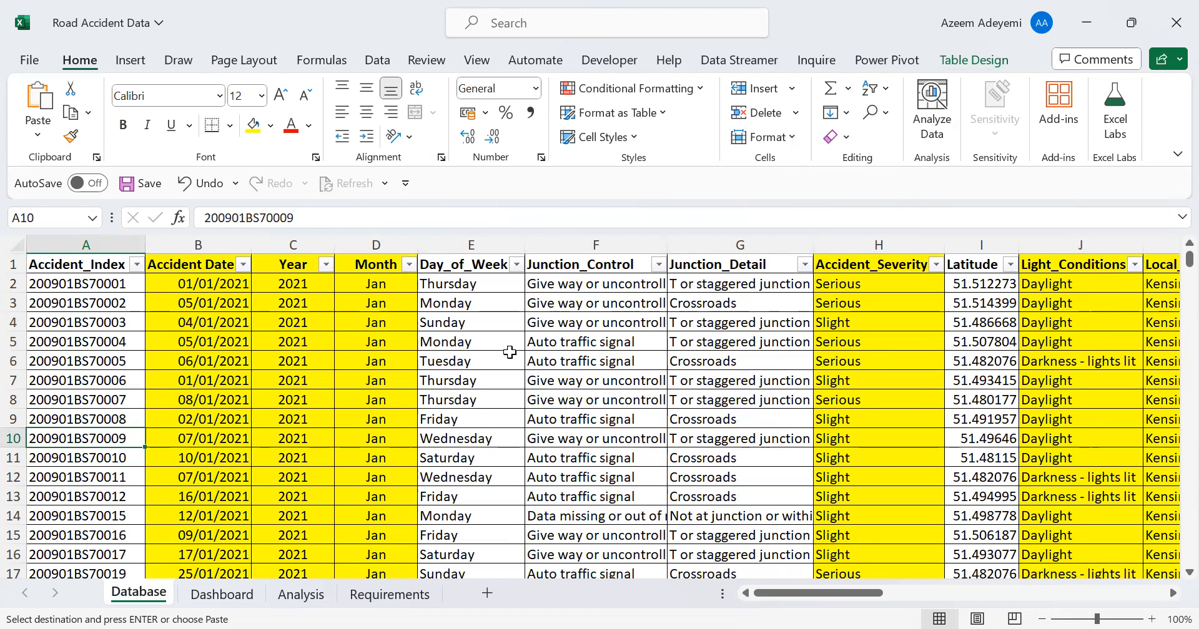
left_click(477, 319)
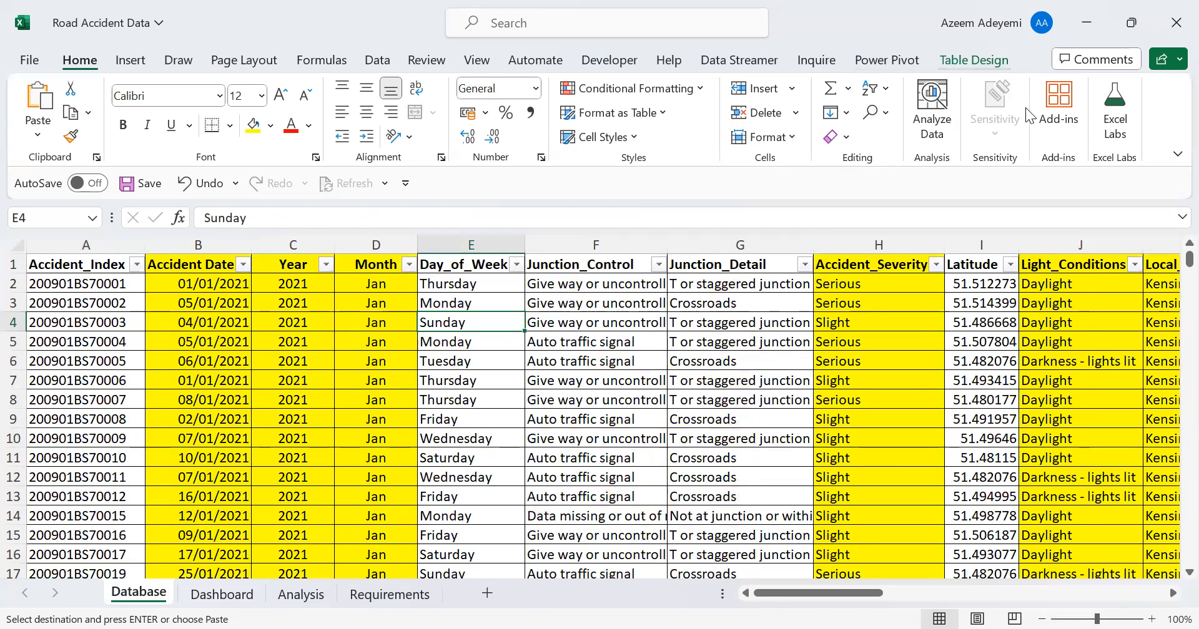
left_click(974, 61)
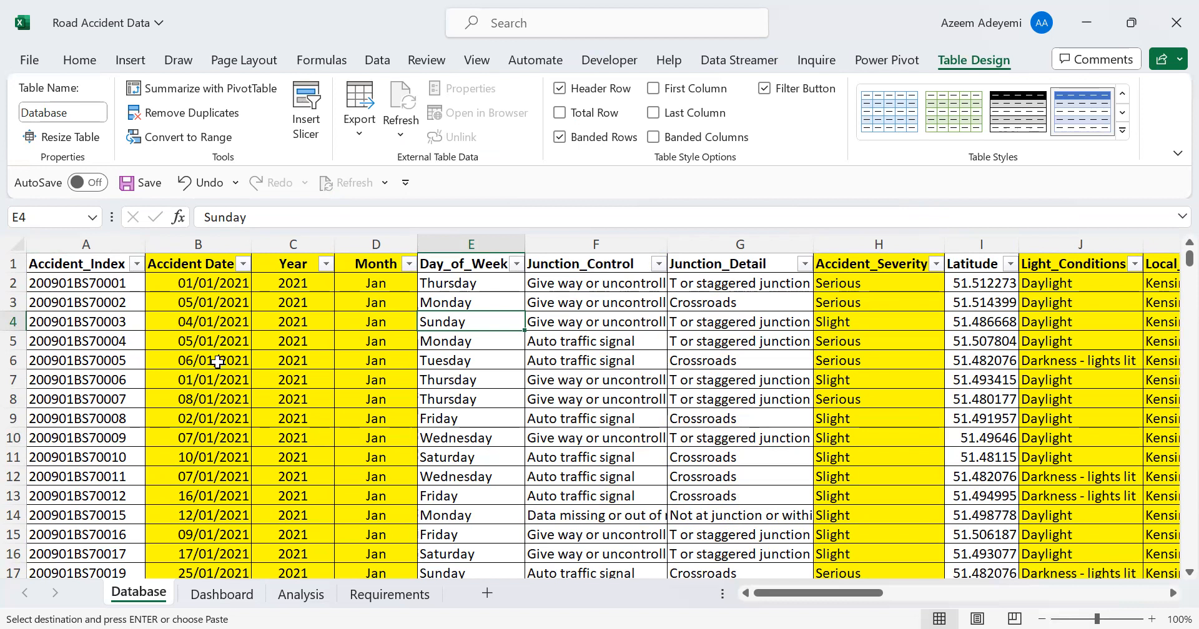
Insert a pivot table from the Database table on the existing Analysis sheet at cell B16
left_click(287, 337)
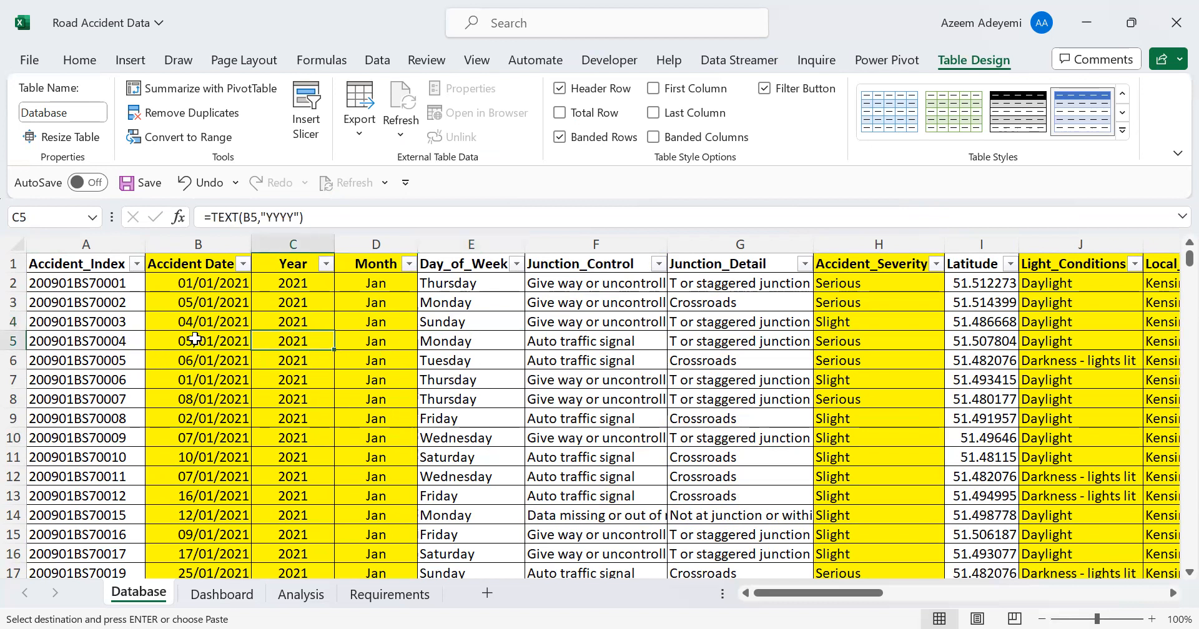
left_click(131, 62)
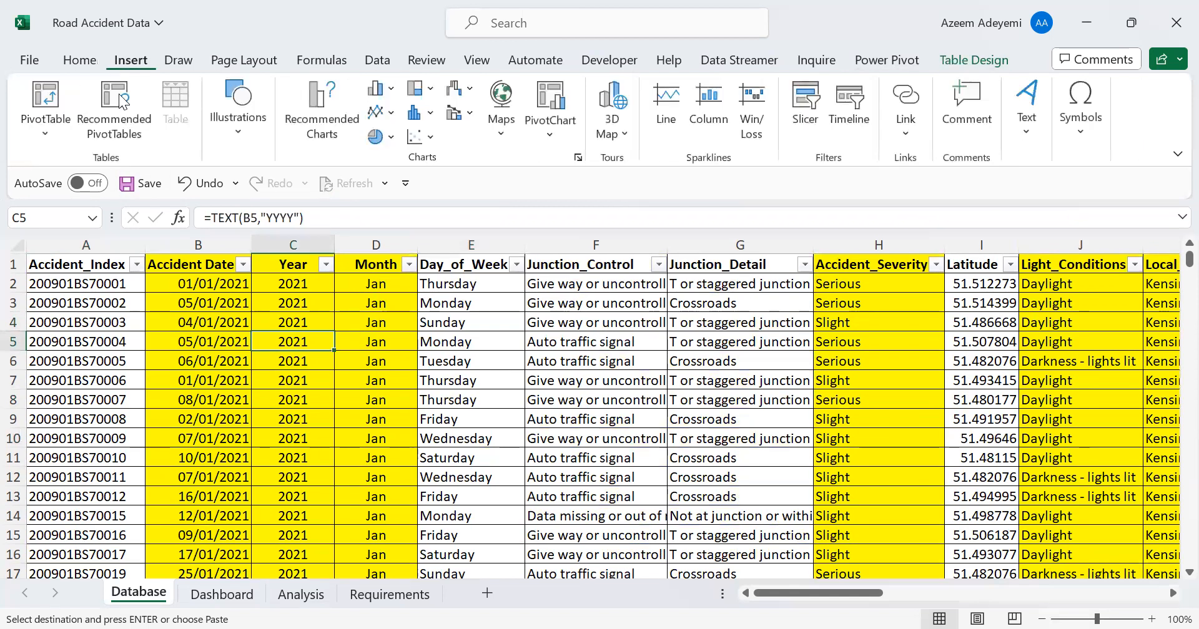
left_click(33, 94)
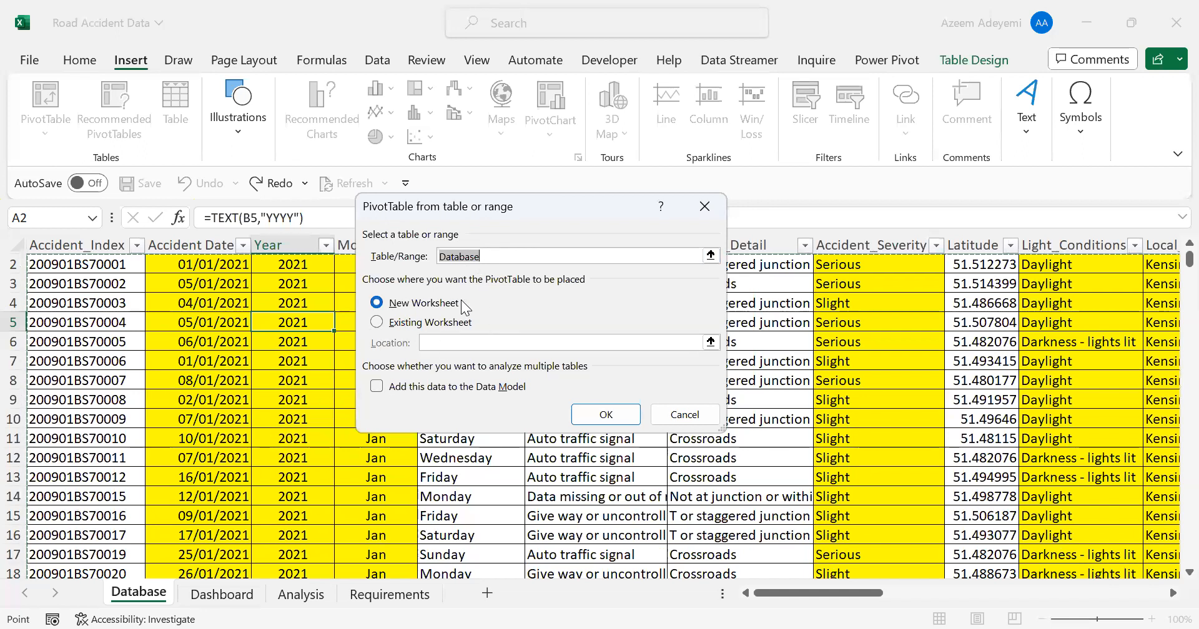
left_click(376, 323)
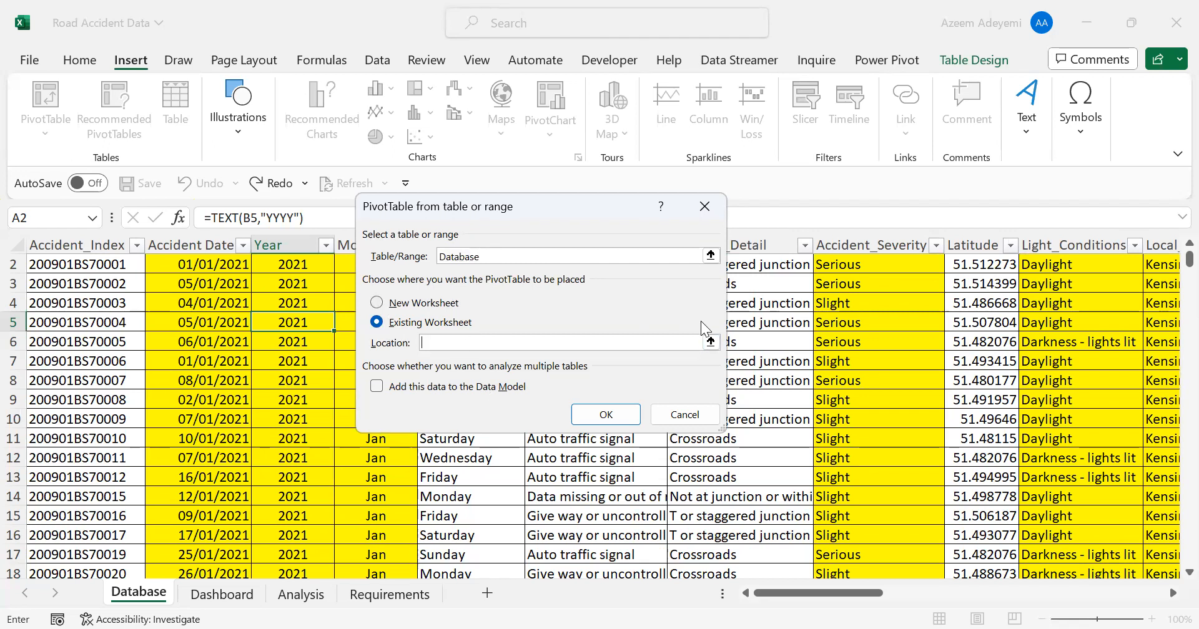
left_click(711, 343)
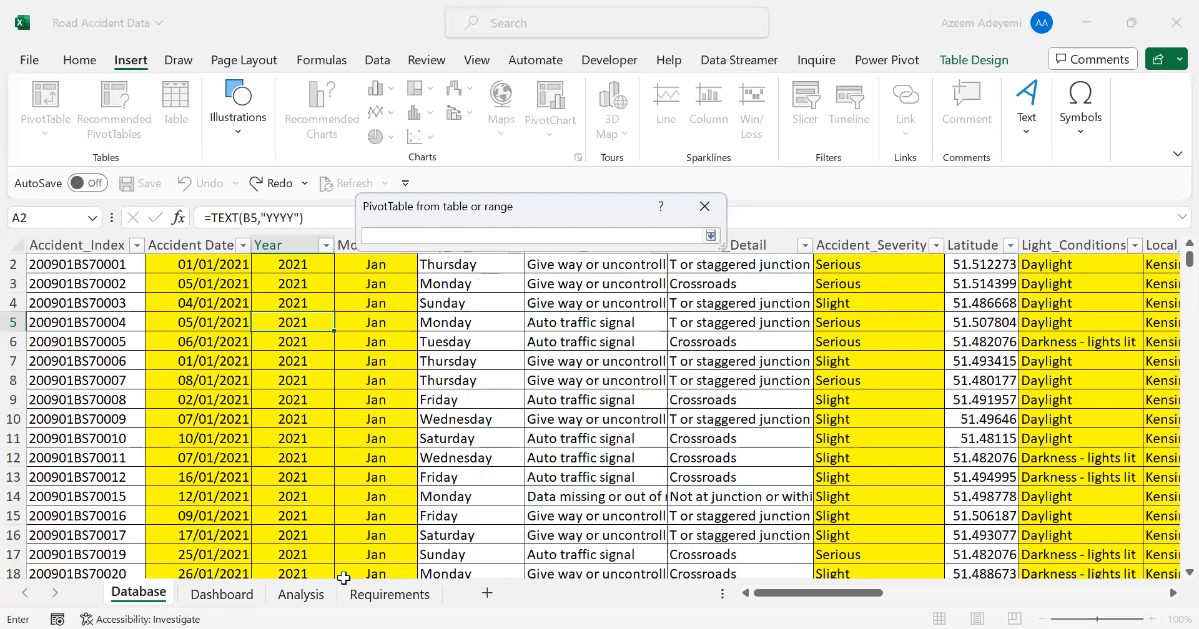
left_click(302, 600)
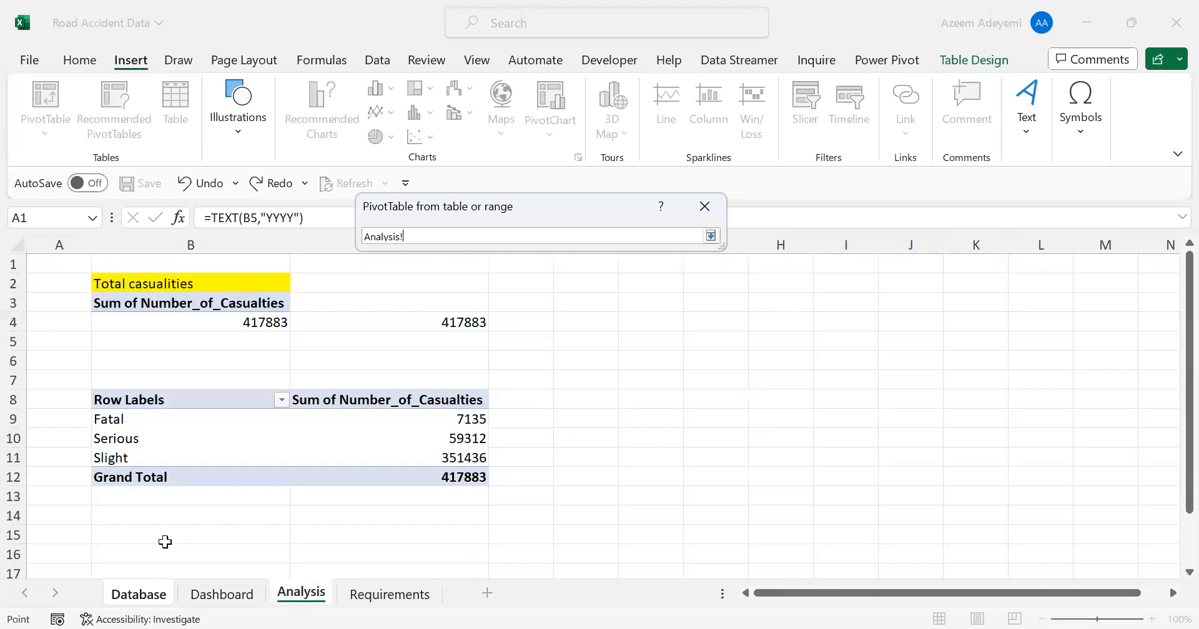
left_click(119, 548)
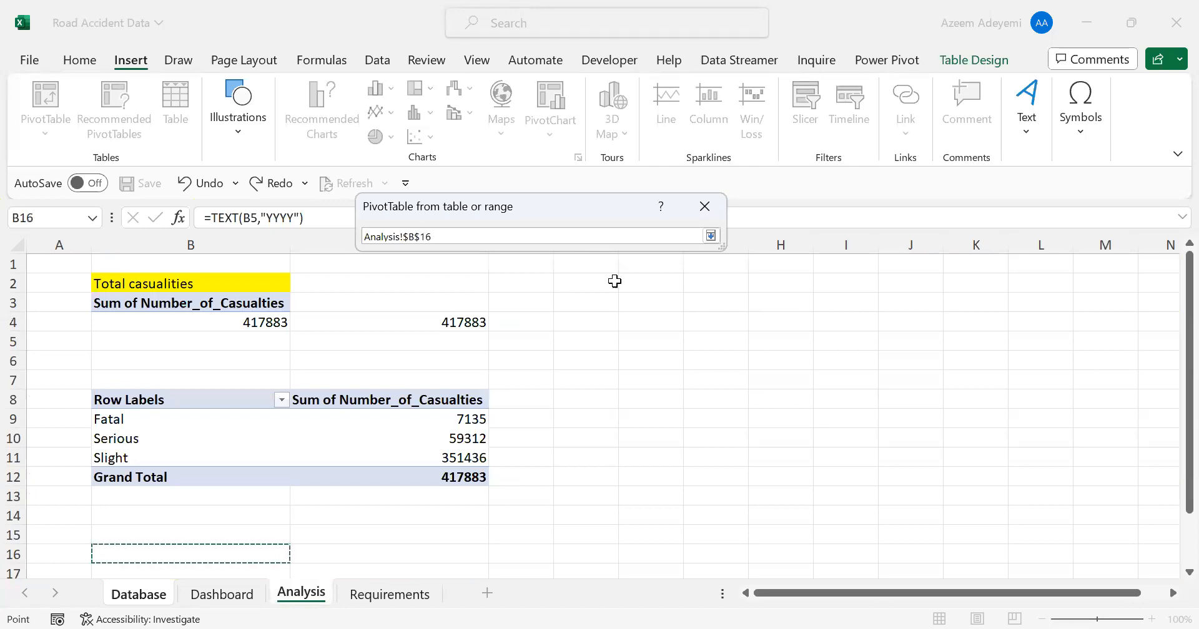
left_click(712, 238)
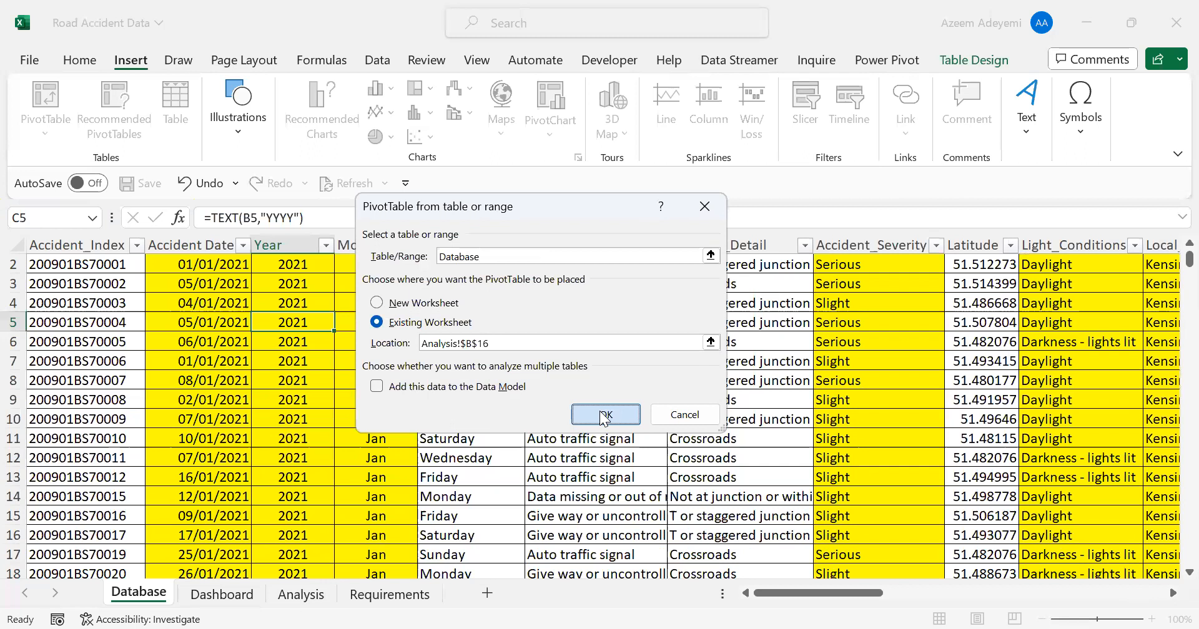
left_click(604, 416)
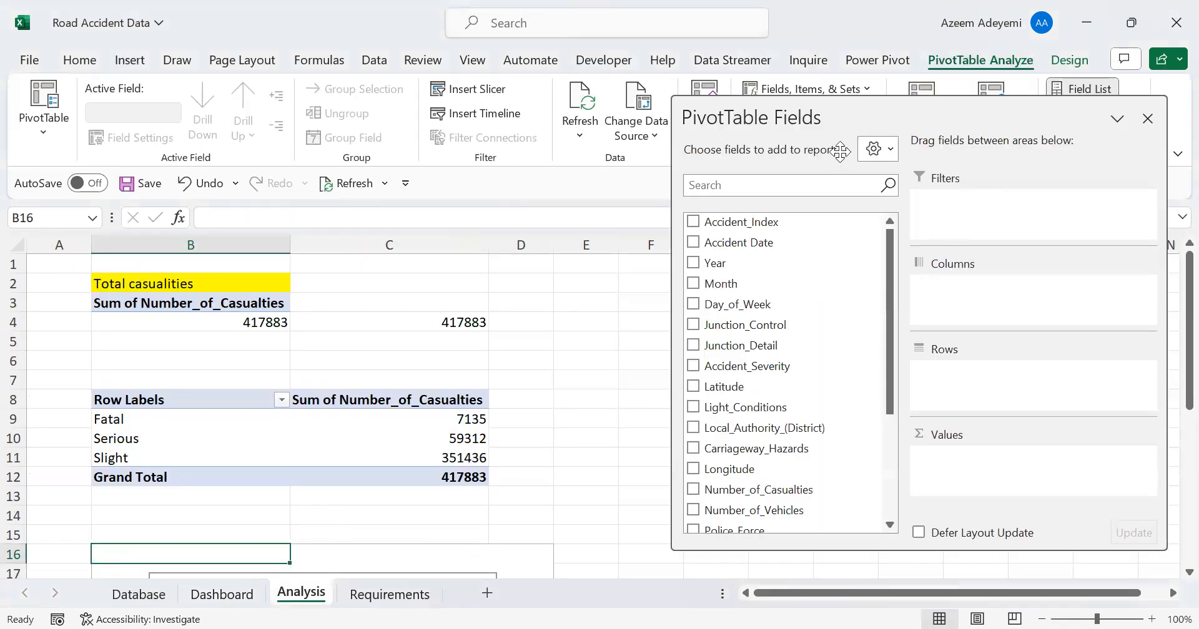
Move the PivotTable Fields pane closer to the pivot tables and enlarge it
left_click_drag(840, 151, 762, 136)
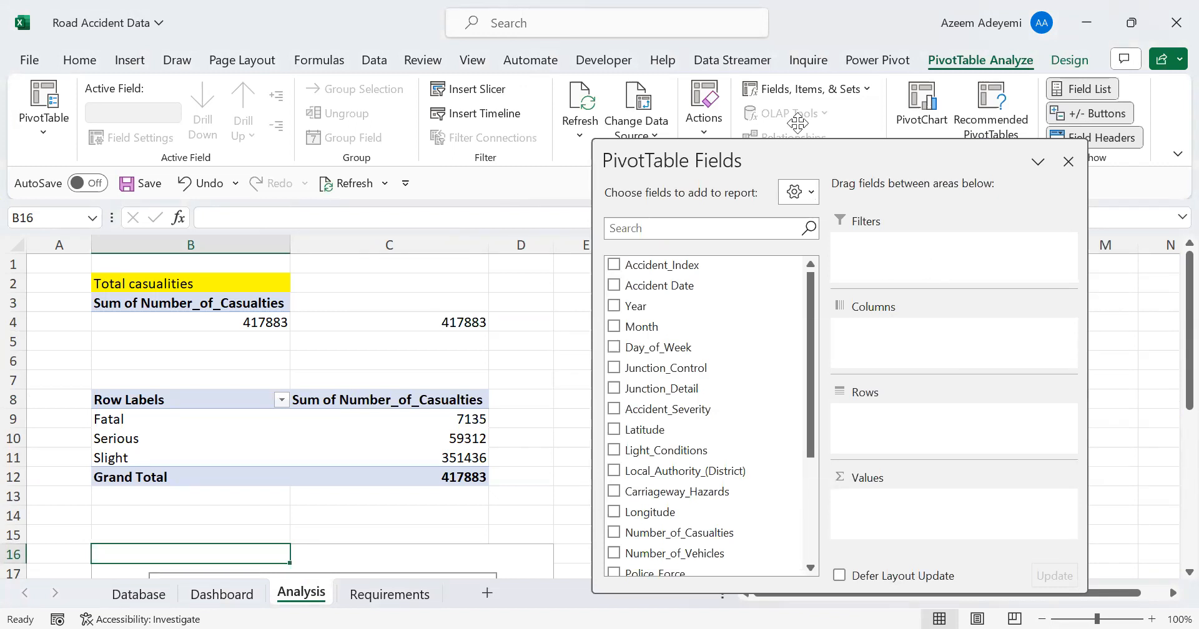
left_click_drag(875, 219, 798, 123)
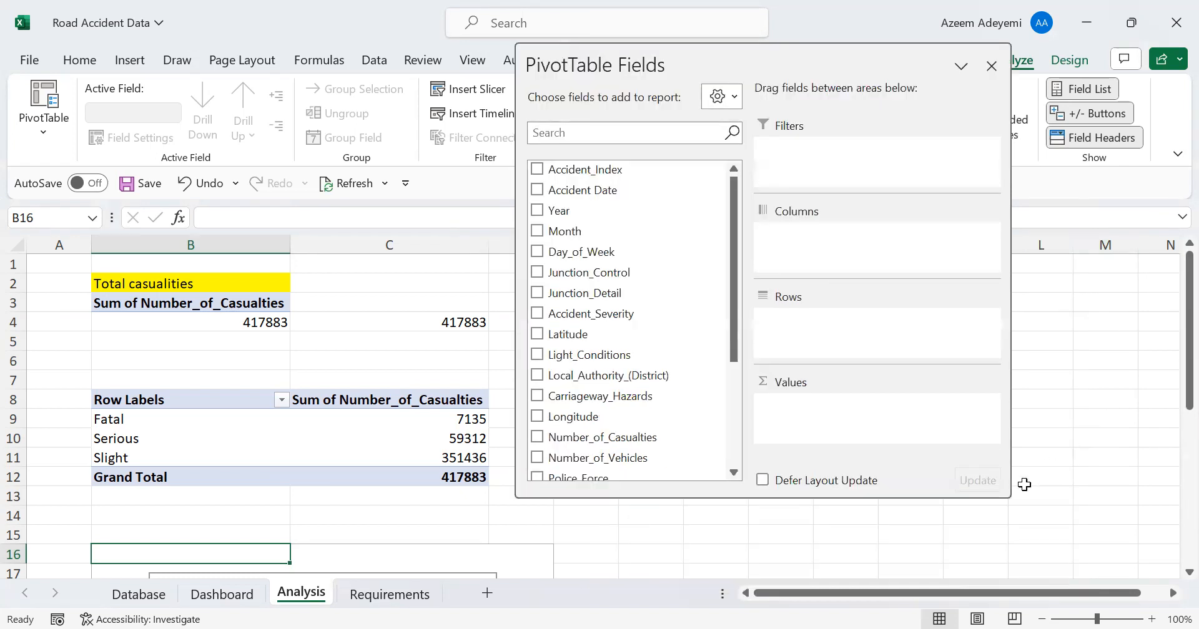
left_click_drag(1007, 492, 1127, 518)
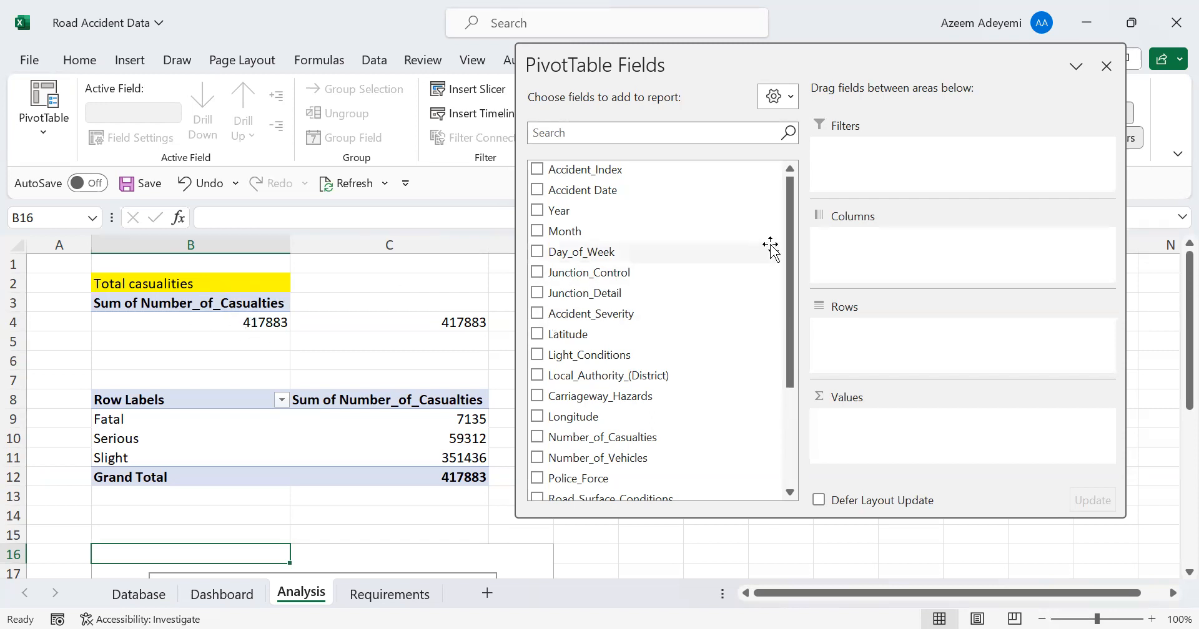
Add Number_of_Casualties as a sum to the values of the new pivot table at B16 and select its total cell
left_click_drag(788, 235, 788, 328)
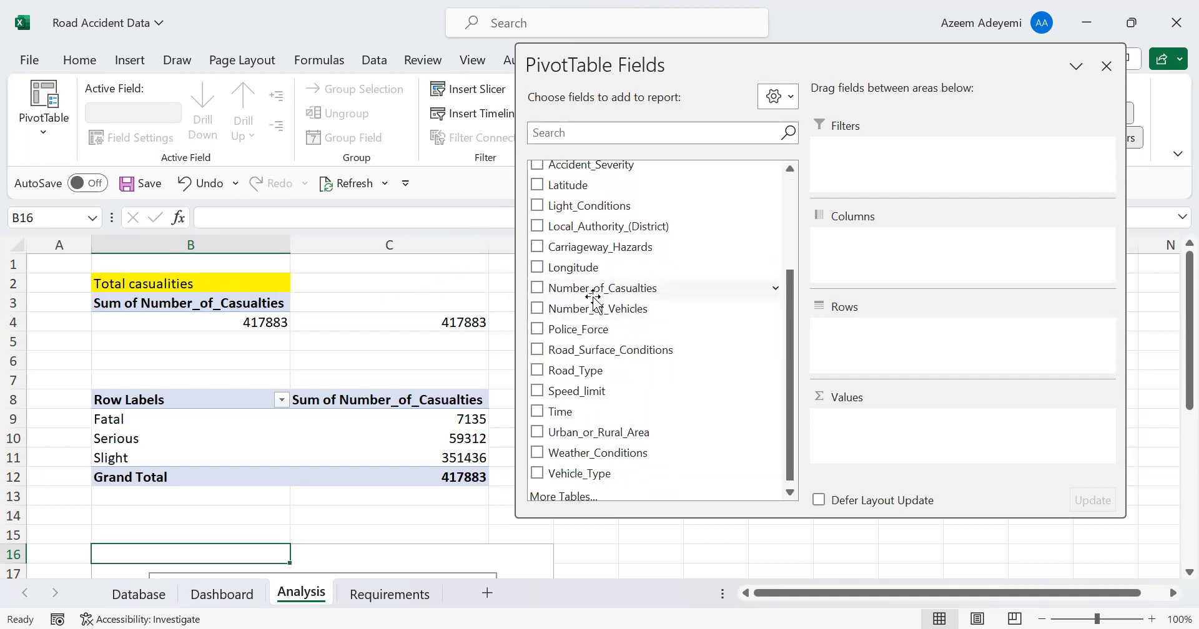
left_click_drag(572, 292, 873, 431)
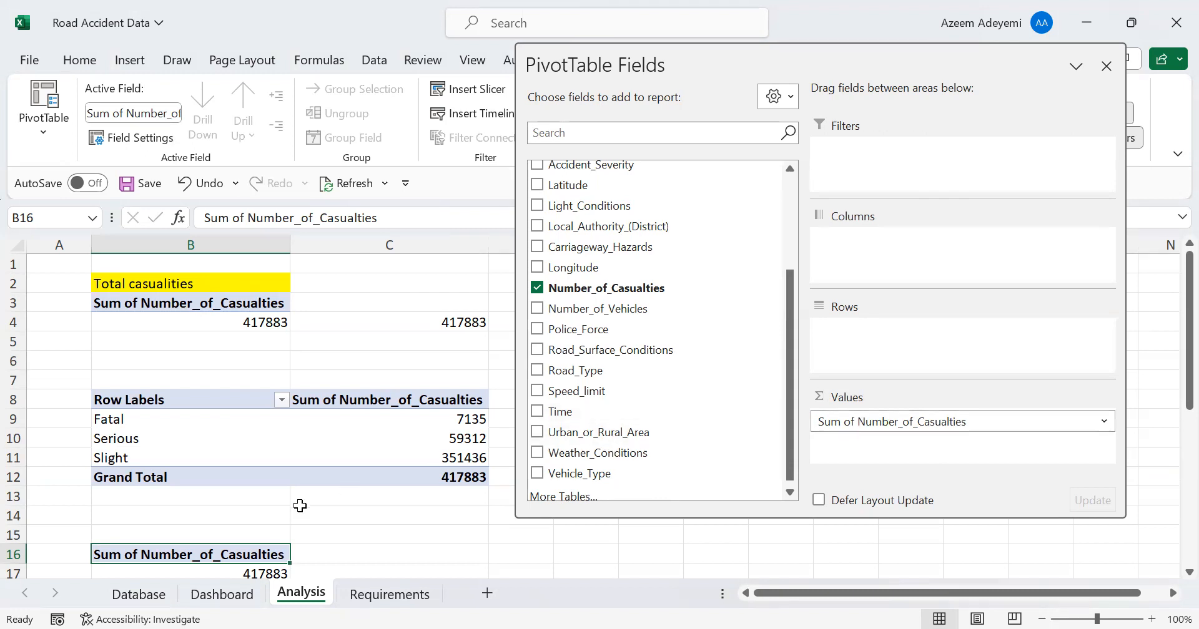
left_click(236, 574)
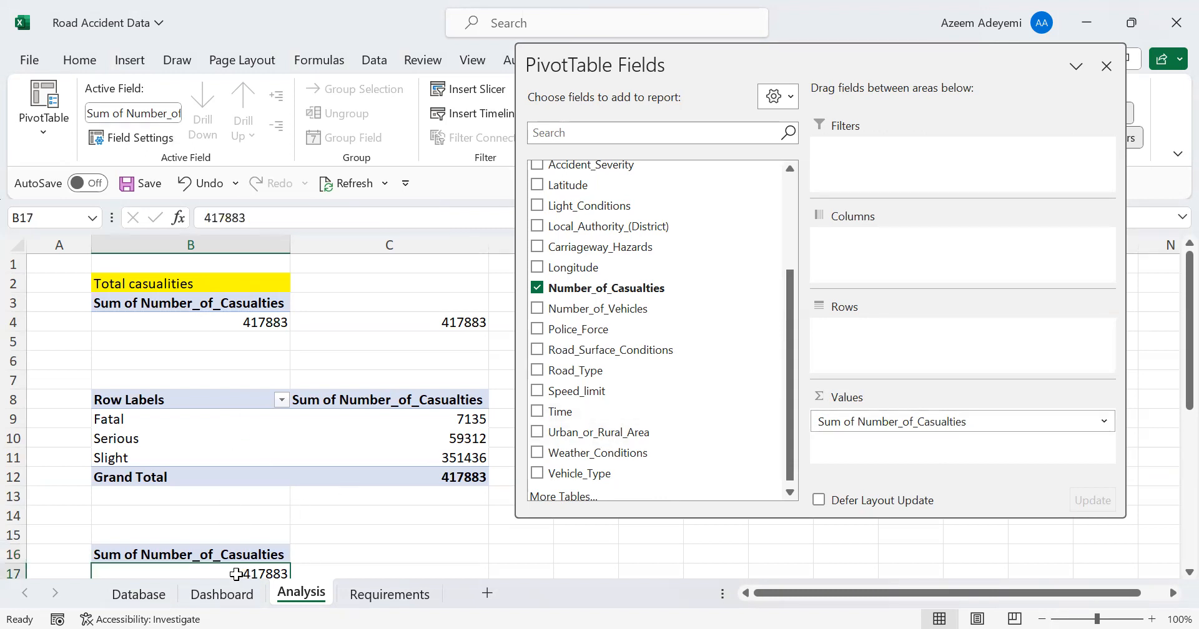
key("Down")
key("Up")
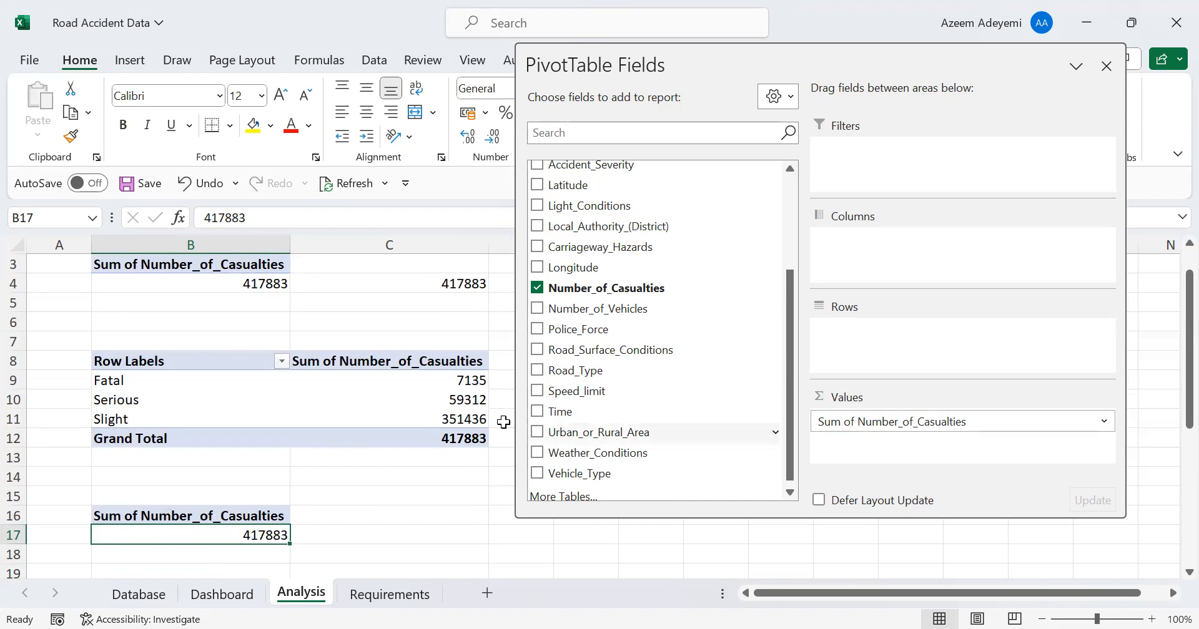
Turn off the gridlines on the Dashboard sheet
left_click(221, 595)
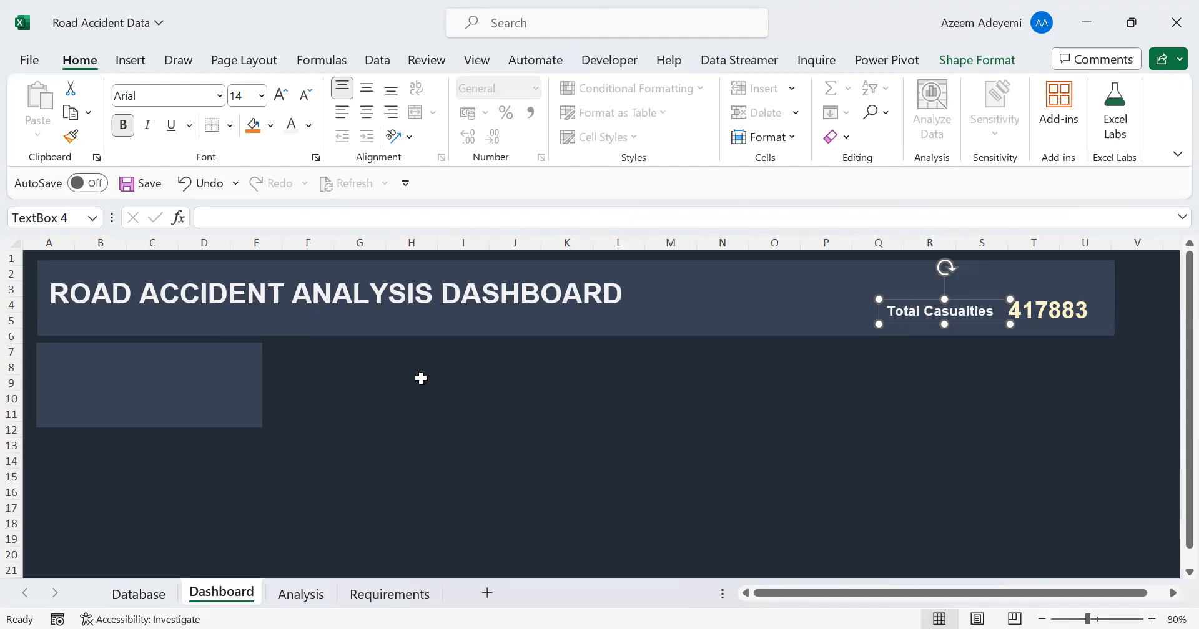
left_click(587, 407)
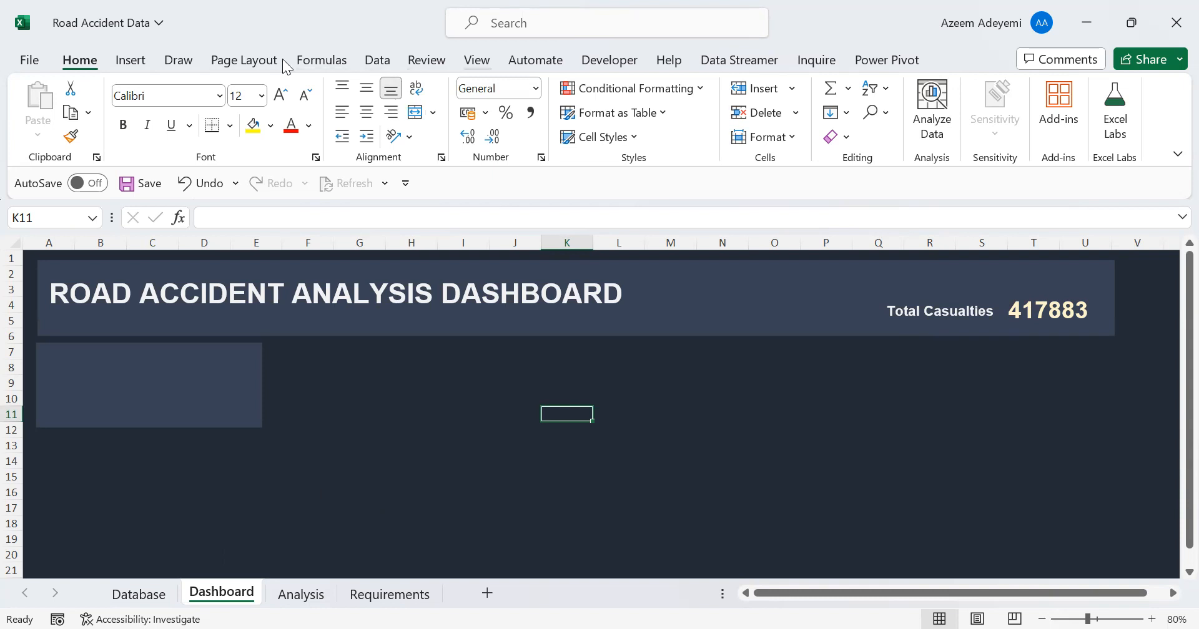
left_click(477, 60)
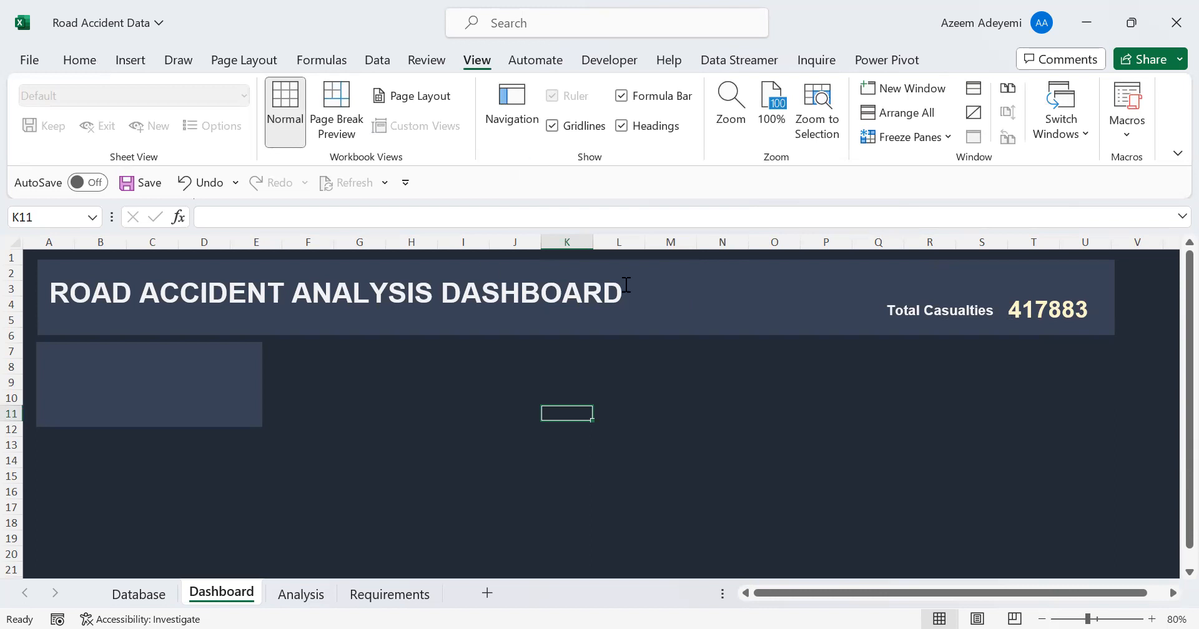
left_click(437, 401)
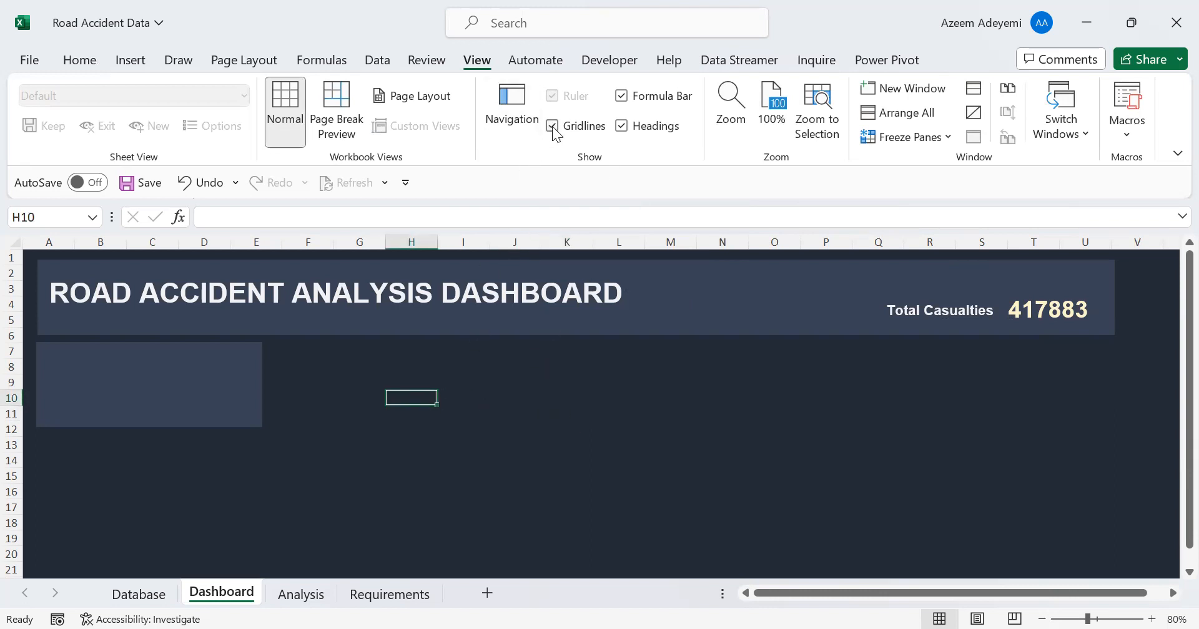
left_click(345, 414)
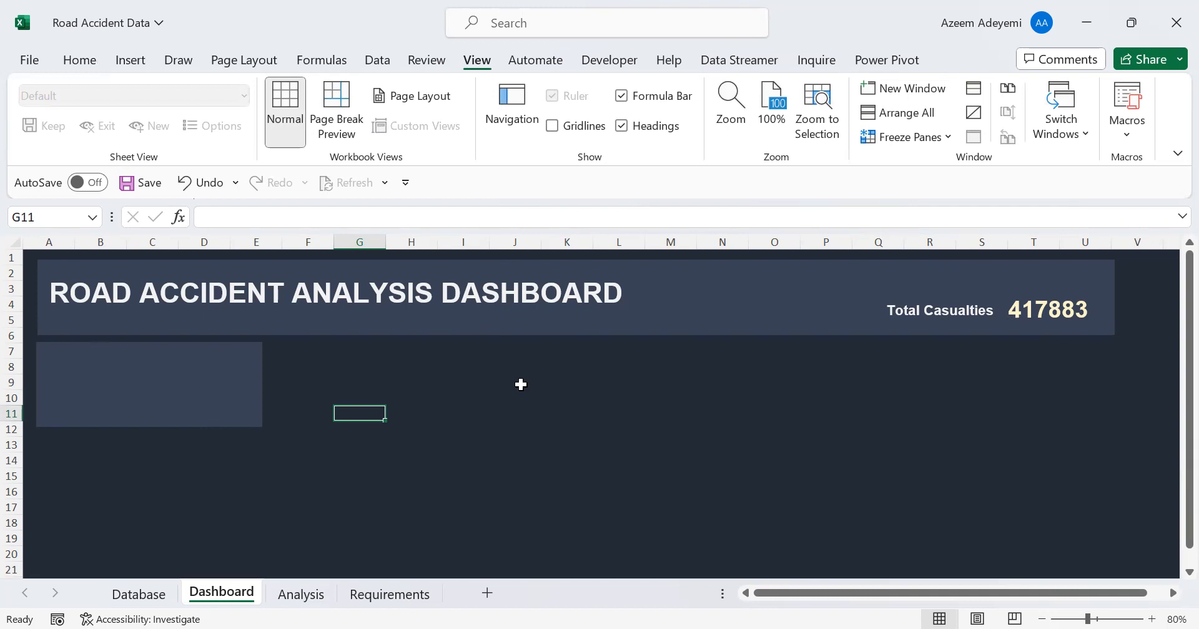
Select the entire Dashboard sheet and check the fill colour used for its background, leaving the fill unchanged
key("ctrl+a")
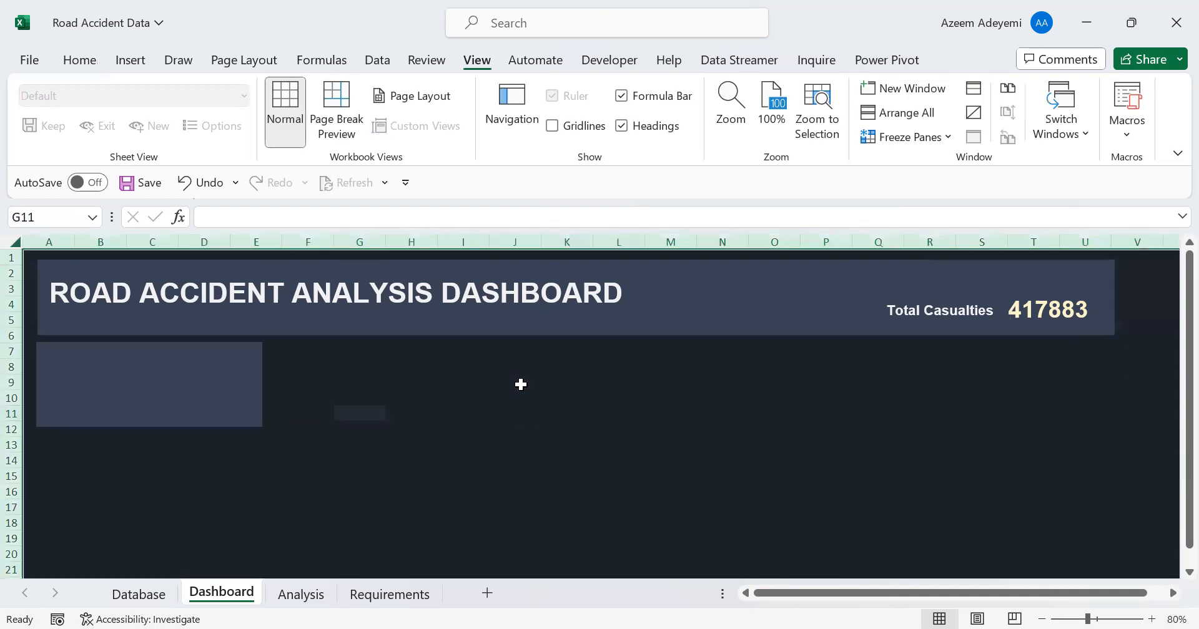
left_click(80, 61)
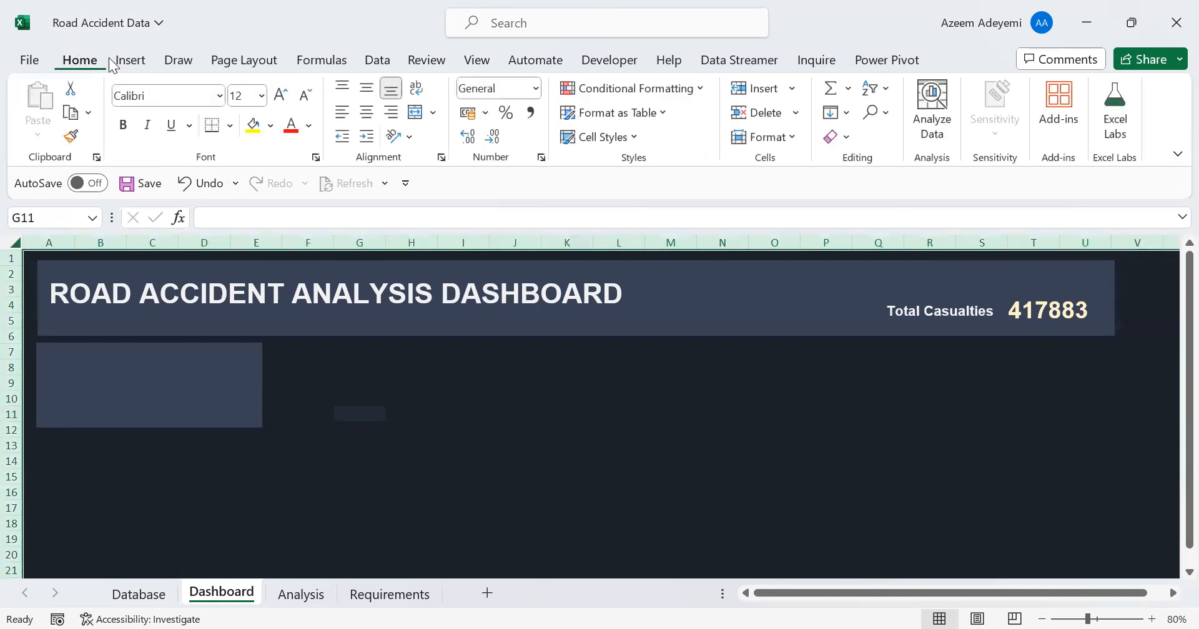
left_click(270, 128)
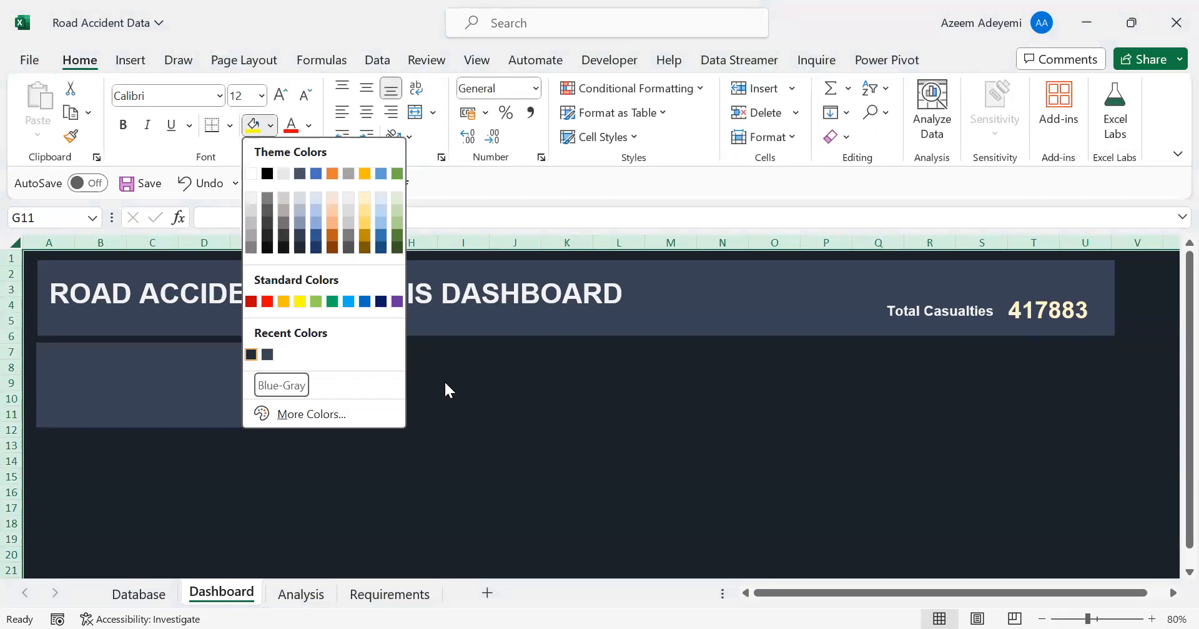
left_click(529, 412)
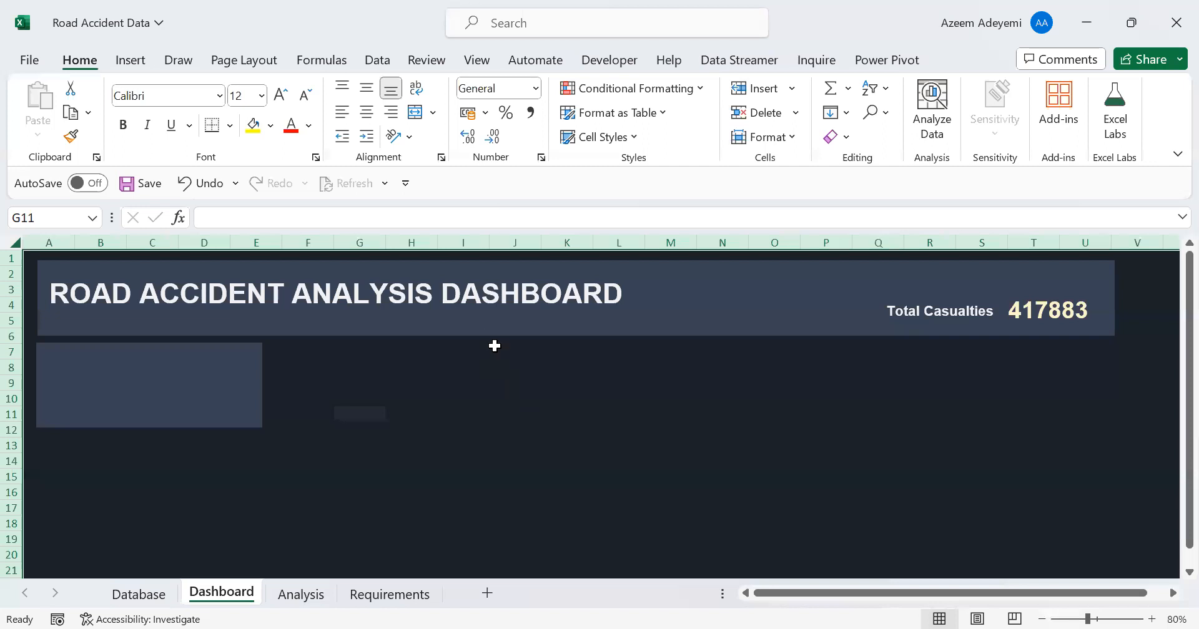
left_click(458, 400)
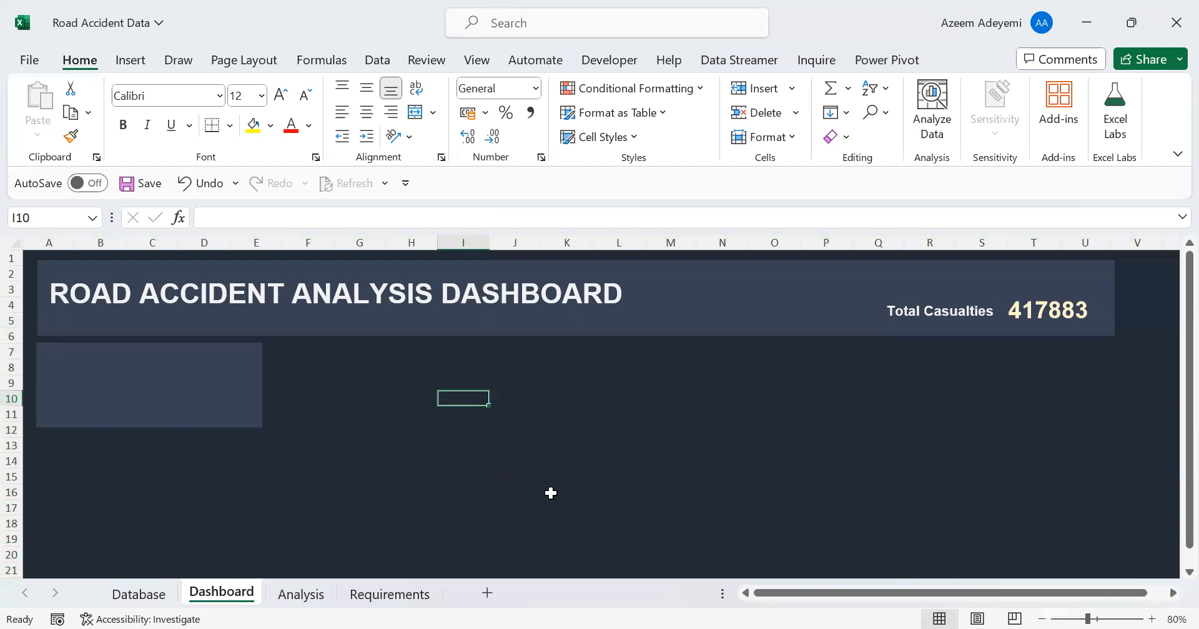
Add a new worksheet after the Dashboard sheet and name it Dashboard2
left_click(488, 592)
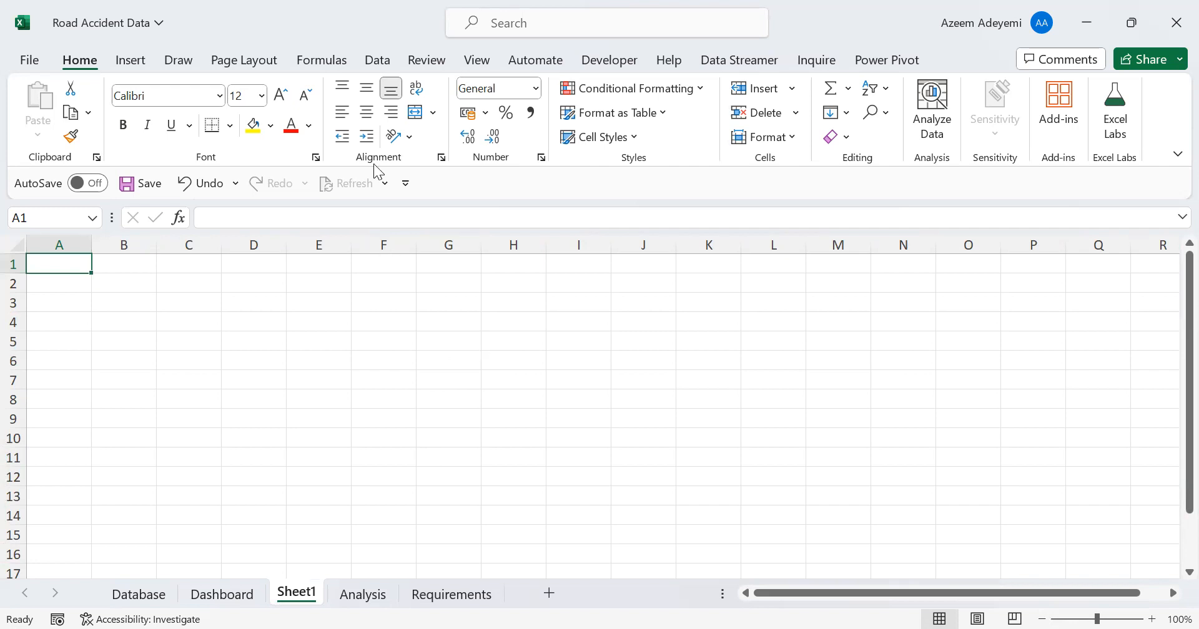
double_click(299, 593)
type("Da")
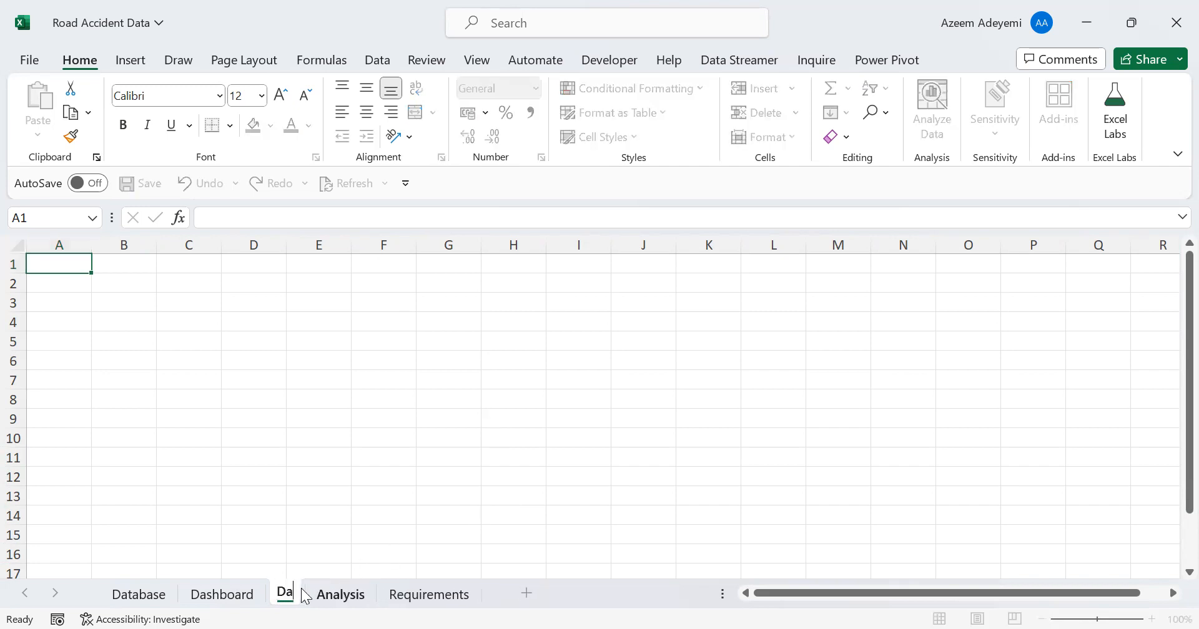
type("shboard2")
key("Return")
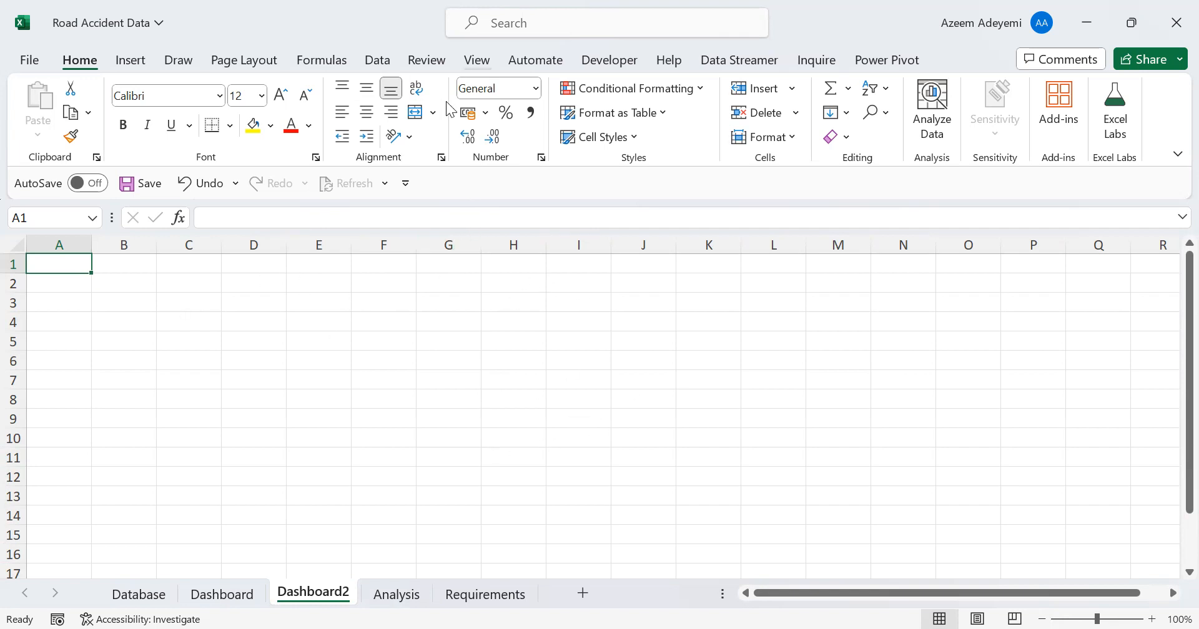
Turn off the gridlines on Dashboard2 and fill the entire sheet with the recently used dark navy colour
key("alt+w")
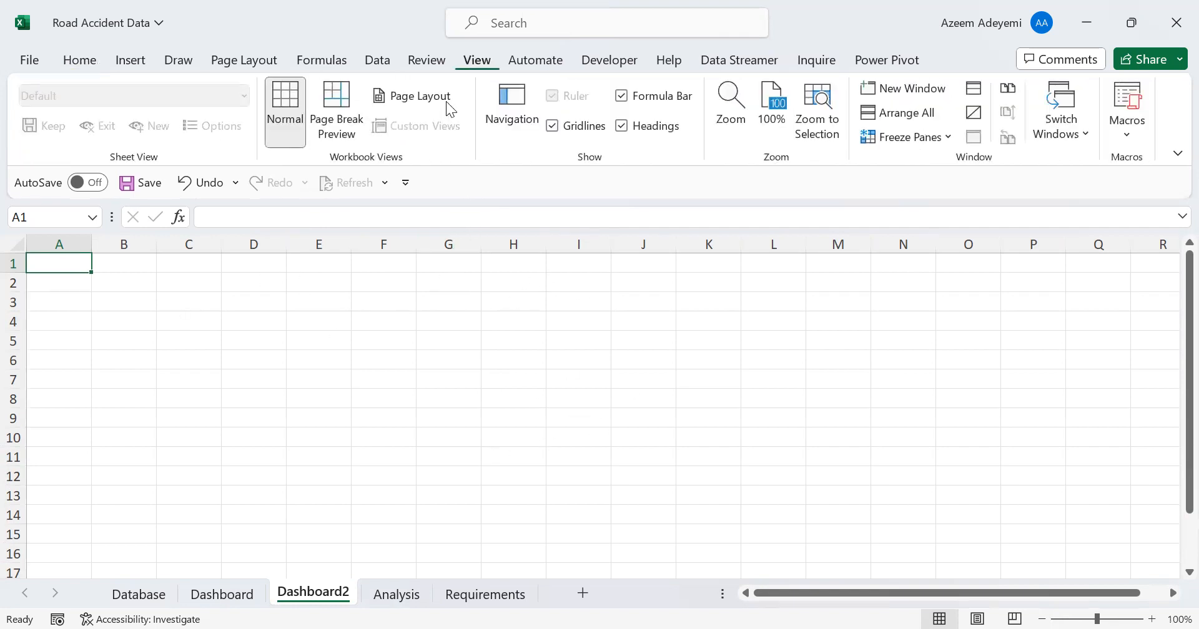
left_click(552, 127)
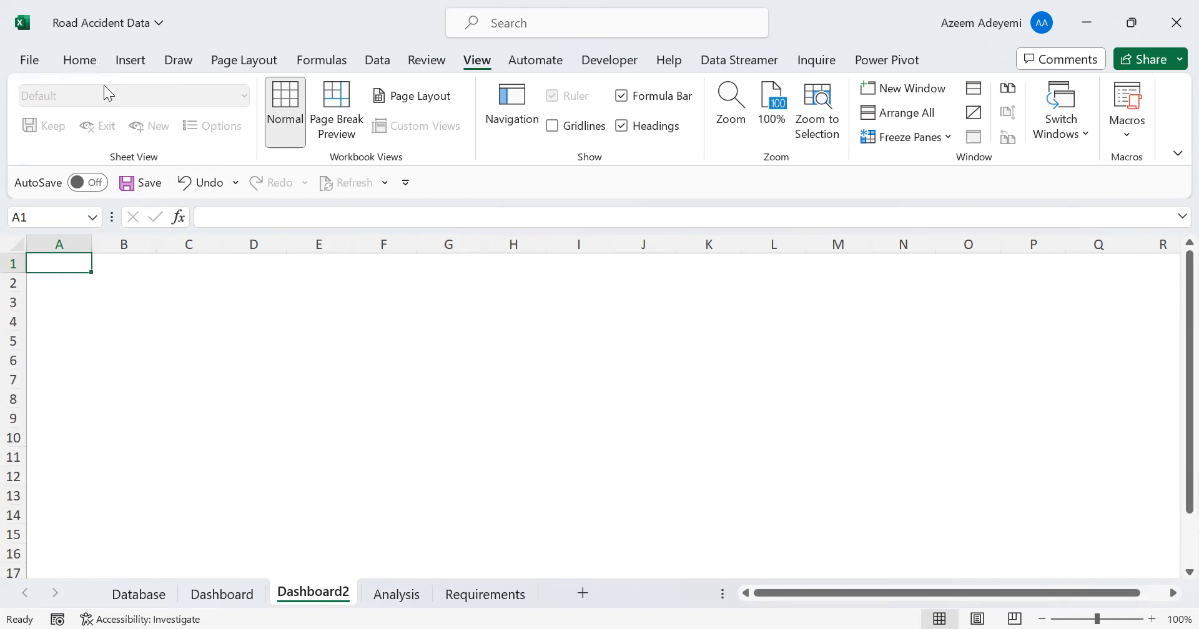
left_click(80, 68)
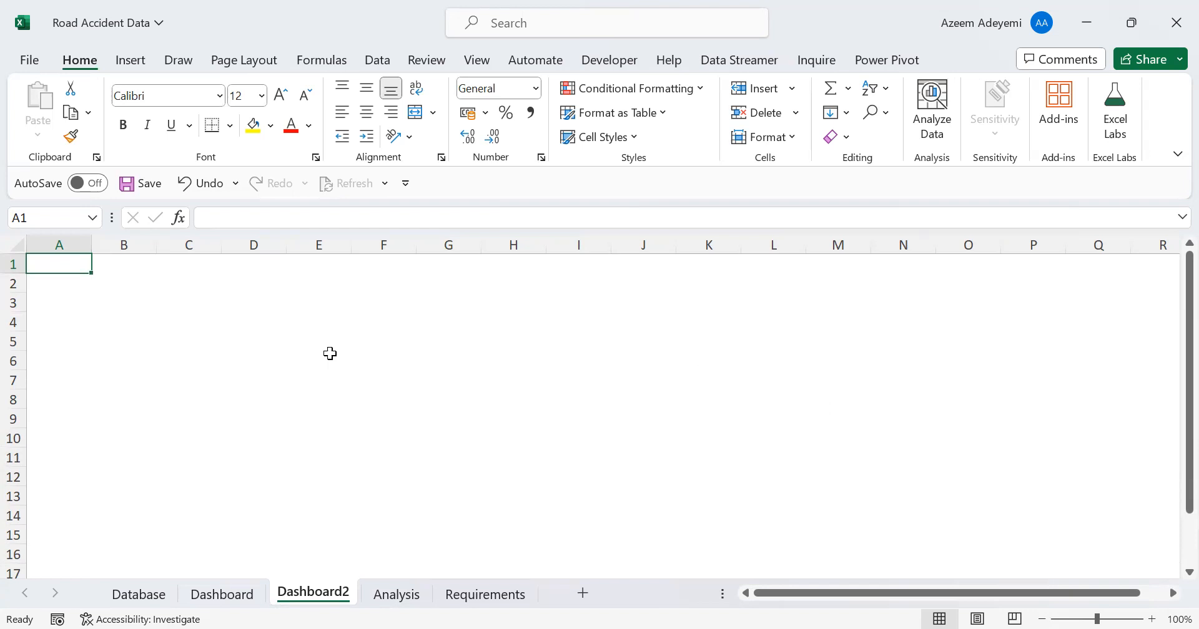
left_click(267, 363)
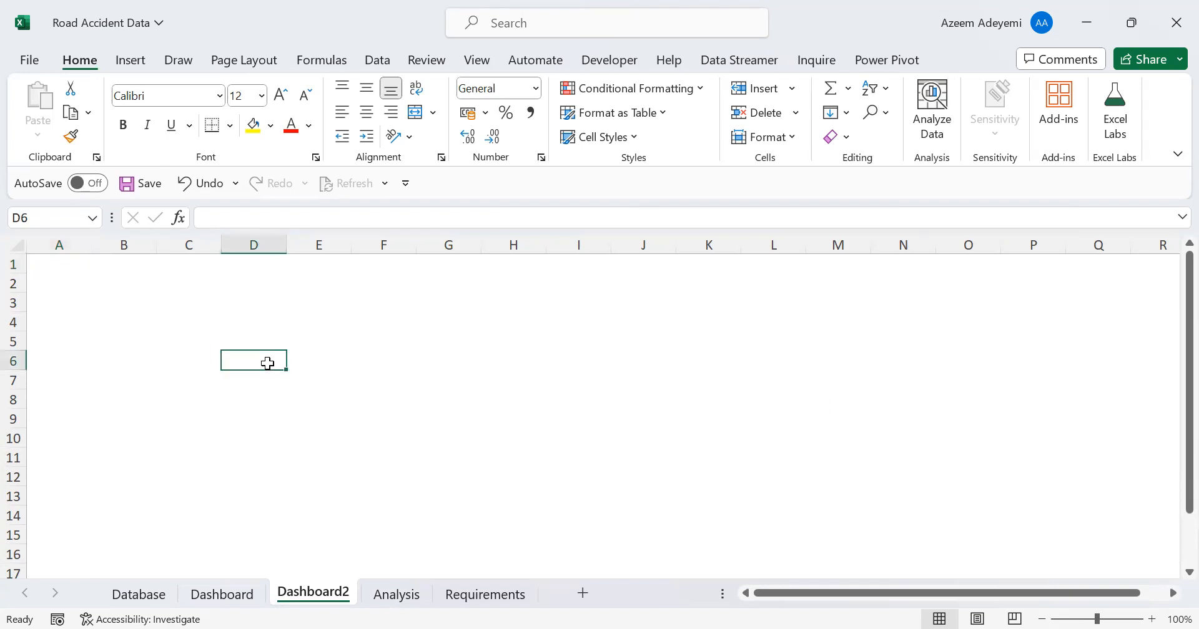
left_click(17, 246)
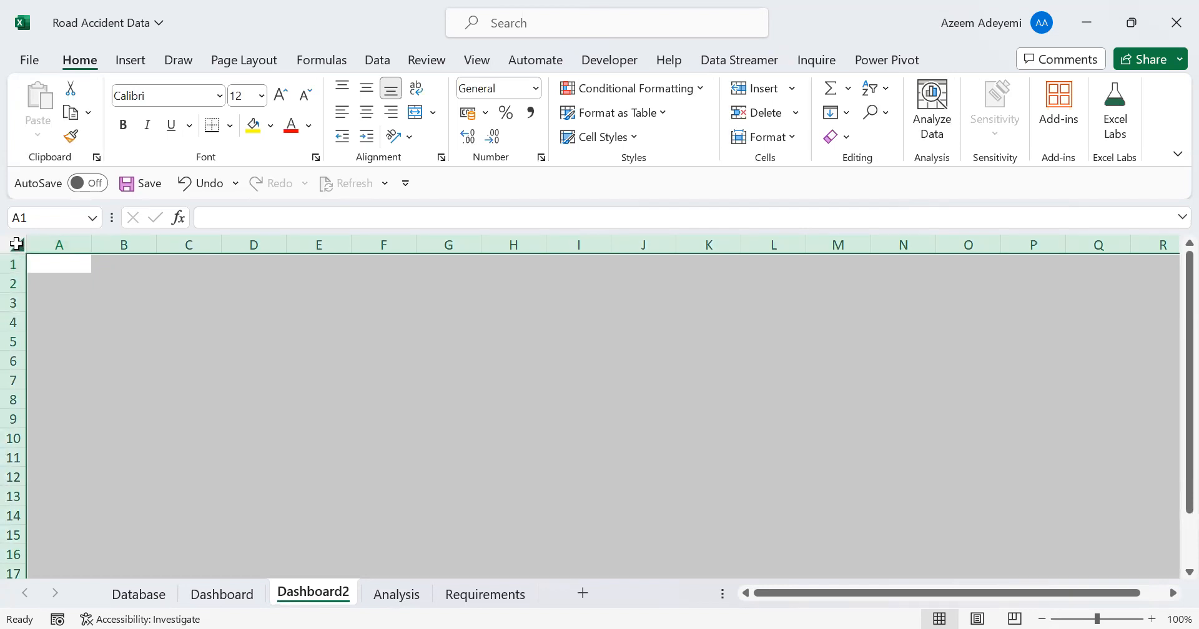
left_click(270, 125)
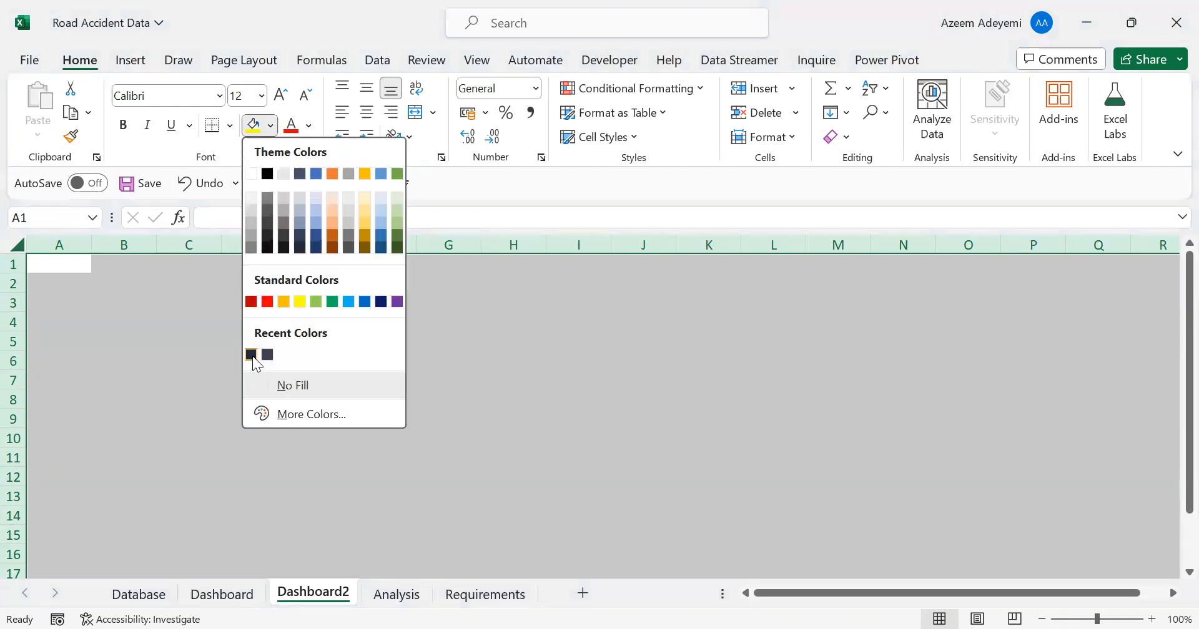
left_click(253, 356)
left_click(353, 386)
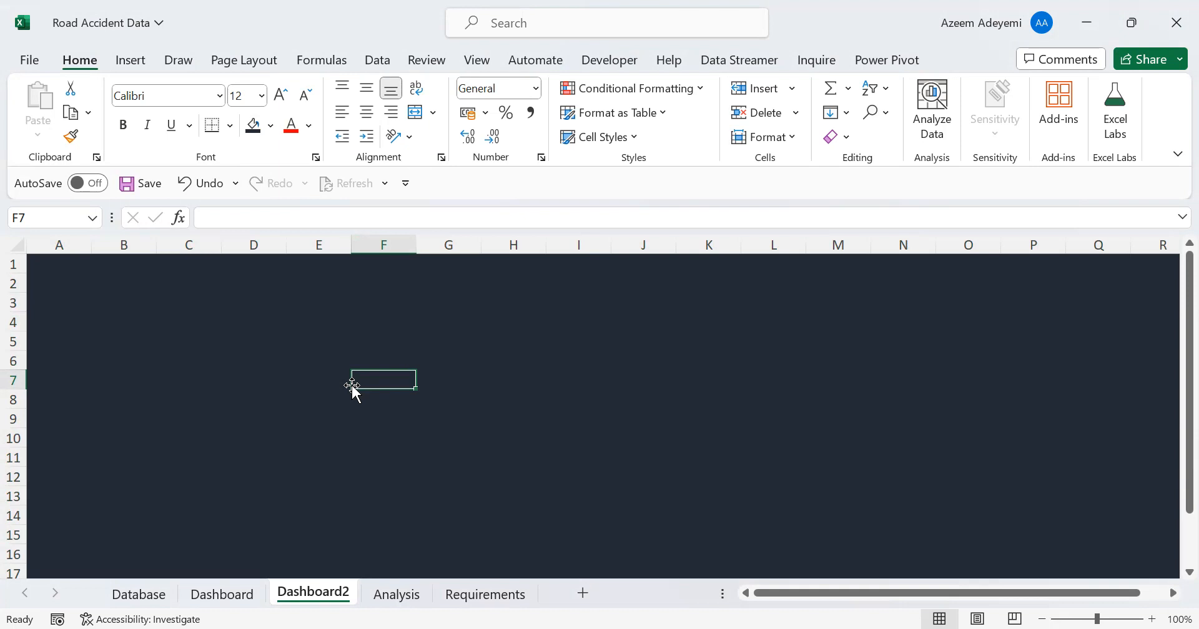
left_click(212, 381)
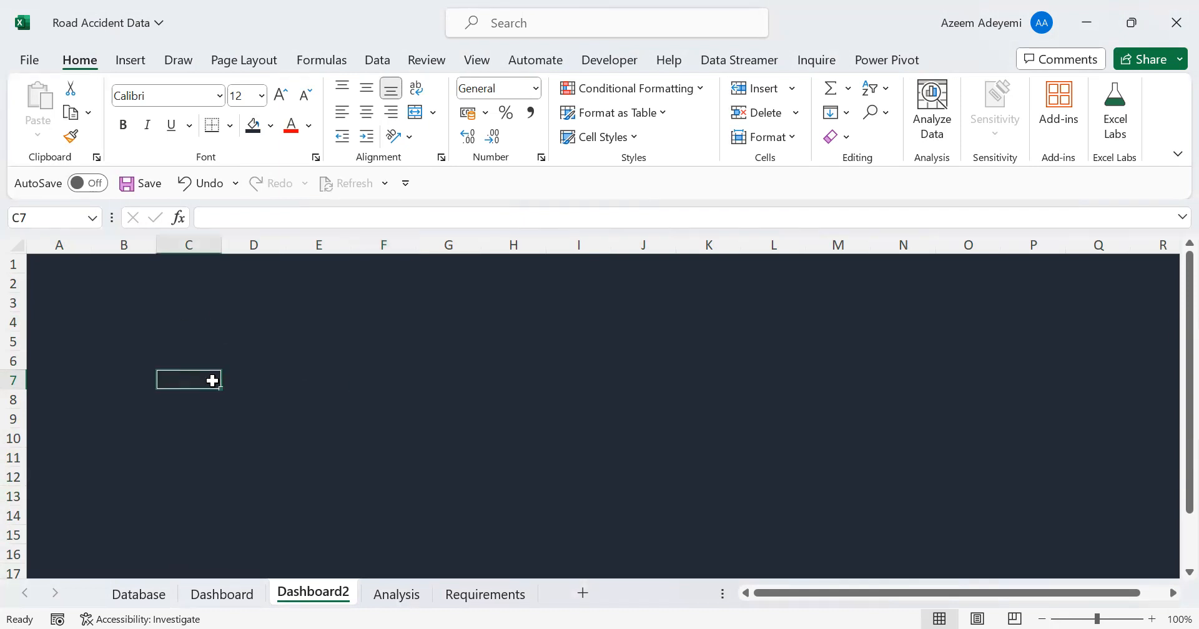
left_click(282, 418)
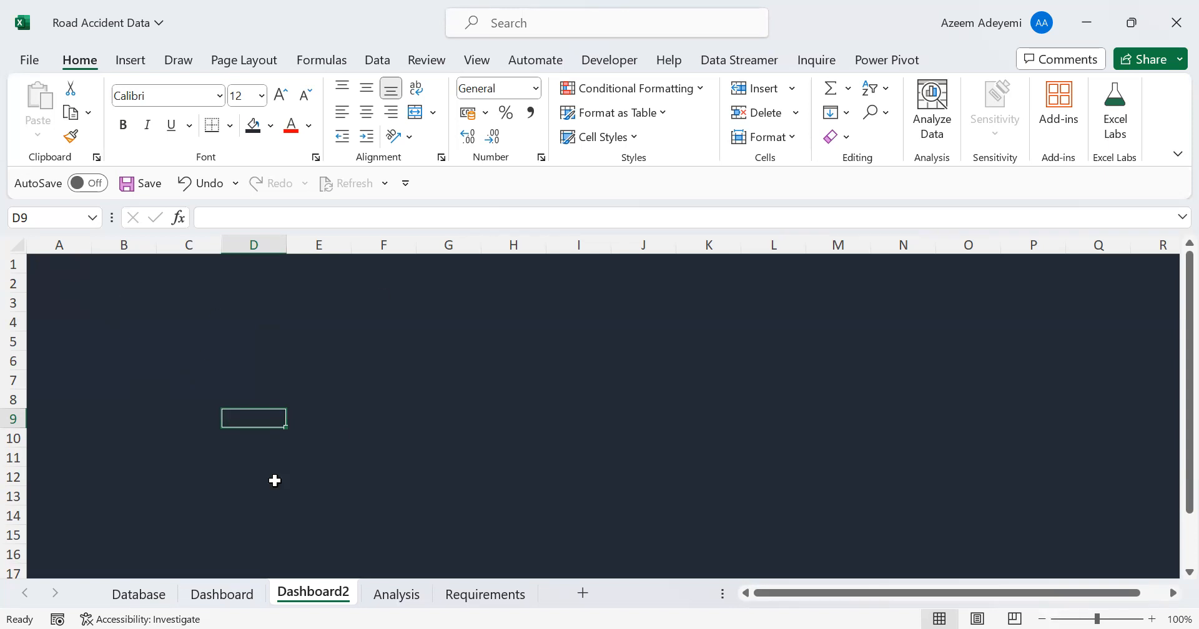
Draw a rounded-corner rectangle about 32 cm wide and 2 cm high across the first rows of Dashboard2 as a header banner
left_click(231, 596)
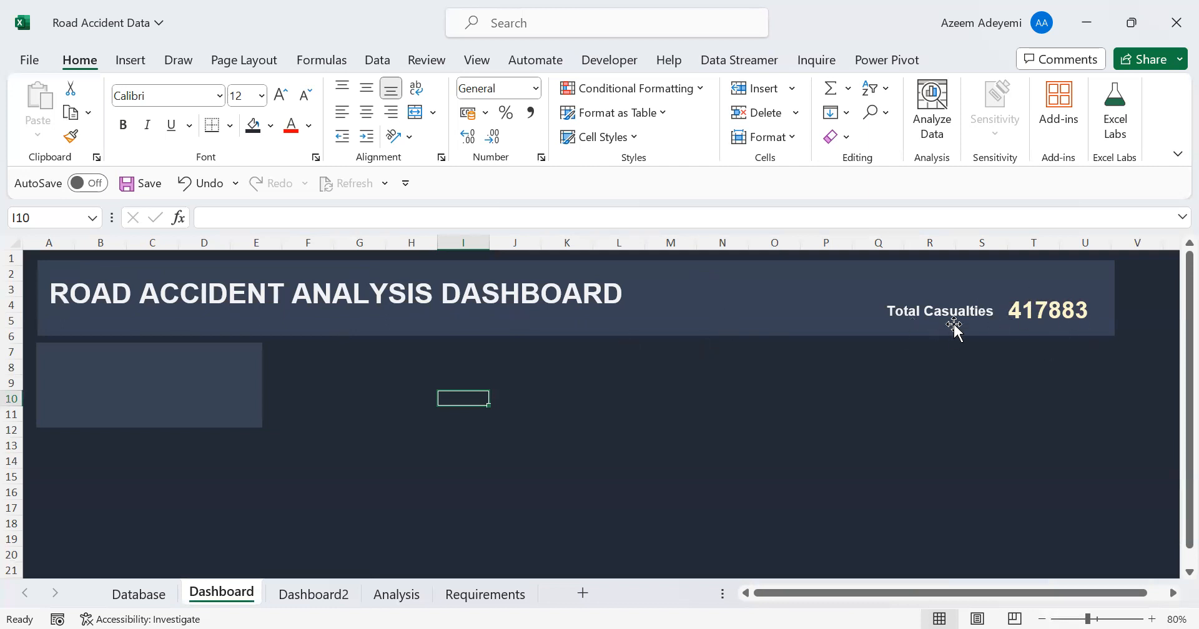
left_click(312, 596)
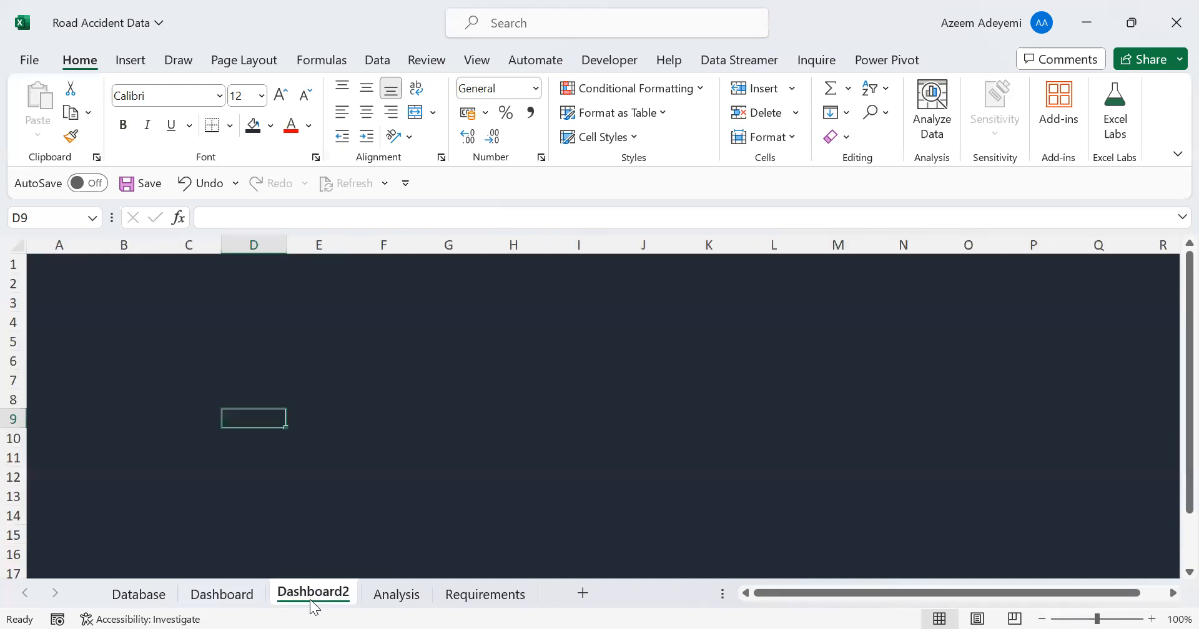
left_click(133, 61)
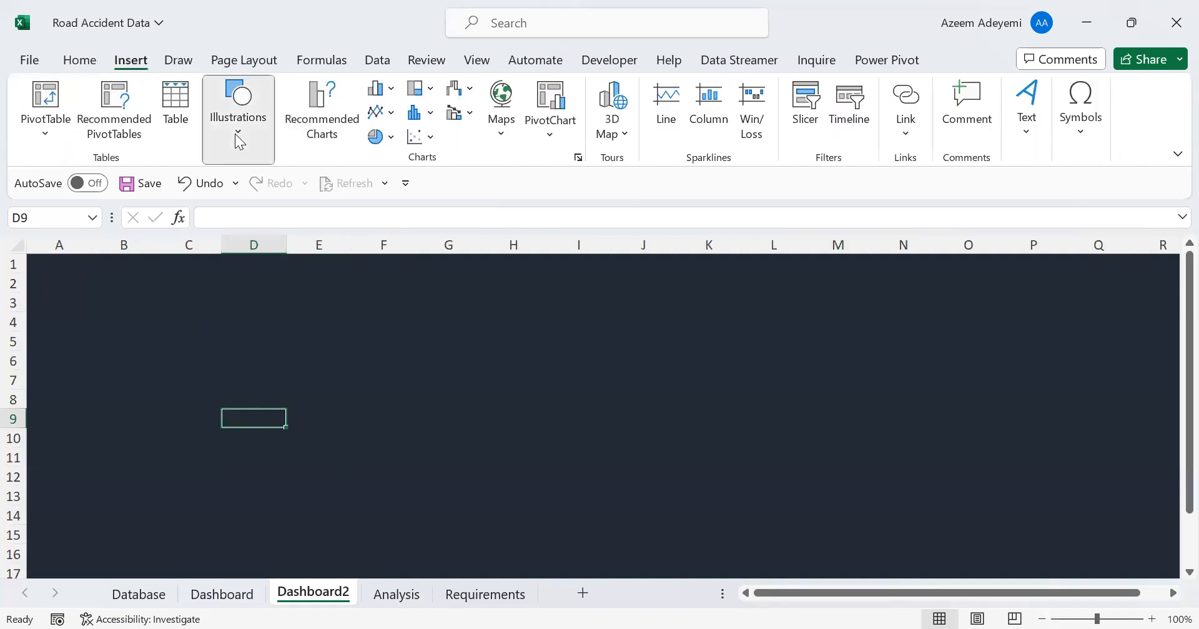
left_click(237, 139)
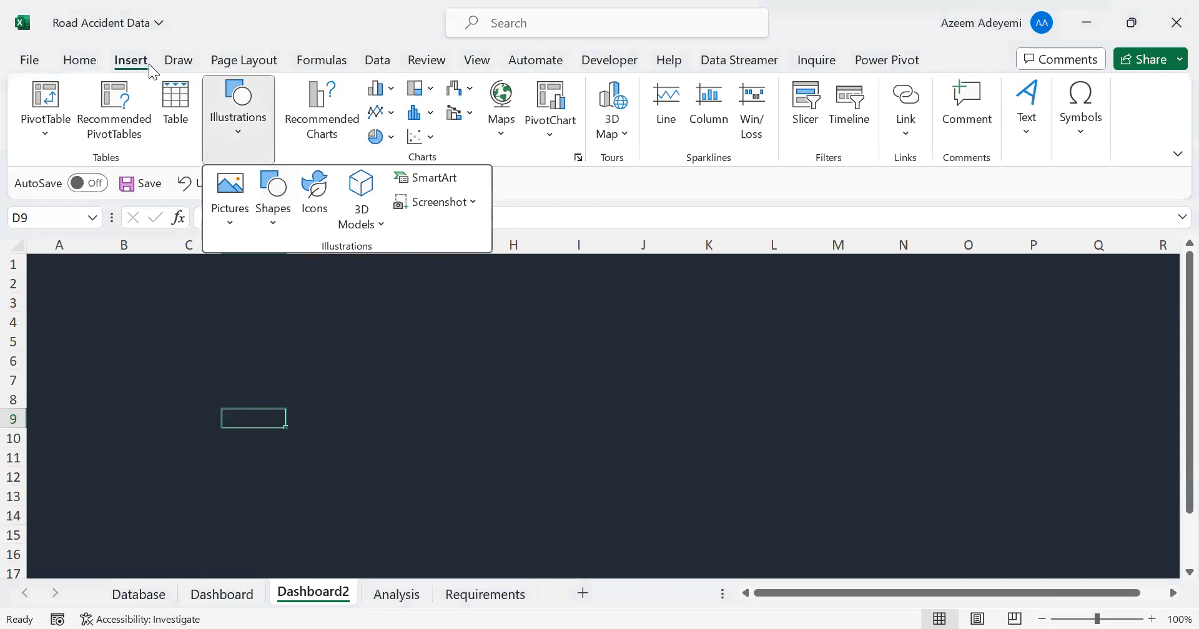
left_click(273, 228)
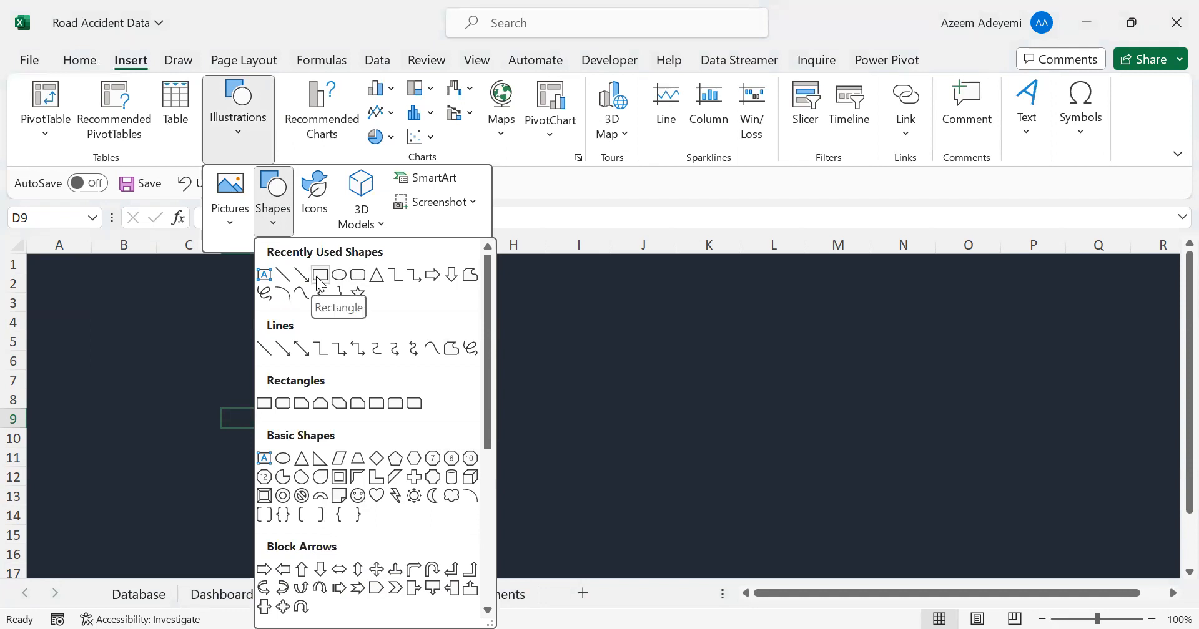
left_click(358, 276)
left_click_drag(52, 264, 1060, 336)
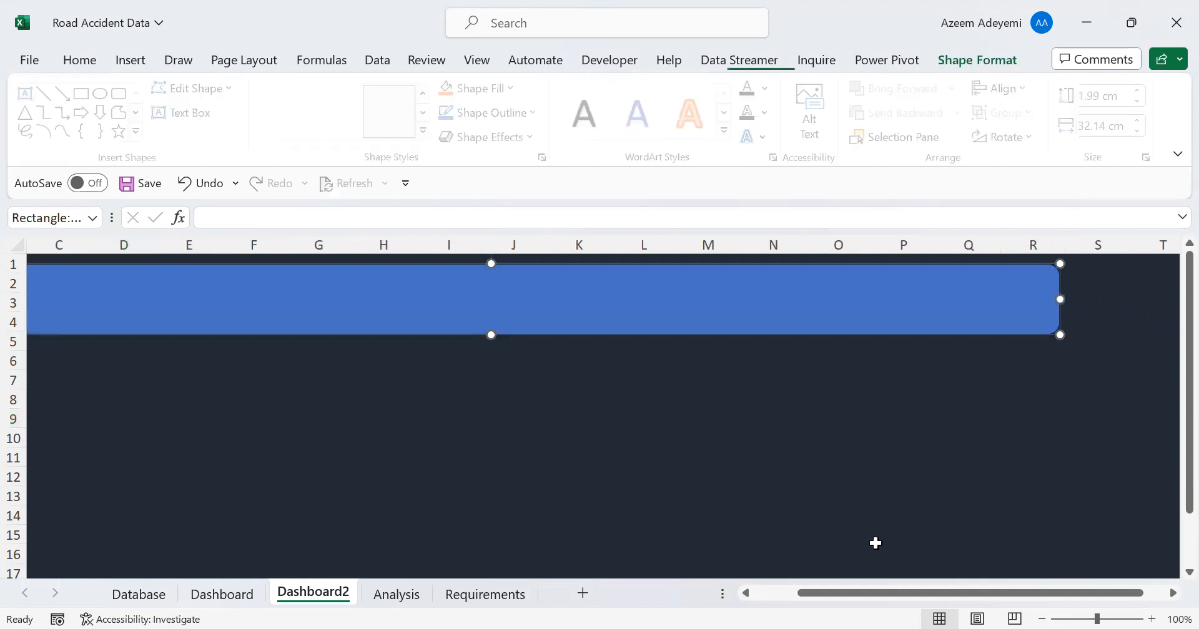
Set the sheet zoom to 80% and enlarge the header banner to about 39.6 cm wide and 2.3 cm high
left_click(1042, 619)
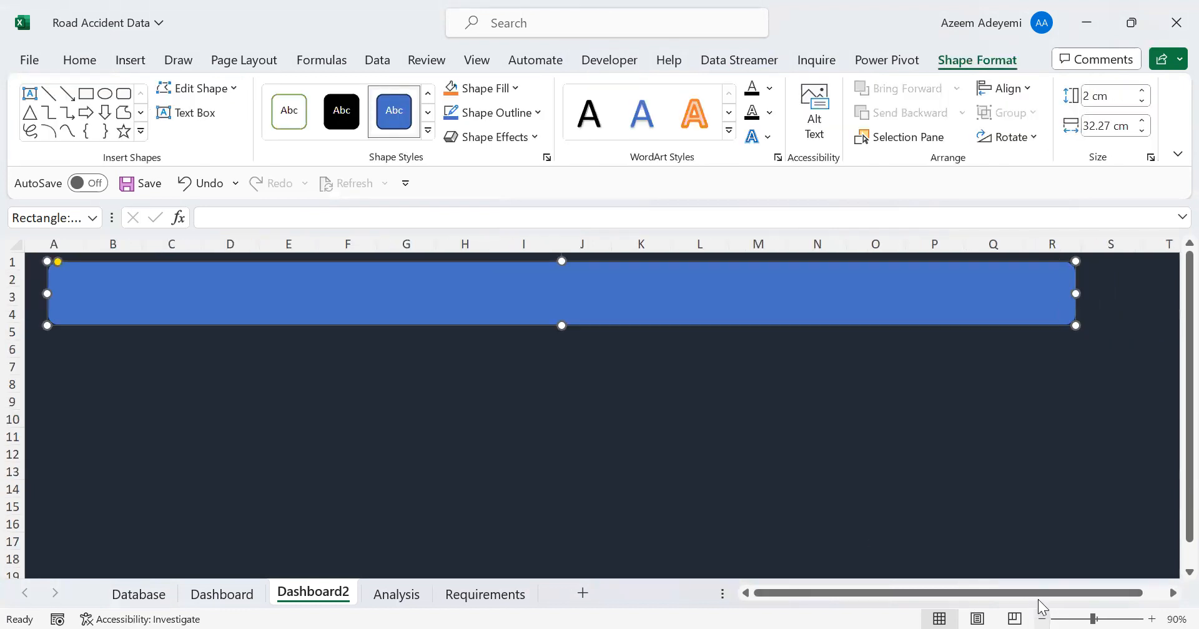
left_click(1042, 619)
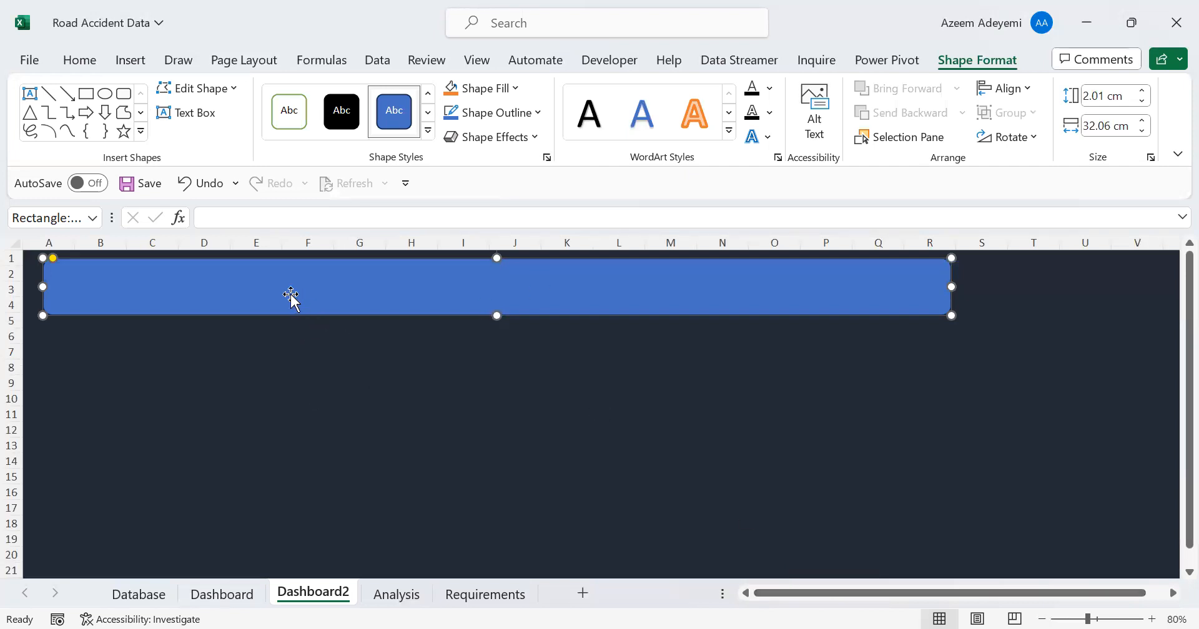
left_click_drag(954, 317, 1112, 322)
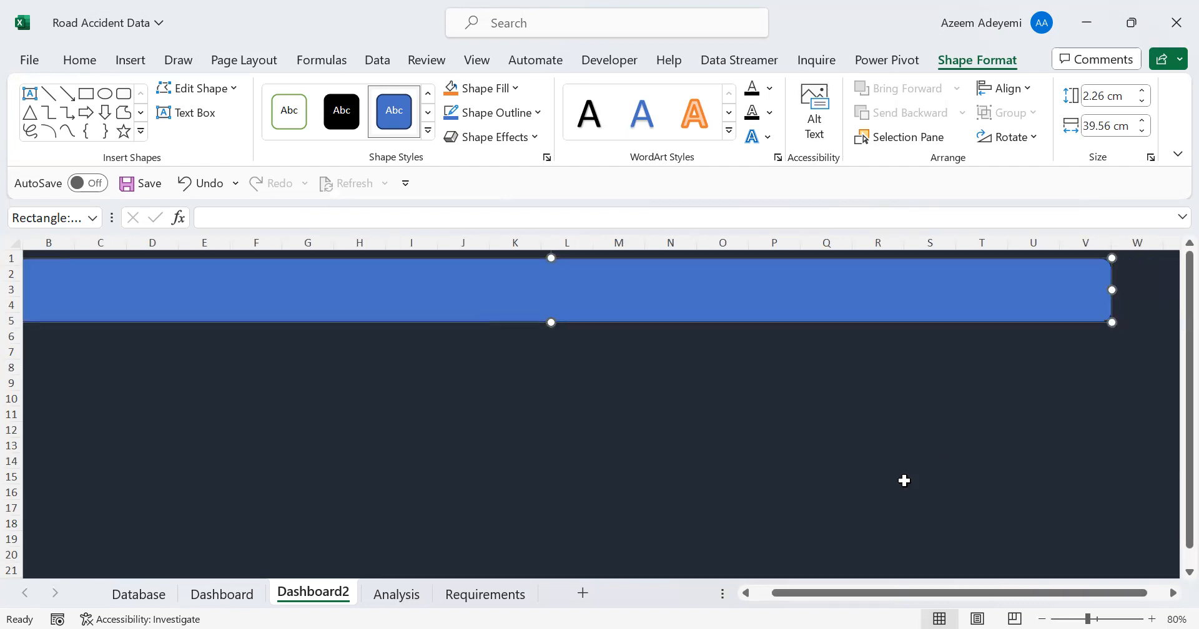
left_click_drag(818, 587, 805, 589)
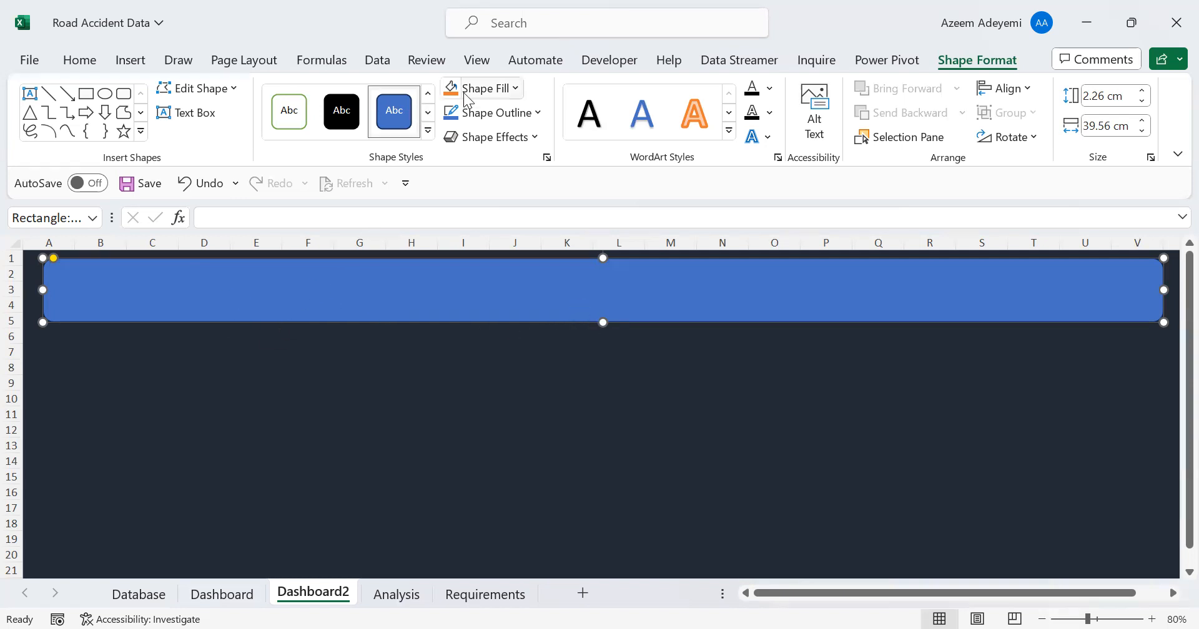
Remove the header banner's outline and fill it with the recently used lighter slate-blue colour
left_click(540, 113)
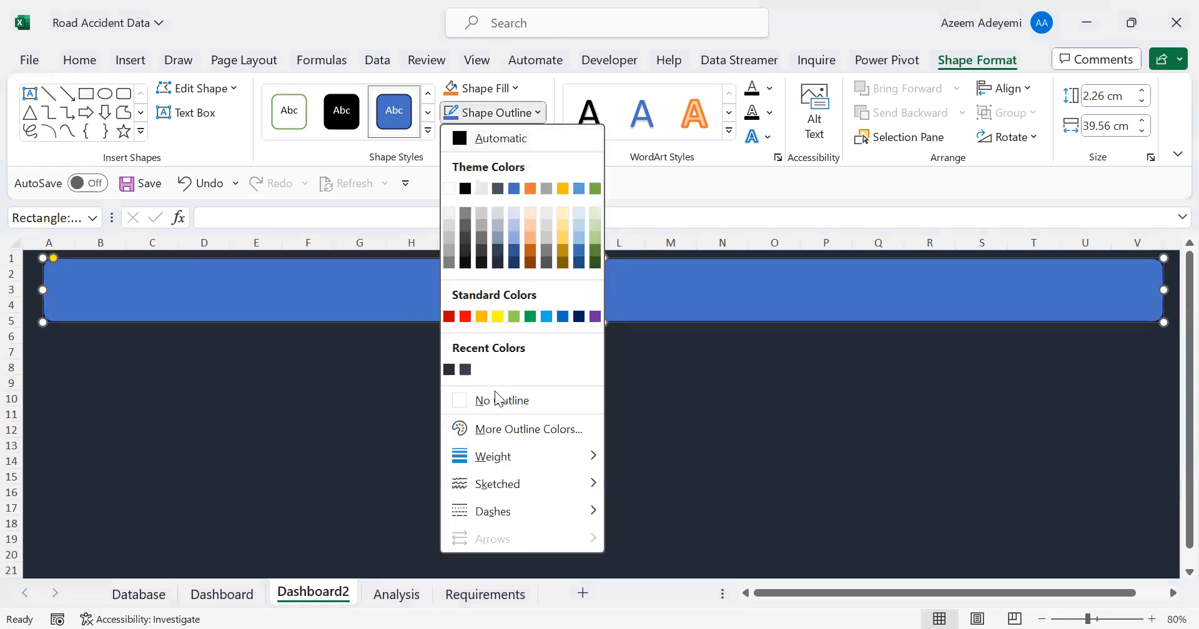
left_click(496, 407)
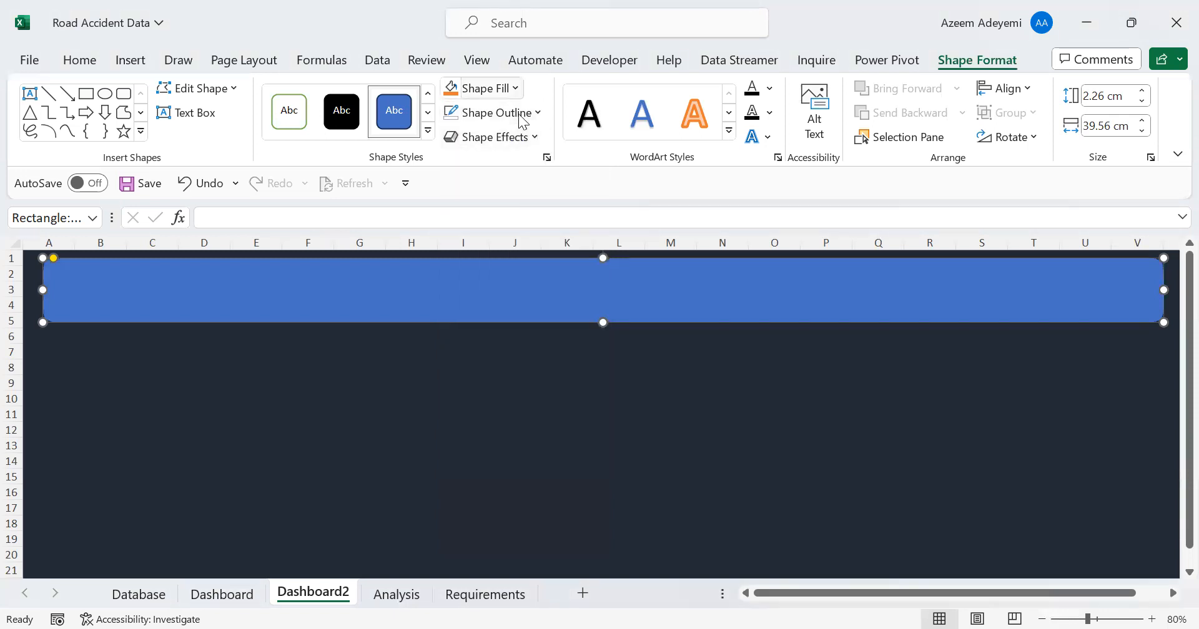
left_click(514, 88)
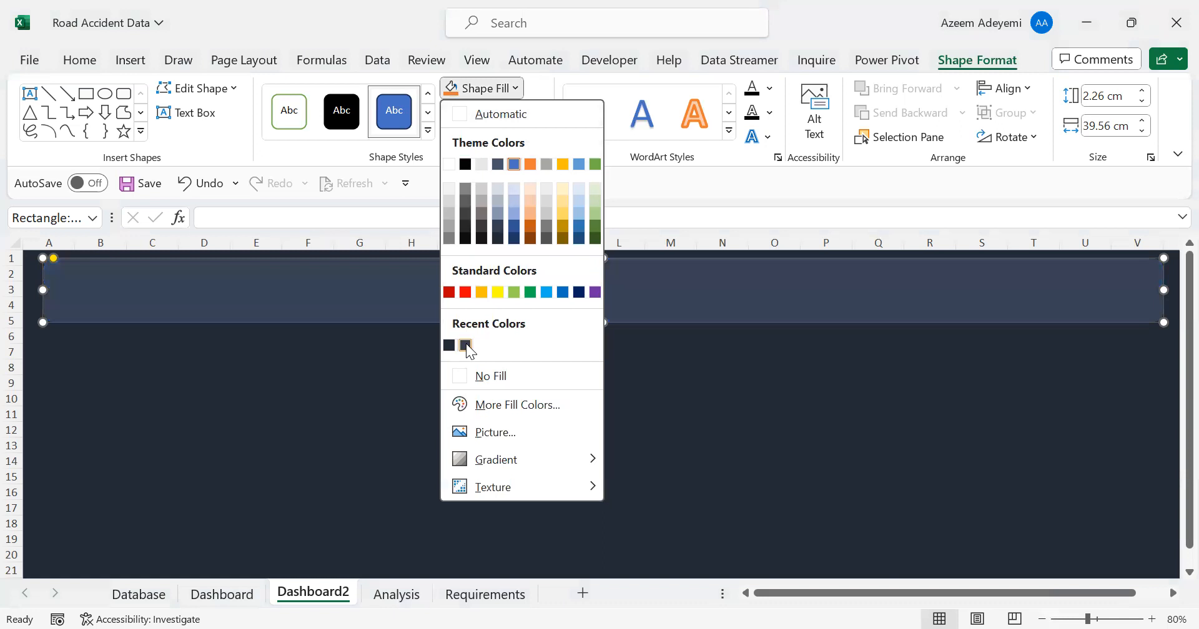
left_click(466, 345)
left_click(388, 397)
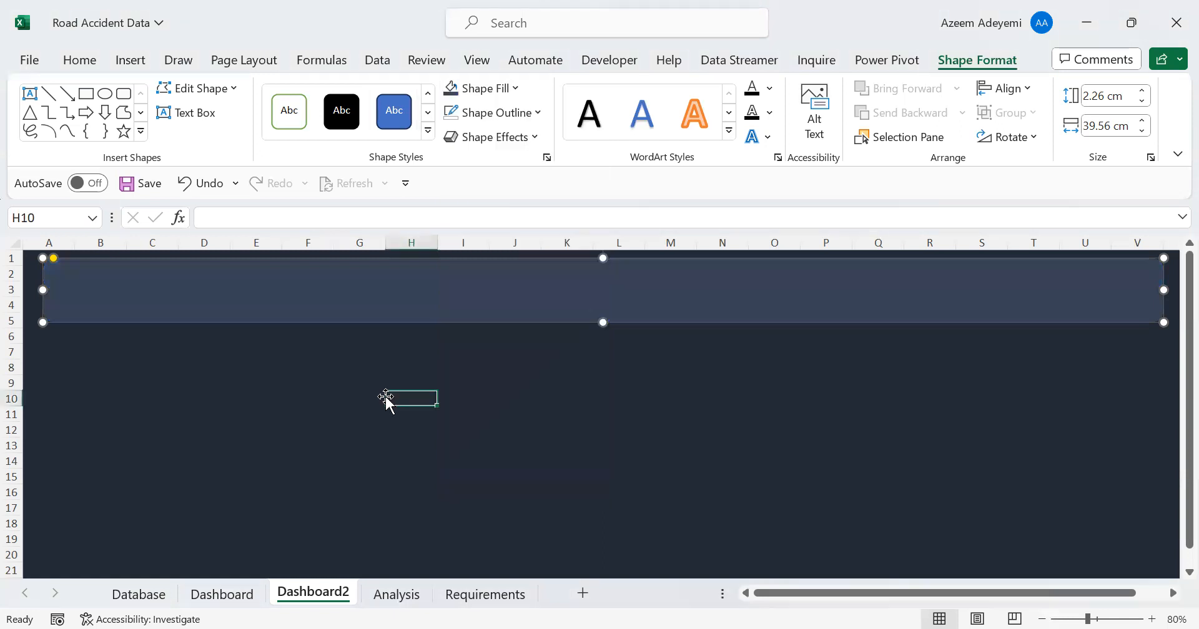
Increase the header banner's height to about 3 cm, extending it down to row 6
left_click(375, 288)
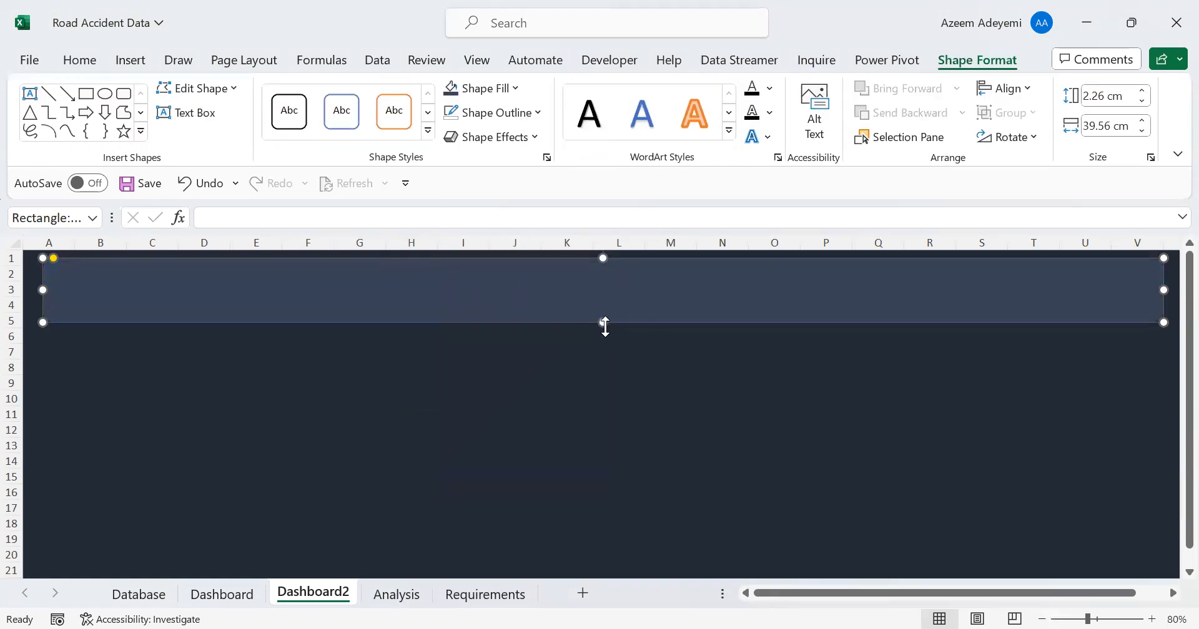
left_click_drag(604, 323, 602, 342)
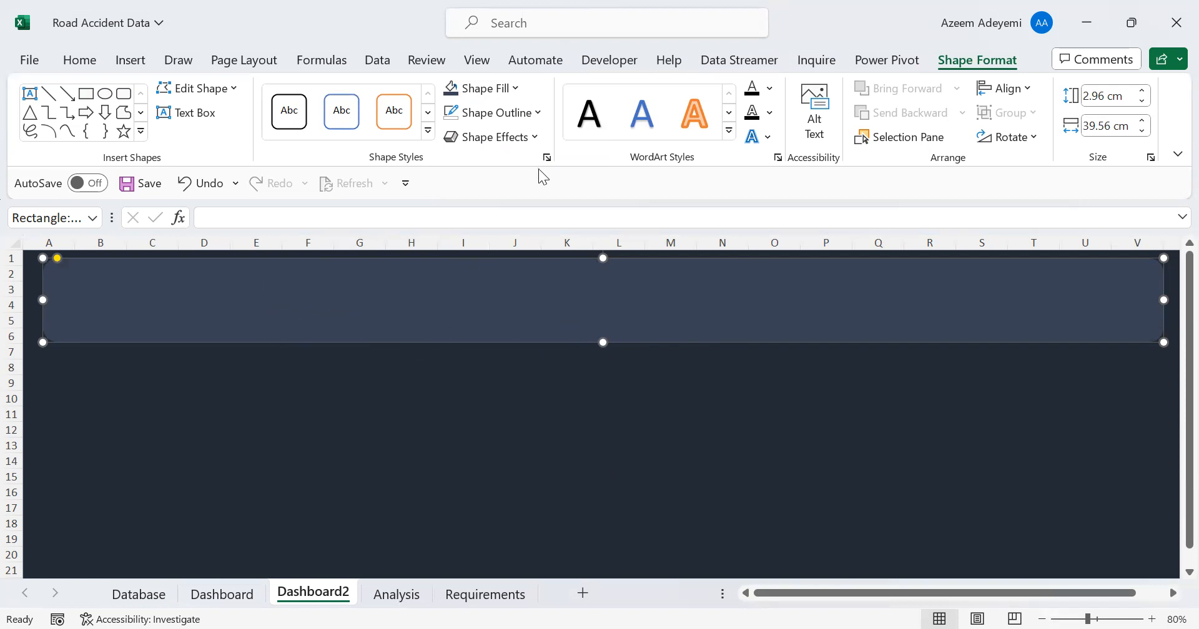
Insert a text box about 27 cm wide and 2 cm high on the banner containing ROAD ACCIDENT ANALYSIS DASHBOARD 2
left_click(130, 60)
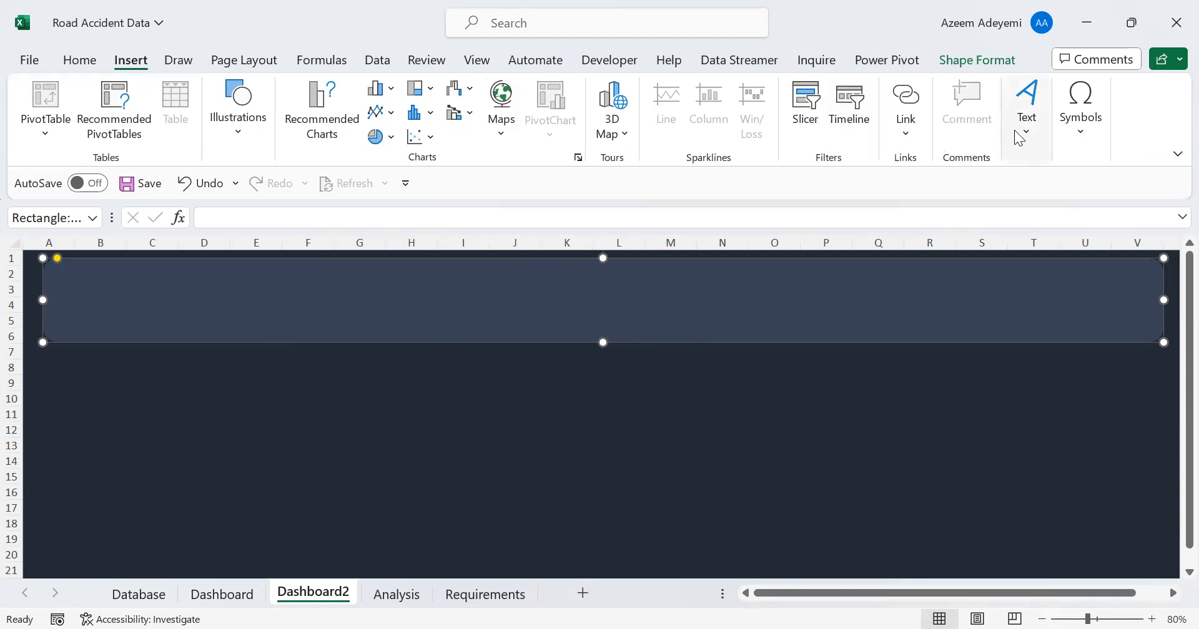
left_click(822, 417)
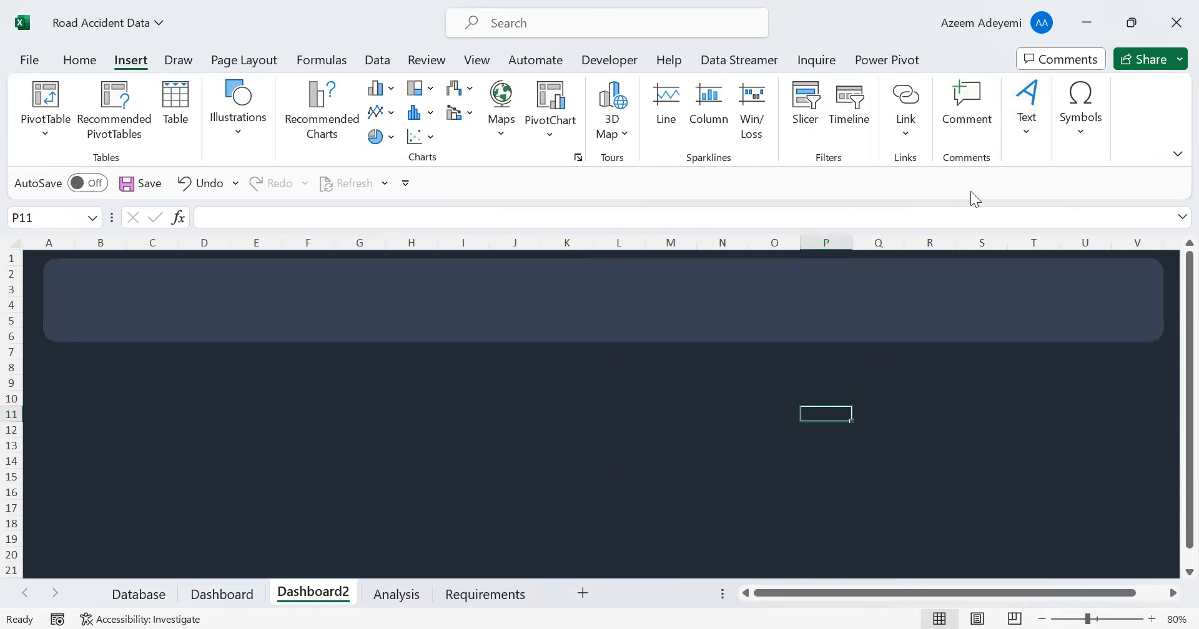
left_click(1024, 138)
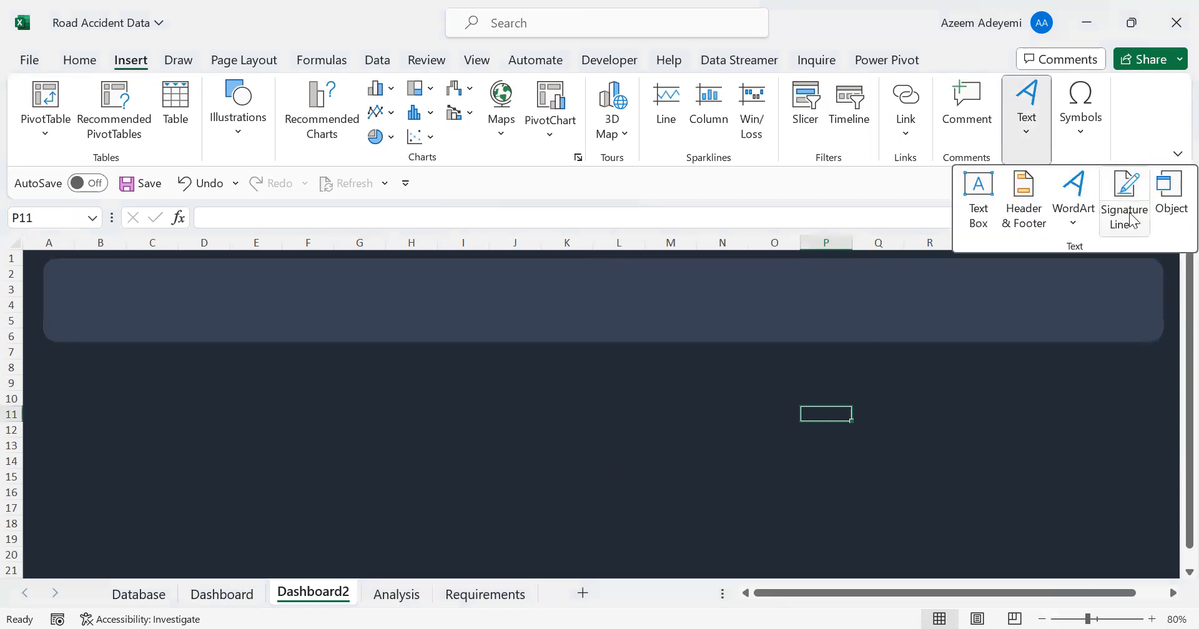
left_click(978, 193)
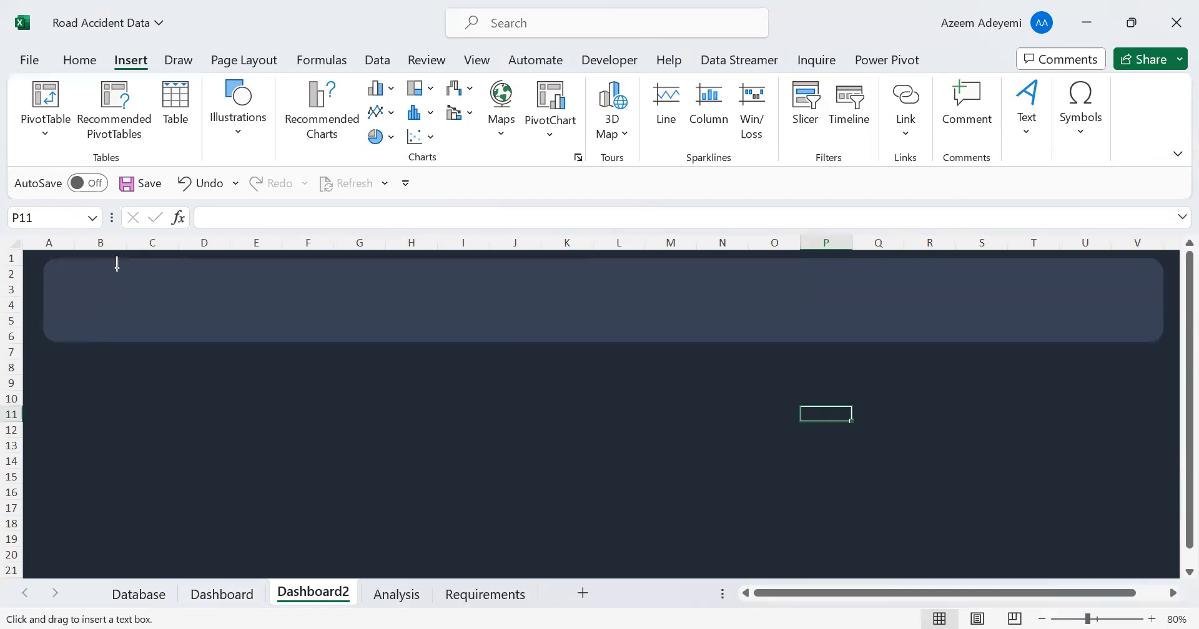
left_click_drag(49, 274, 818, 331)
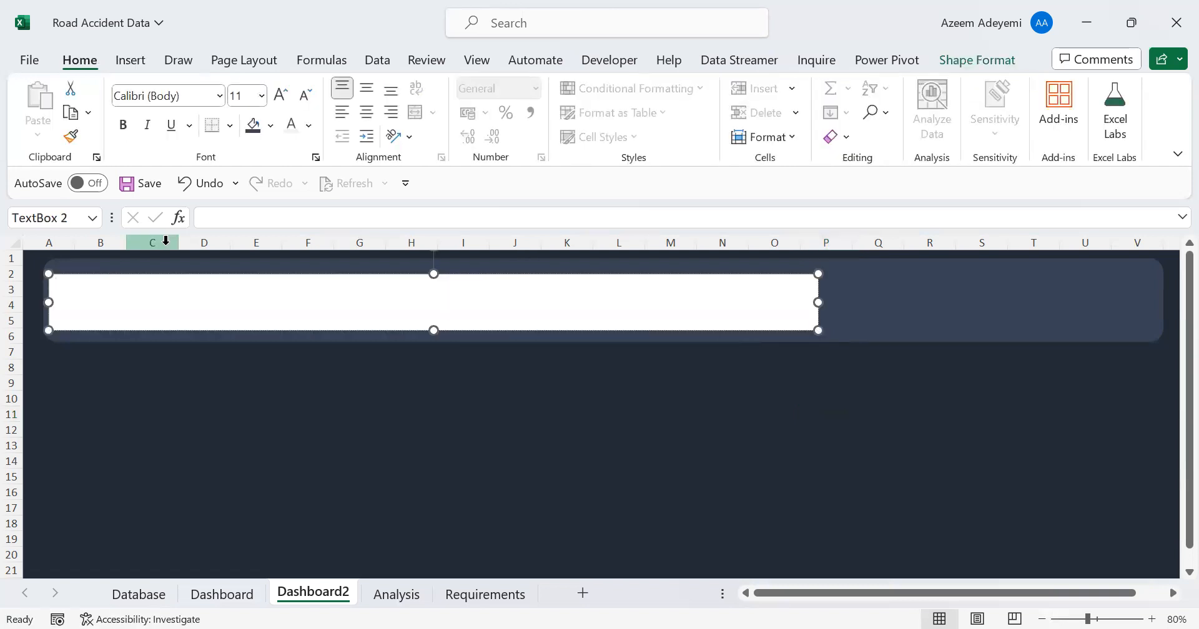
left_click(75, 294)
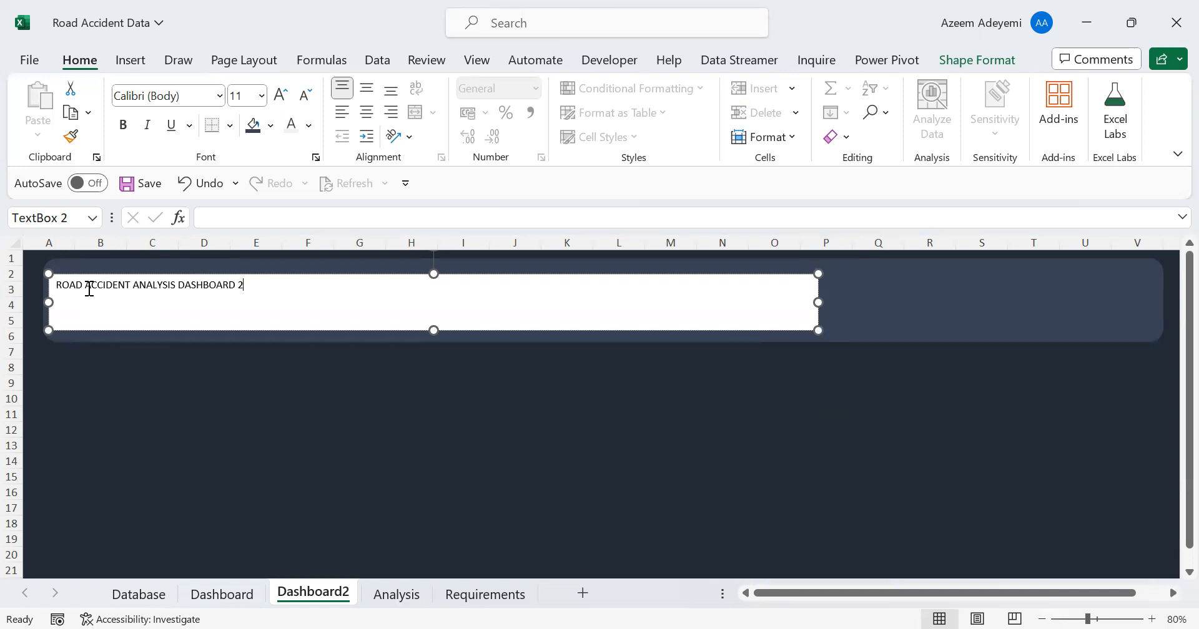
Remove the fill and outline from the ROAD ACCIDENT ANALYSIS DASHBOARD 2 text box
left_click(256, 275)
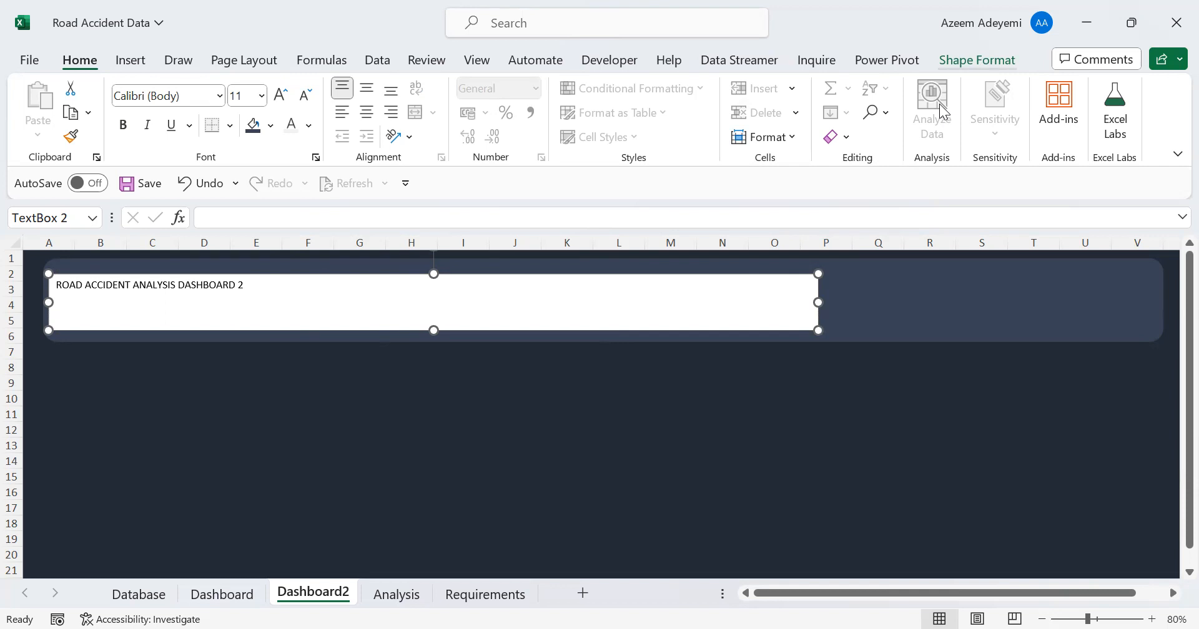
left_click(977, 60)
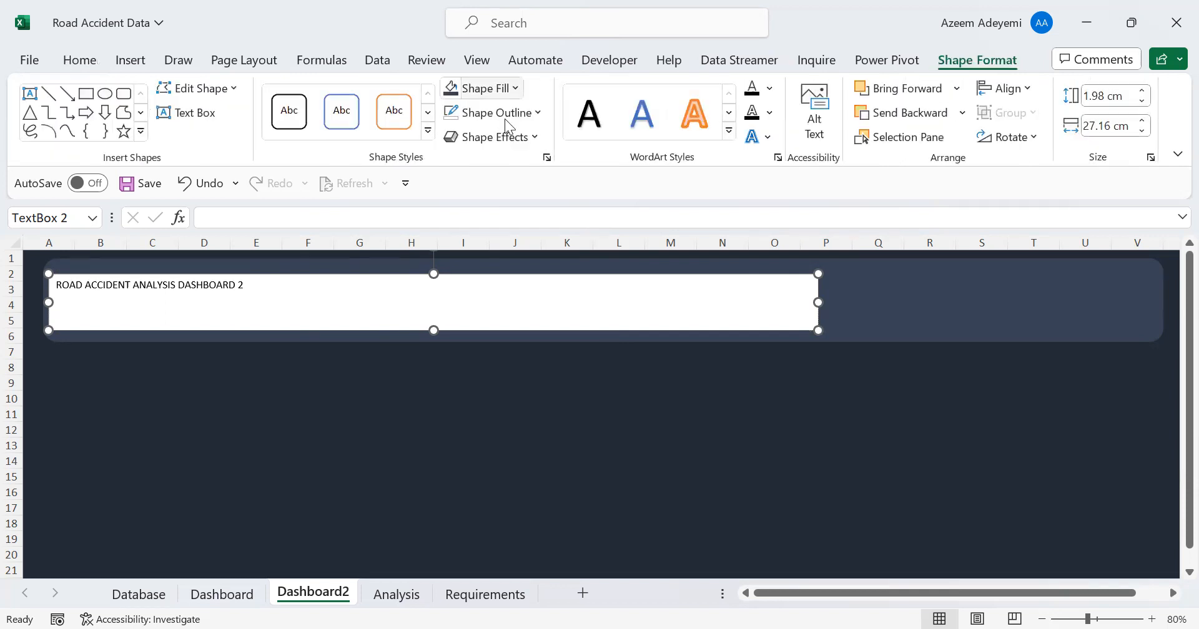
left_click(499, 88)
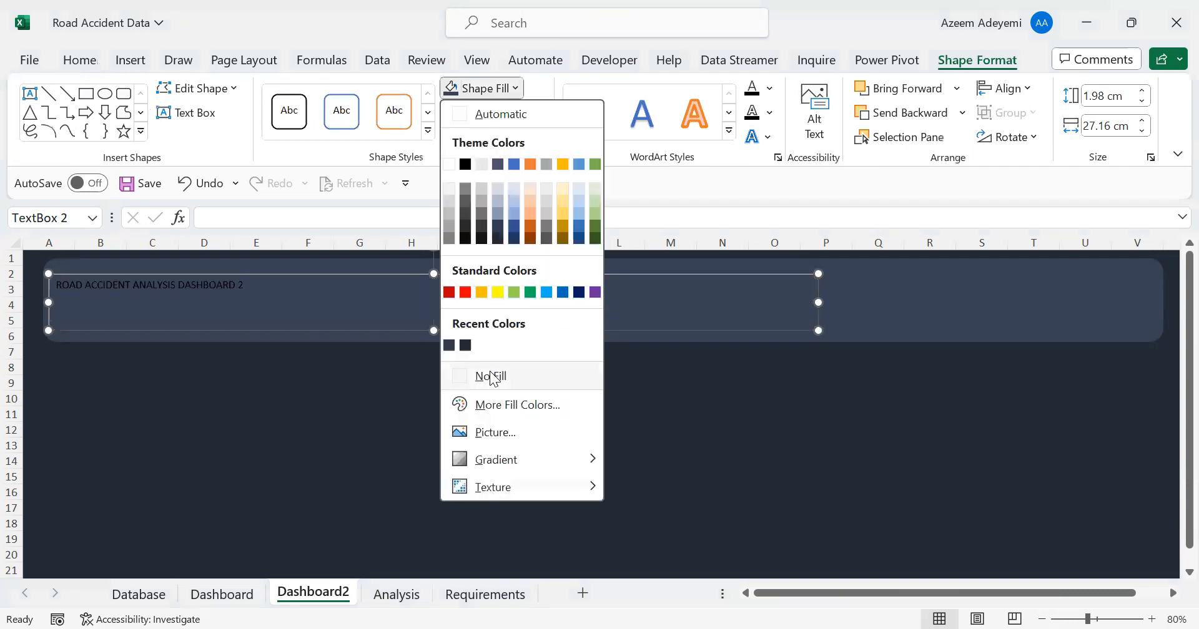
left_click(539, 111)
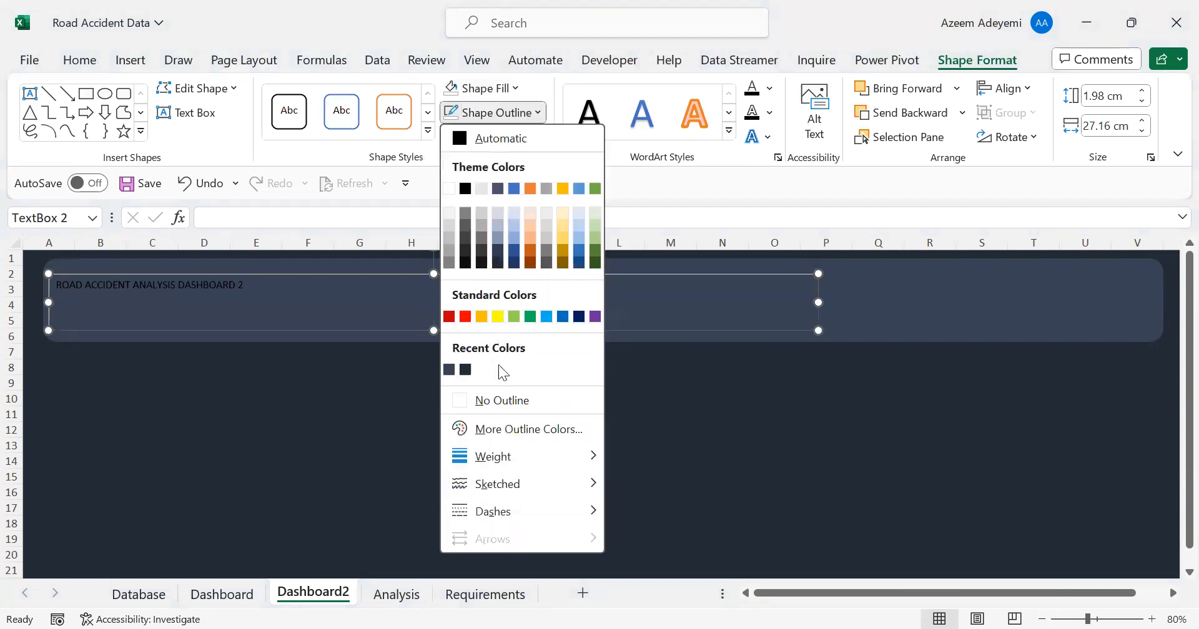
left_click(500, 401)
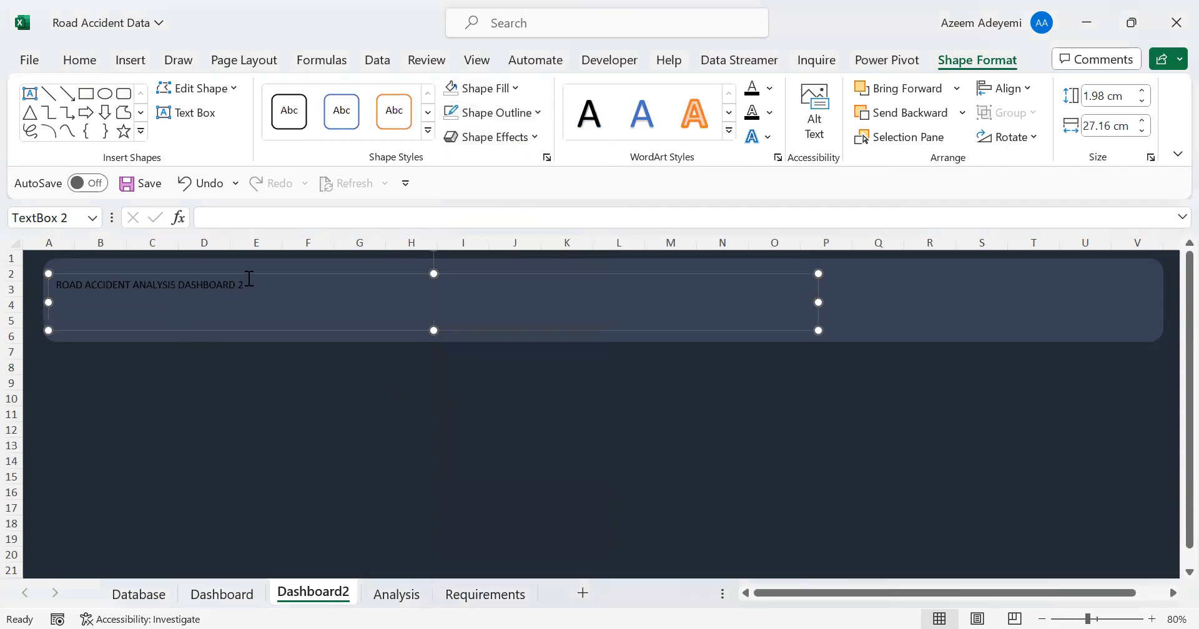
Format the ROAD ACCIDENT ANALYSIS DASHBOARD 2 title text in Arial at size 32
left_click(248, 275)
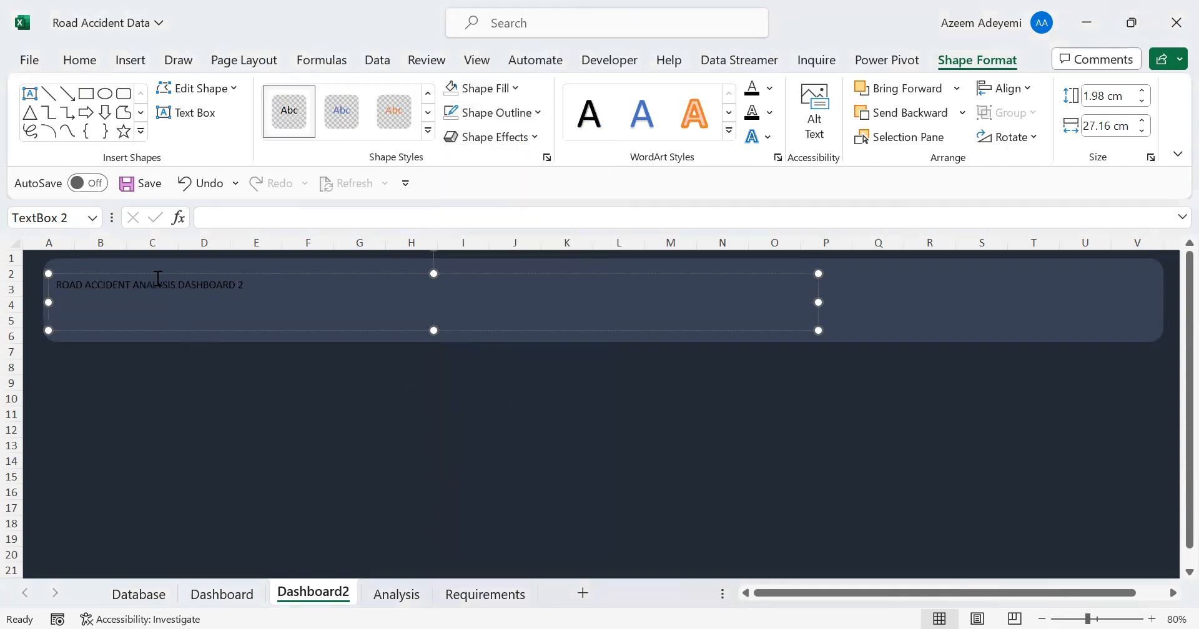
left_click_drag(266, 286, 57, 288)
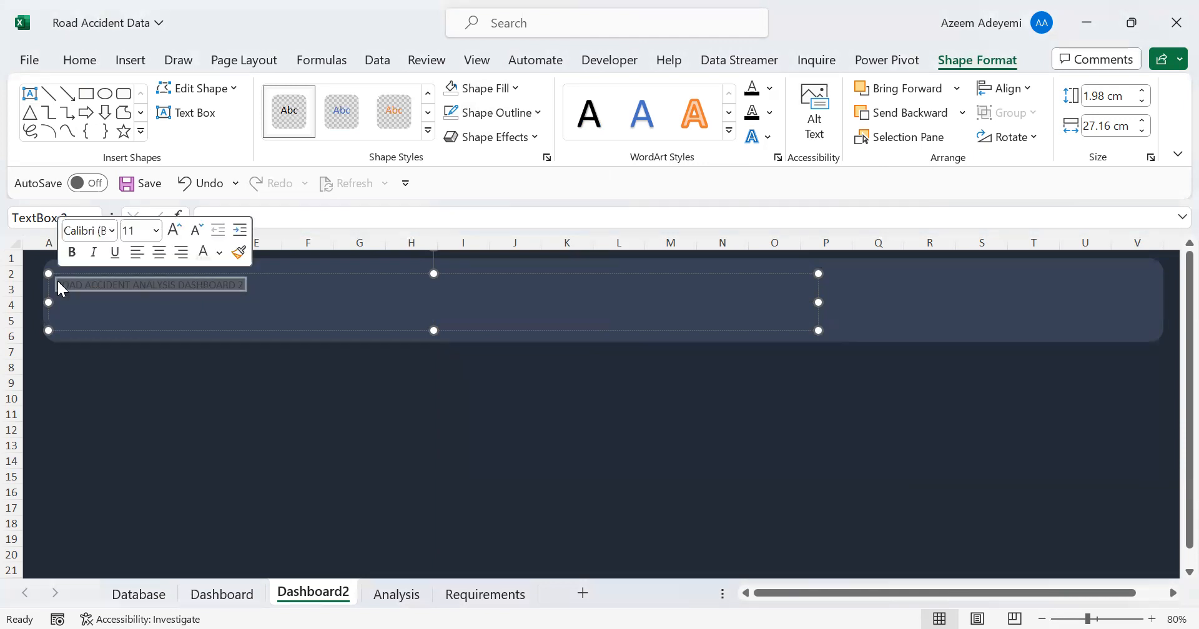
left_click(75, 60)
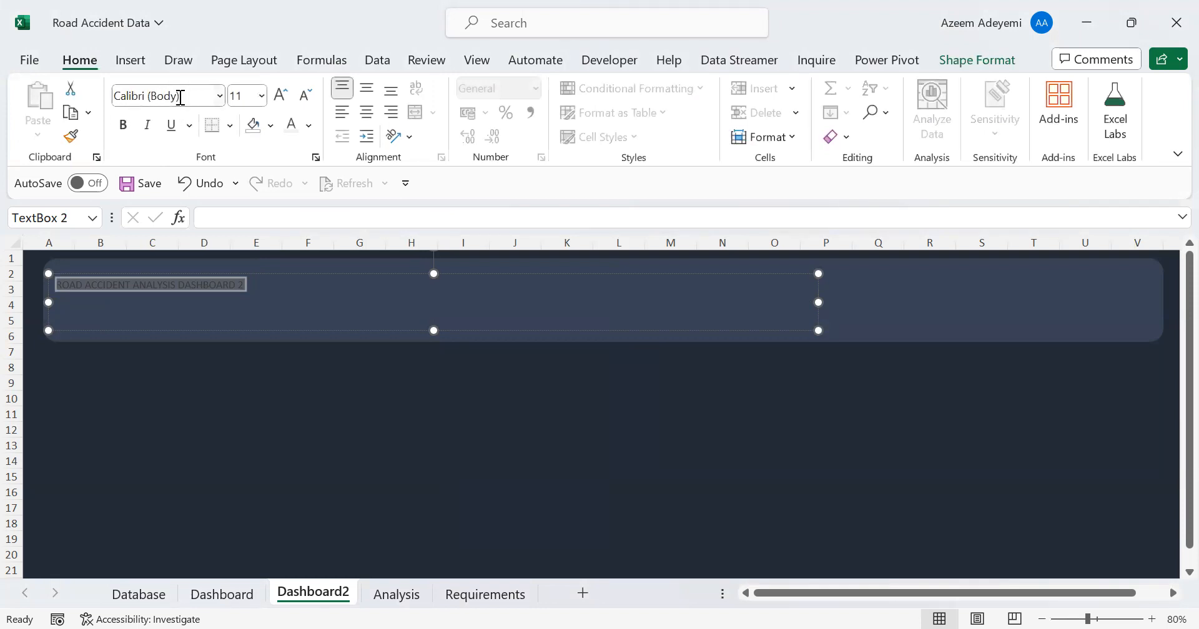
left_click(180, 97)
type("Ar")
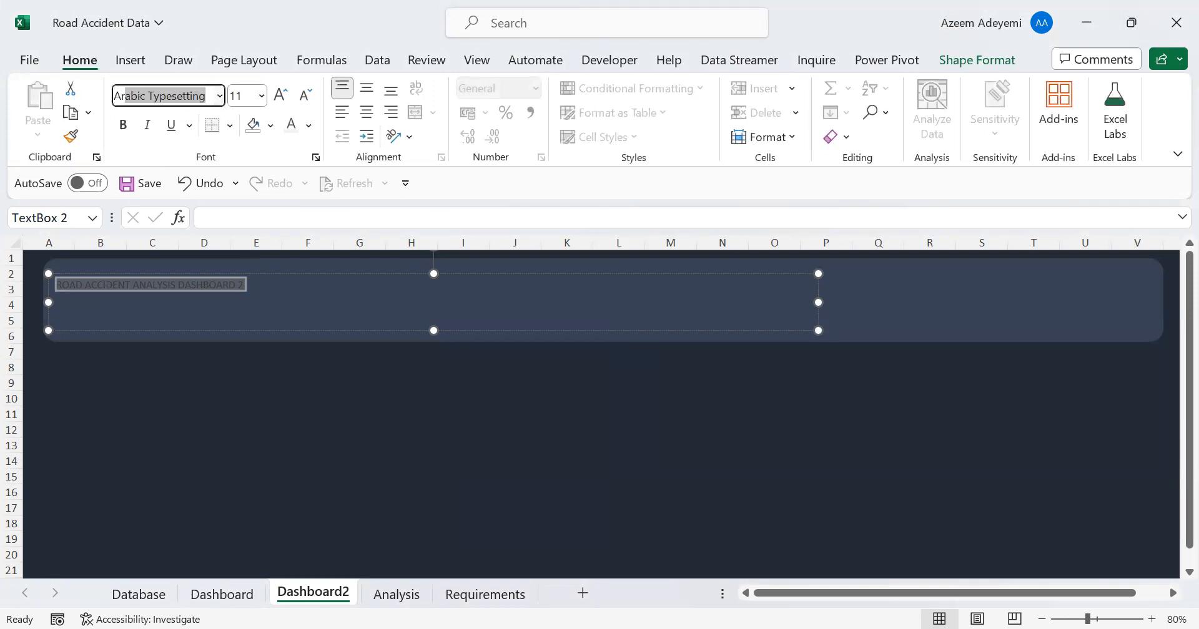
type("ial")
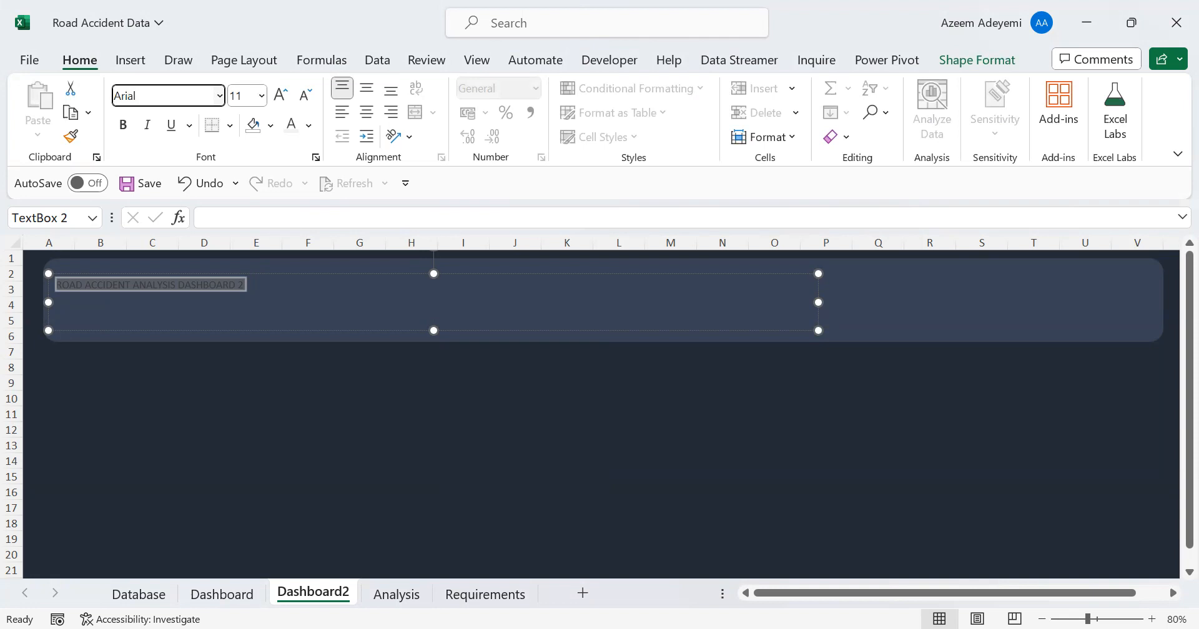
key("Return")
left_click(261, 95)
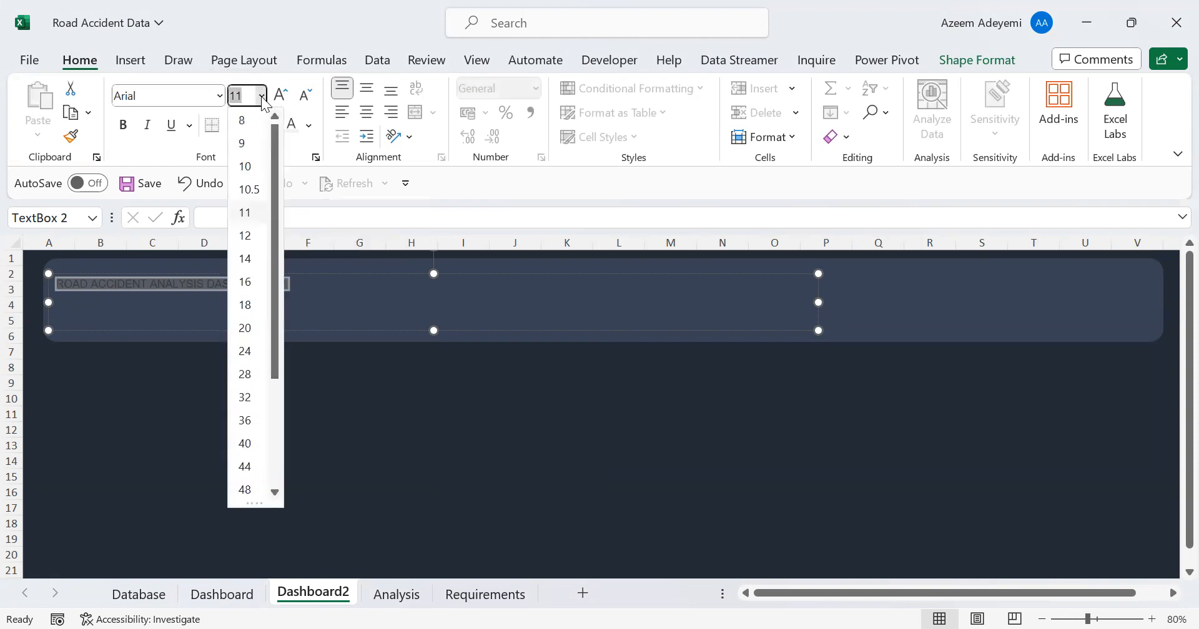
left_click(249, 403)
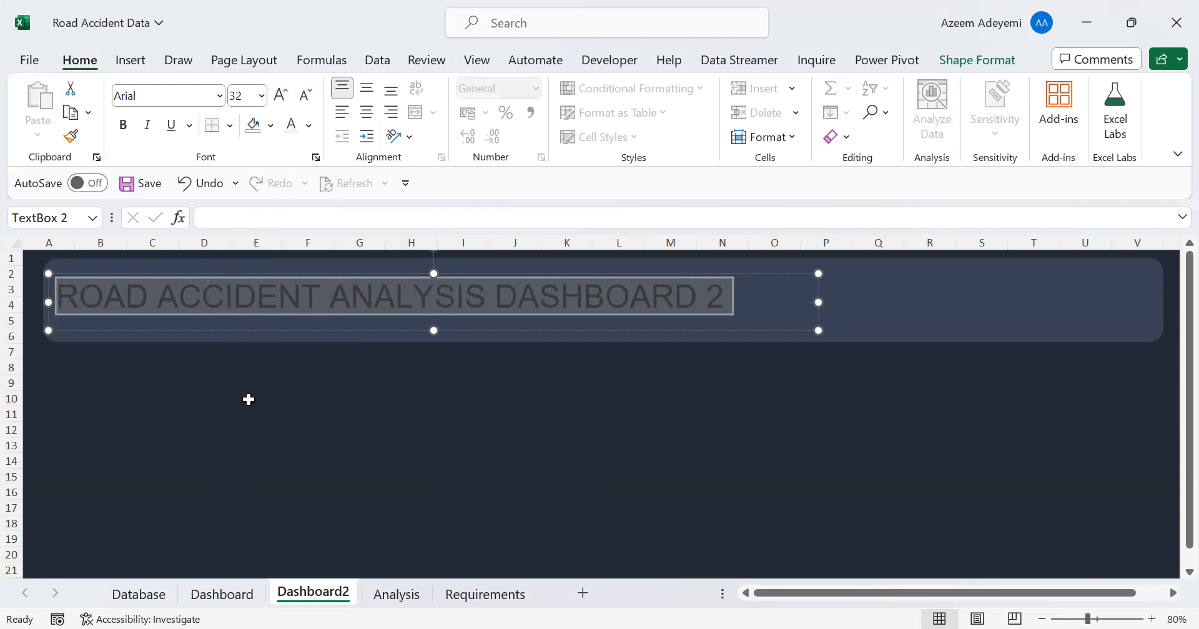
Make the ROAD ACCIDENT ANALYSIS DASHBOARD 2 title text bold and white
left_click(123, 128)
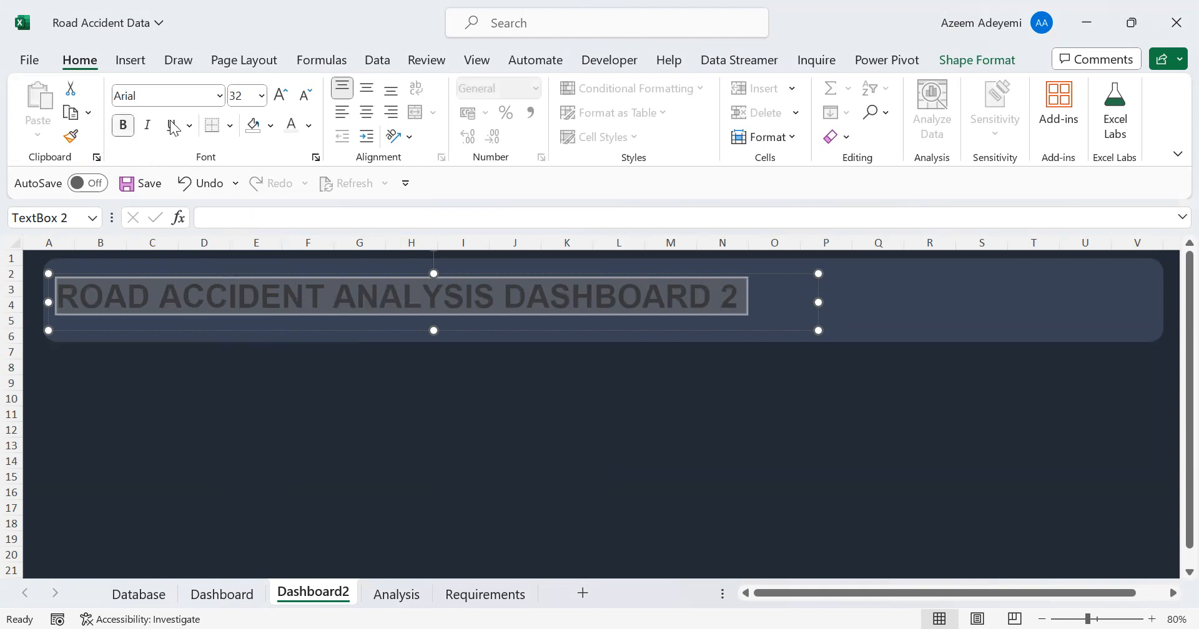
left_click(310, 127)
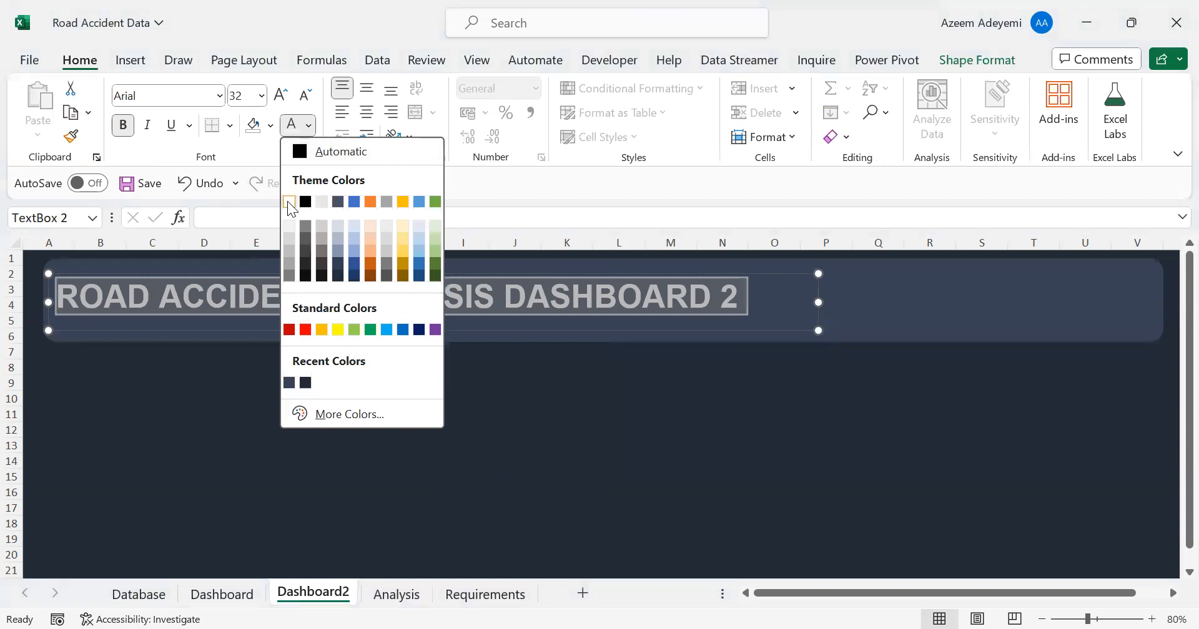
left_click(289, 202)
left_click(332, 382)
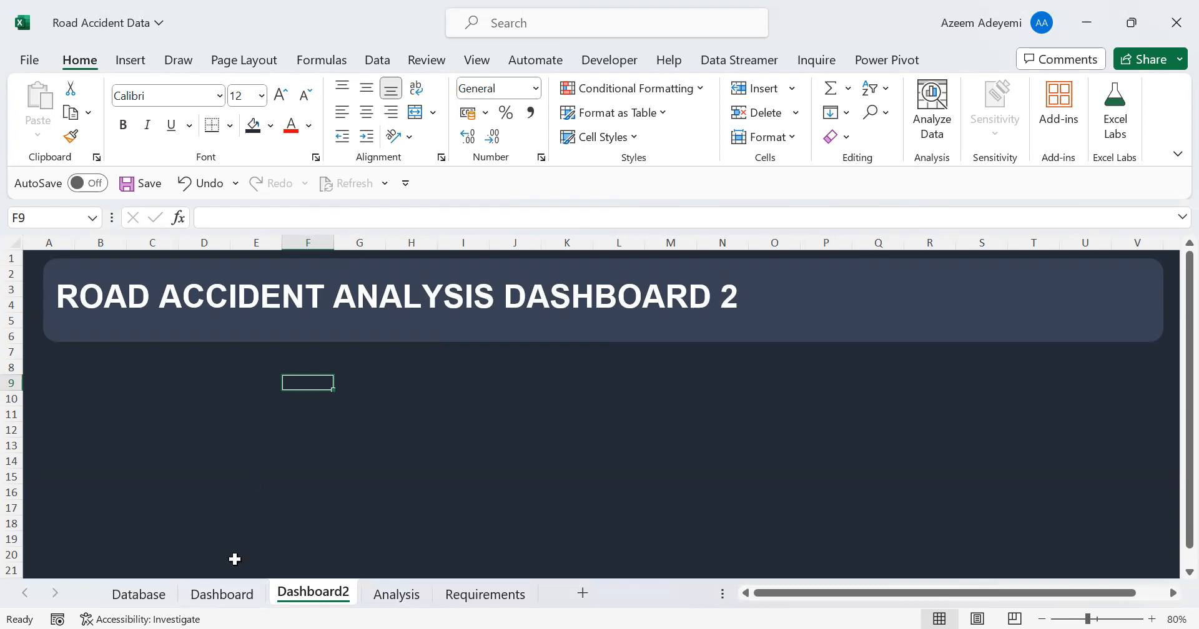
On the Dashboard sheet, change the ROAD ACCIDENT ANALYSIS DASHBOARD title's font colour to white
left_click(221, 594)
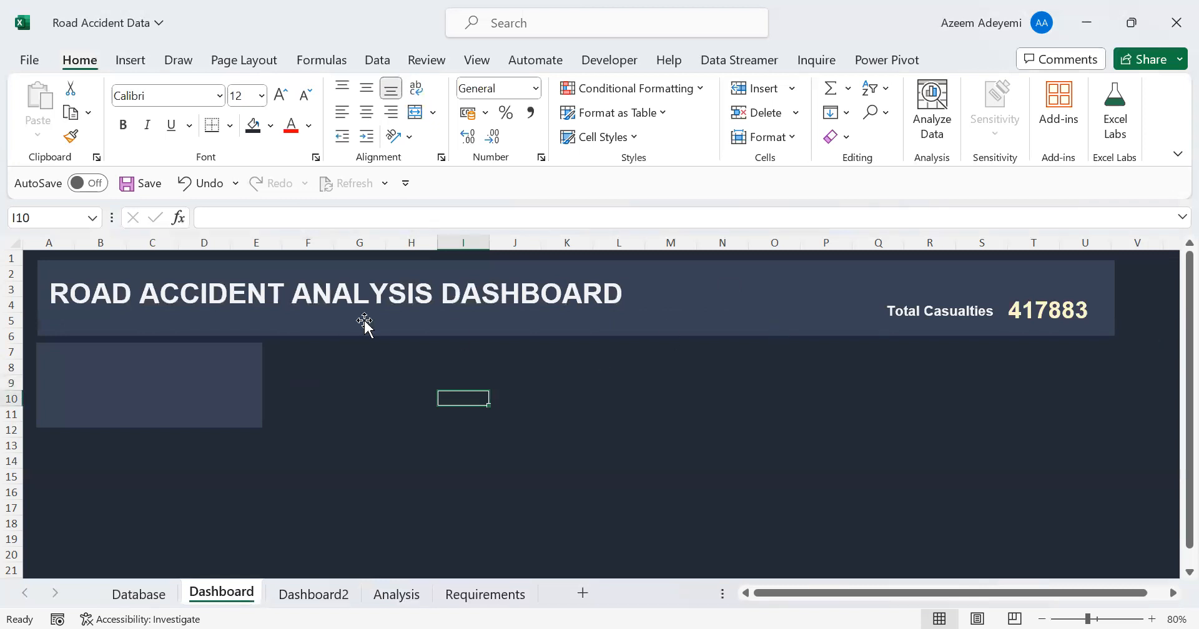
left_click_drag(623, 293, 47, 293)
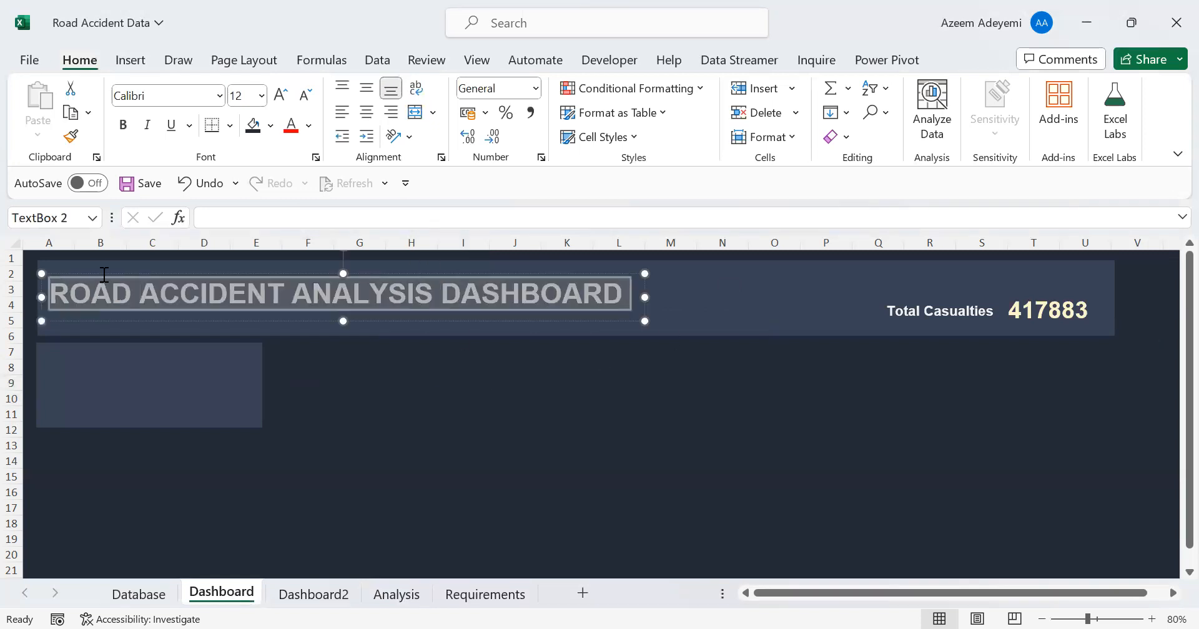
left_click(309, 125)
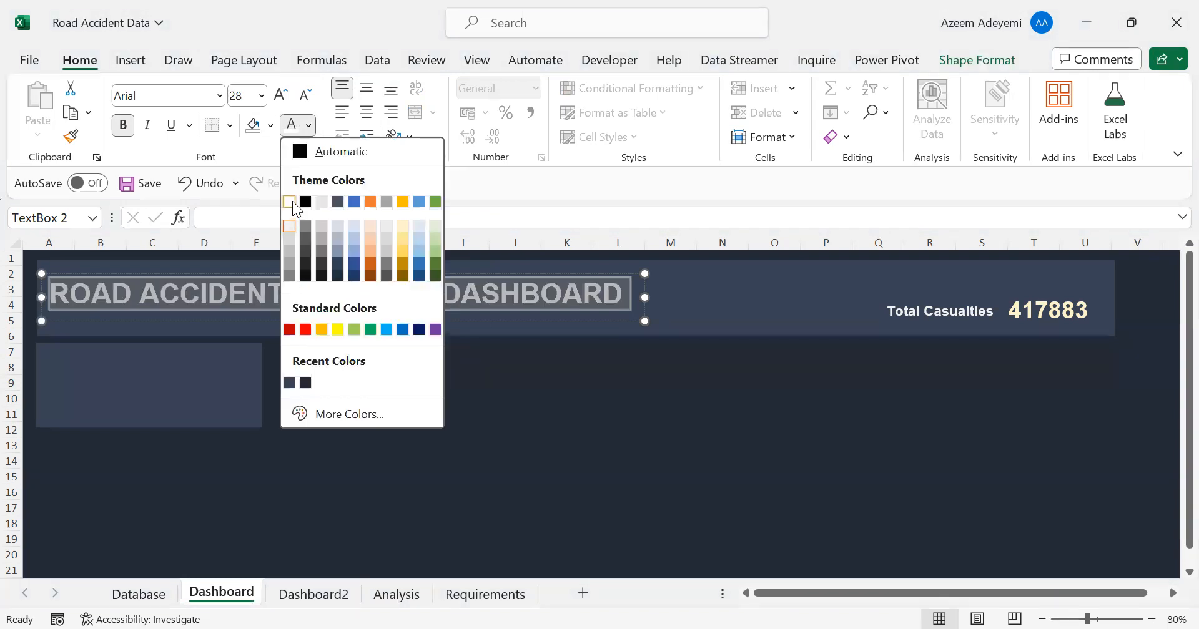
left_click(291, 203)
left_click(428, 383)
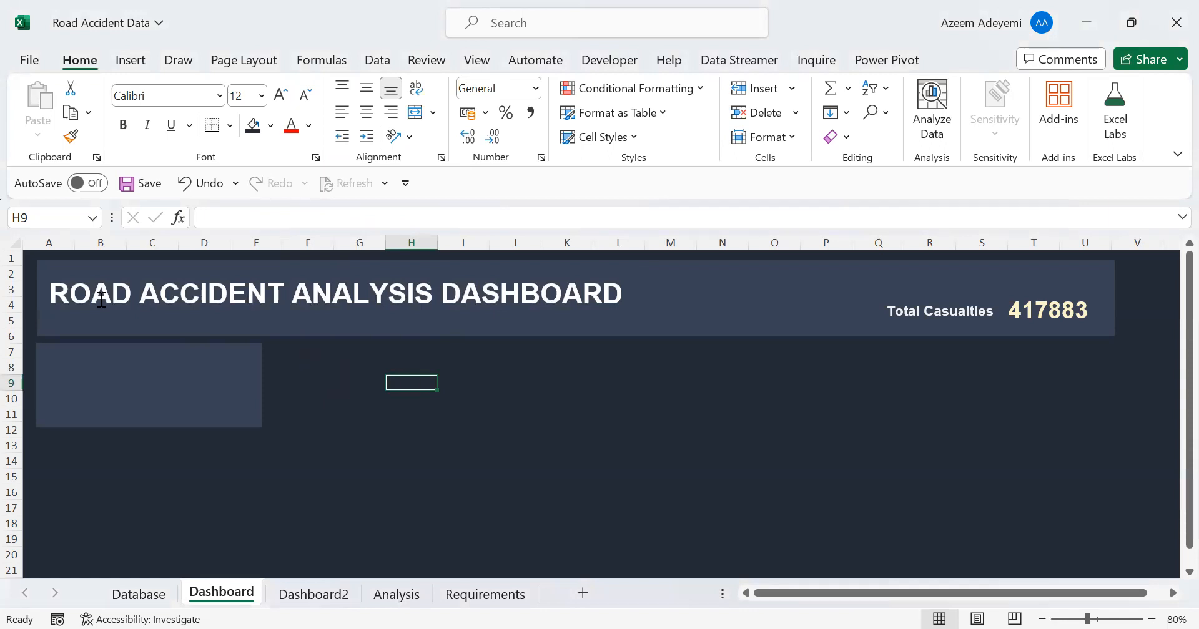
Check the Total Casualties figure's source cell C4 on the Analysis sheet and enter the heading Fatal Severity in E8
left_click(1042, 309)
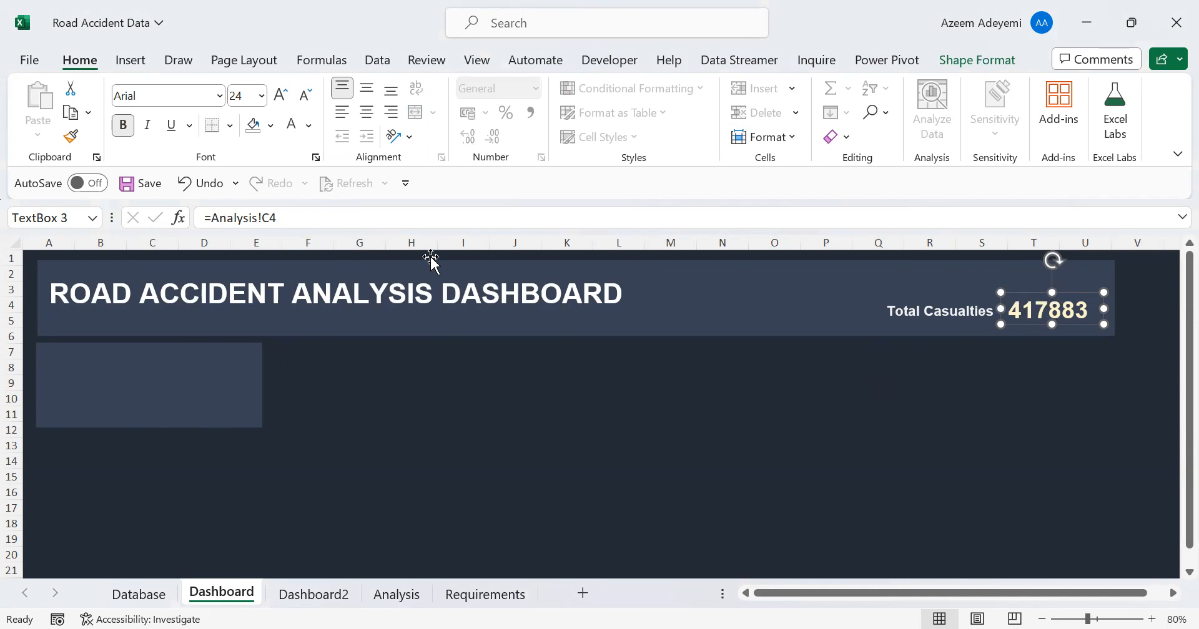
left_click(396, 594)
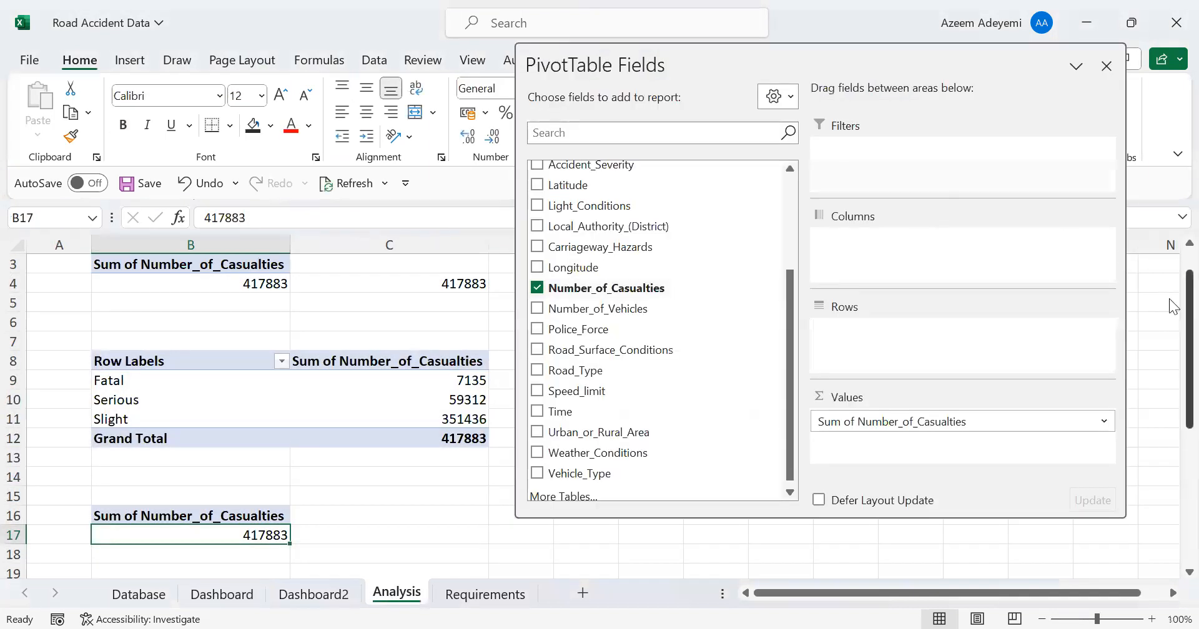
scroll(1169, 270, "up", 1)
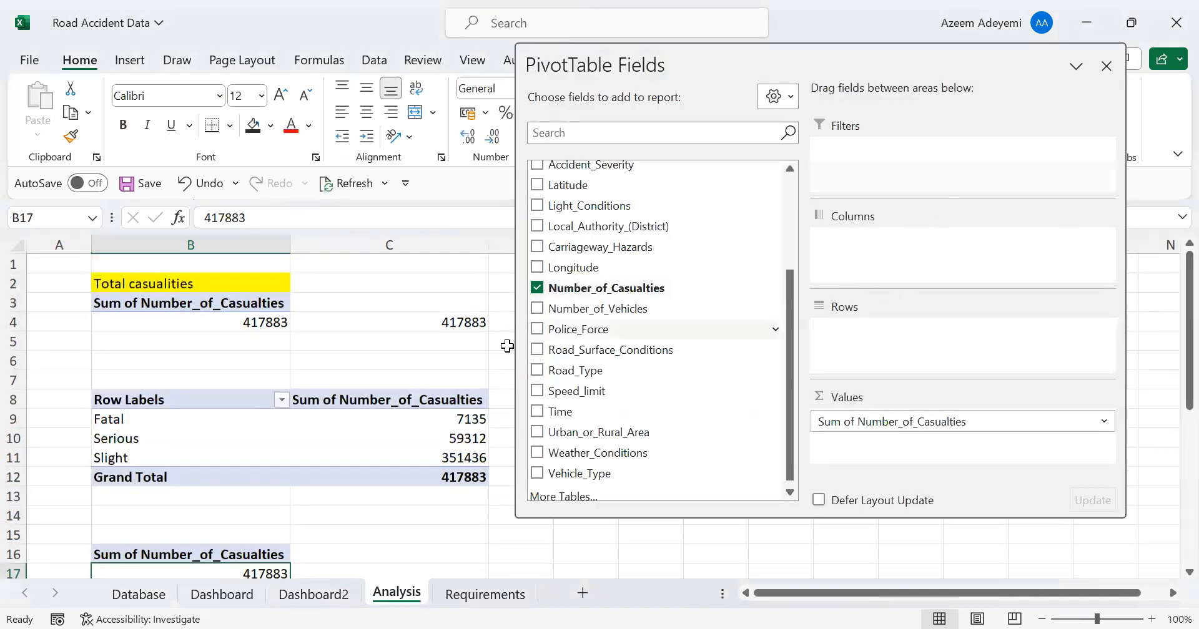
left_click(407, 329)
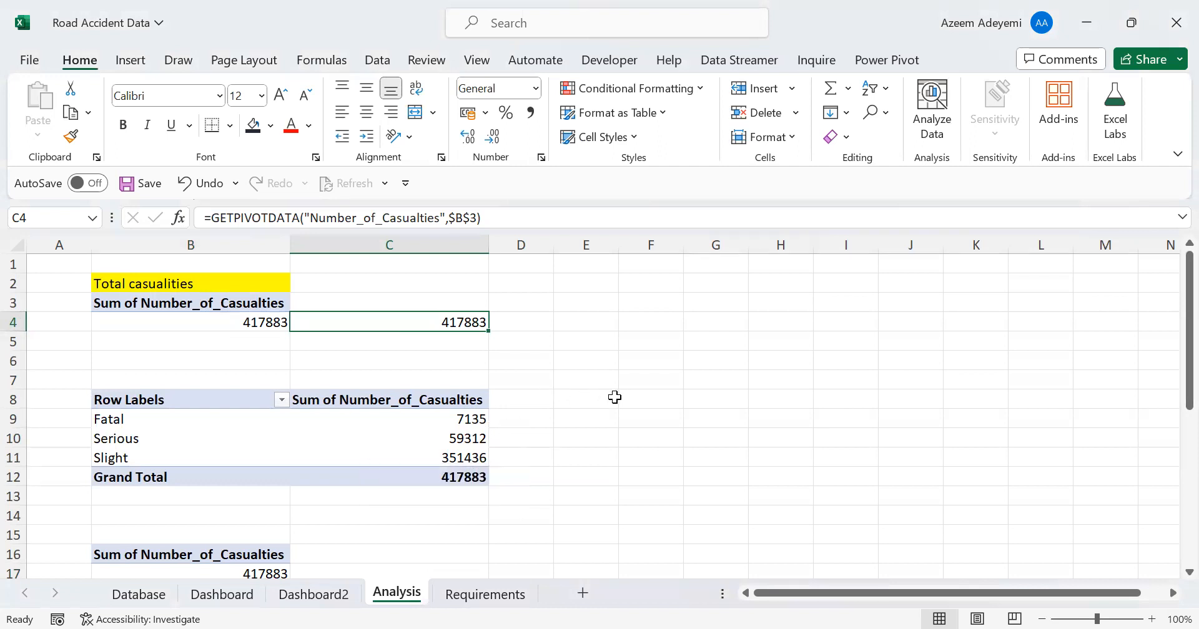
left_click(589, 396)
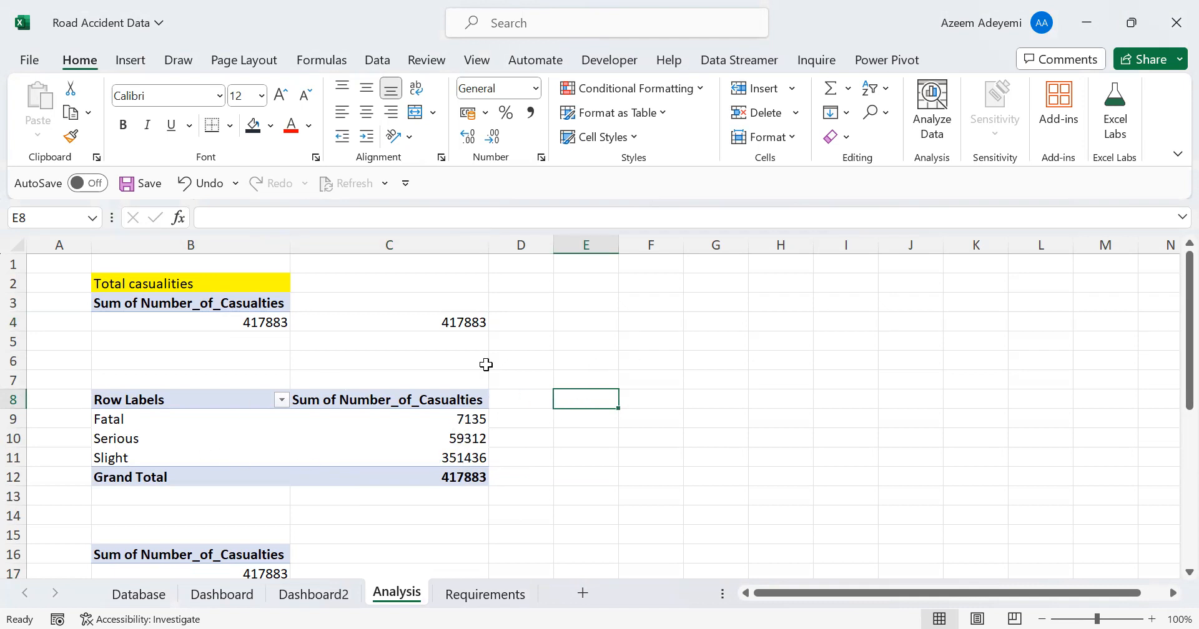
type("Fa")
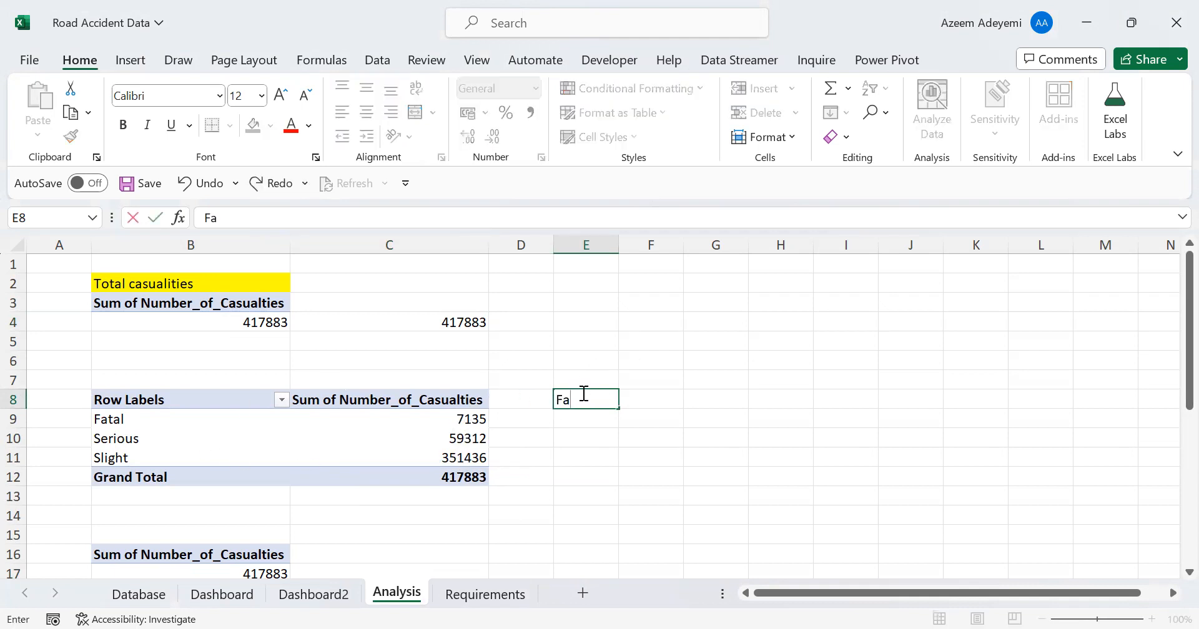
type("tal Severity")
key("Return")
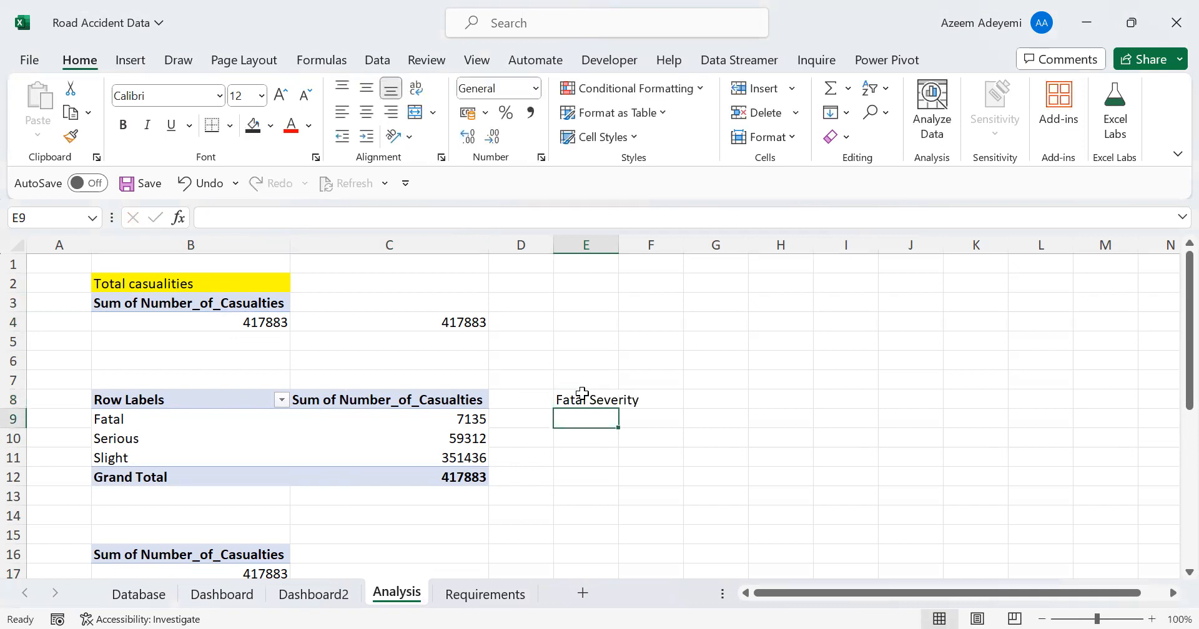
Enter the labels Fatal in E9 and Others in E10, and widen column E to fit its contents
type("Fat")
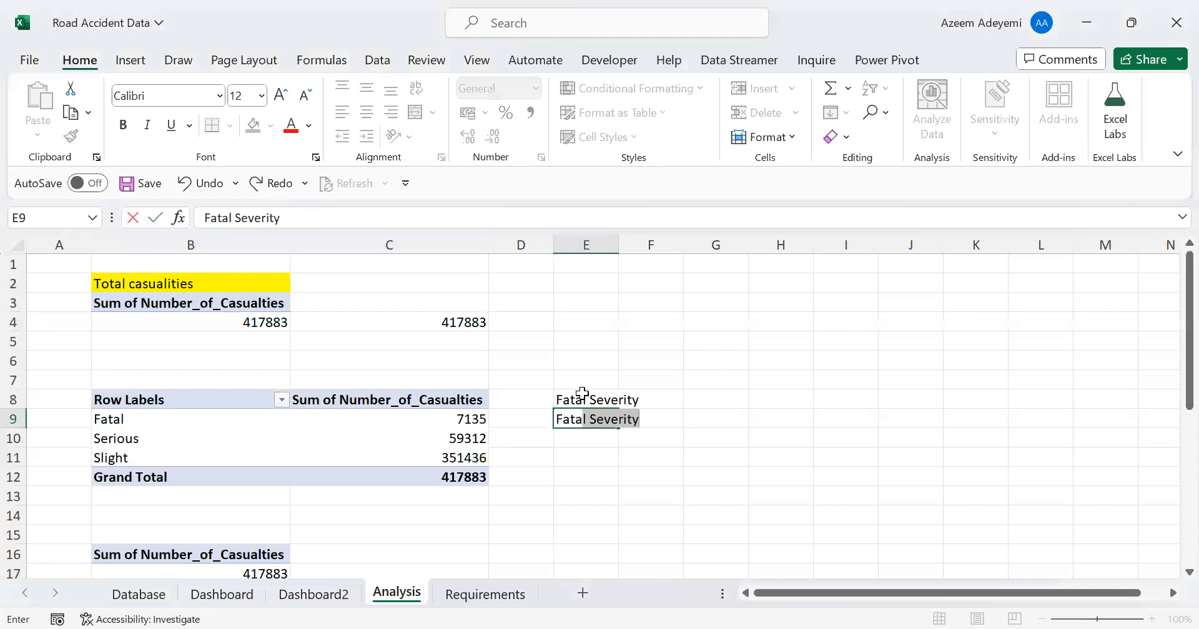
type("al")
key("BackSpace")
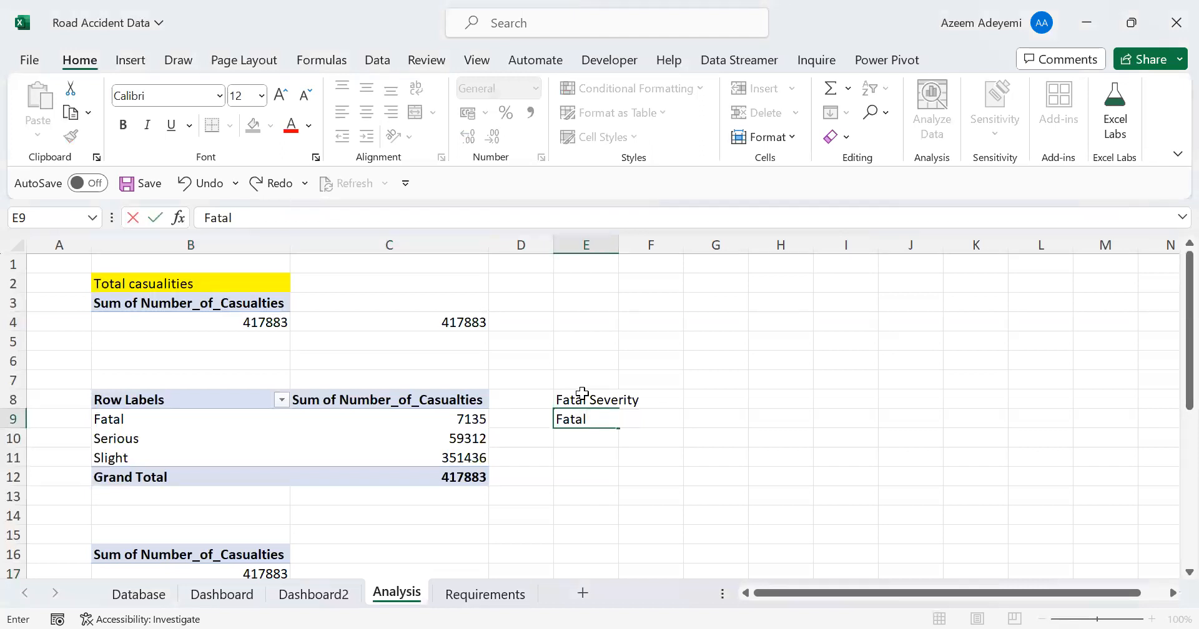
key("Return")
type("Others")
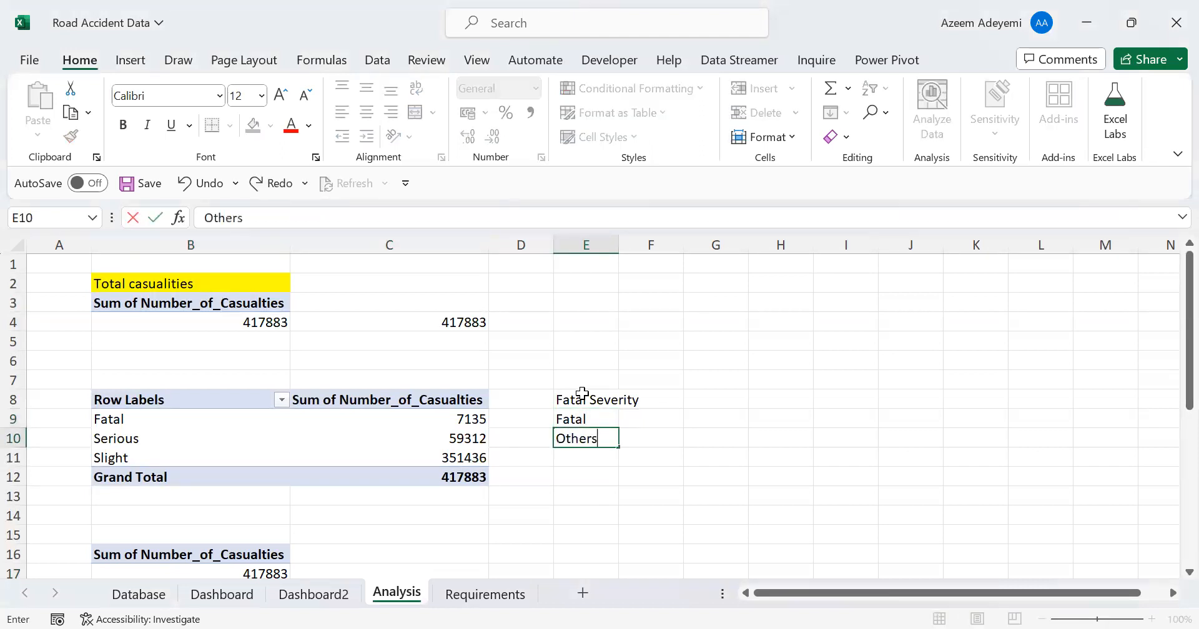
key("Return")
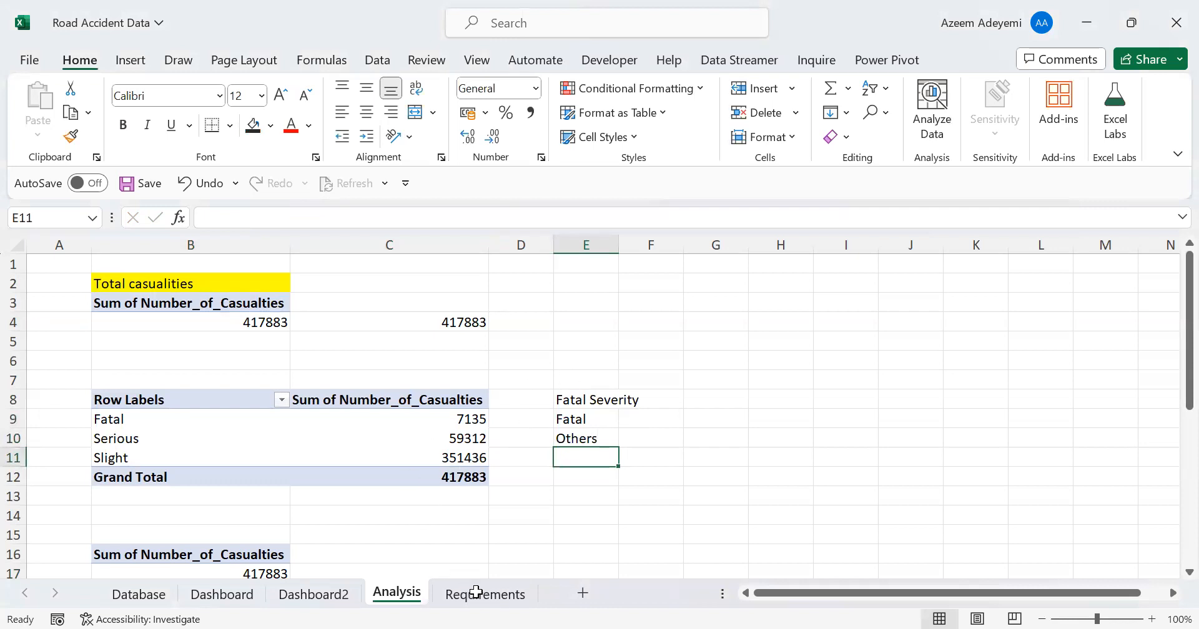
left_click_drag(619, 242, 620, 241)
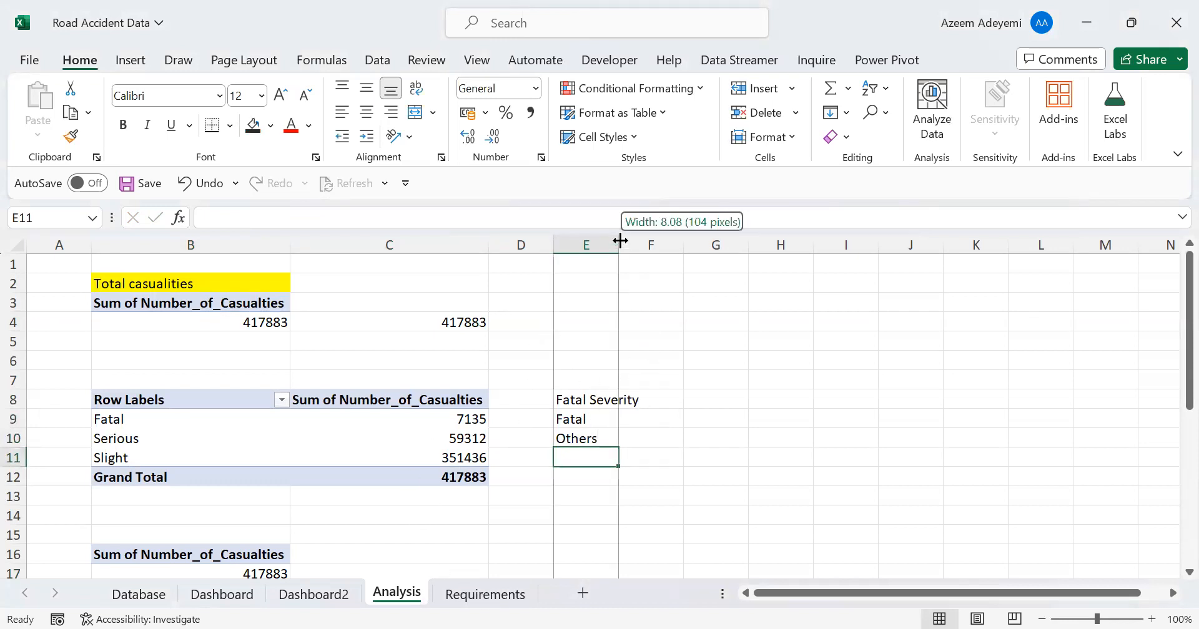
double_click(620, 241)
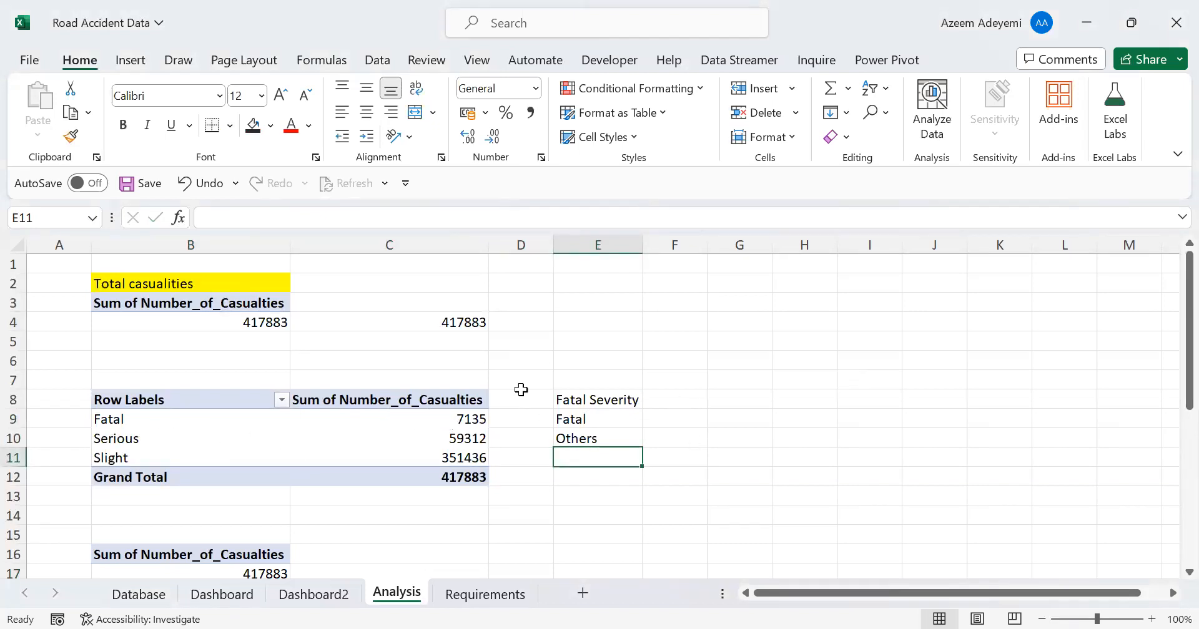
In F9 on the Analysis sheet, link the Fatal row to the Fatal casualties value in pivot table cell C9
left_click(666, 419)
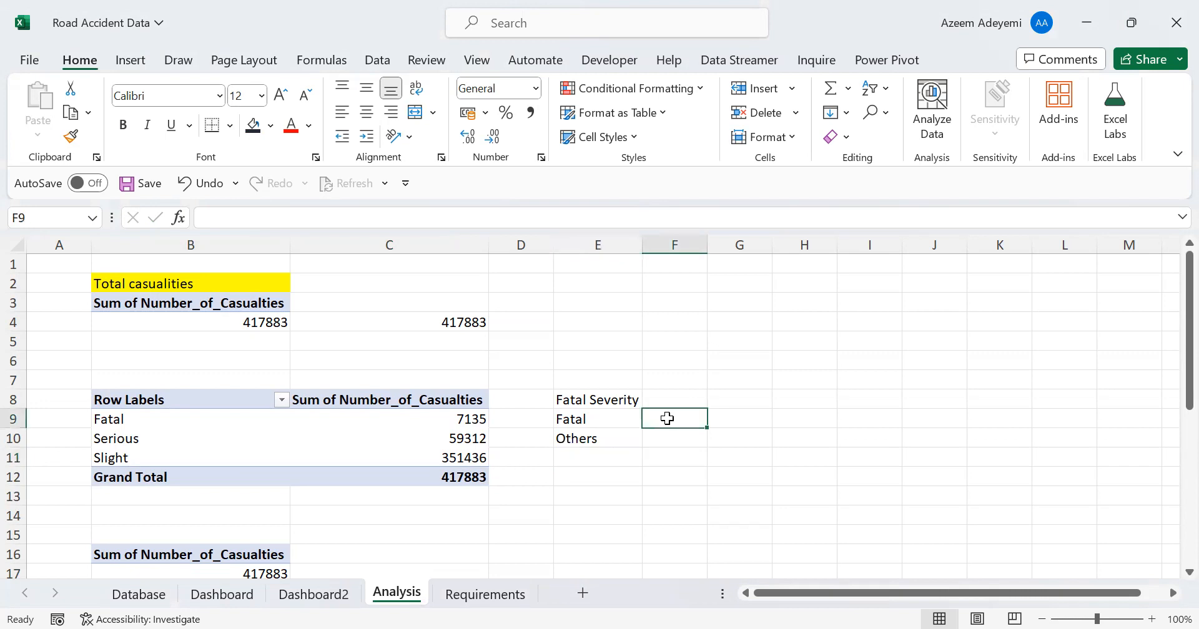
type("=")
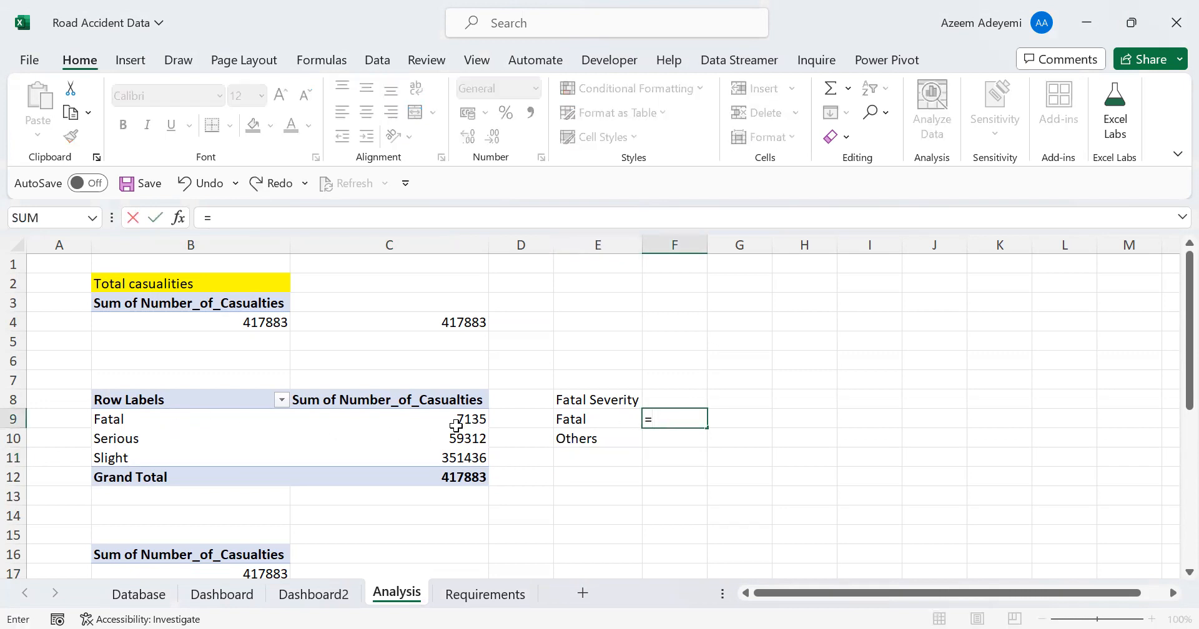
left_click(457, 418)
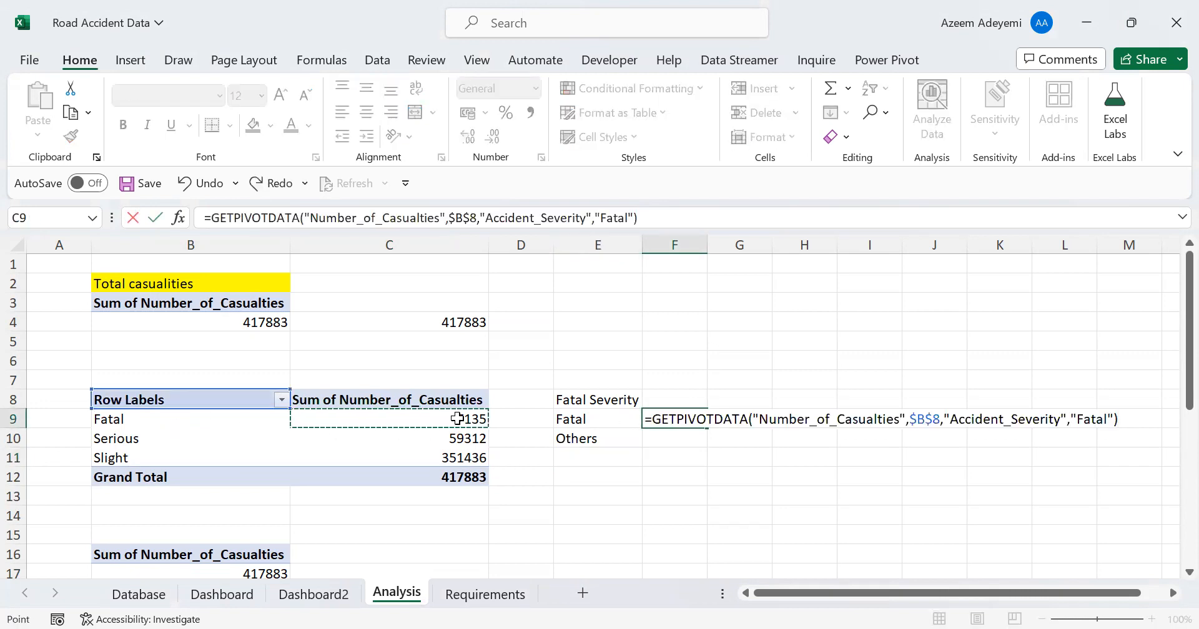
key("Return")
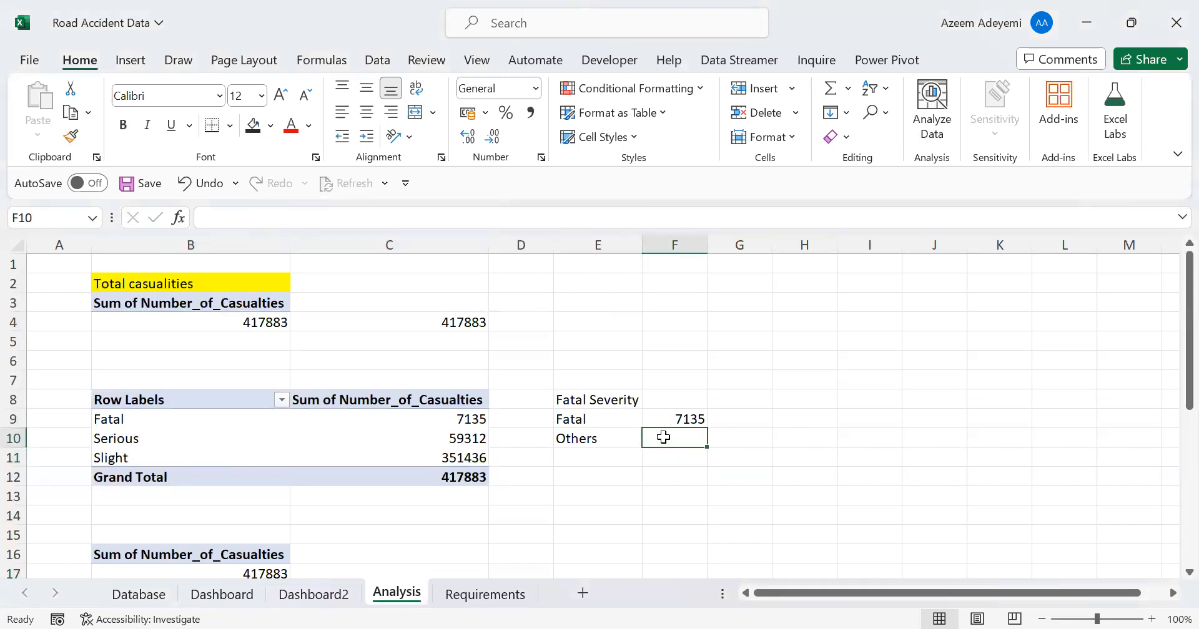
In F10, calculate Others as the sum of the pivot table's Serious and Slight casualties
type("=")
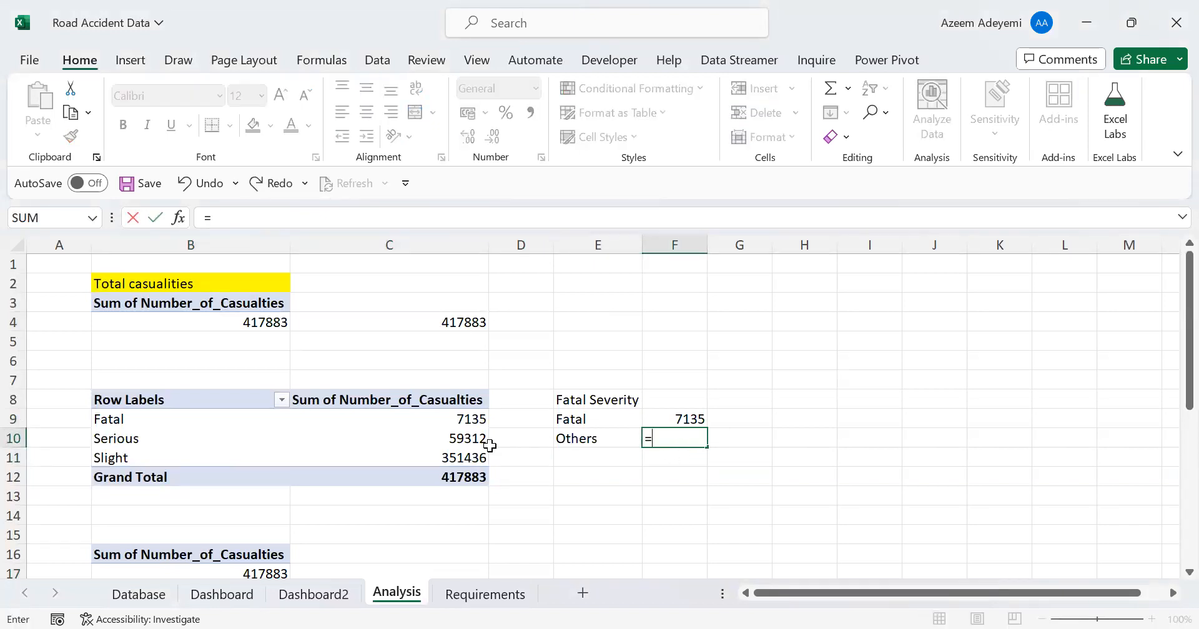
left_click(463, 440)
type("+")
left_click(452, 459)
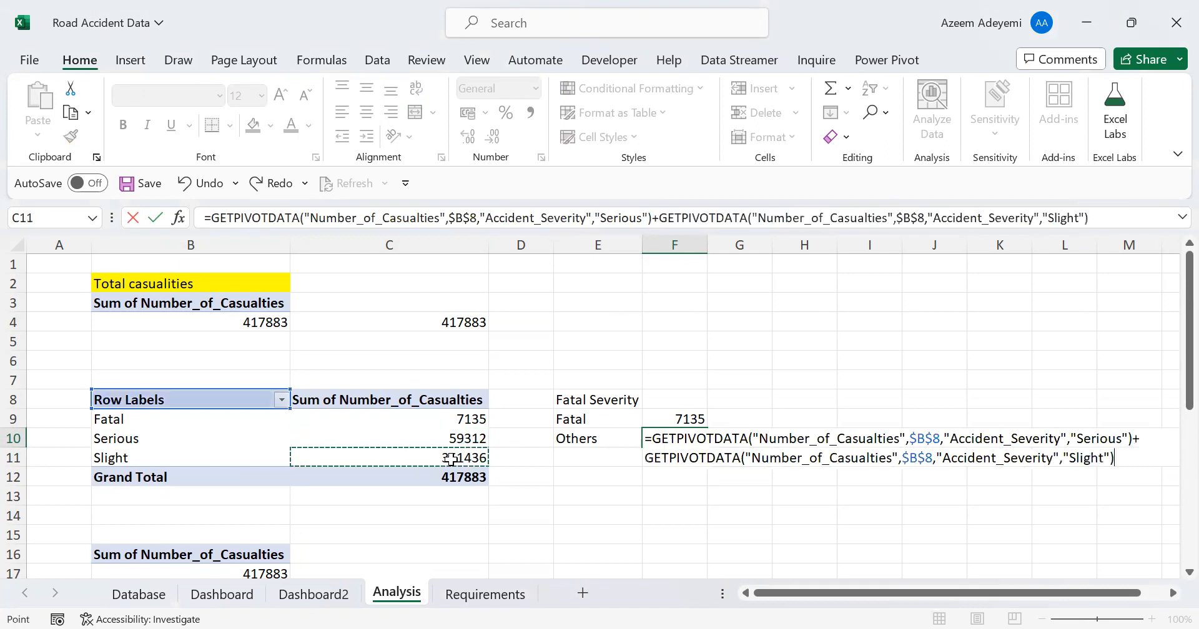
key("Return")
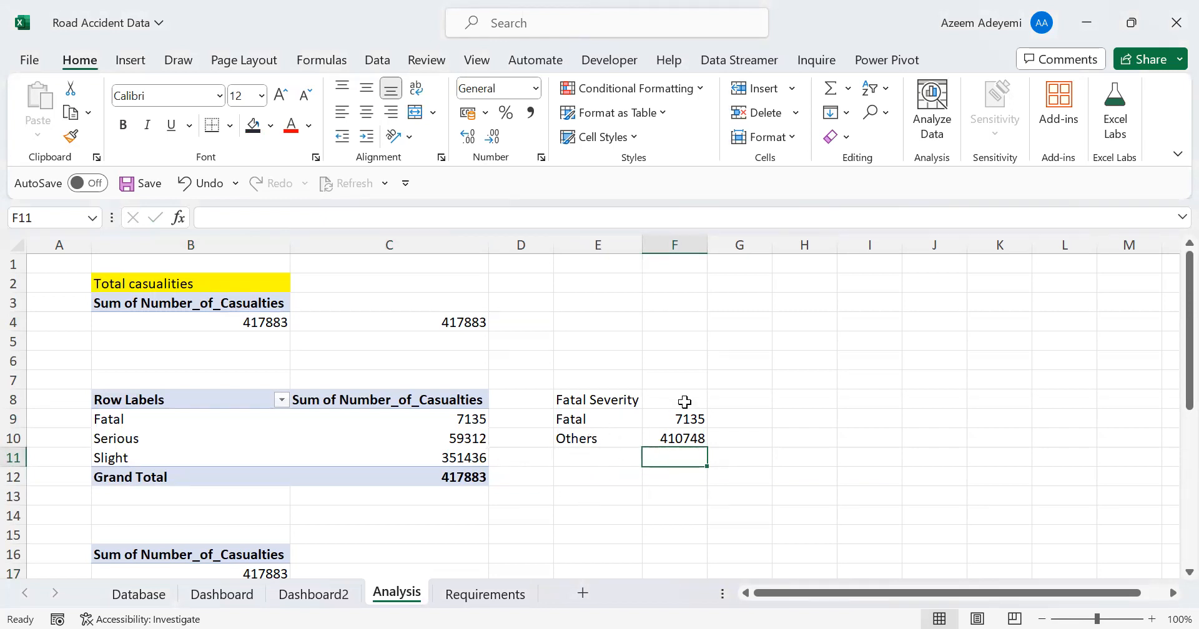
Calculate the Fatal share of casualties in G9 with the formula =F9/(F9+F10)
left_click(742, 417)
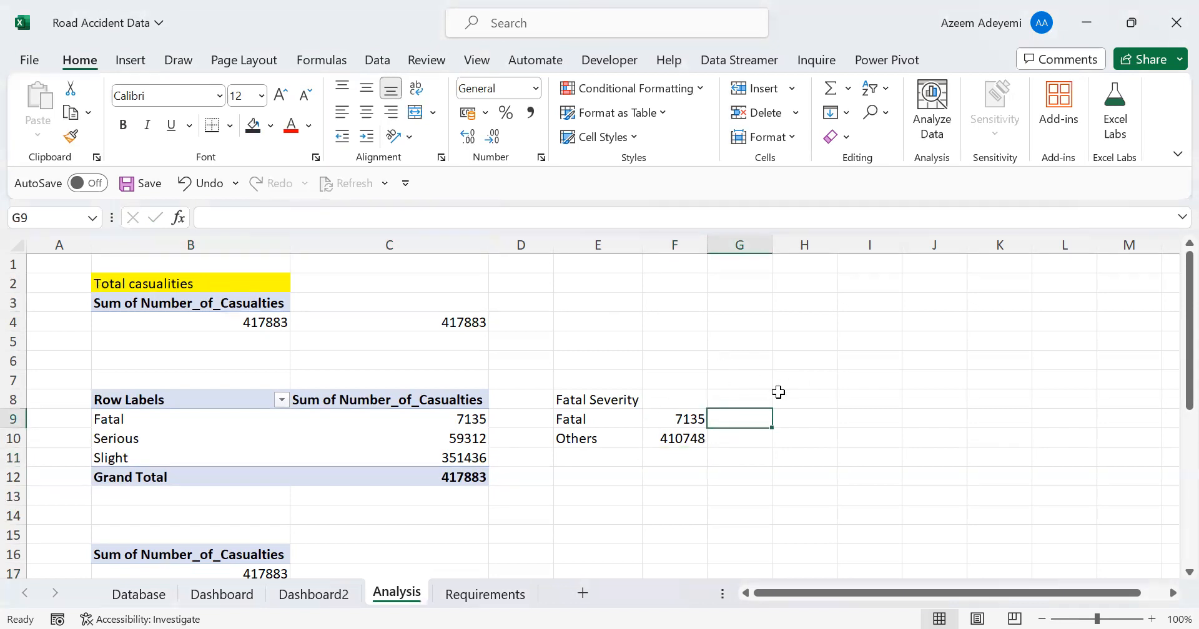
type("=")
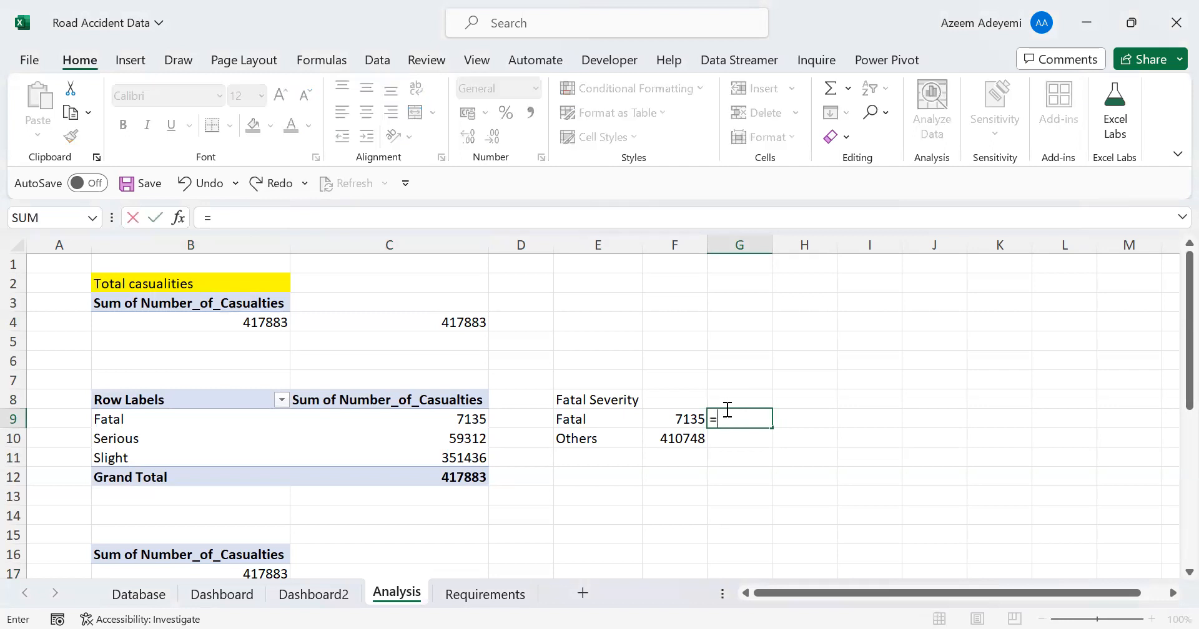
left_click(679, 419)
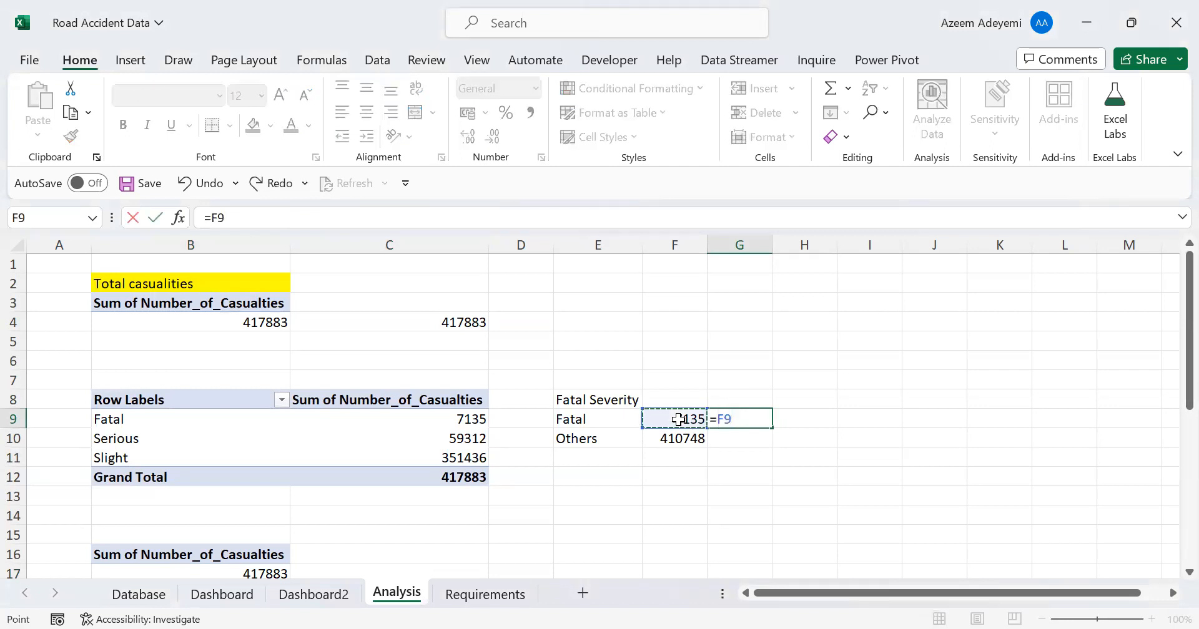
type("/(")
left_click(679, 420)
type("+")
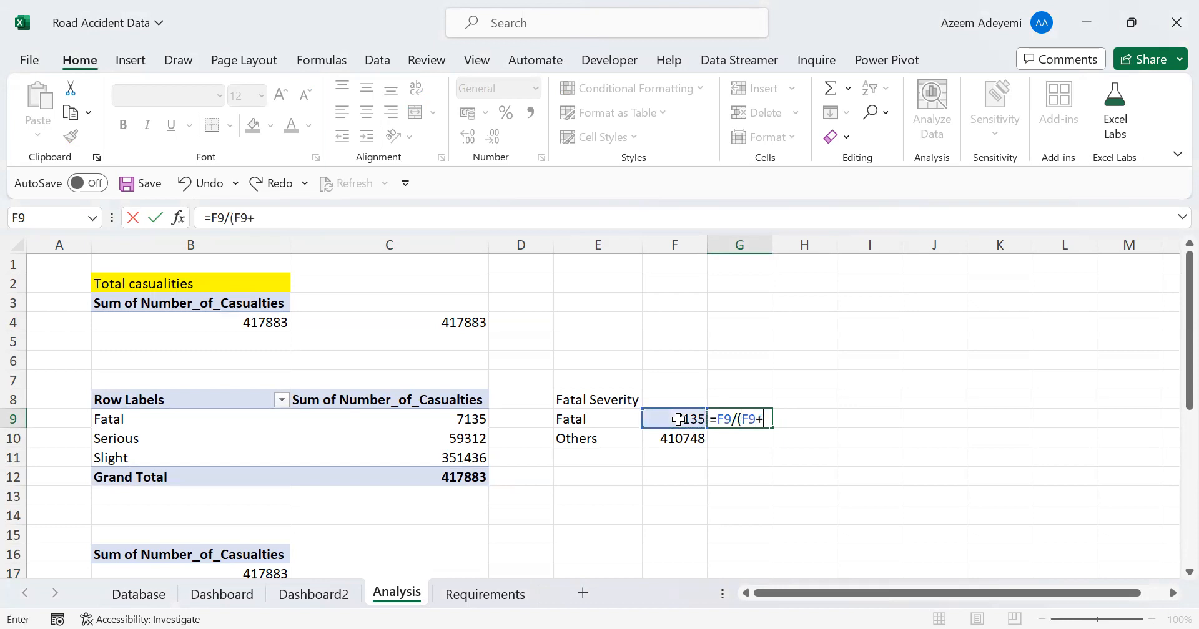
left_click(676, 440)
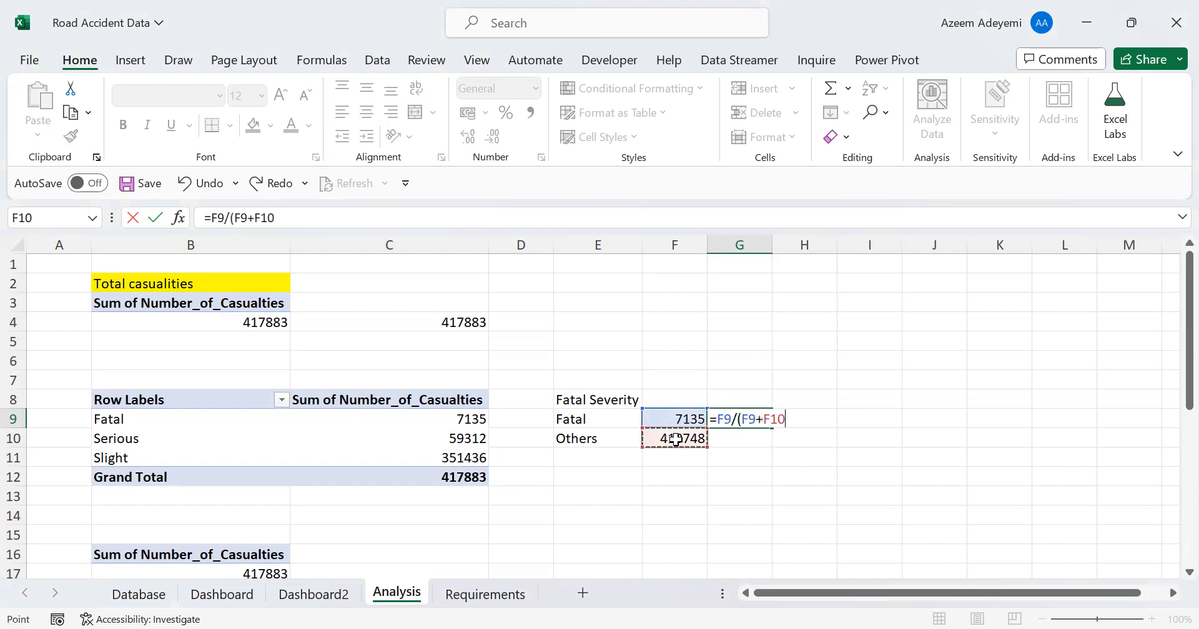
type(")")
key("Return")
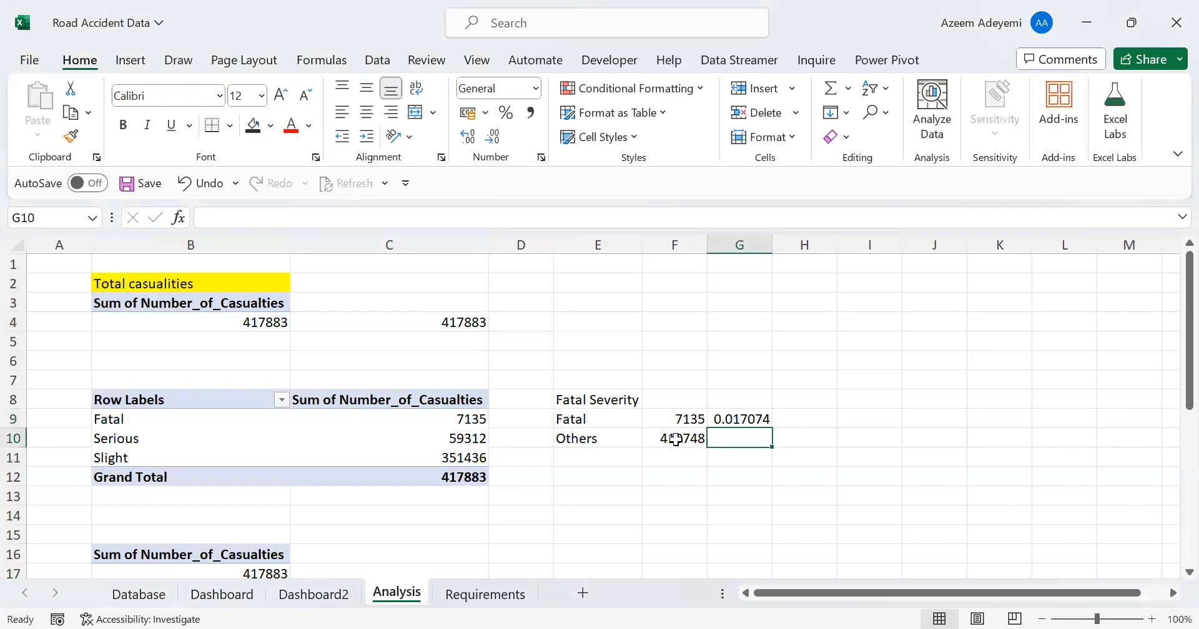
Format the Fatal share in G9 as a percentage with one decimal place
left_click(729, 424)
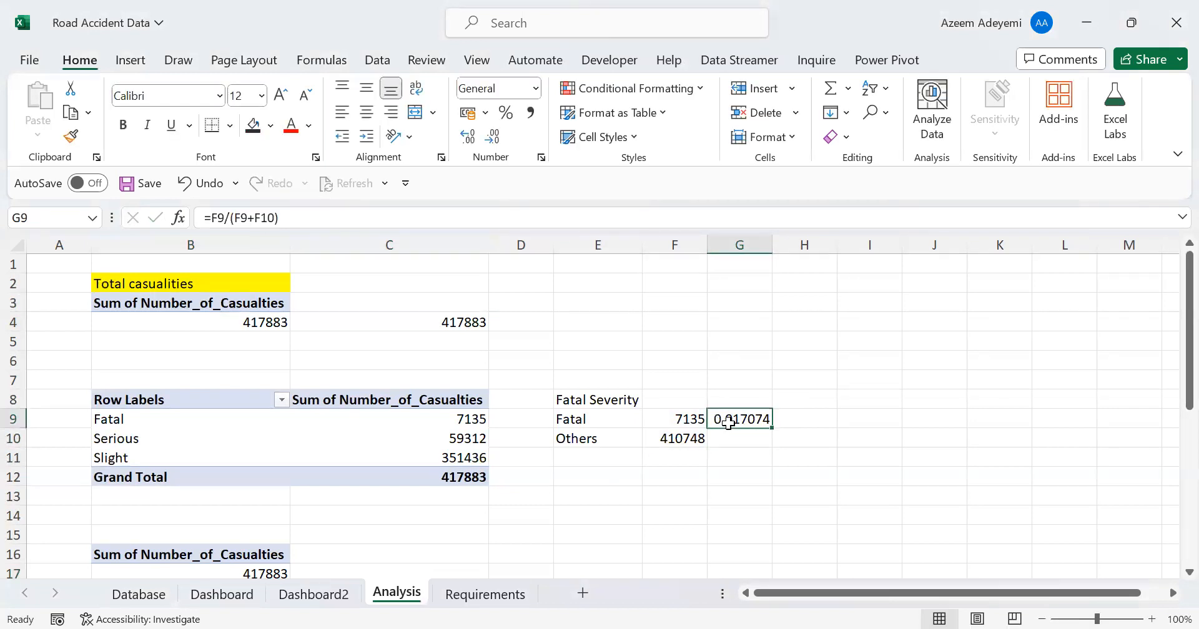
left_click(505, 115)
left_click(469, 140)
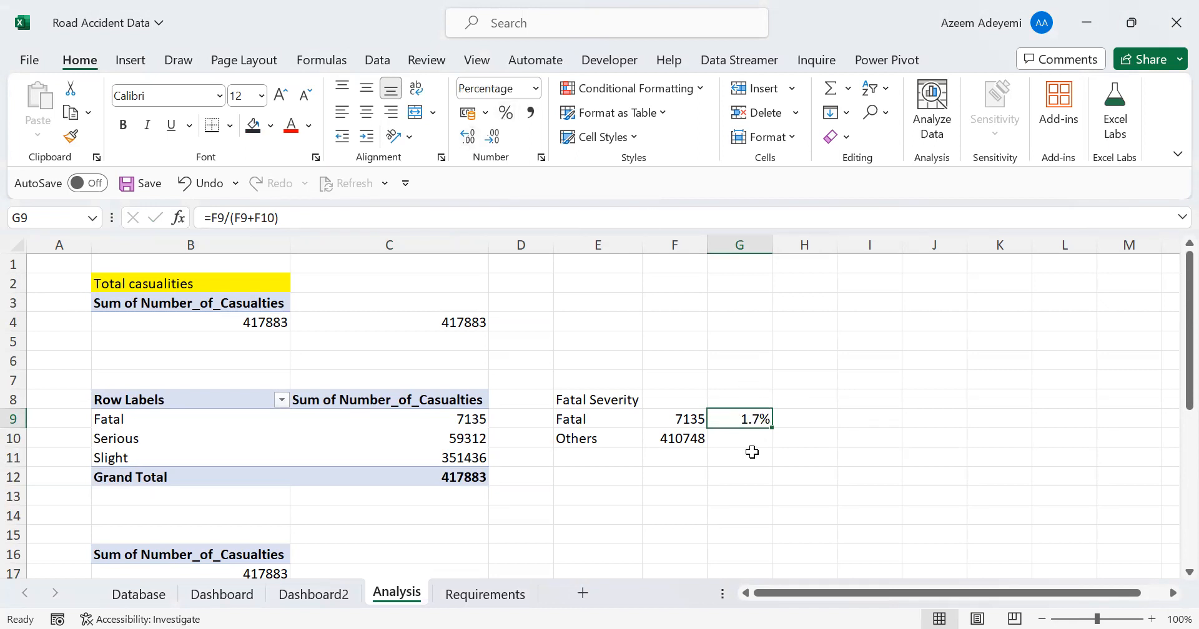
Calculate the Others share of casualties in G10 with the formula =F10/(F10+F9)
left_click(733, 438)
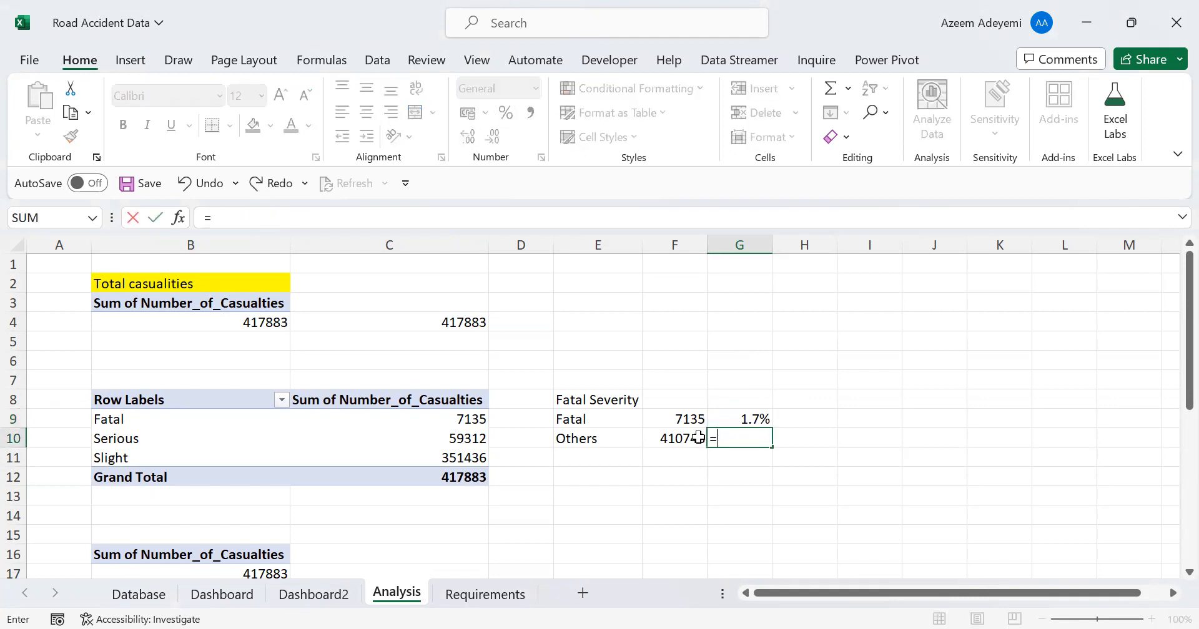
left_click(679, 439)
type("=F10/(")
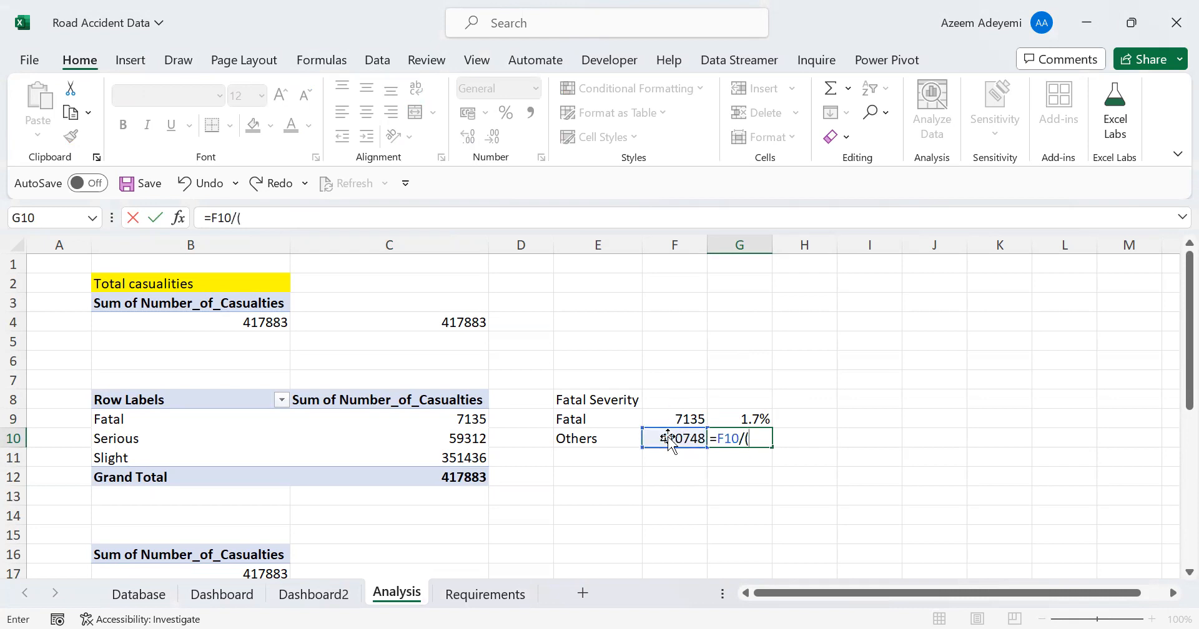
left_click(662, 439)
type("+")
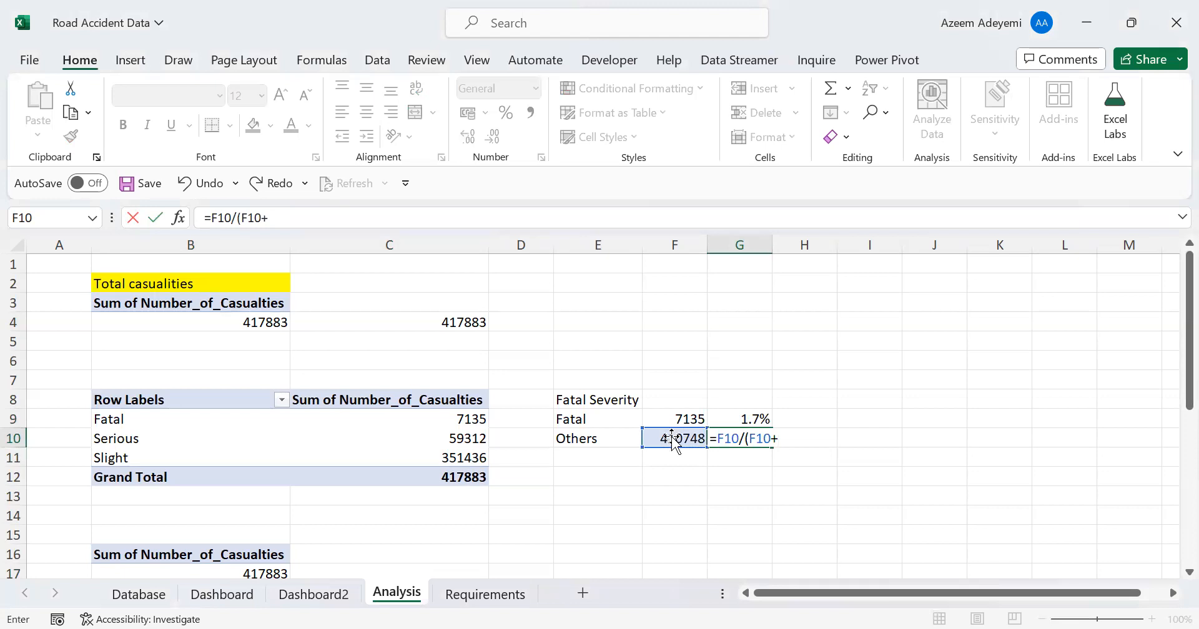
left_click(673, 419)
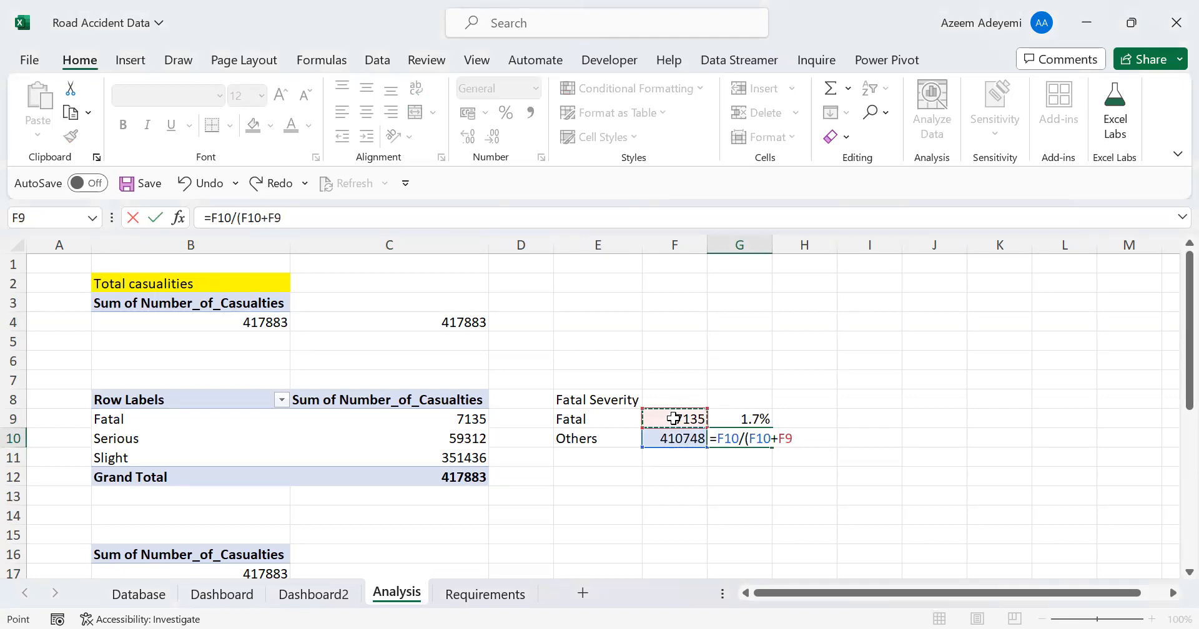
type(")")
key("Return")
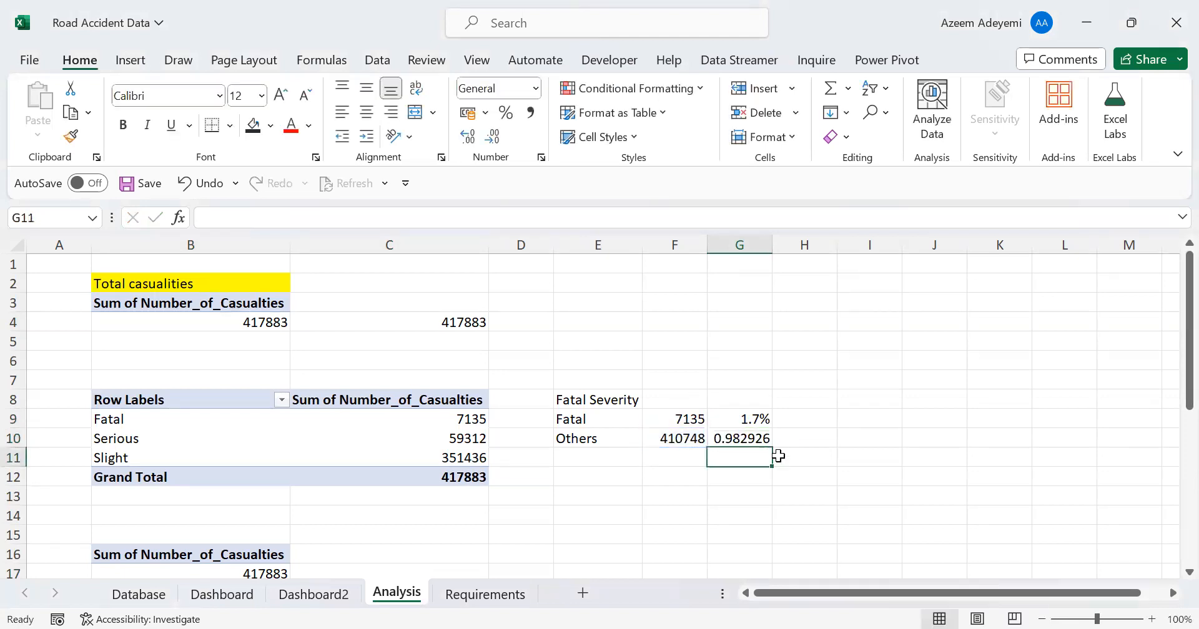
Format the Others share in G10 as a percentage with one decimal place
left_click(744, 439)
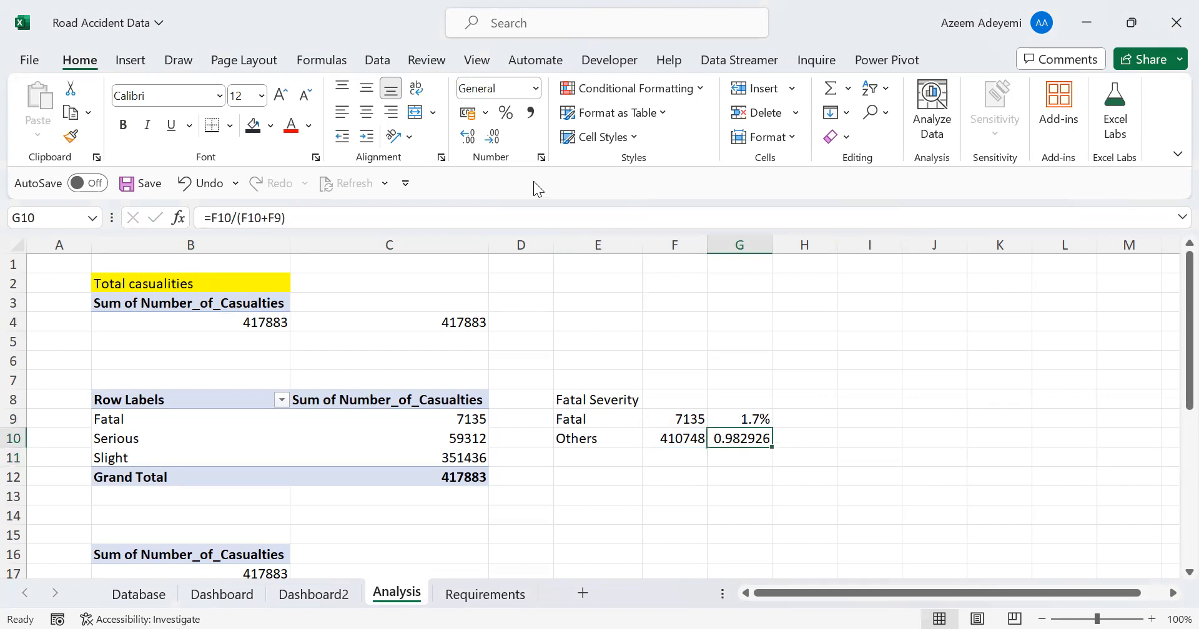
left_click(506, 113)
left_click(467, 138)
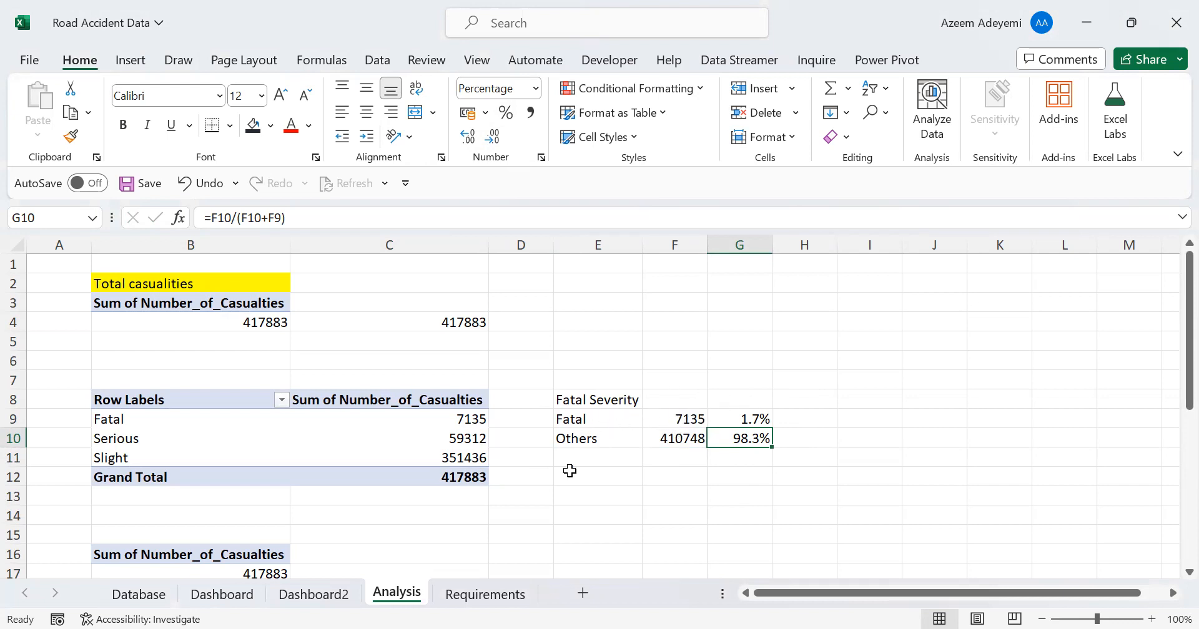
Hide the Dashboard2 sheet and return to the Dashboard sheet
left_click(228, 597)
left_click(319, 596)
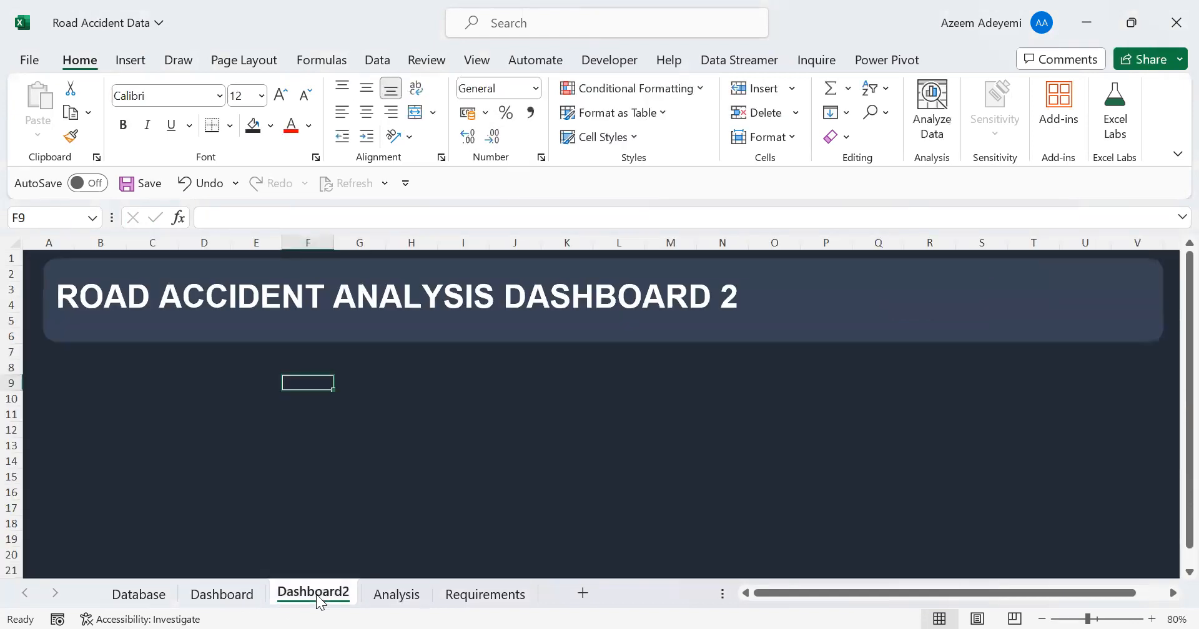
right_click(319, 597)
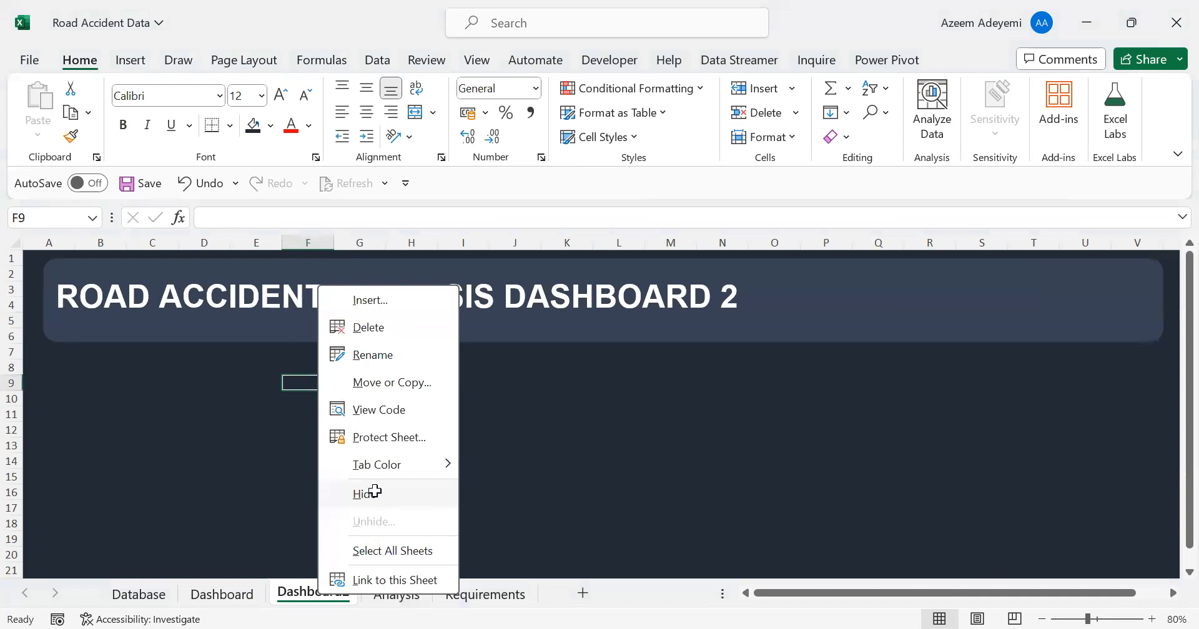
left_click(375, 492)
left_click(211, 595)
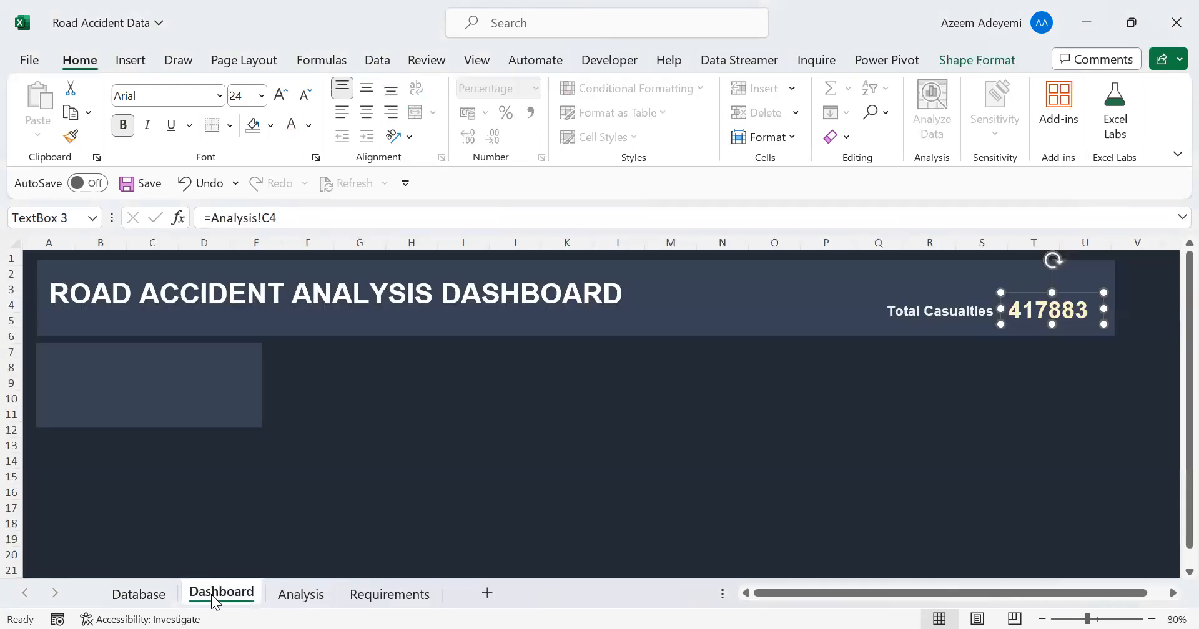
Duplicate the Total Casualties label and place the copy at the top of the empty card below the dashboard title
left_click(139, 412)
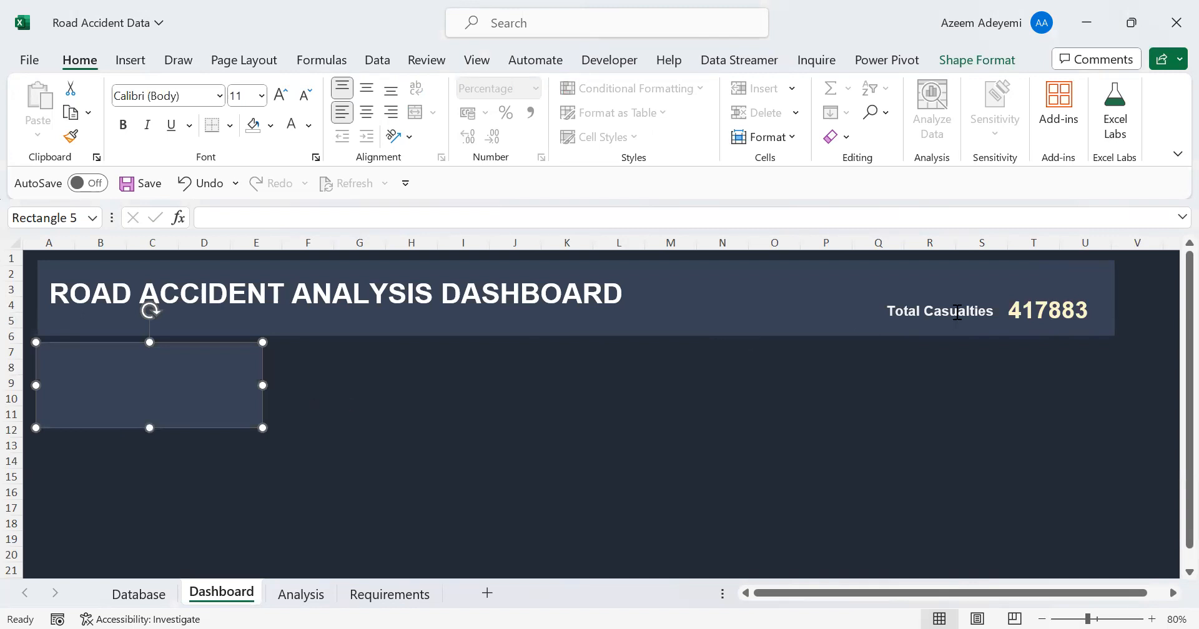
left_click(939, 311)
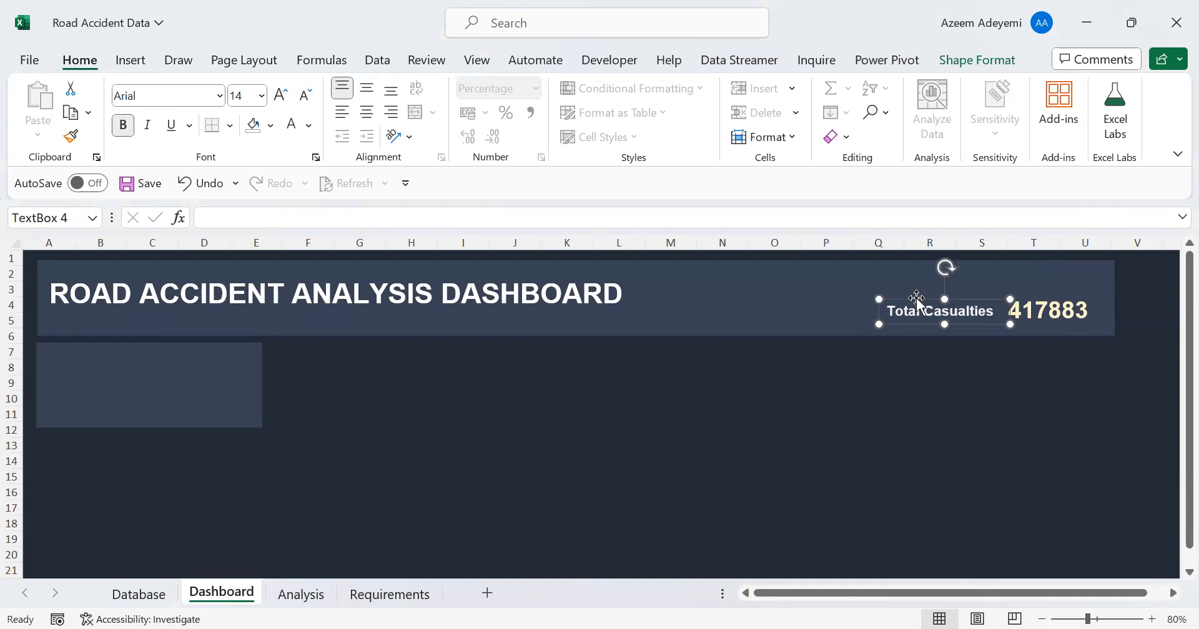
key("ctrl+d")
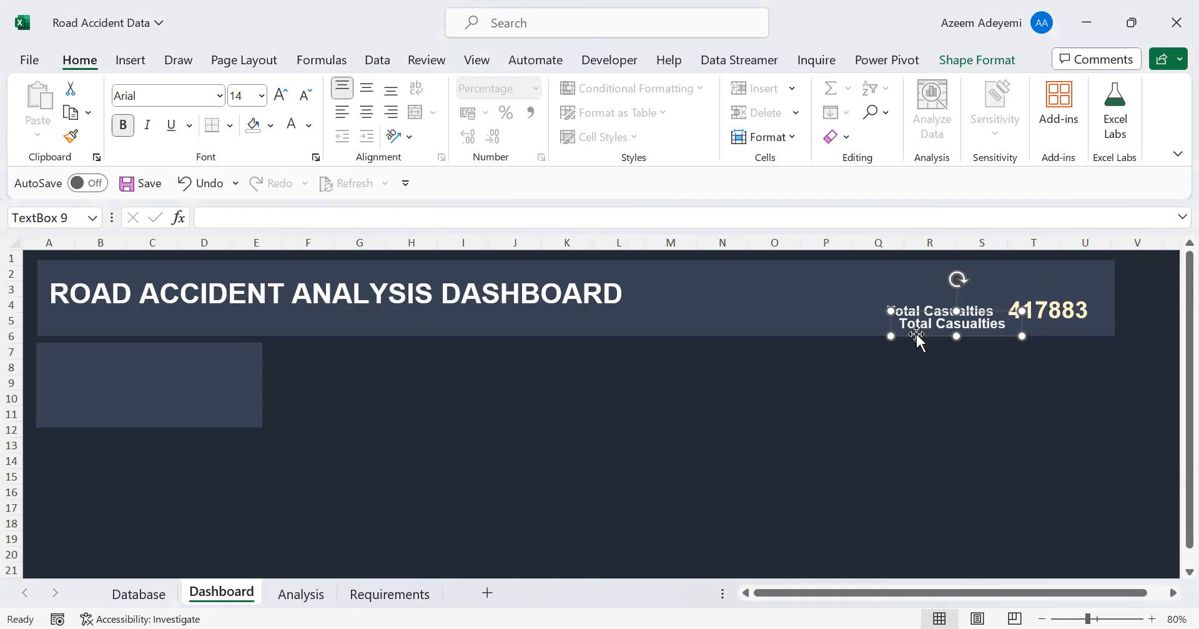
left_click_drag(915, 336, 66, 367)
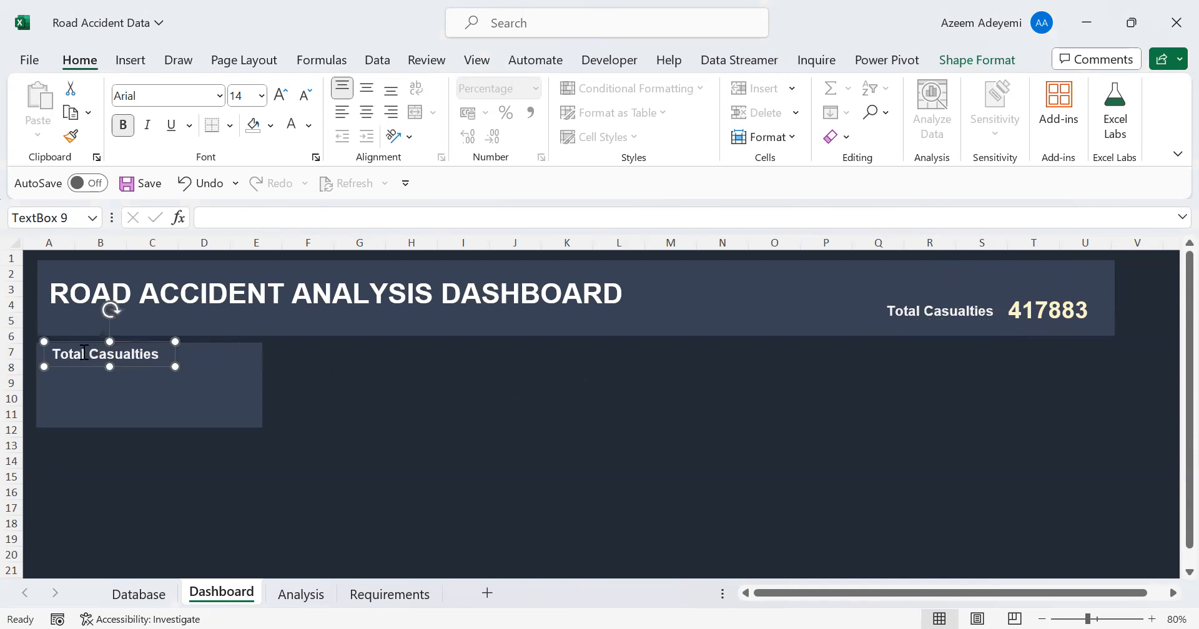
Change the copied label's text to Fatal Casualties and shift it slightly towards the card's centre
double_click(64, 351)
type("Fatal")
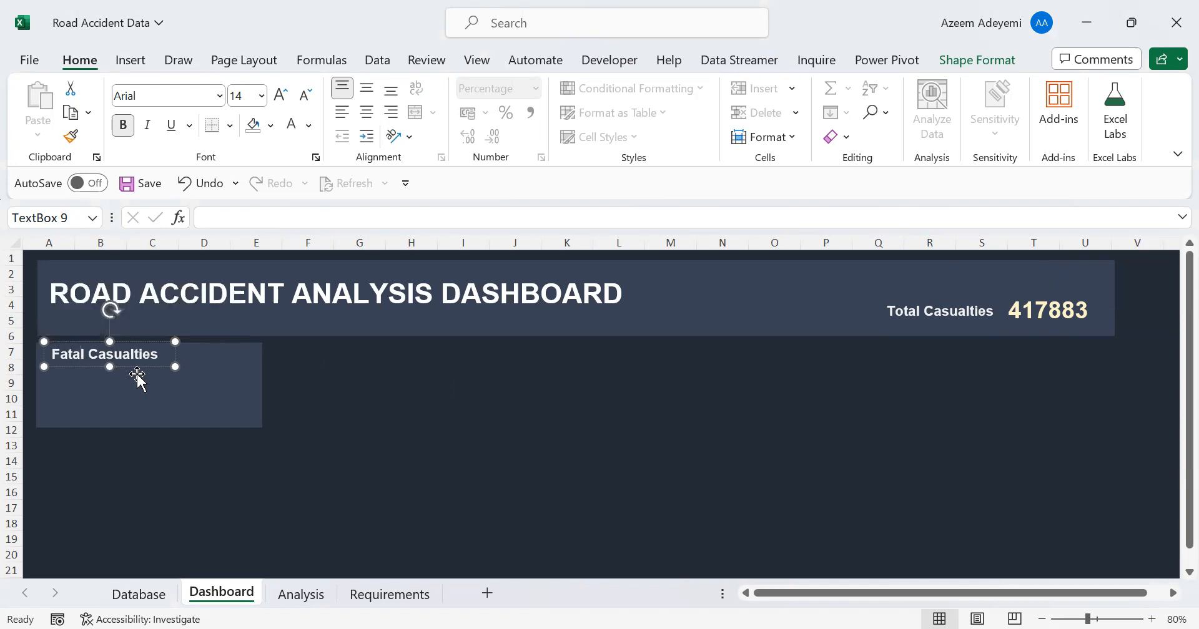
left_click_drag(158, 367, 176, 368)
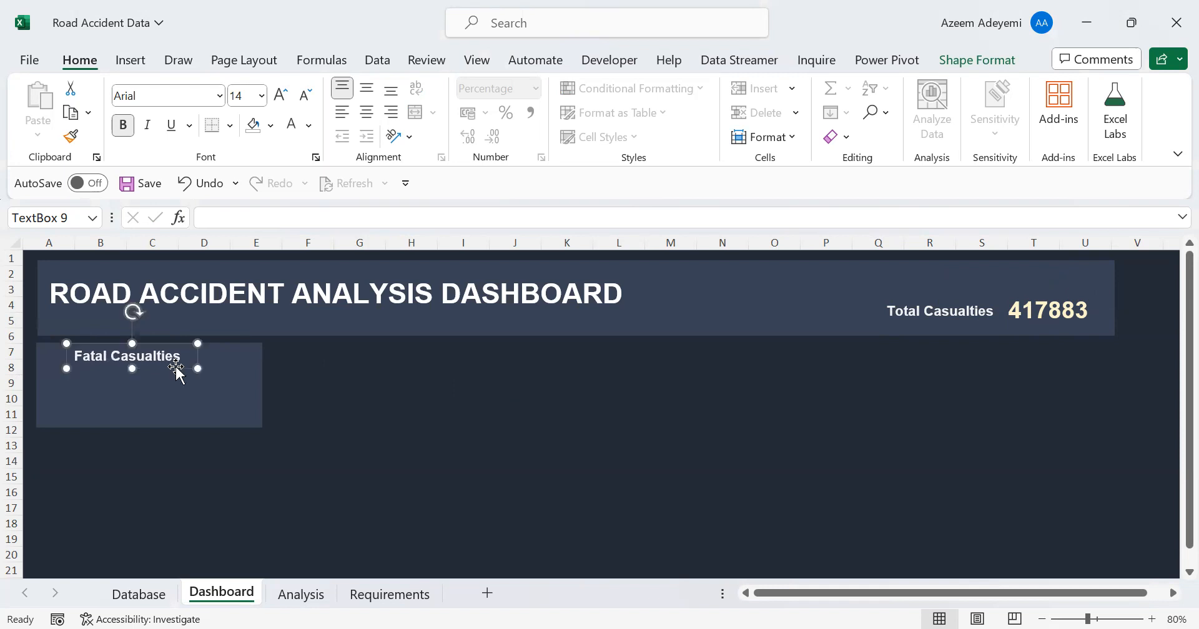
left_click(320, 382)
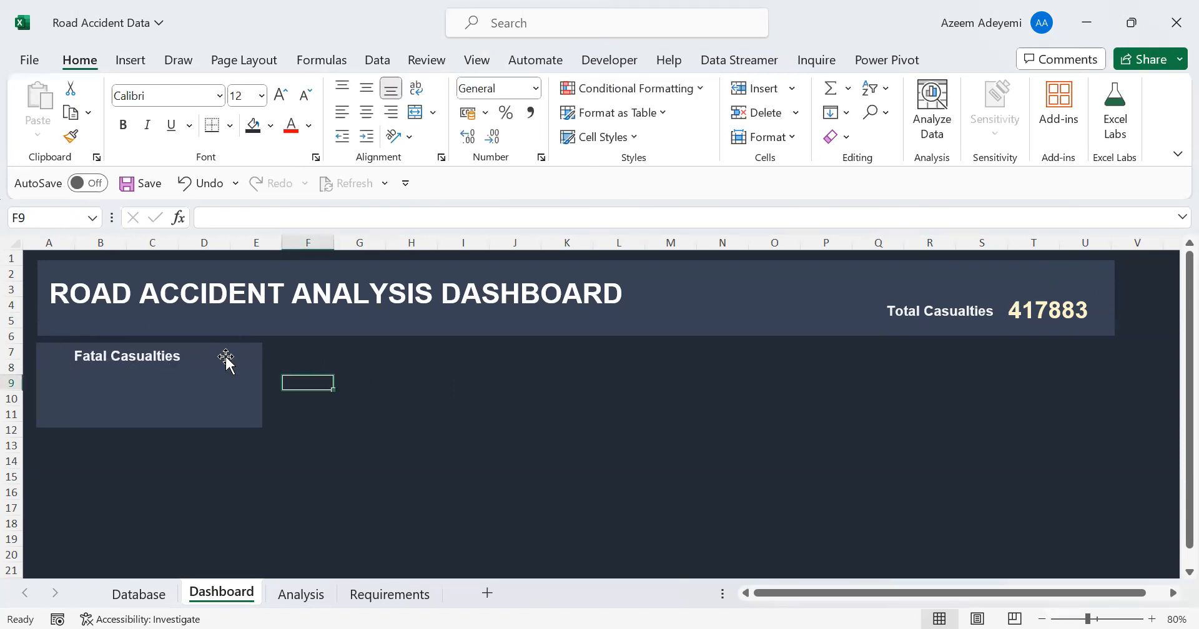
Draw a text box about 5.6 × 1 cm beneath the Fatal Casualties label on its card
left_click(1062, 310)
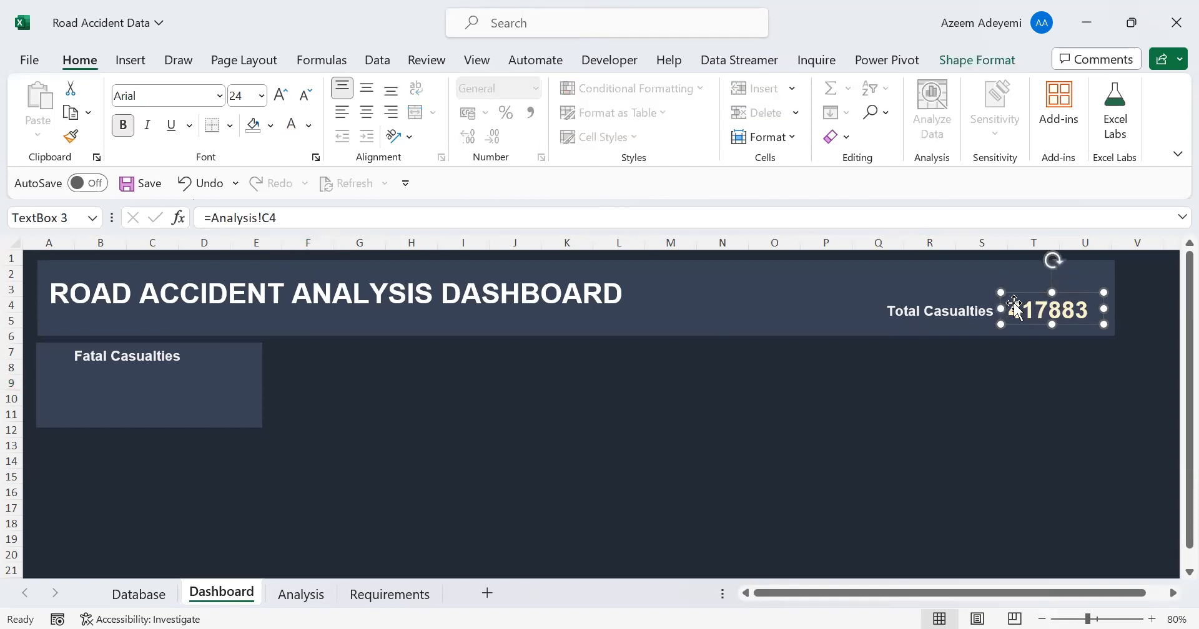
left_click(403, 476)
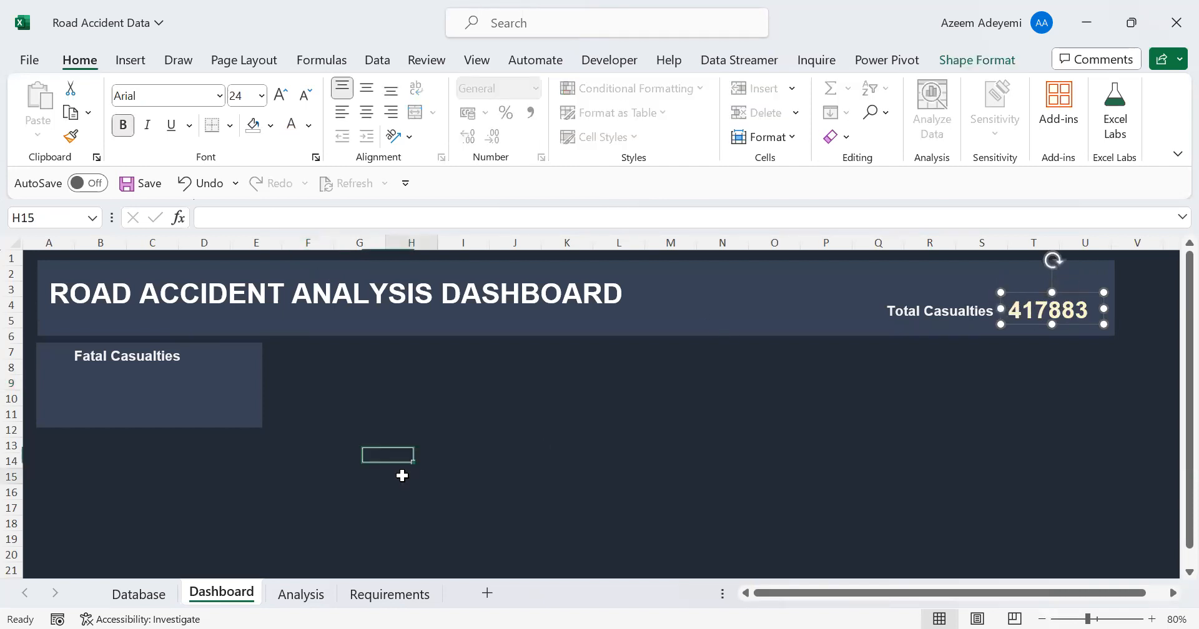
left_click(141, 61)
left_click(1026, 138)
left_click(978, 209)
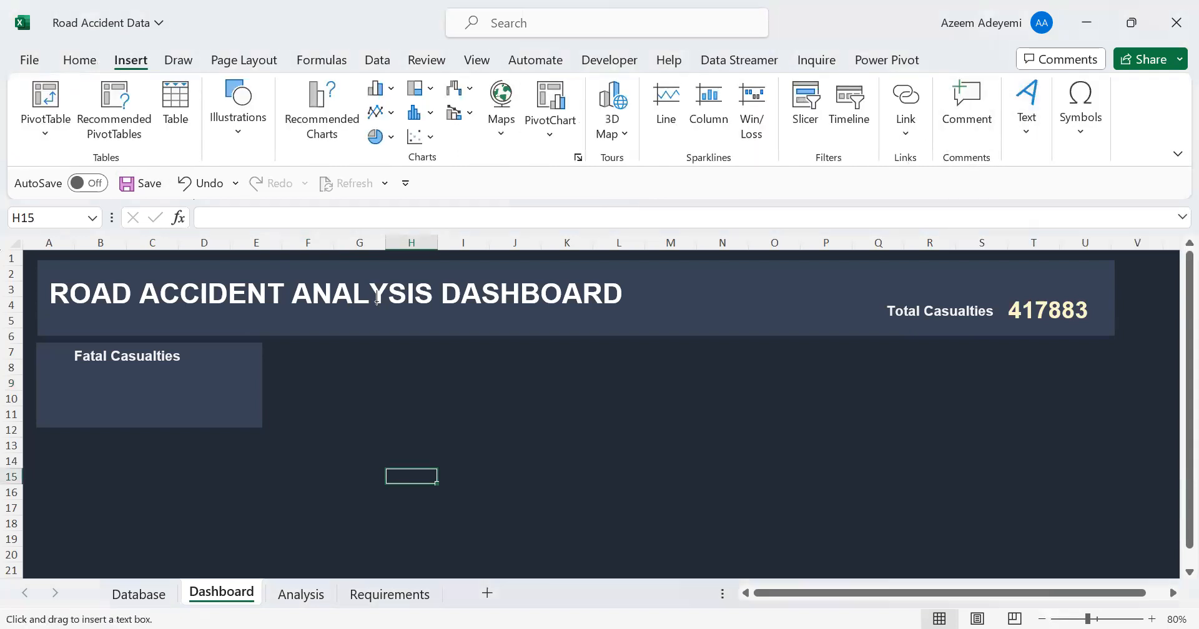
left_click_drag(52, 389, 210, 417)
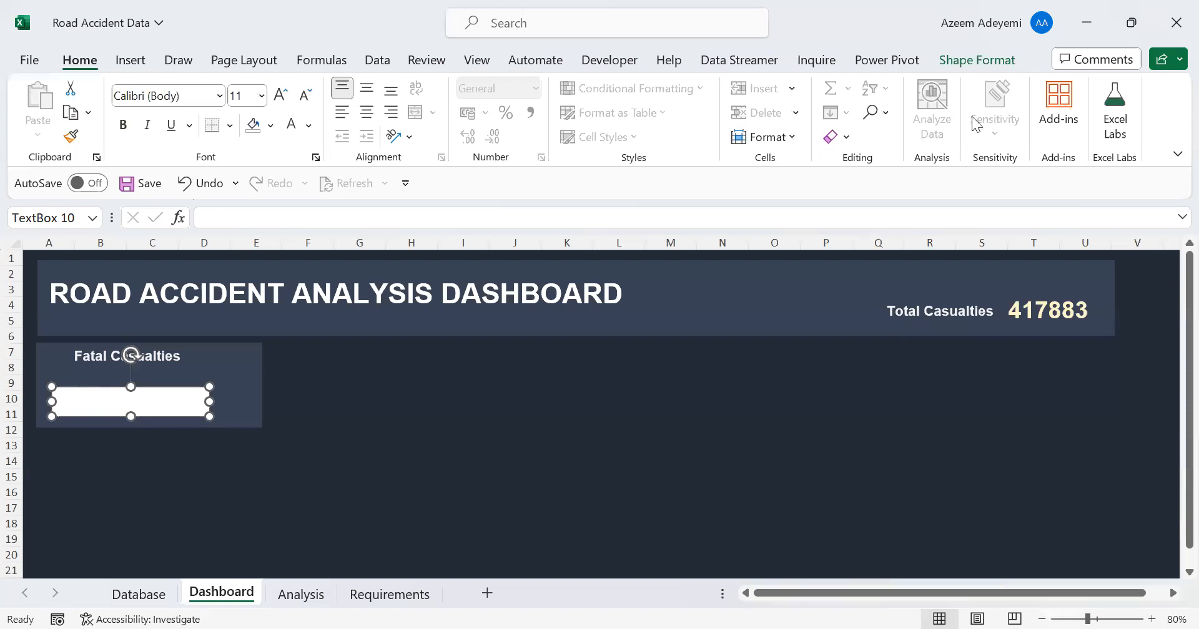
Remove the new text box's fill and outline, and nudge it slightly towards the card's upper-left corner
left_click(977, 60)
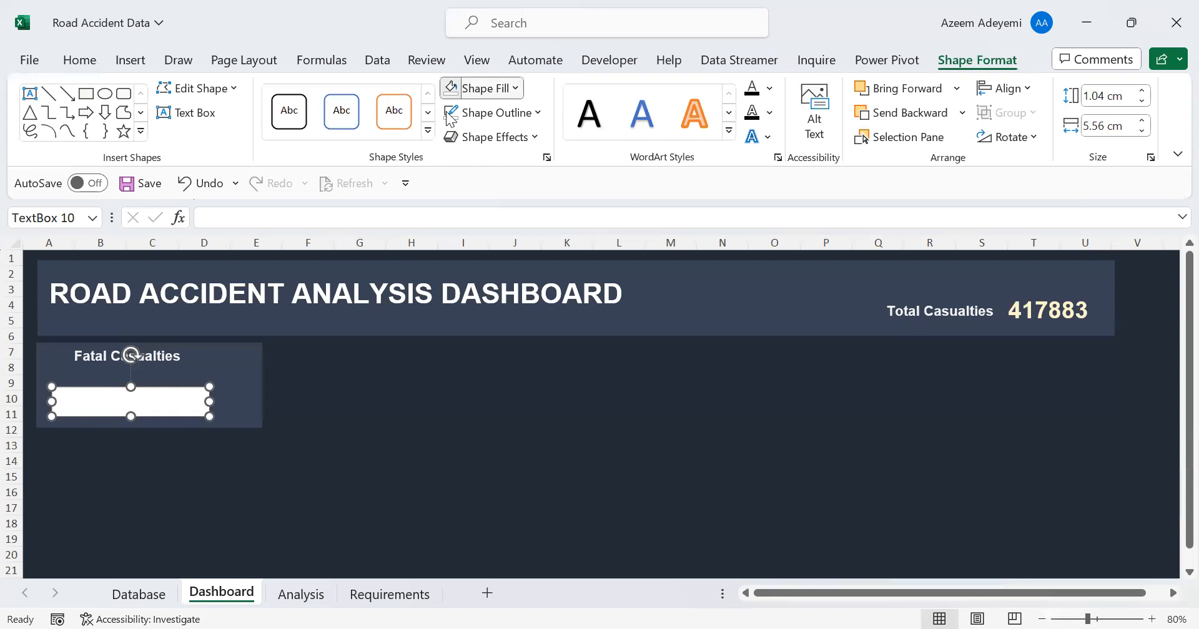
left_click(481, 88)
key("Escape")
left_click(493, 113)
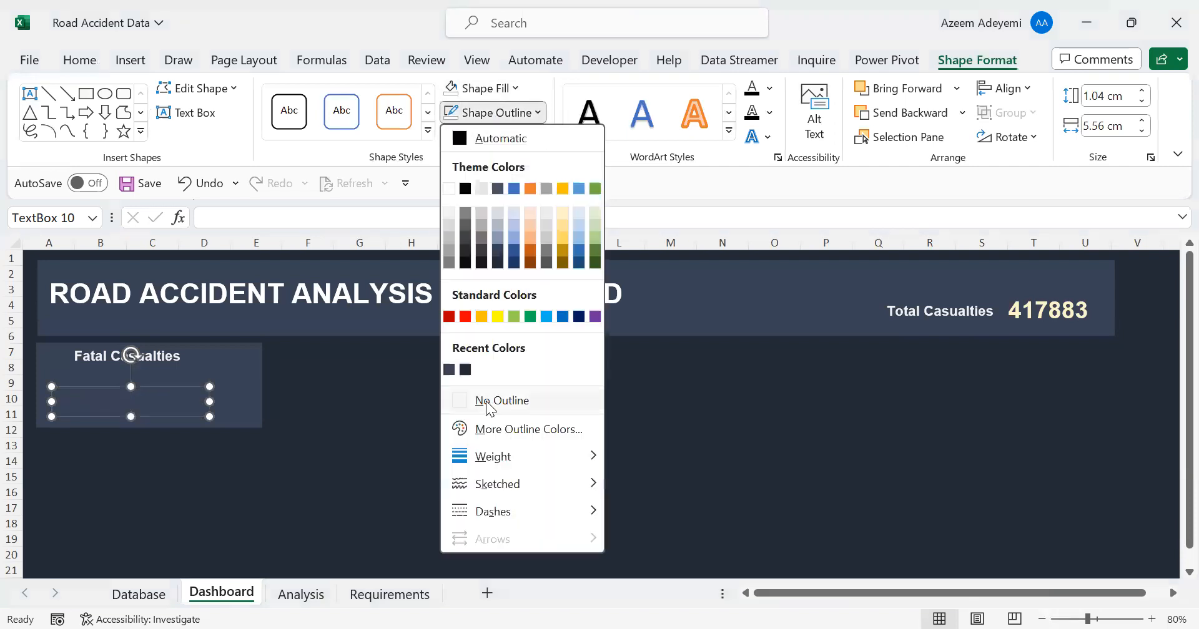
left_click(488, 403)
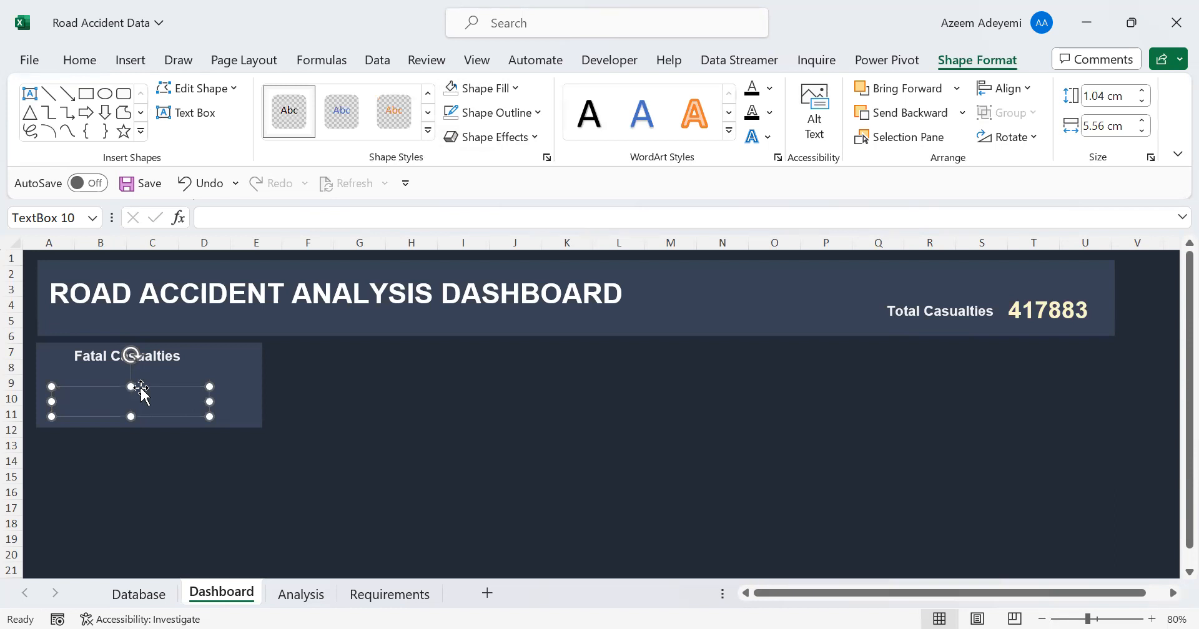
left_click_drag(141, 391, 133, 389)
left_click(224, 444)
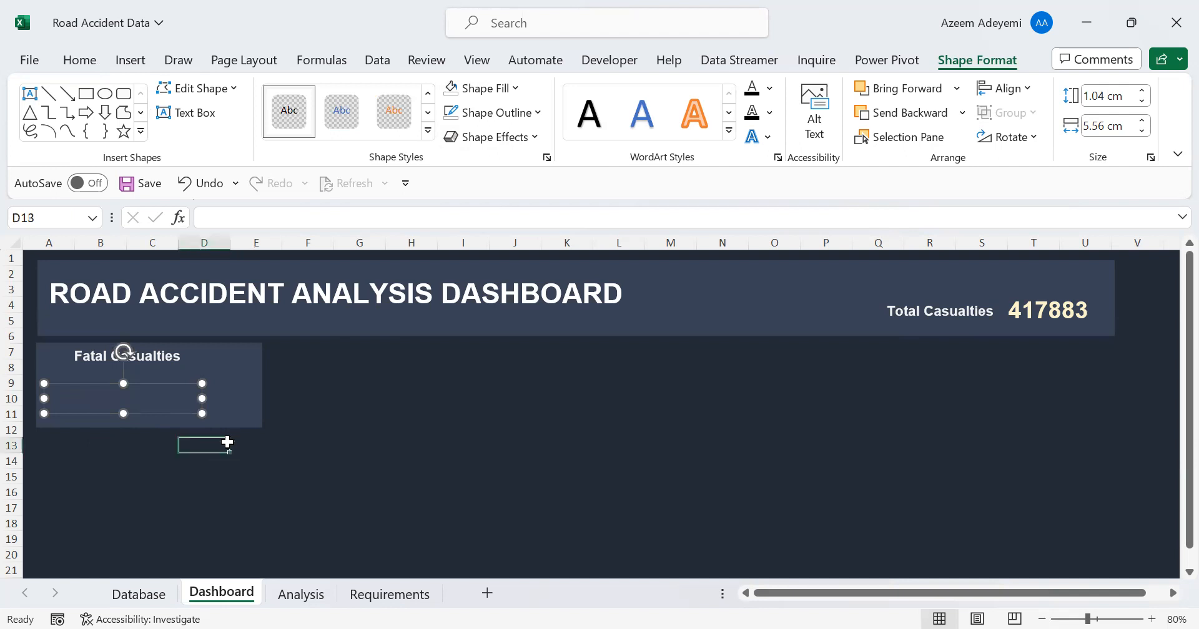
Link the text box below the Fatal Casualties label to the fatal count with the formula =Analysis!F9
left_click(134, 394)
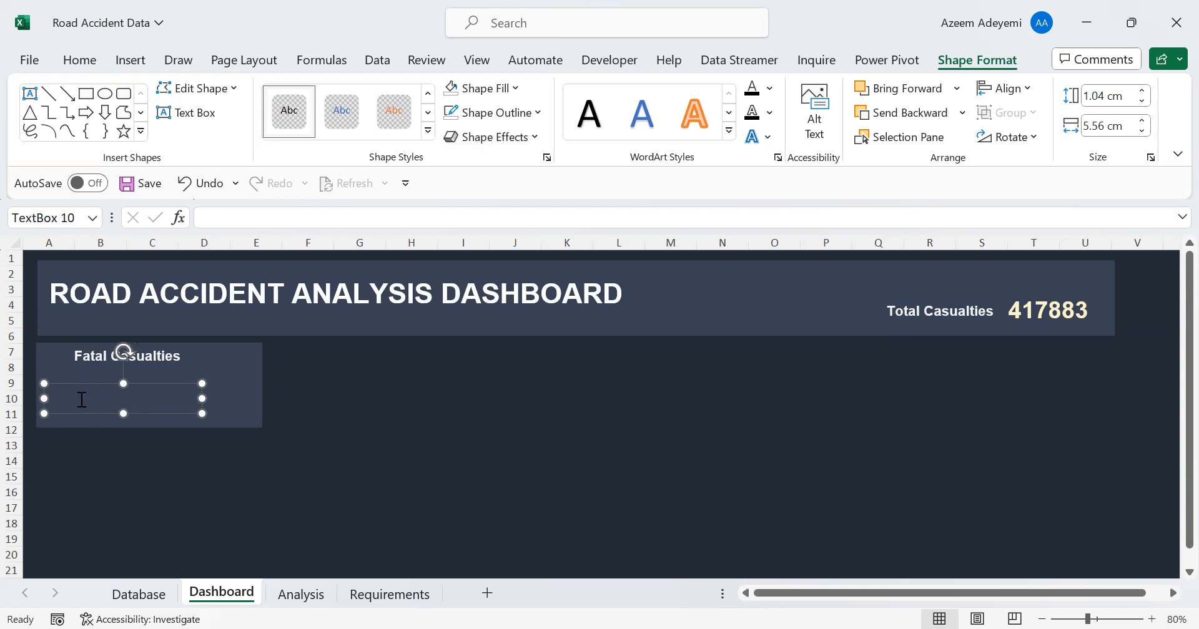
left_click(212, 218)
type("=")
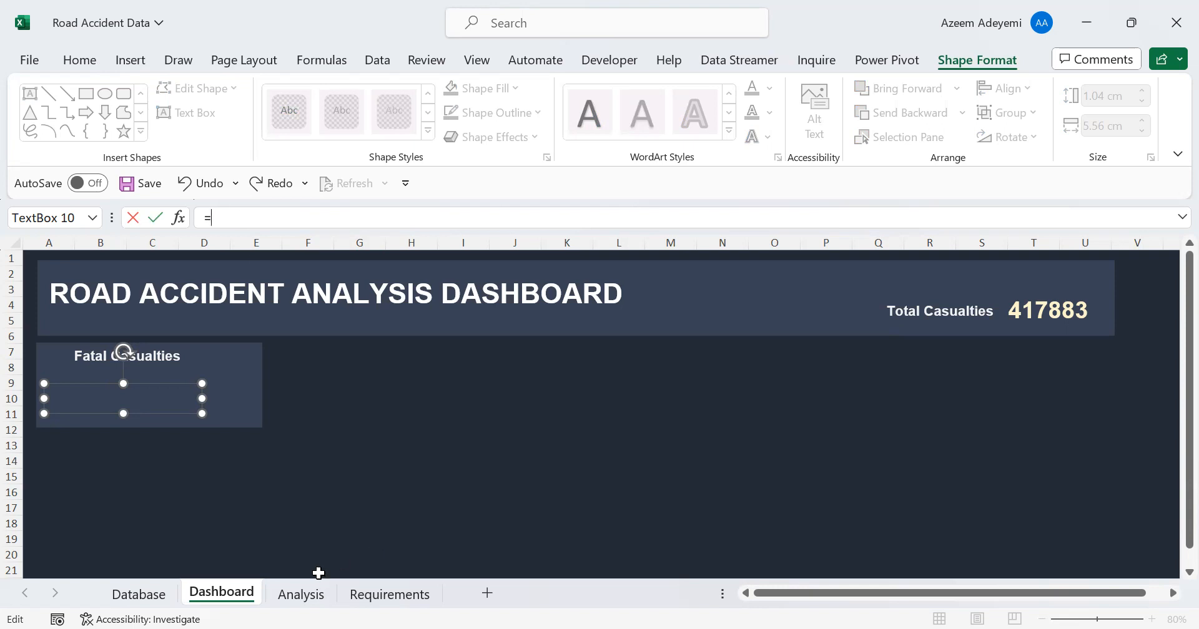
left_click(301, 594)
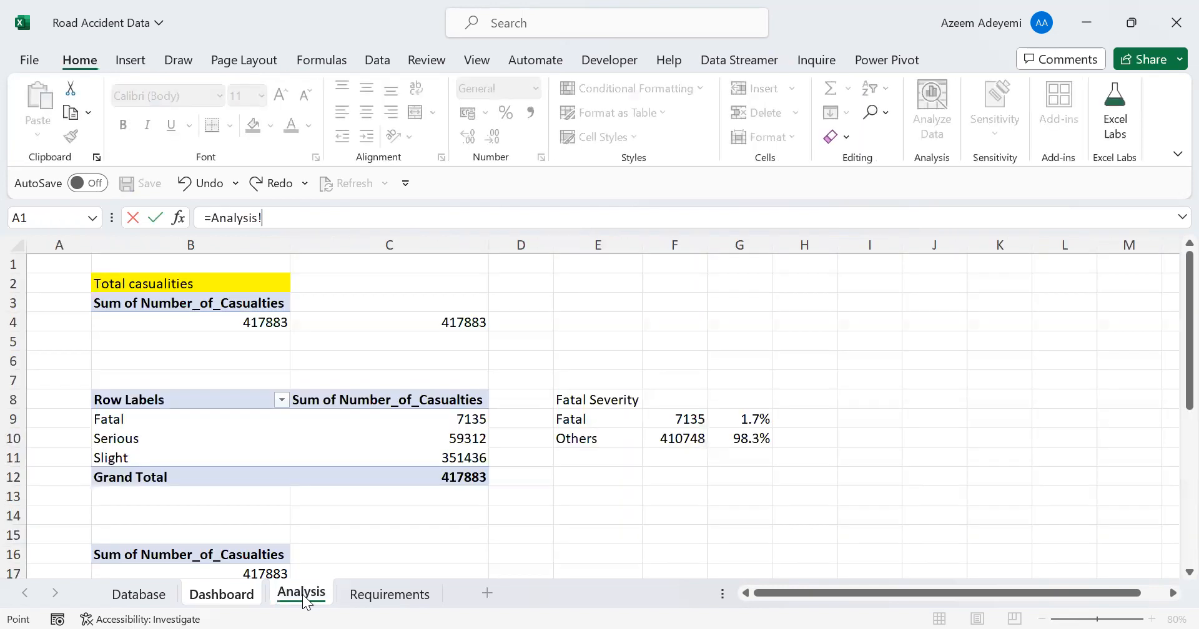
left_click(686, 418)
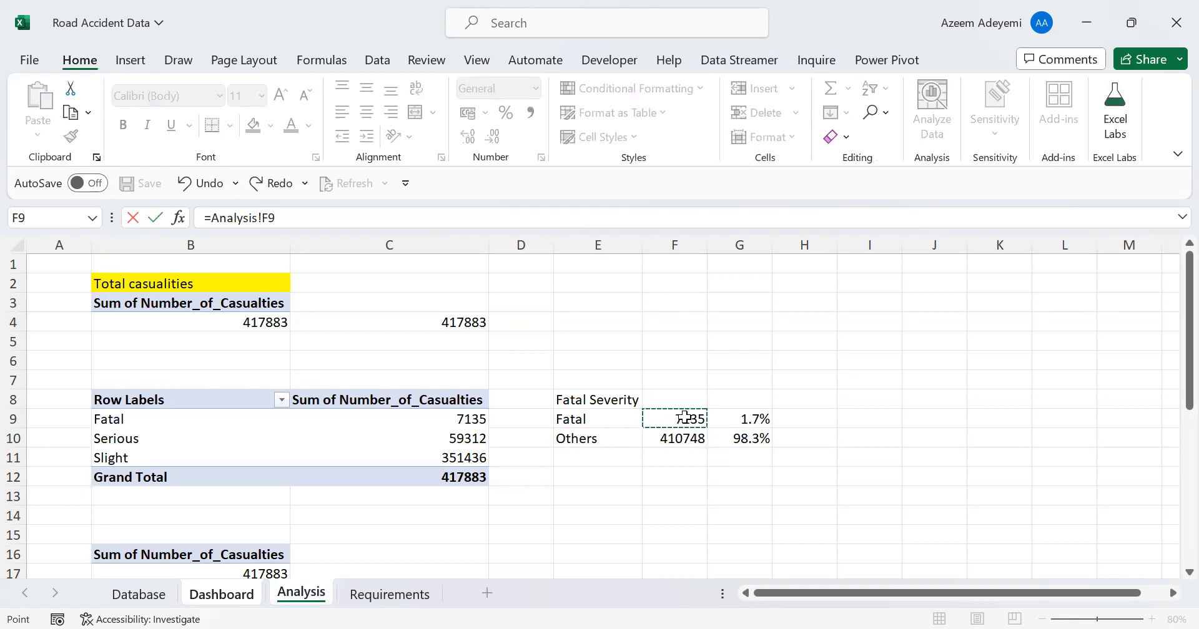
key("Return")
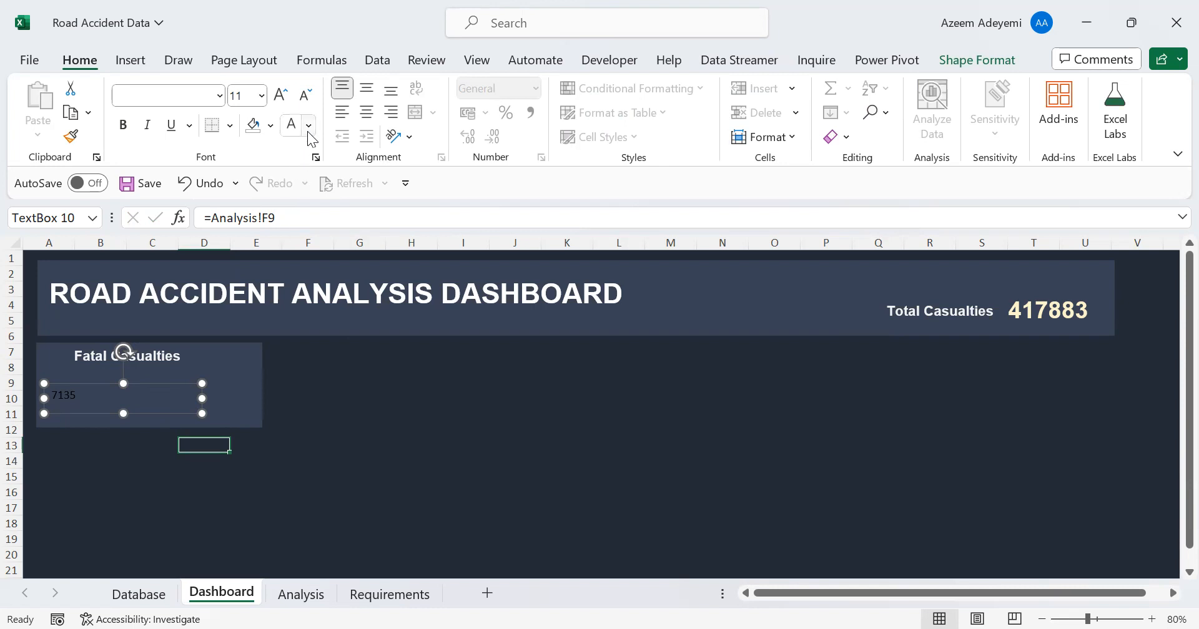
Set the linked fatal casualties number's font to Arial, size 26
left_click(173, 96)
type("Arial")
key("Return")
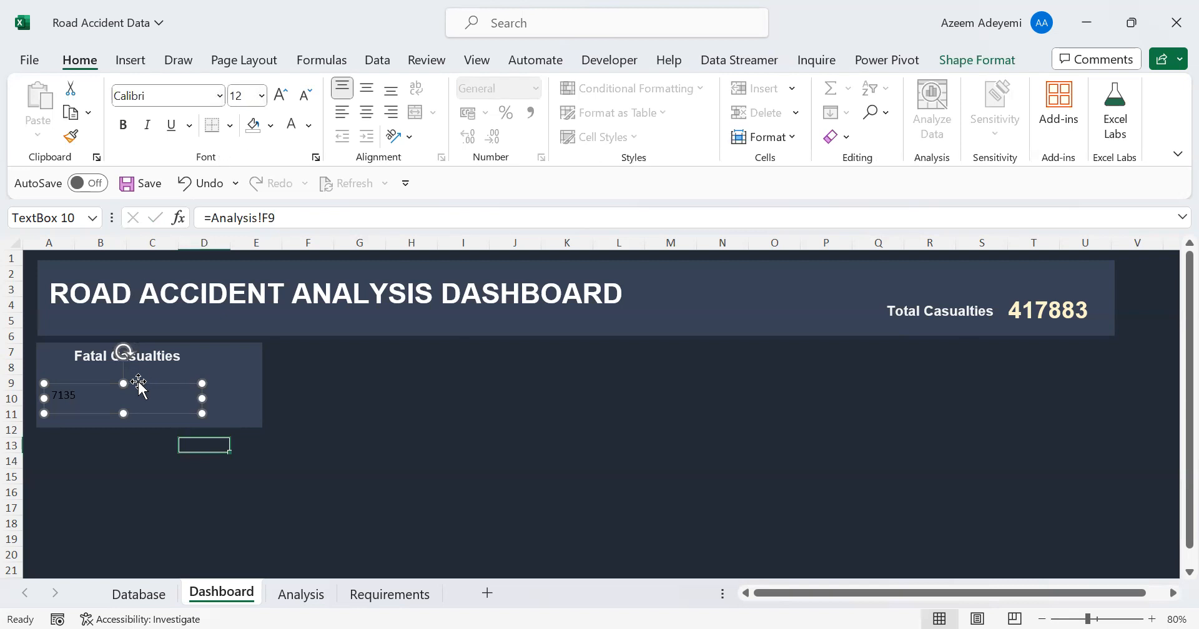
left_click(155, 90)
type("Arial")
key("Return")
left_click(251, 98)
type("26")
key("Return")
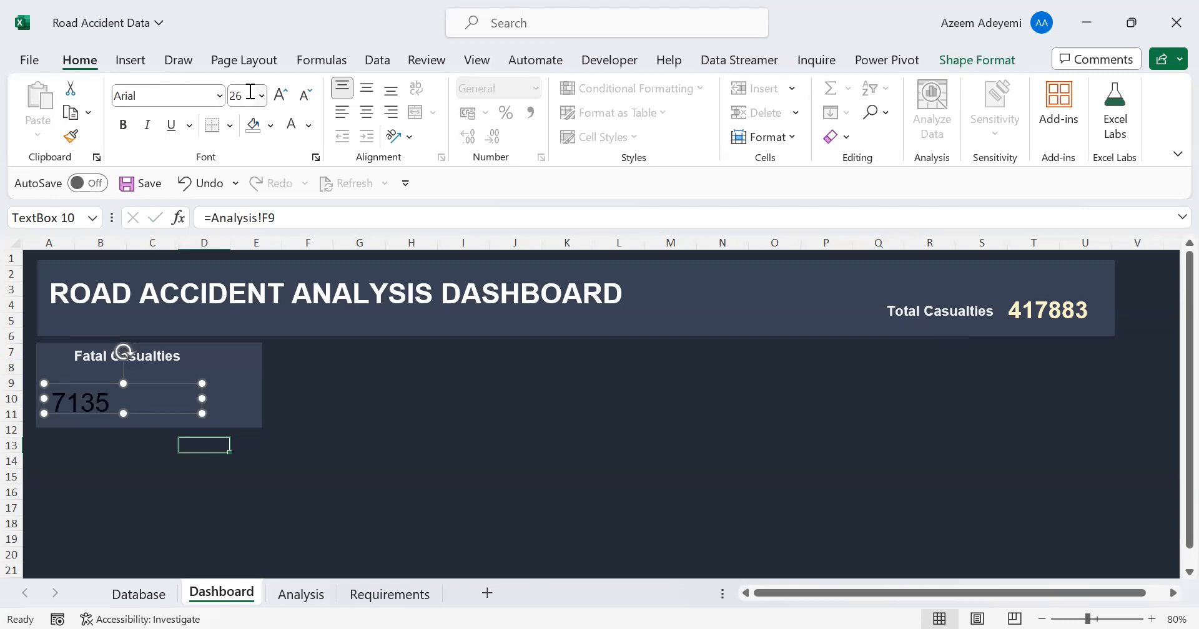
Make the fatal casualties number bold and light grey, and shrink and reposition its text box beneath the label
left_click(131, 131)
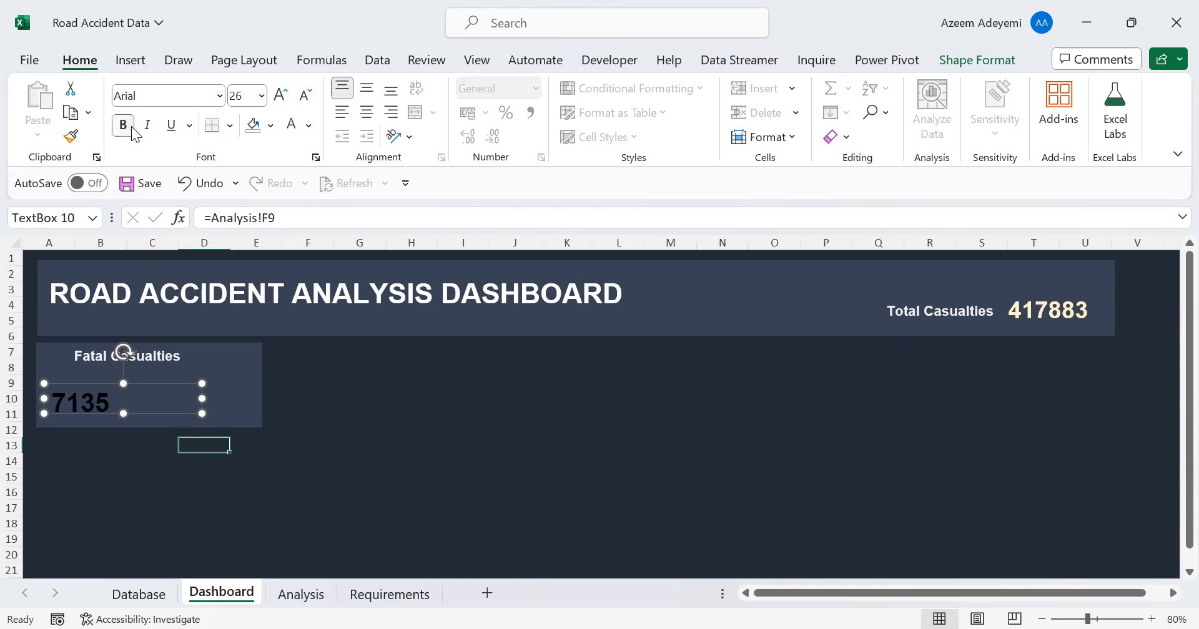
left_click(309, 129)
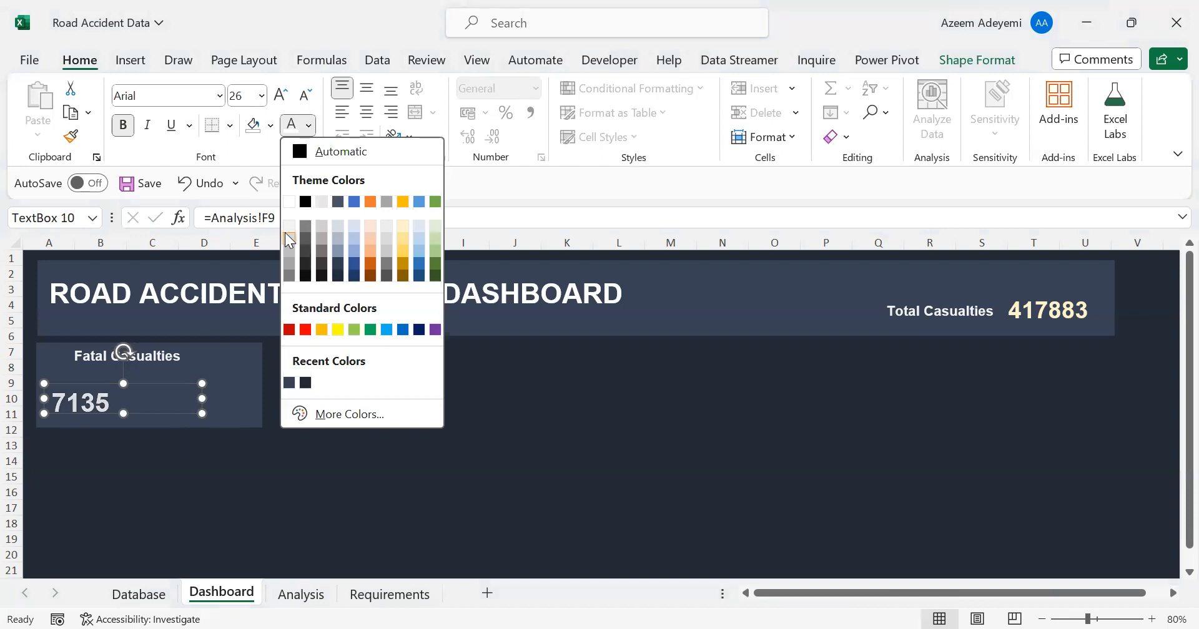
left_click(288, 229)
left_click_drag(139, 387, 158, 380)
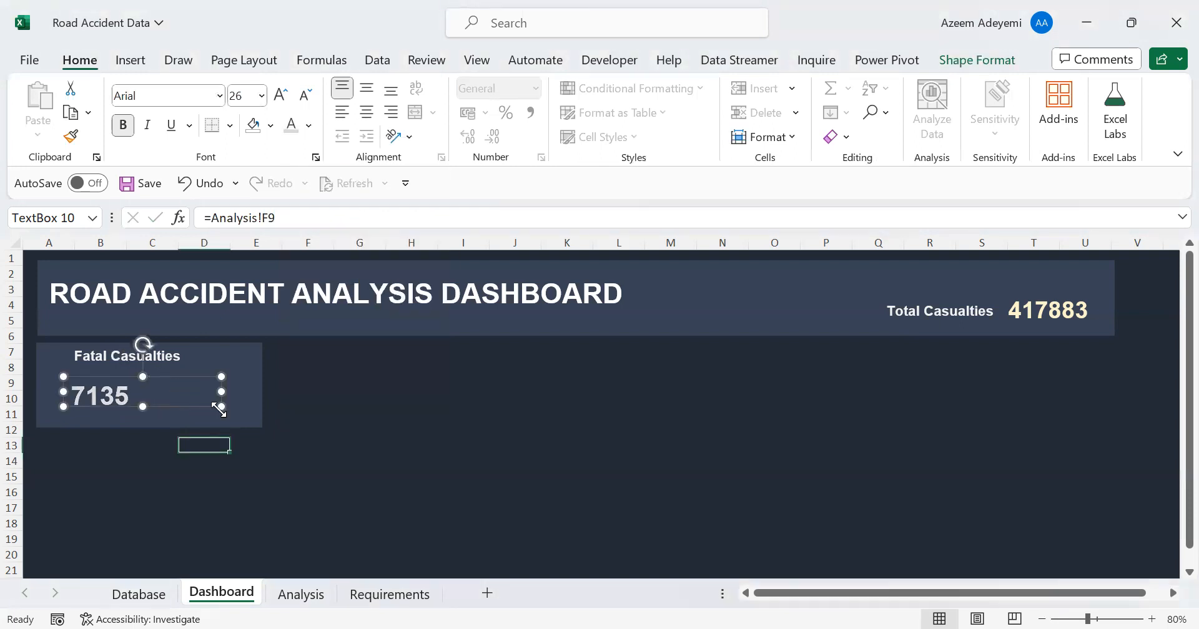
left_click_drag(200, 414, 123, 375)
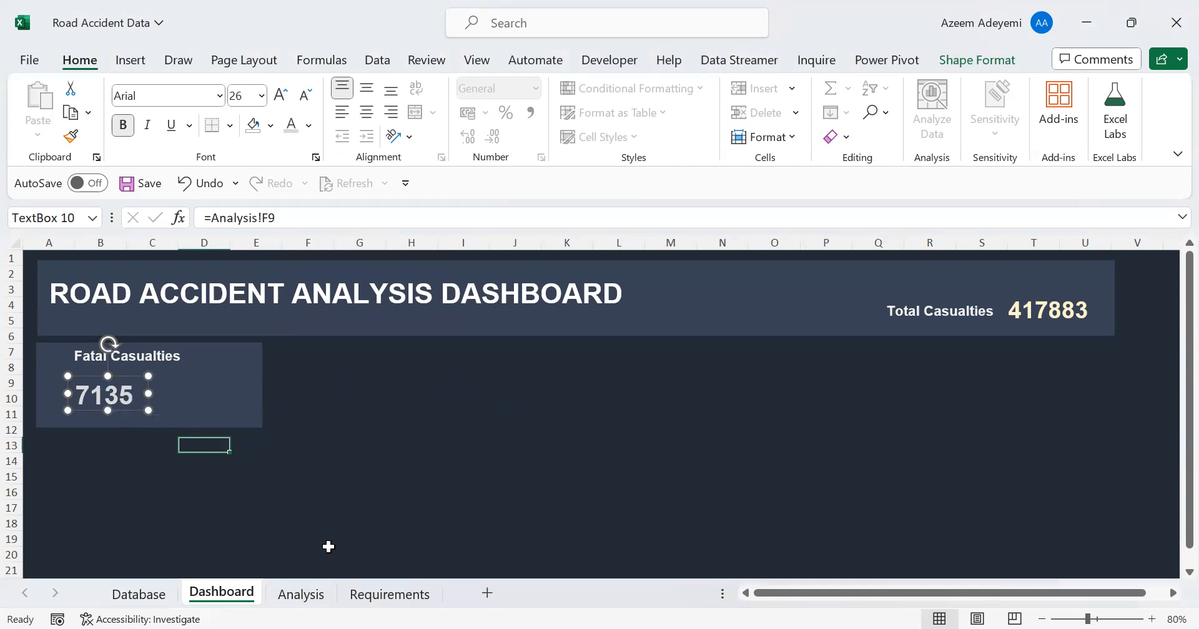
Insert a doughnut chart from the Fatal and Others percentages in G9:G10 on the Analysis sheet
left_click(300, 597)
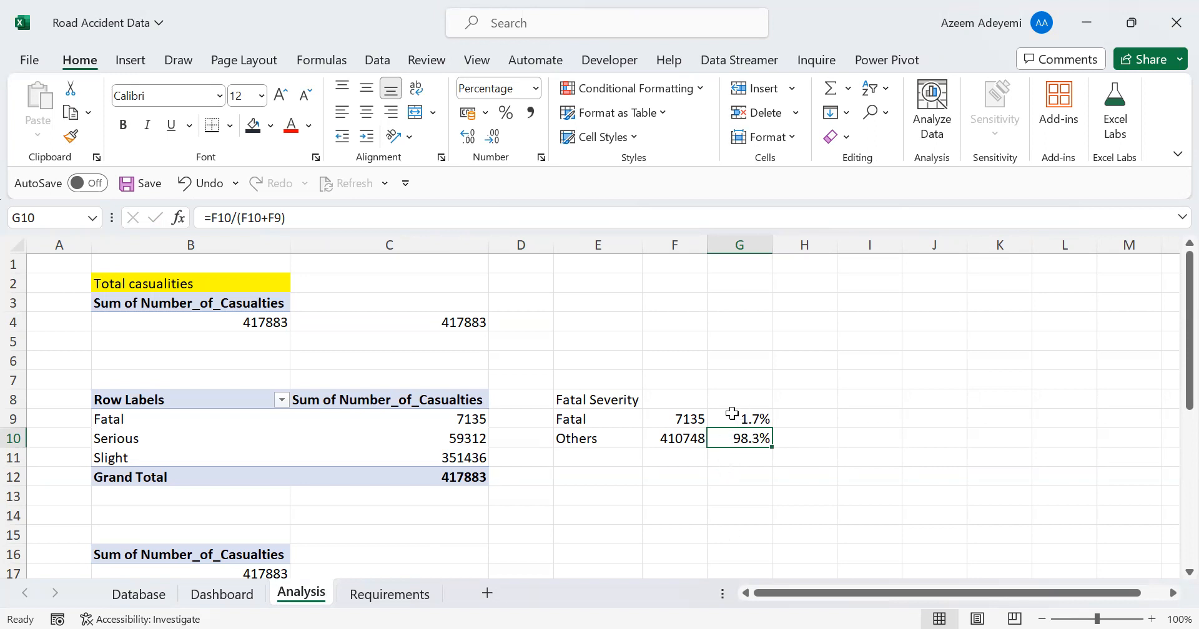
left_click(709, 496)
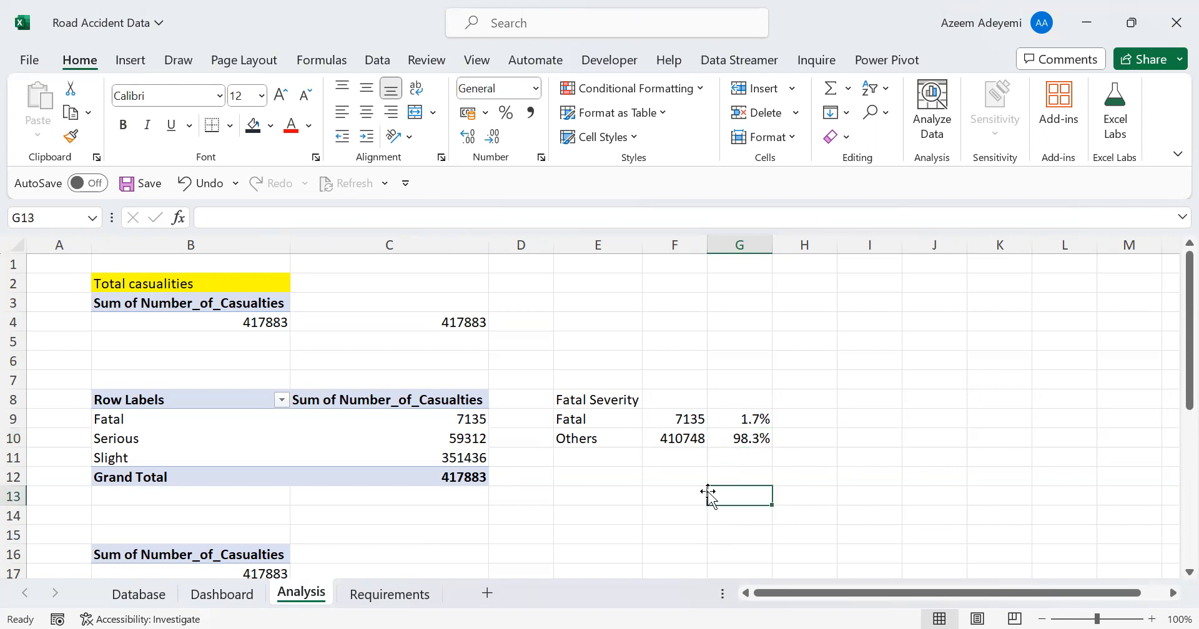
left_click_drag(739, 416, 738, 438)
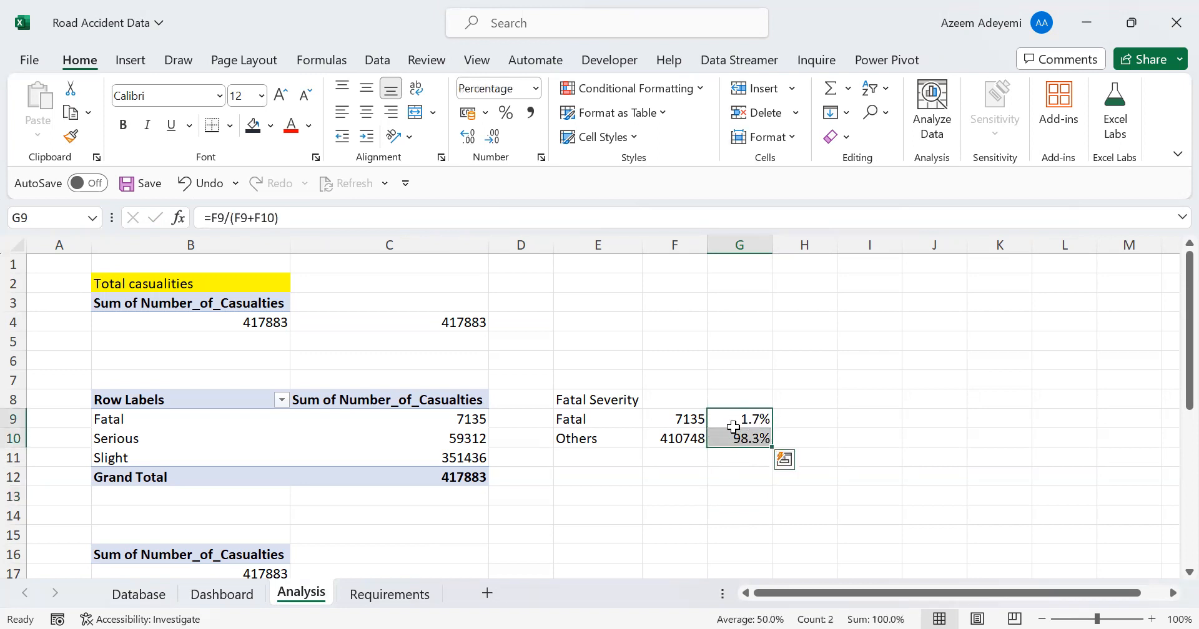
left_click(128, 62)
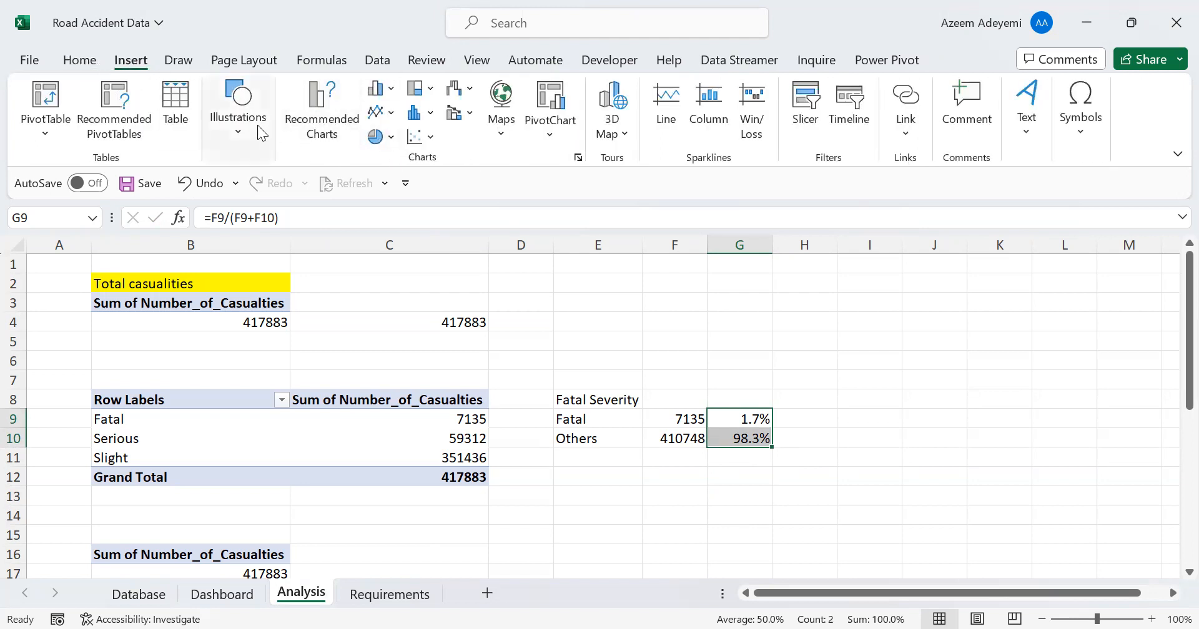
left_click(375, 139)
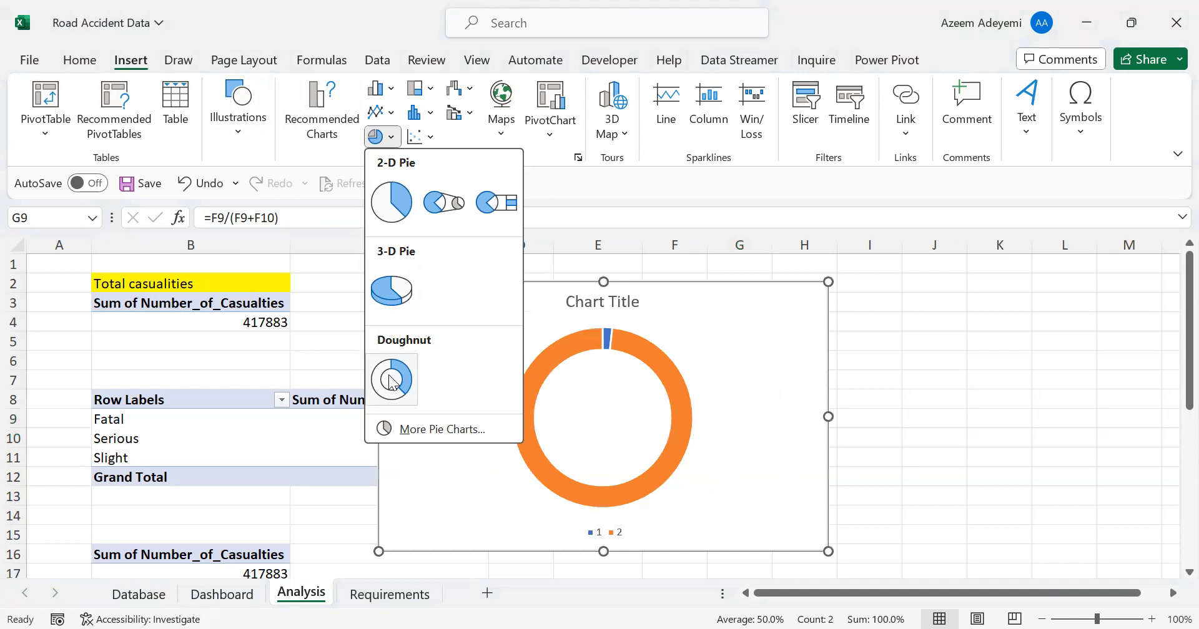
left_click(597, 312)
Delete the doughnut chart's title and legend, and shrink the chart to fit just below the Fatal Severity figures
left_click(591, 309)
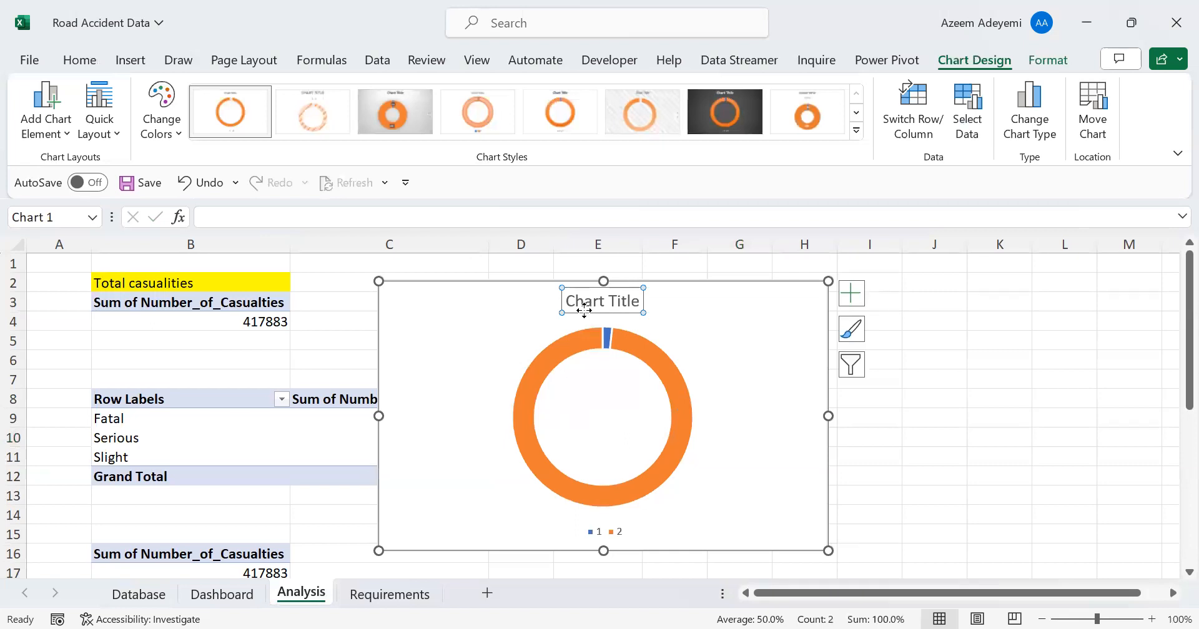
key("Delete")
left_click(618, 534)
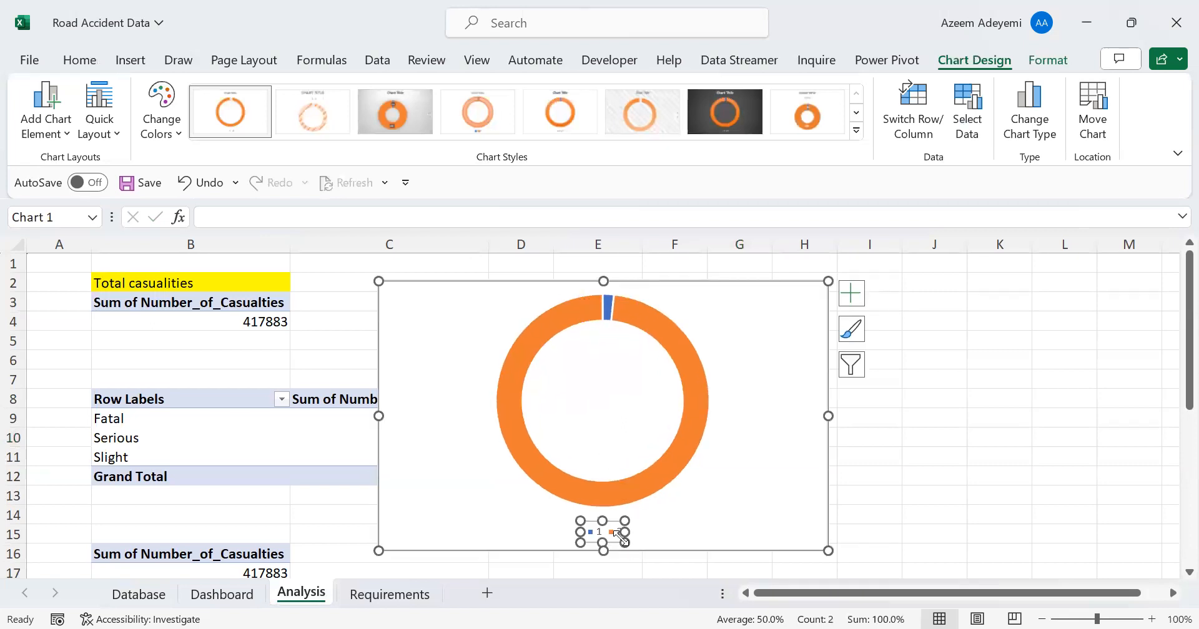
key("Delete")
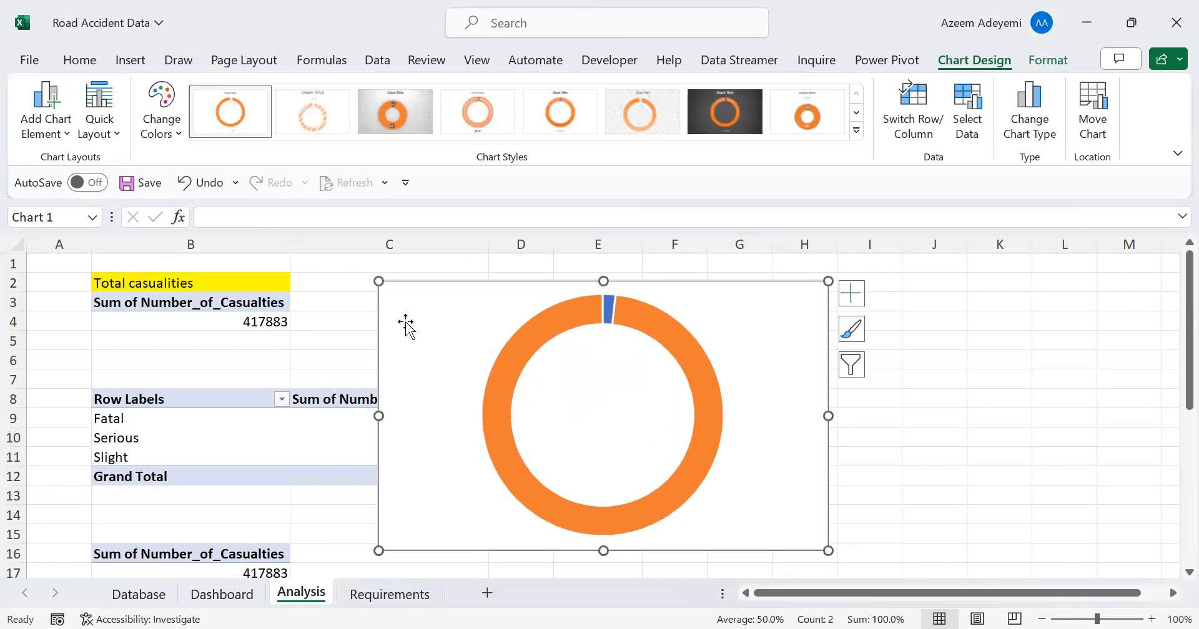
left_click_drag(378, 282, 593, 445)
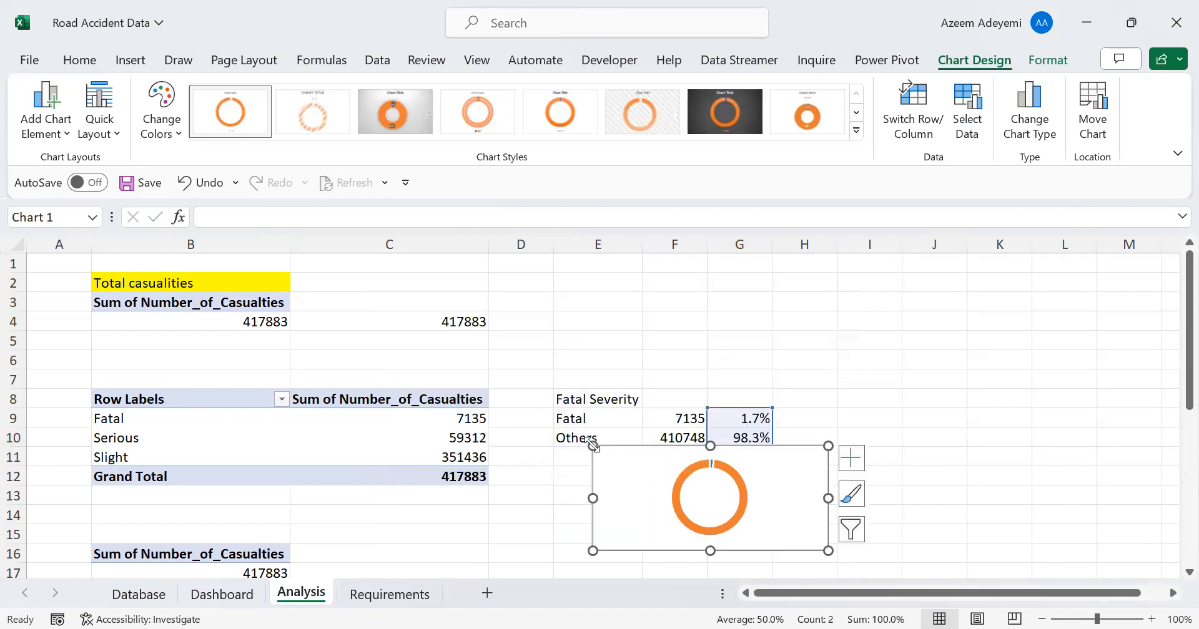
left_click_drag(828, 446, 708, 457)
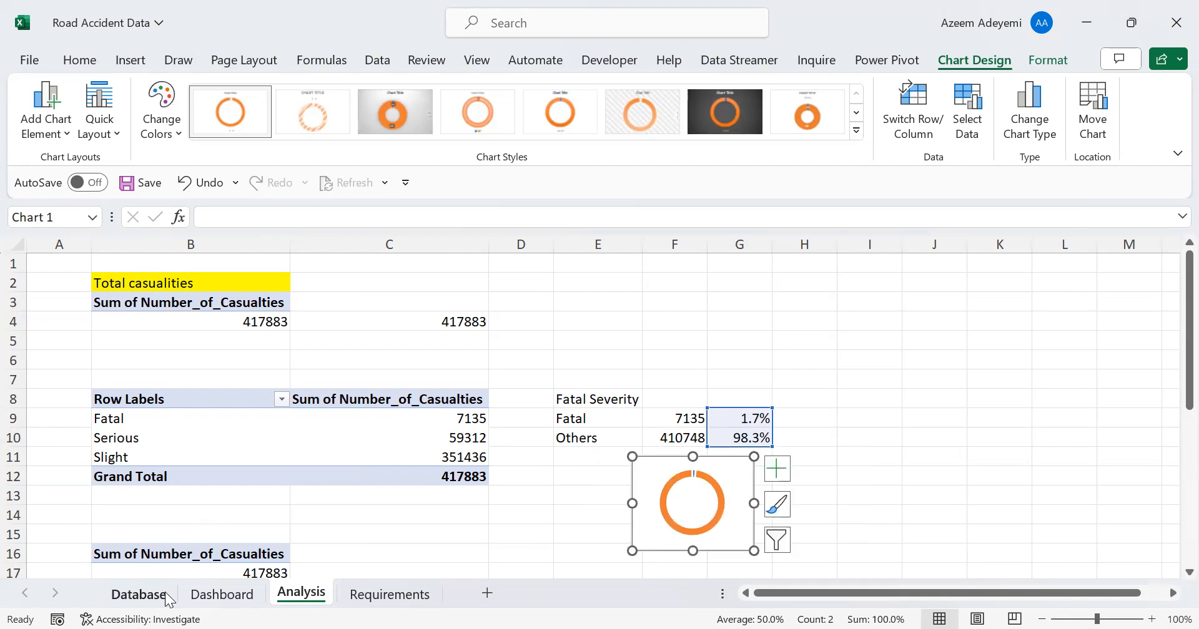
Paste the doughnut chart onto the Dashboard sheet beside the Fatal Casualties label and enlarge it to about 8.1 × 6 cm
left_click(238, 594)
left_click(326, 460)
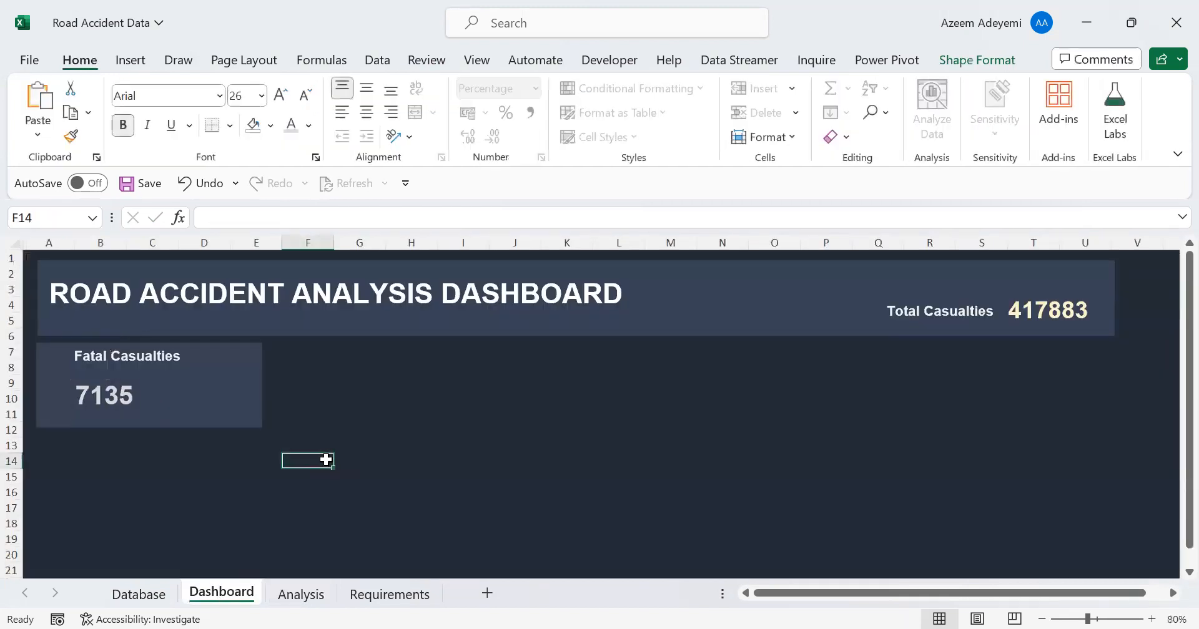
key("ctrl+v")
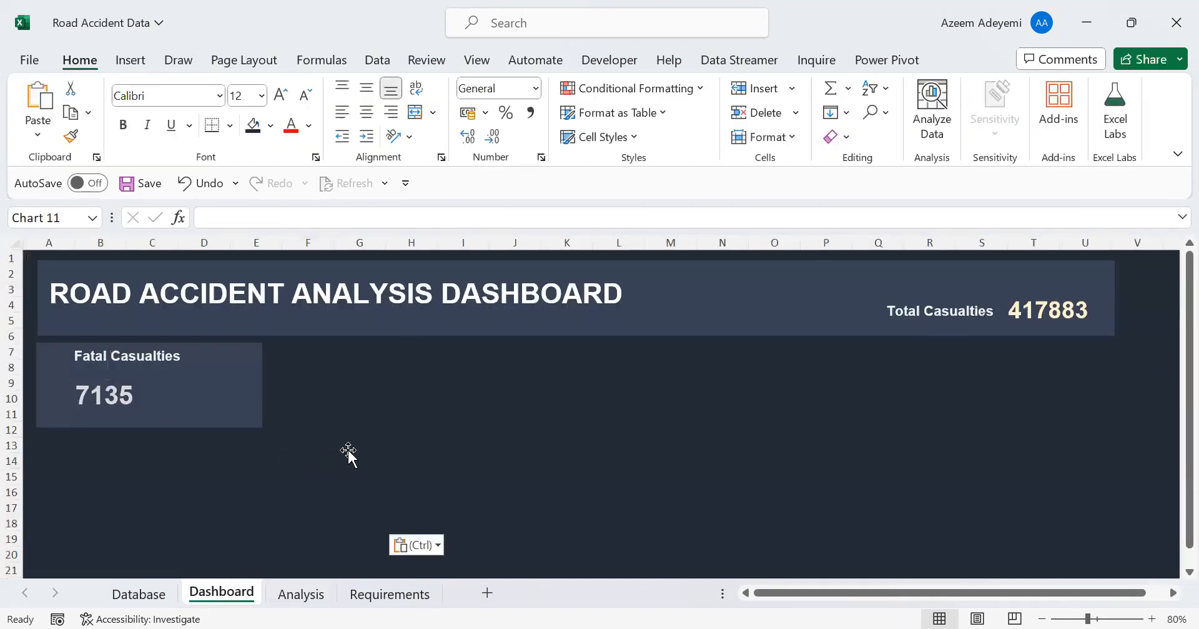
left_click_drag(343, 450, 246, 351)
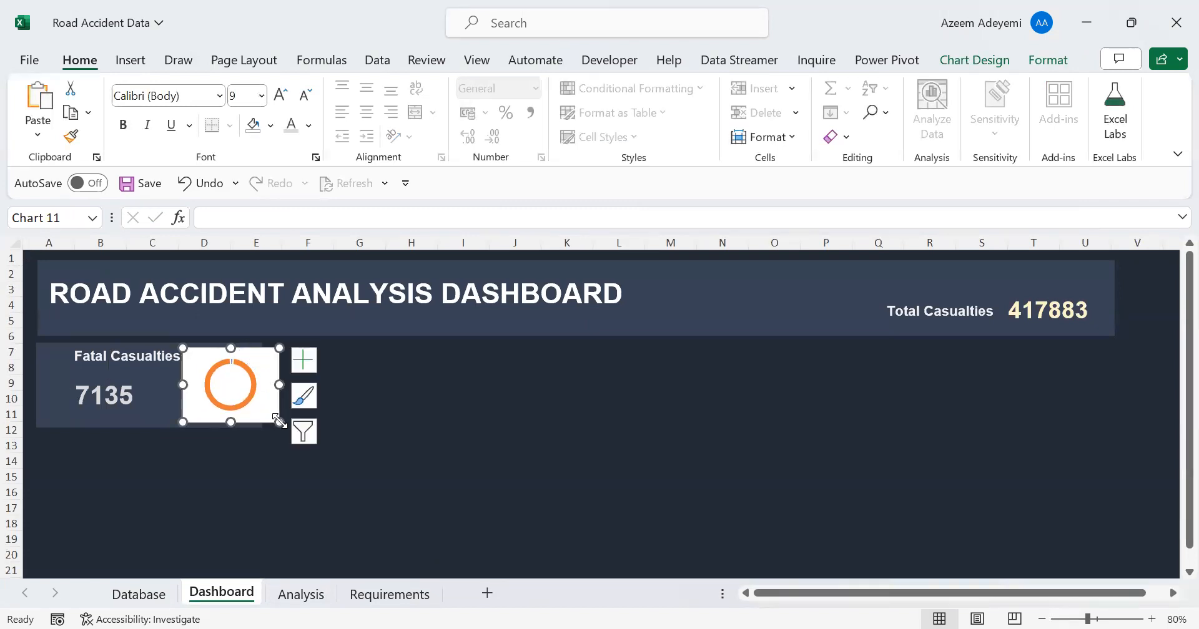
left_click_drag(279, 422, 404, 494)
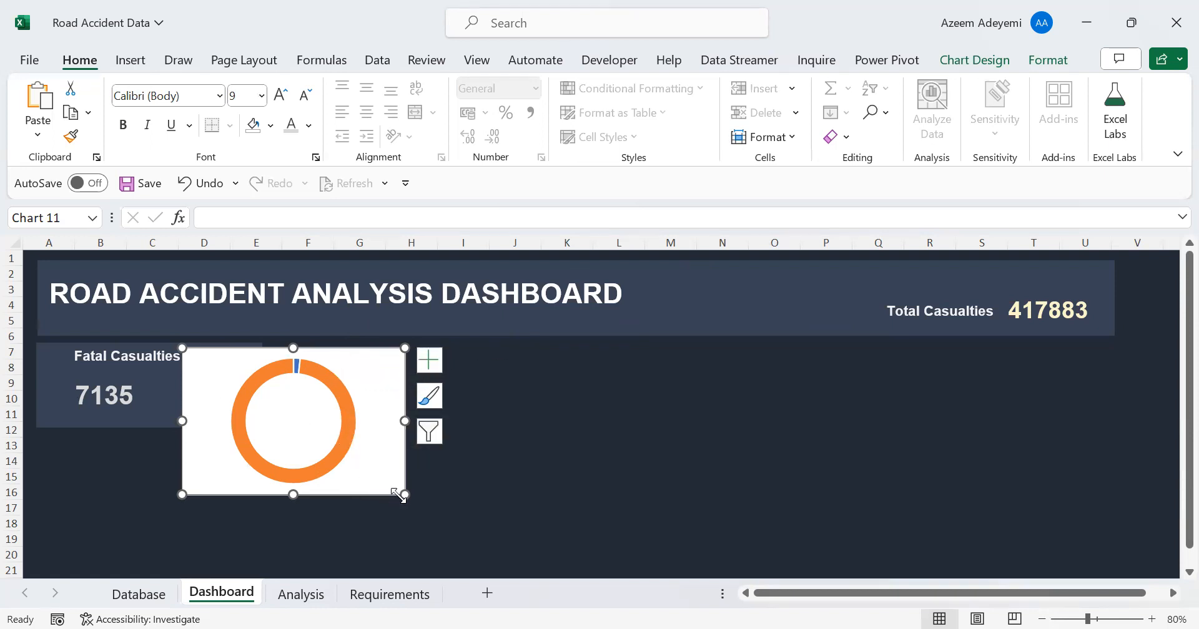
left_click_drag(403, 496, 412, 519)
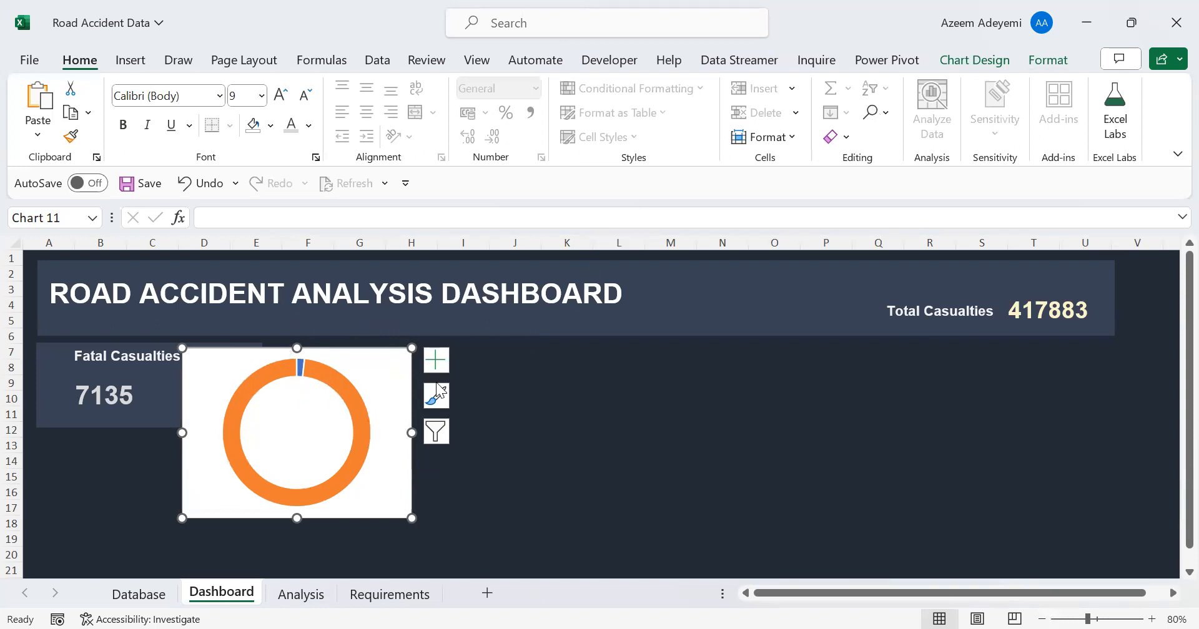
Remove the fill and outline from the Fatal Casualties doughnut chart's background area
left_click(1043, 60)
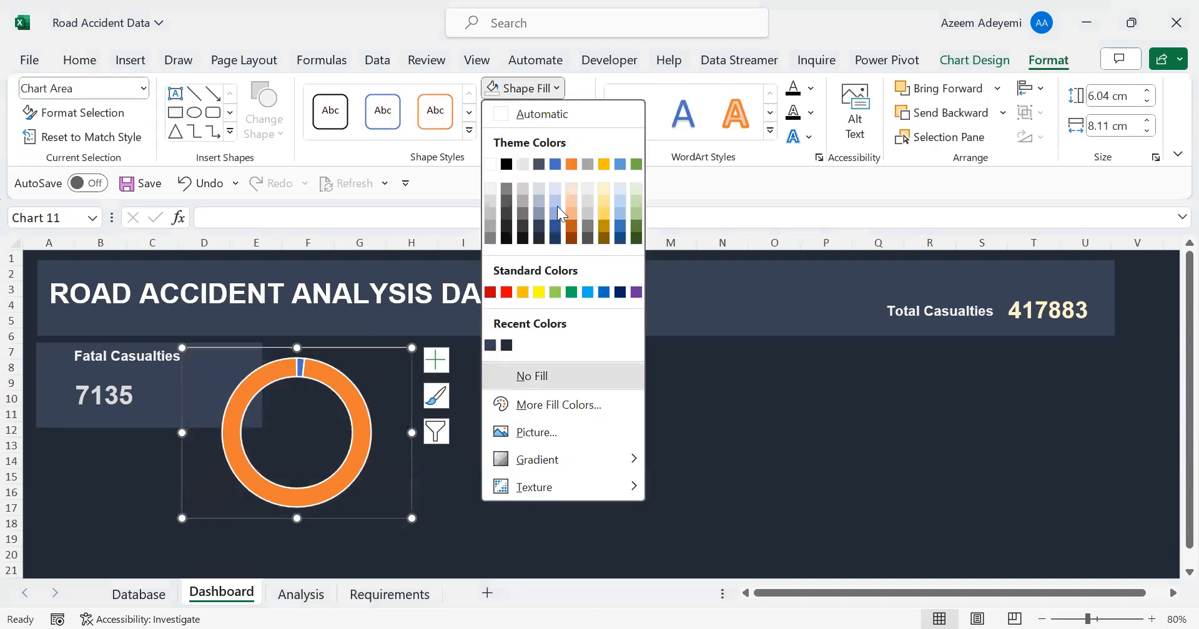
left_click(580, 114)
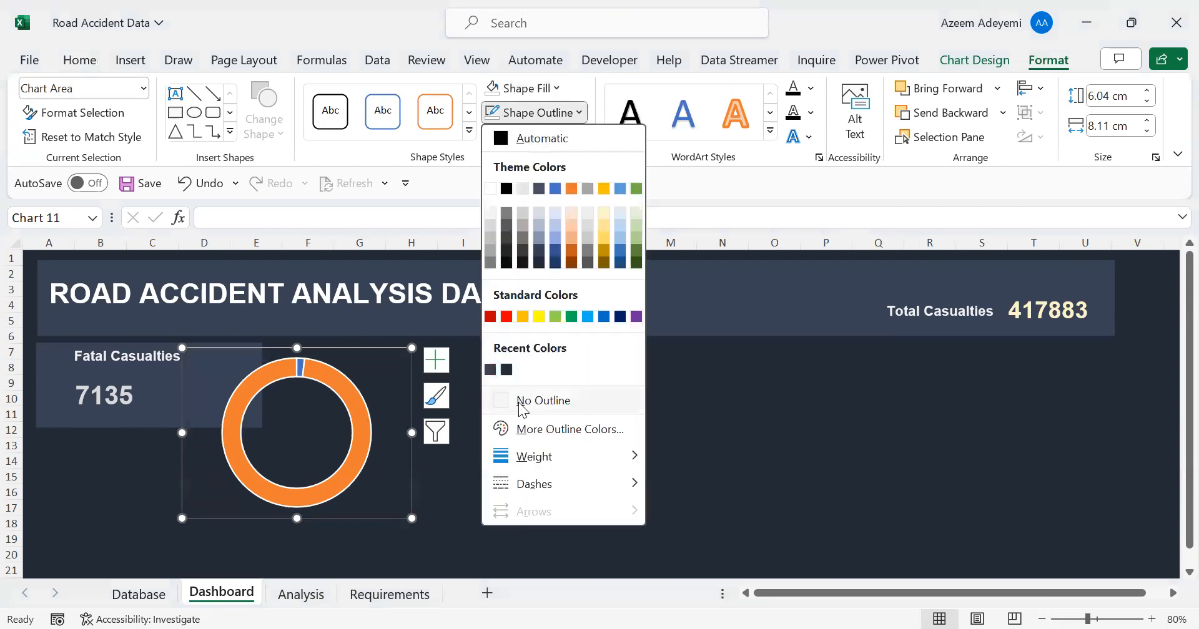
left_click(522, 402)
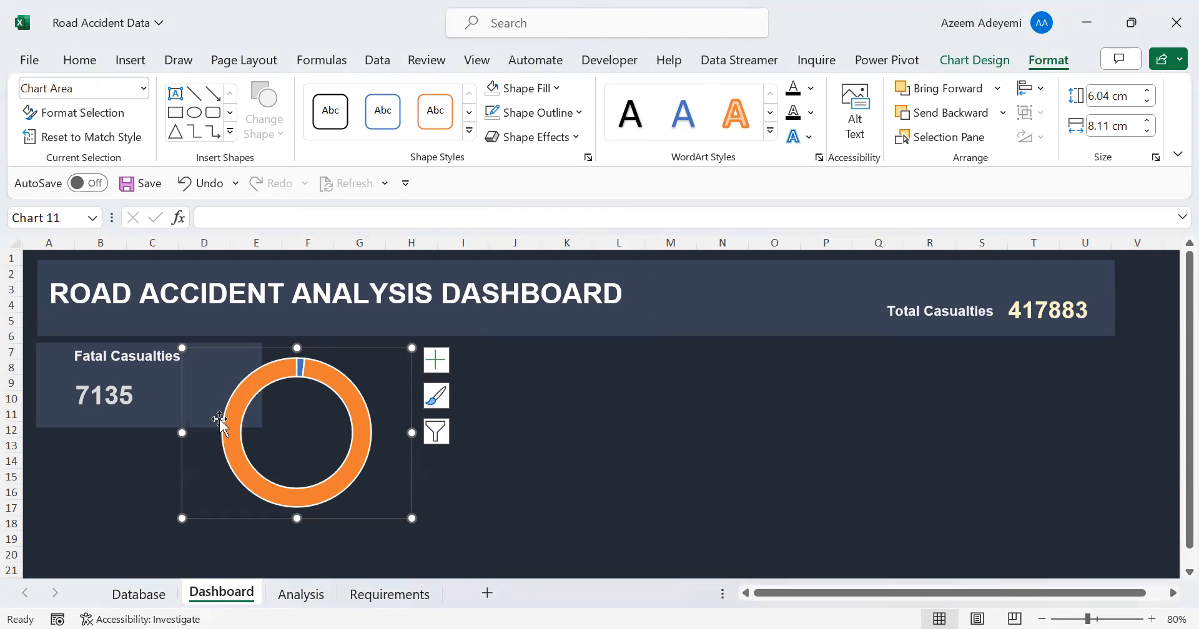
Select only the doughnut's large orange slice and open its fill and line formatting options
mouse_move(254, 372)
left_click(355, 430)
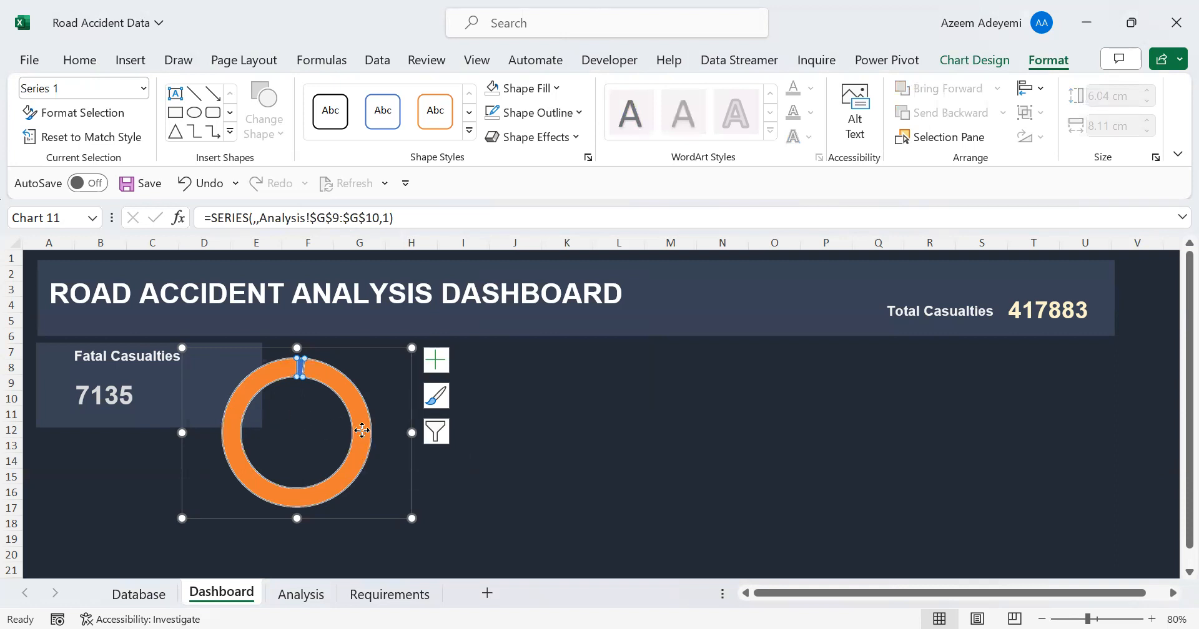
double_click(361, 430)
left_click(361, 431)
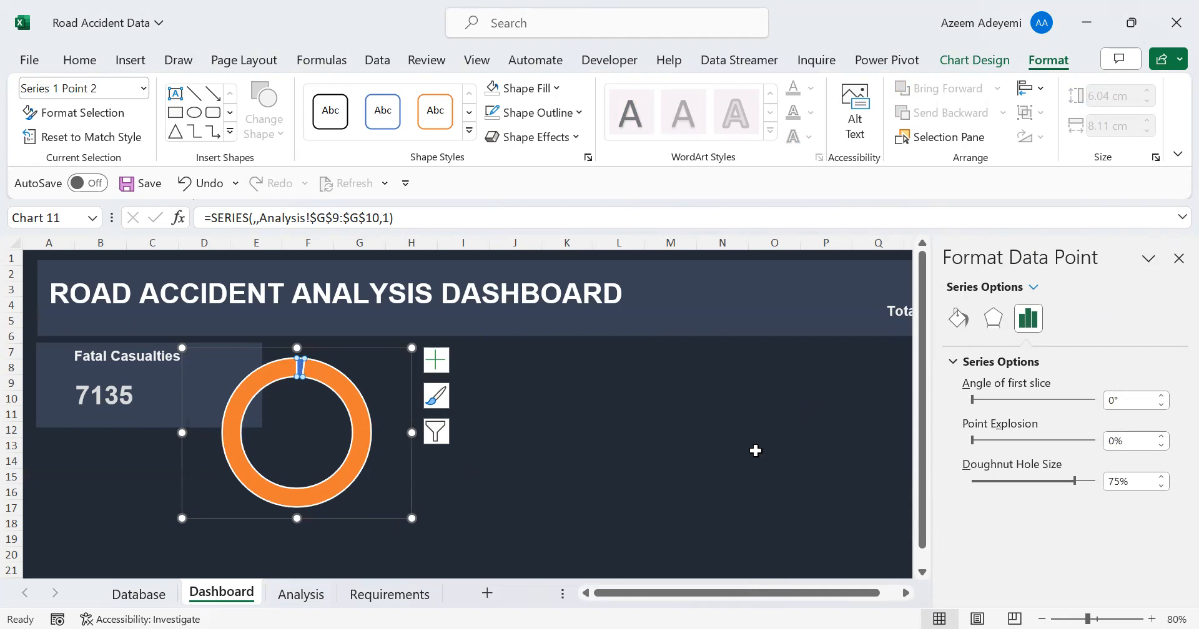
left_click(956, 319)
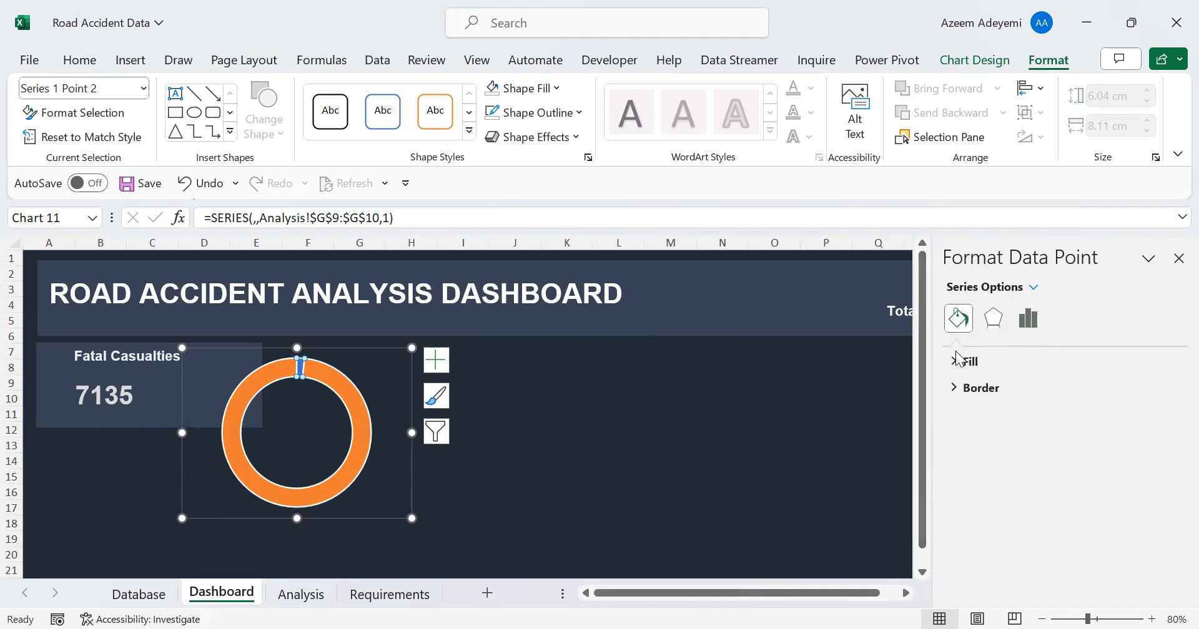
Try setting the doughnut's large orange slice to no fill, and undo the change
left_click(956, 363)
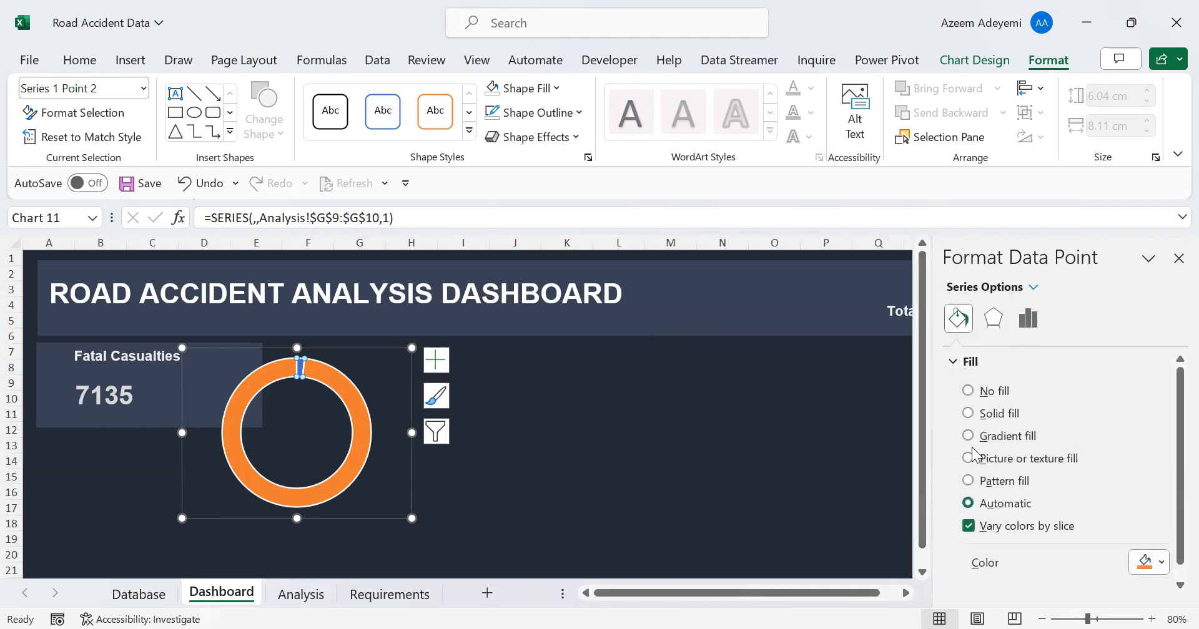
left_click(968, 392)
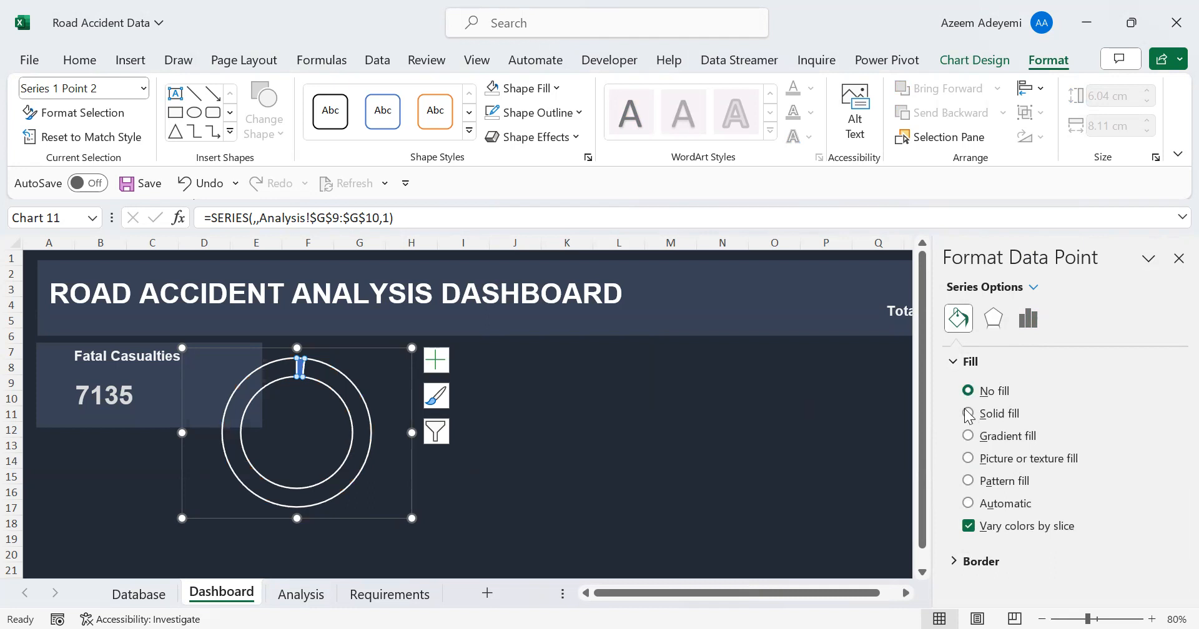
key("ctrl+z")
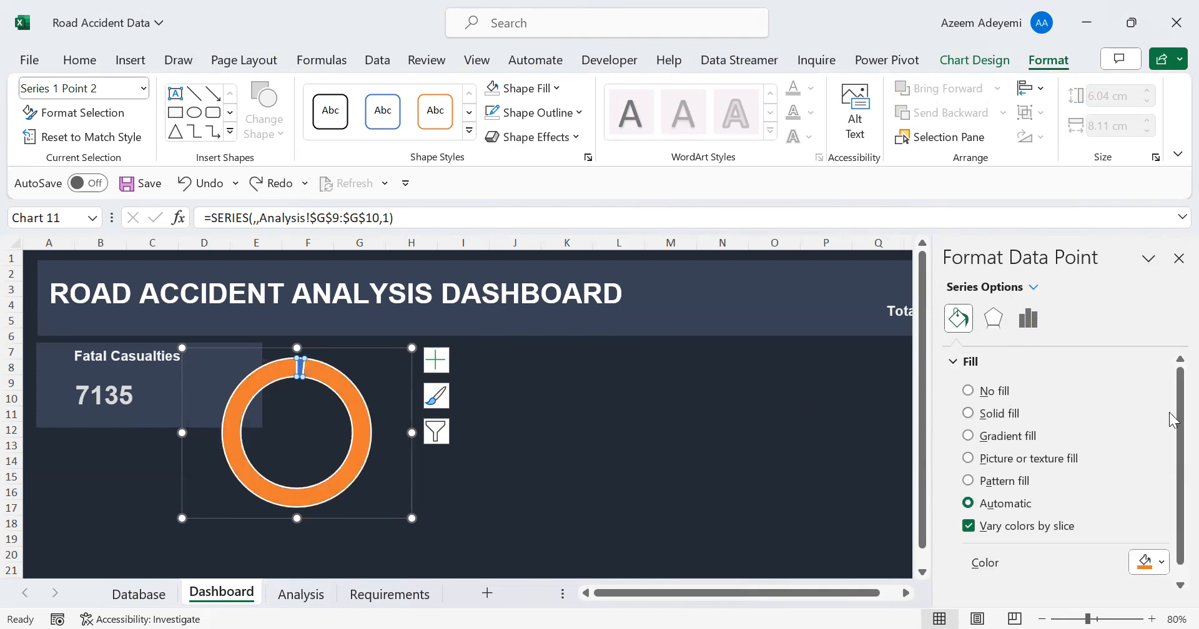
Set the border of the doughnut's large orange slice to no line
scroll(1171, 425, "down", 1)
left_click(953, 585)
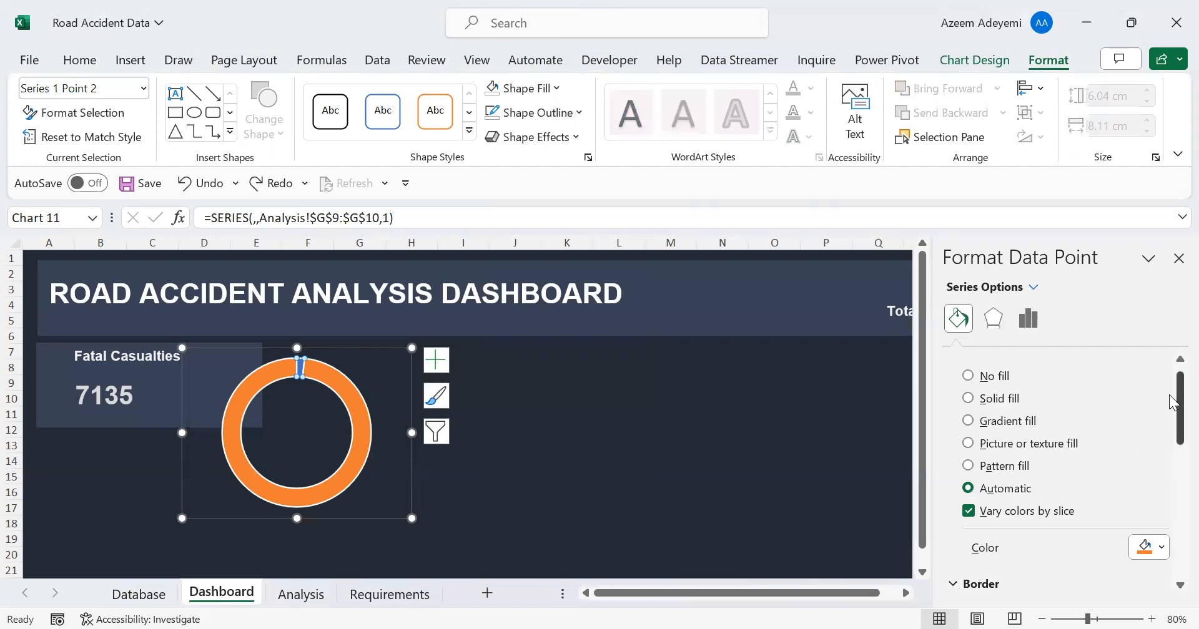
scroll(1171, 406, "down", 5)
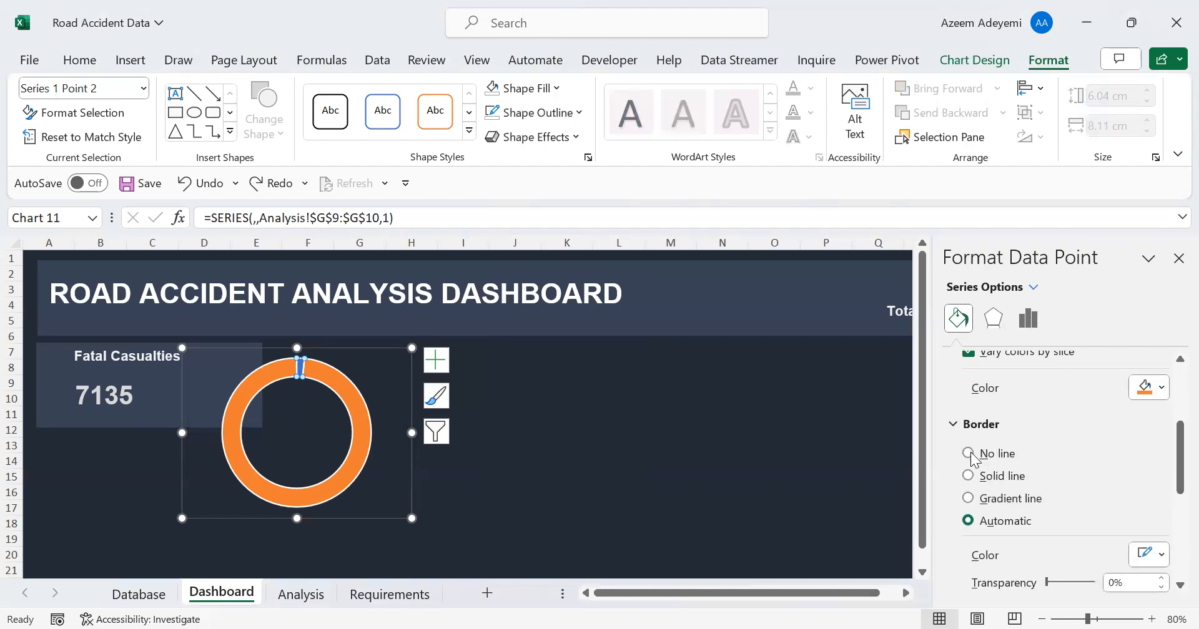
left_click(970, 455)
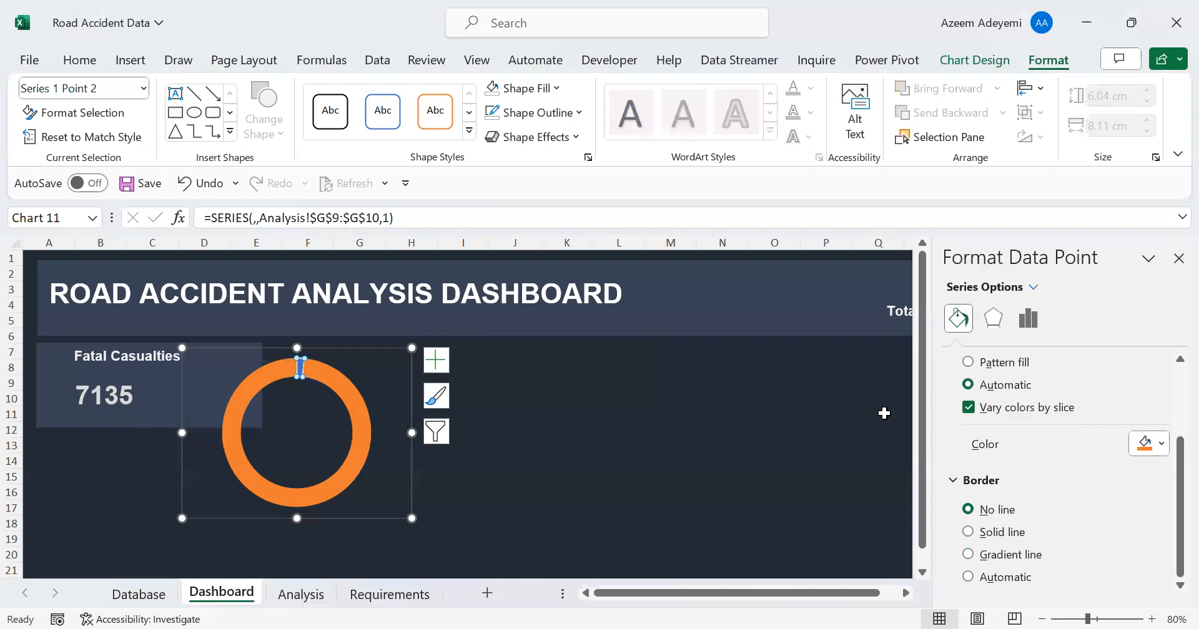
Try a pale blue fill and then a light grey fill on the doughnut's large slice
left_click(1162, 445)
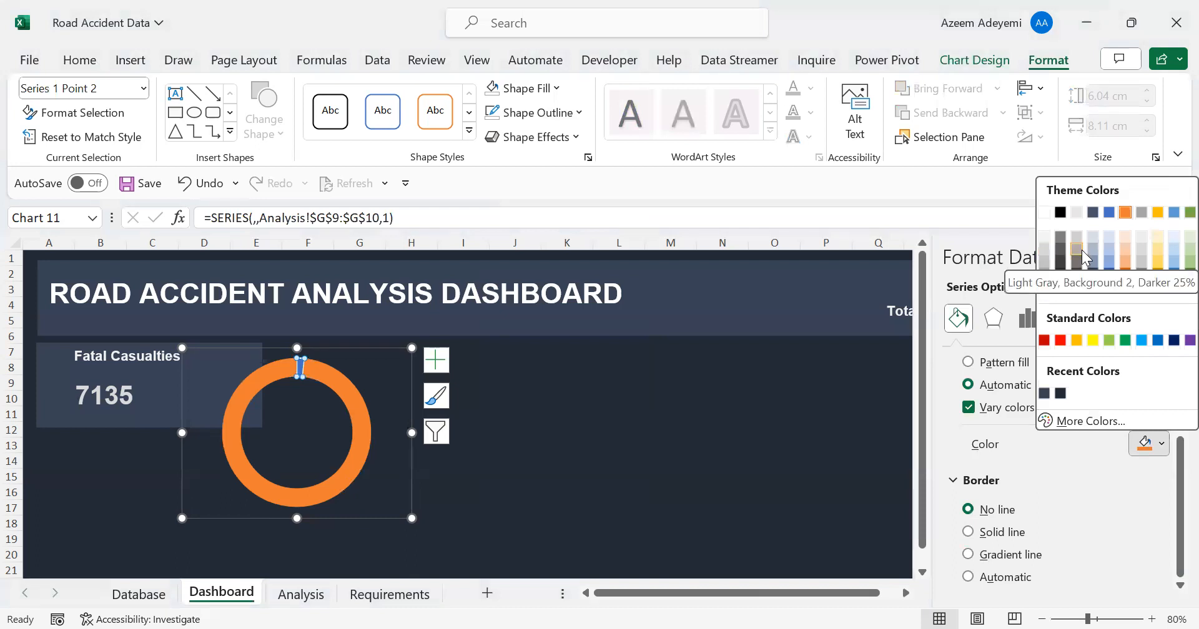
left_click(1173, 237)
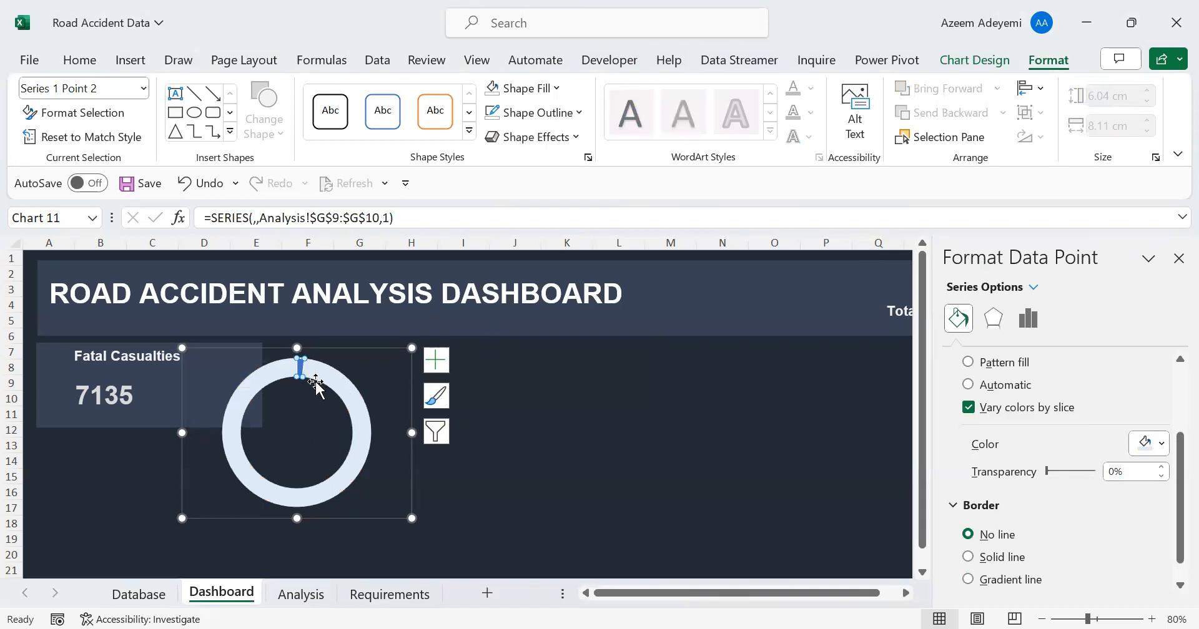
mouse_move(318, 378)
left_click(1162, 450)
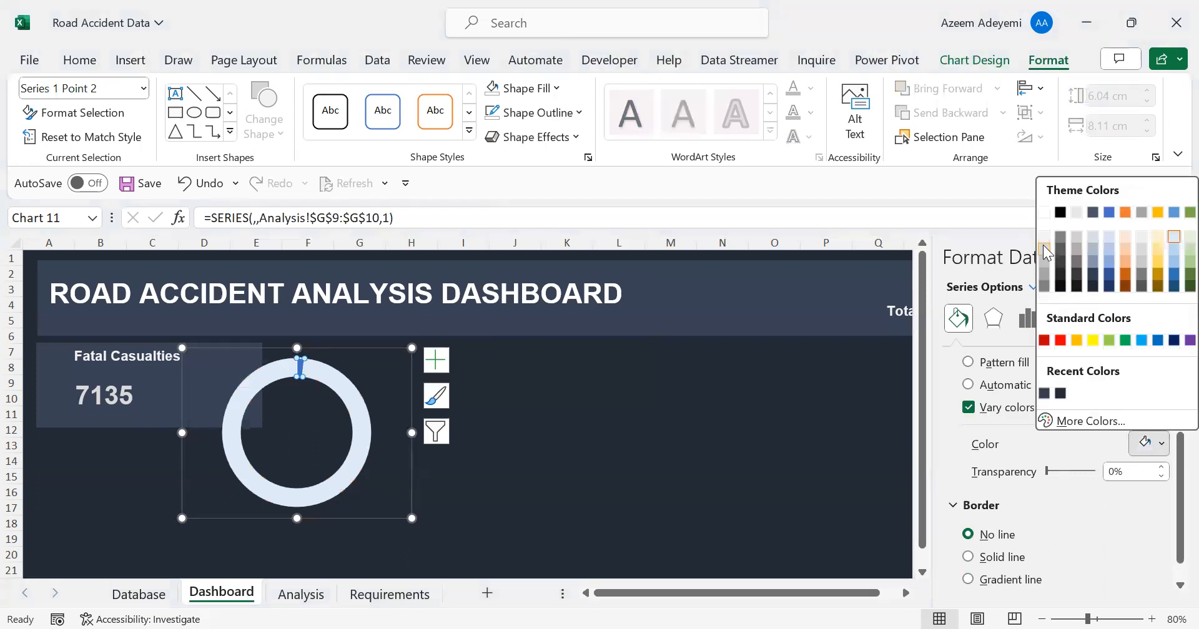
left_click(1045, 250)
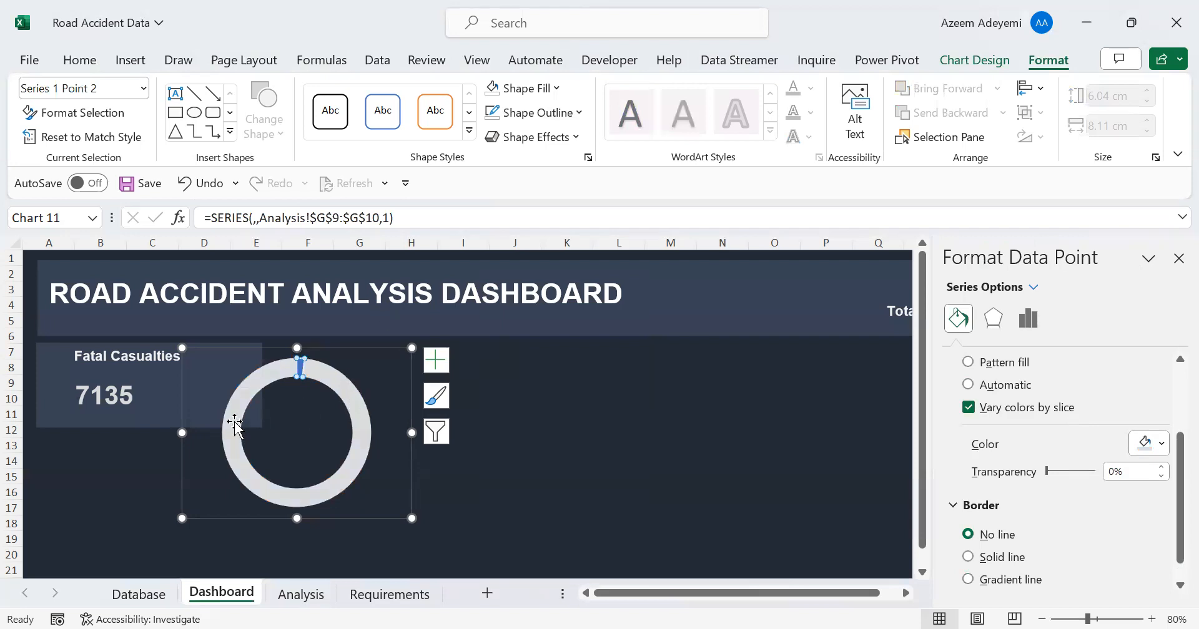
left_click(480, 442)
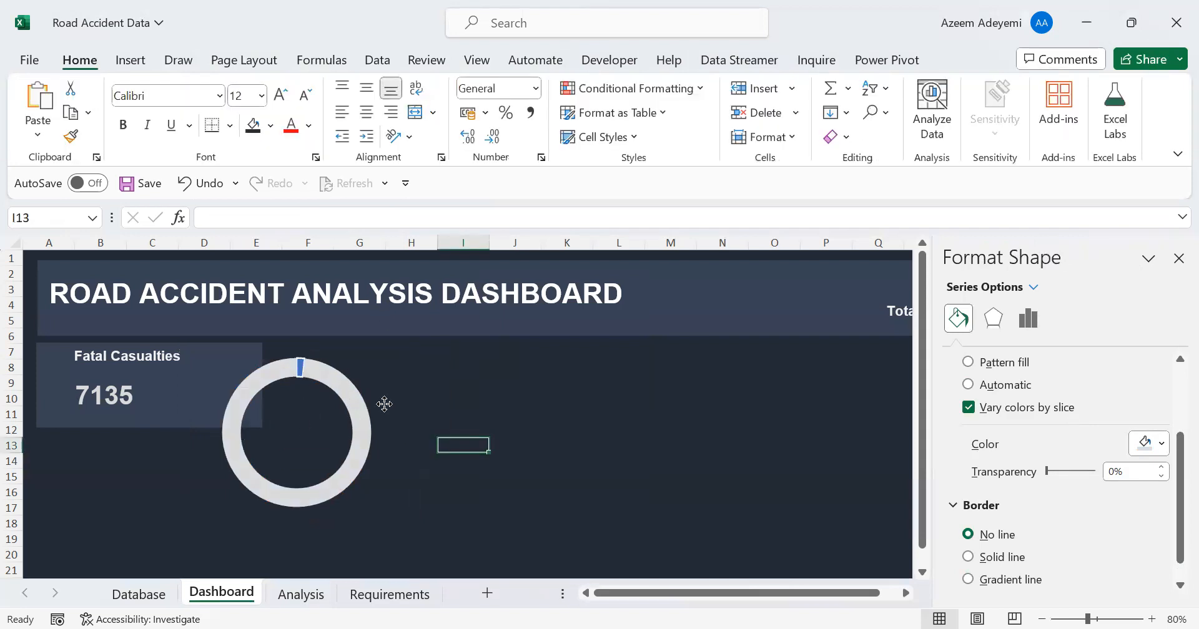
Select the whole doughnut series and fill it with Blue, Accent 5, Lighter 80%
left_click(348, 406)
left_click(348, 407)
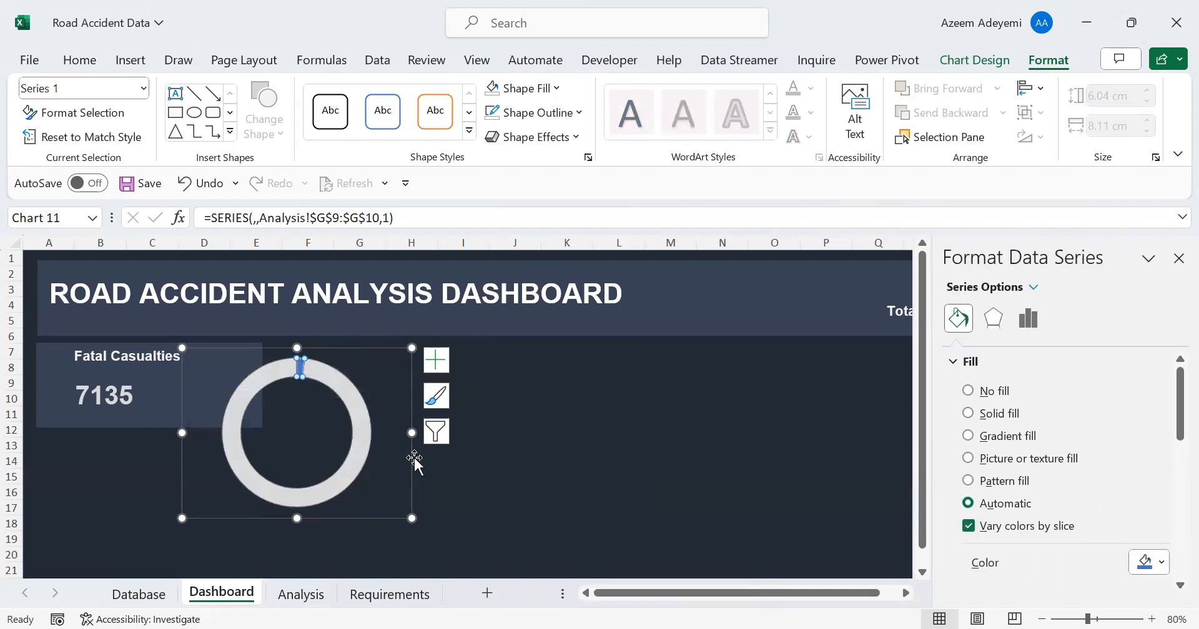
left_click(1159, 565)
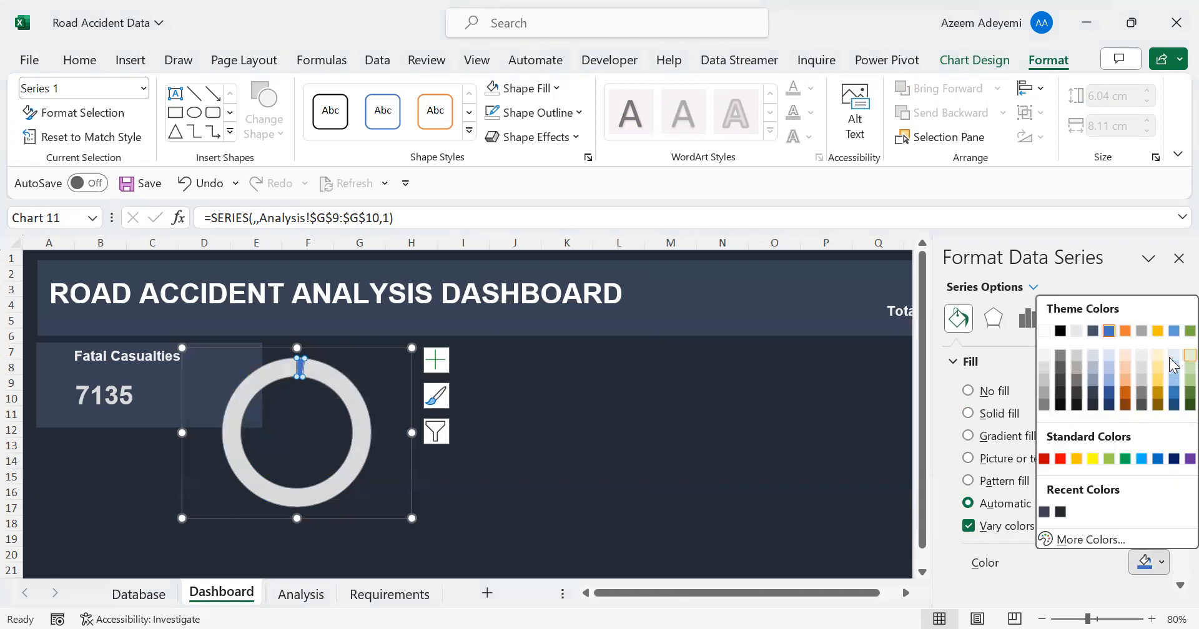
left_click(1173, 363)
Recolour only the doughnut's large slice, trying a light warm grey before settling on a medium grey shade of white
left_click(1162, 564)
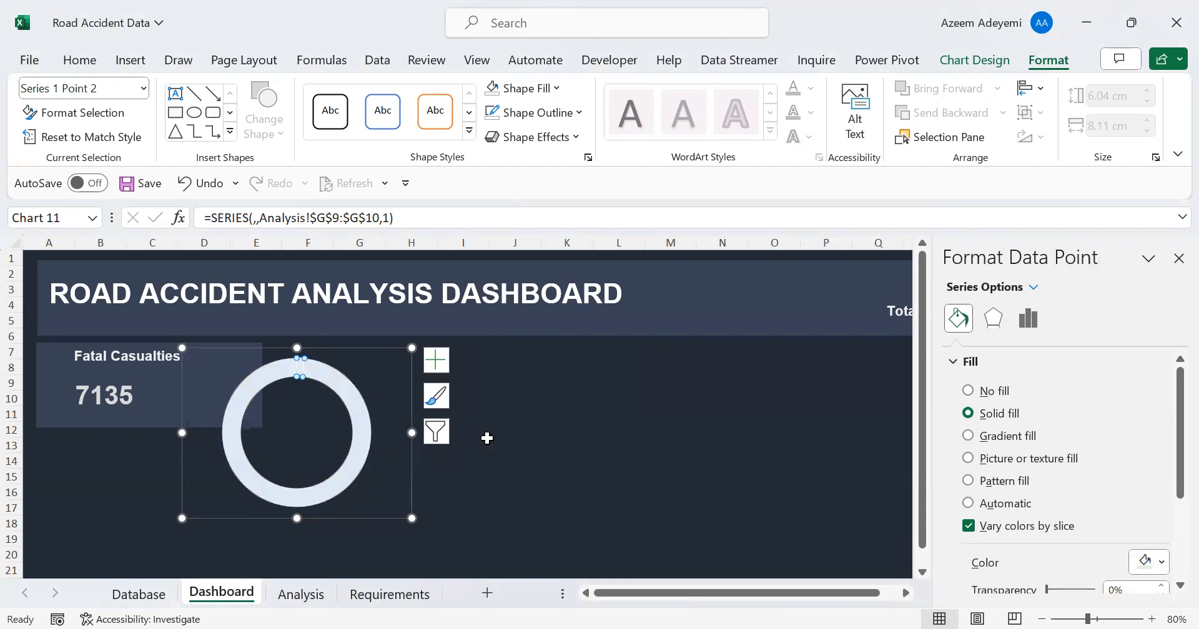
left_click(1162, 564)
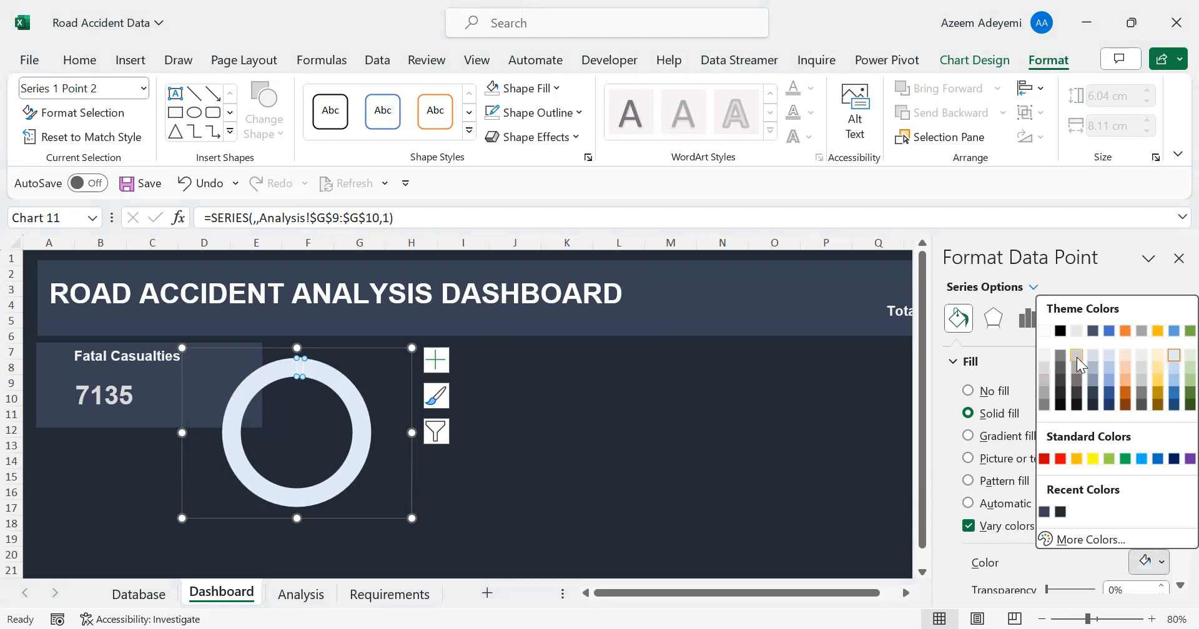
left_click(1077, 358)
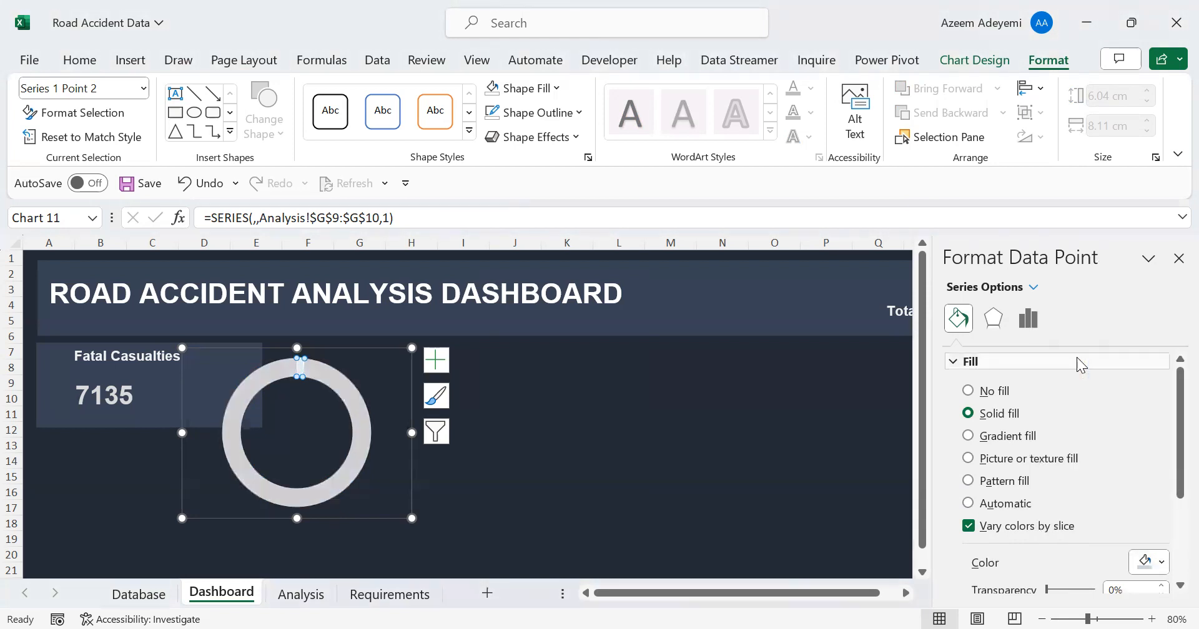
left_click(1145, 561)
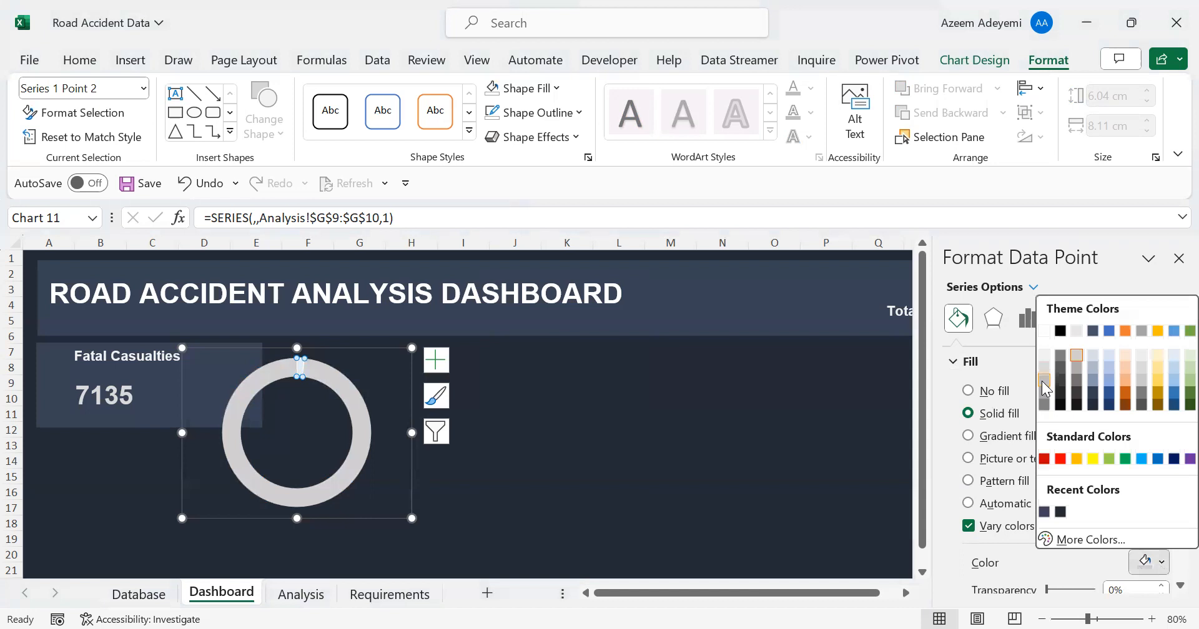
left_click(1043, 381)
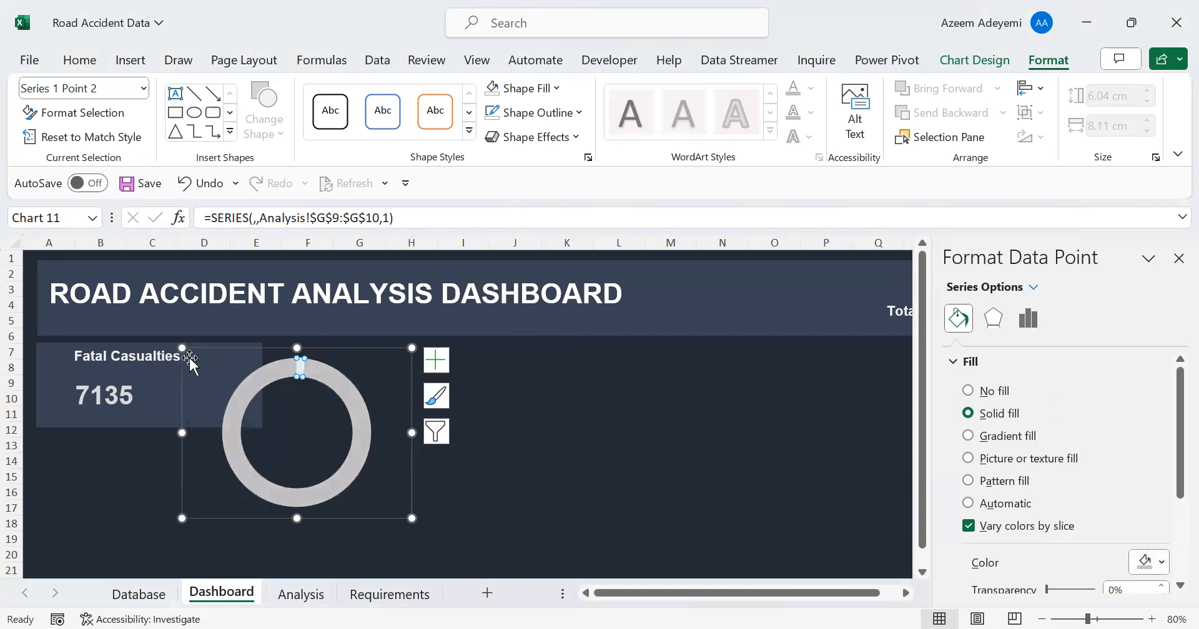
Shrink the doughnut chart to 2.78 cm high by 3.64 cm wide and place it beside the figure on the Fatal Casualties card
left_click_drag(182, 348, 258, 437)
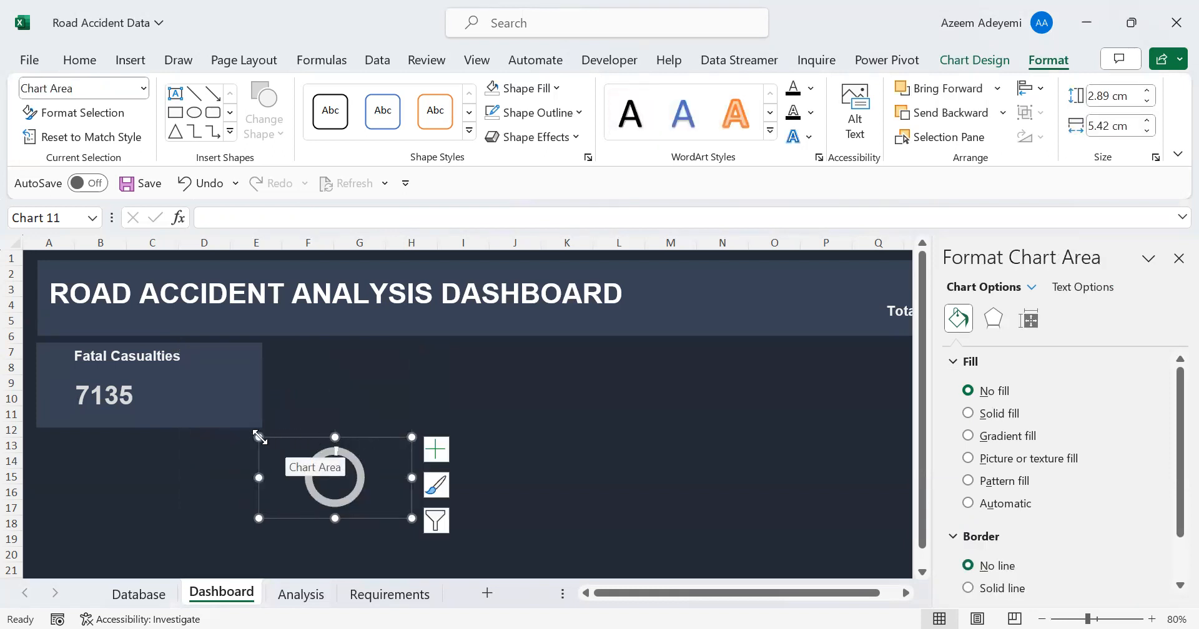
left_click_drag(410, 439, 242, 353)
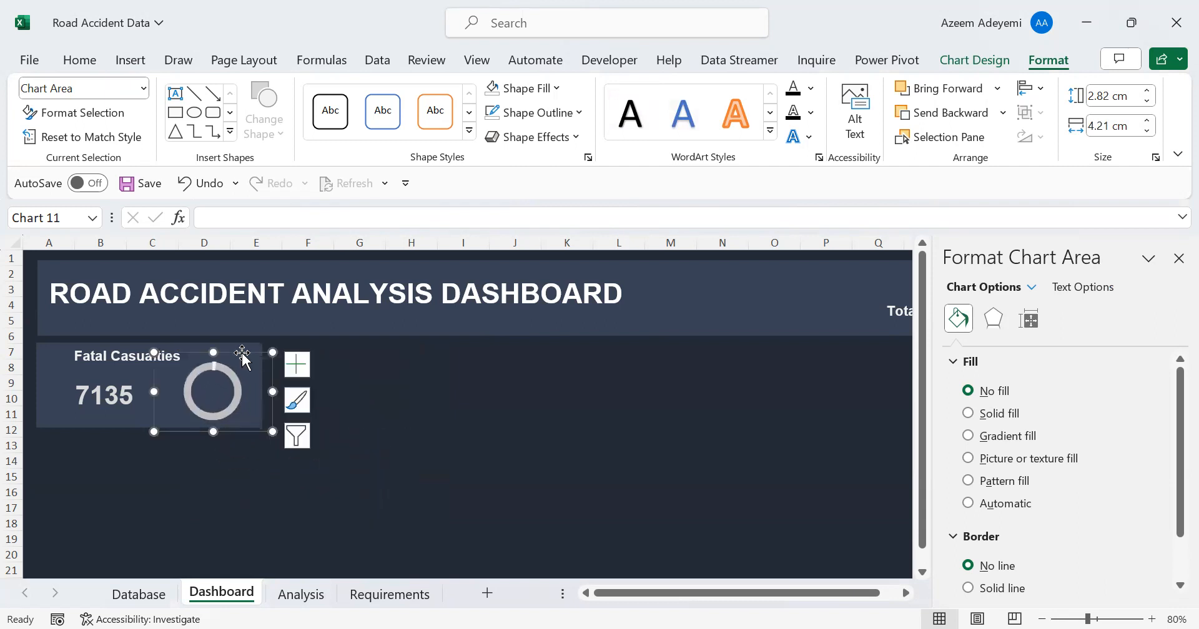
left_click_drag(152, 351, 161, 351)
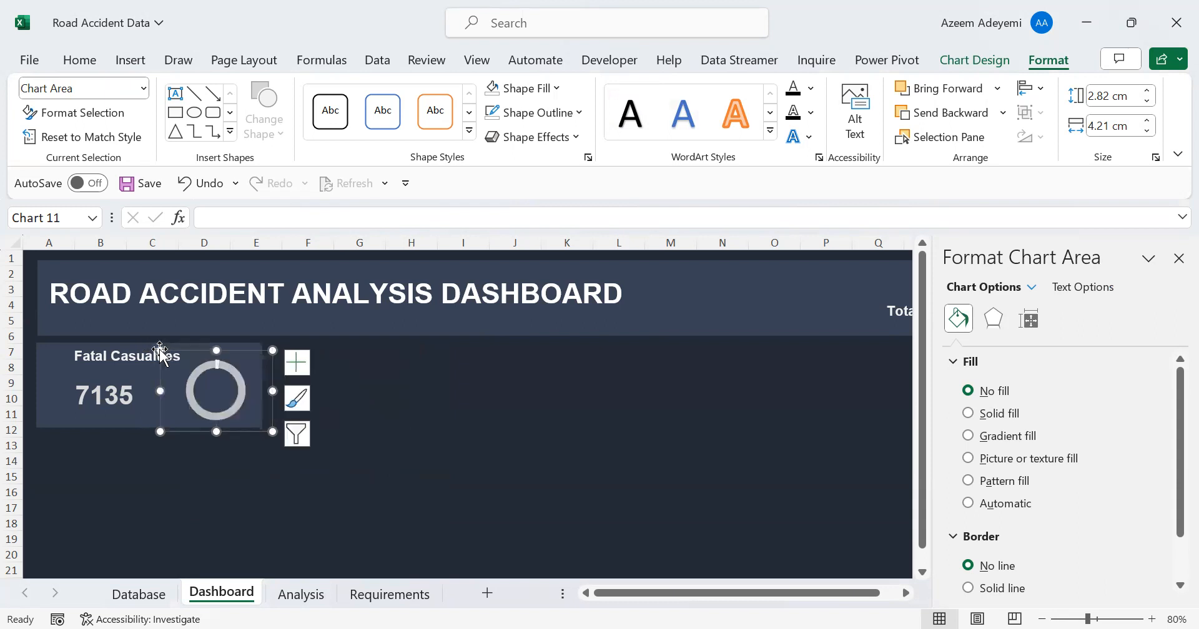
left_click_drag(271, 430, 262, 428)
left_click(97, 361)
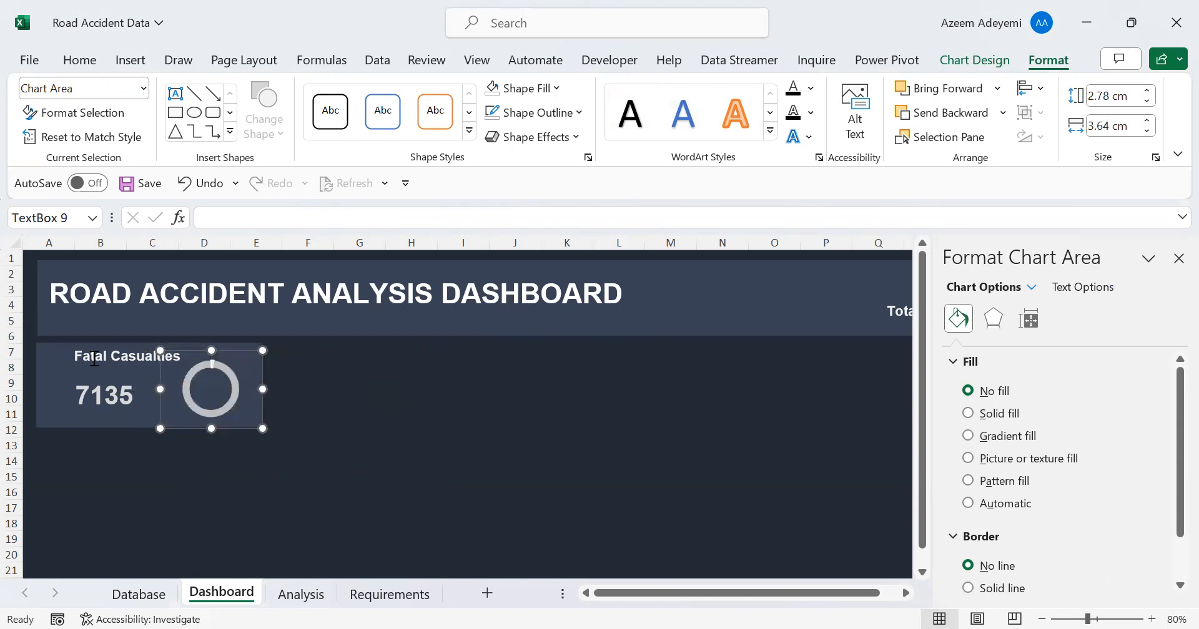
left_click(417, 416)
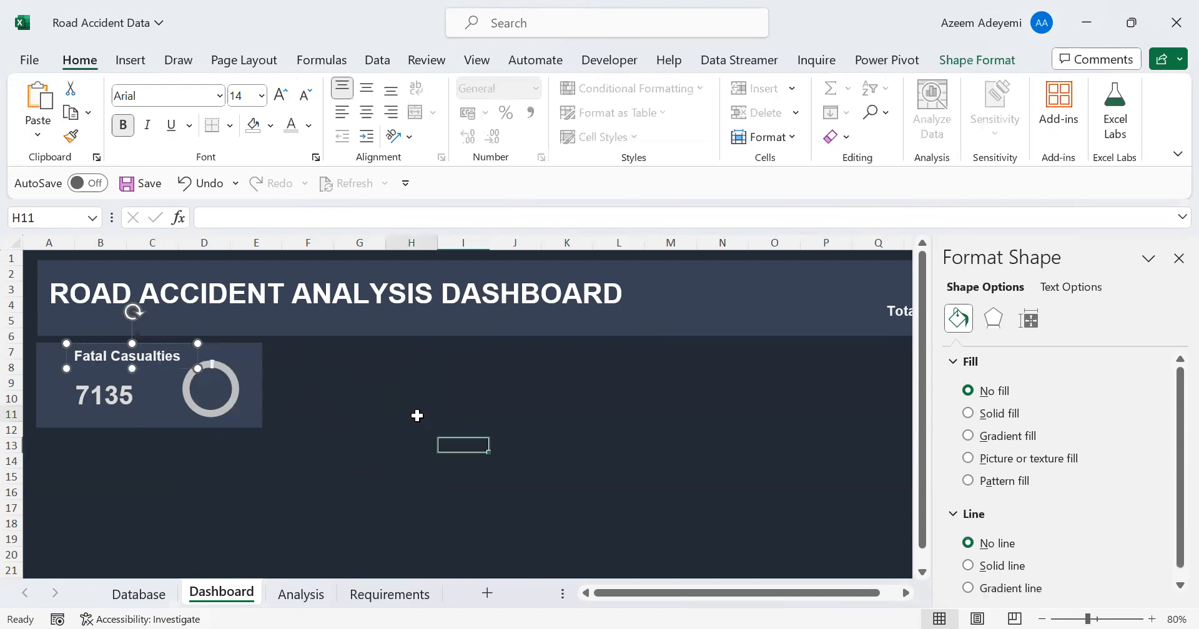
Set the Fatal Casualties doughnut's hole size to 70% and enlarge the chart slightly
left_click(213, 385)
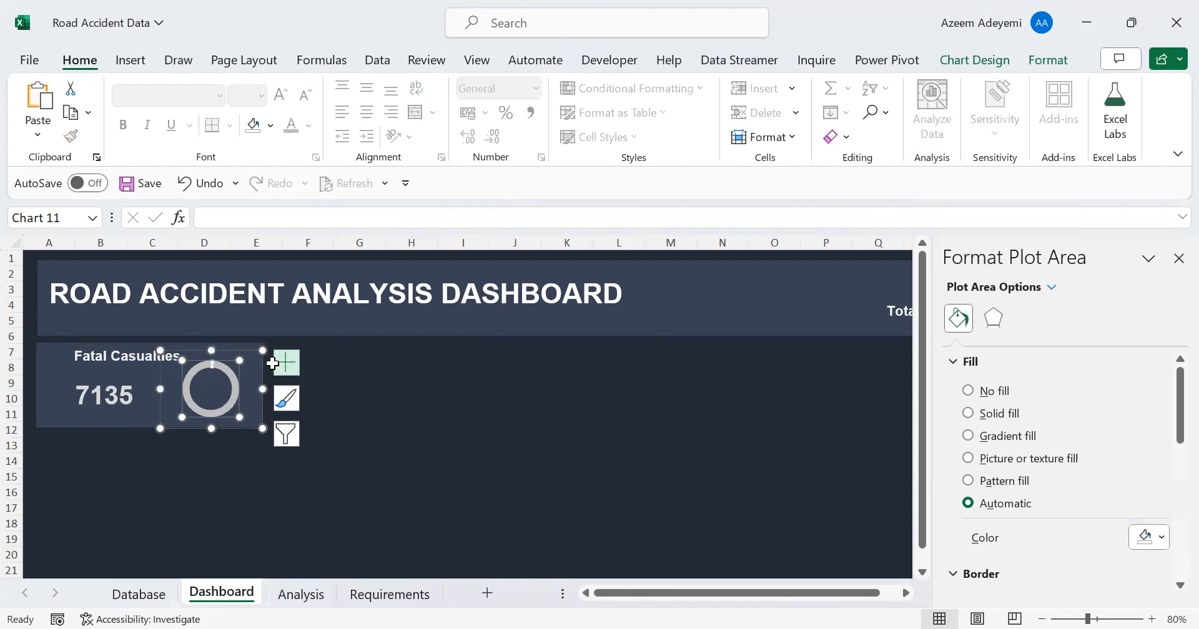
left_click(222, 353)
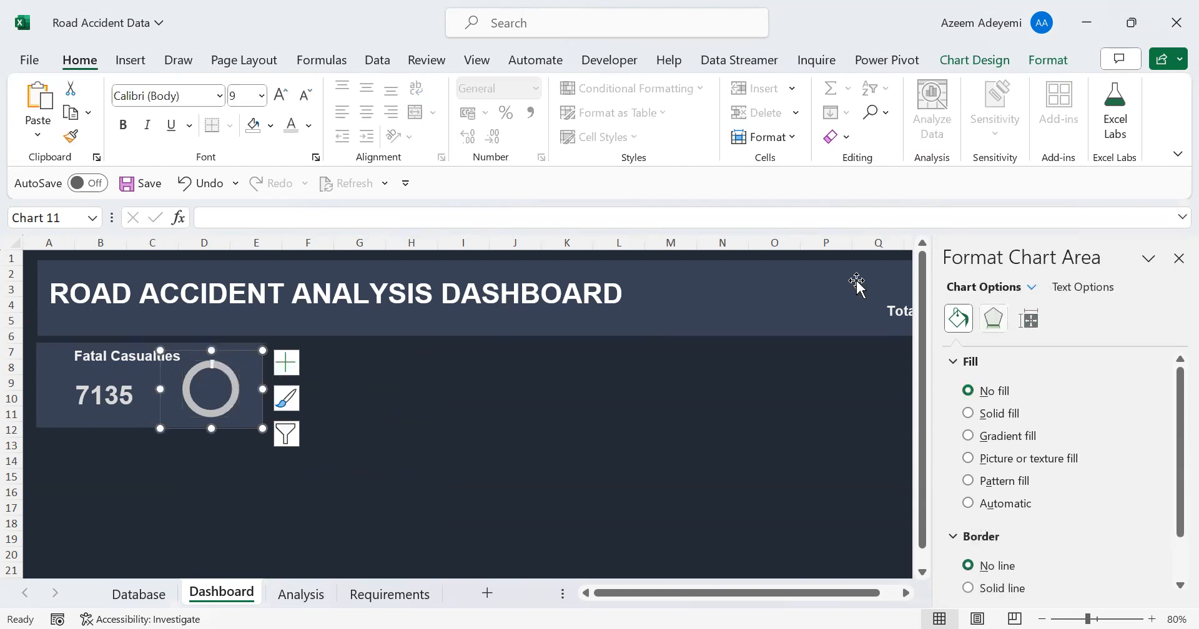
left_click(234, 389)
left_click(1028, 319)
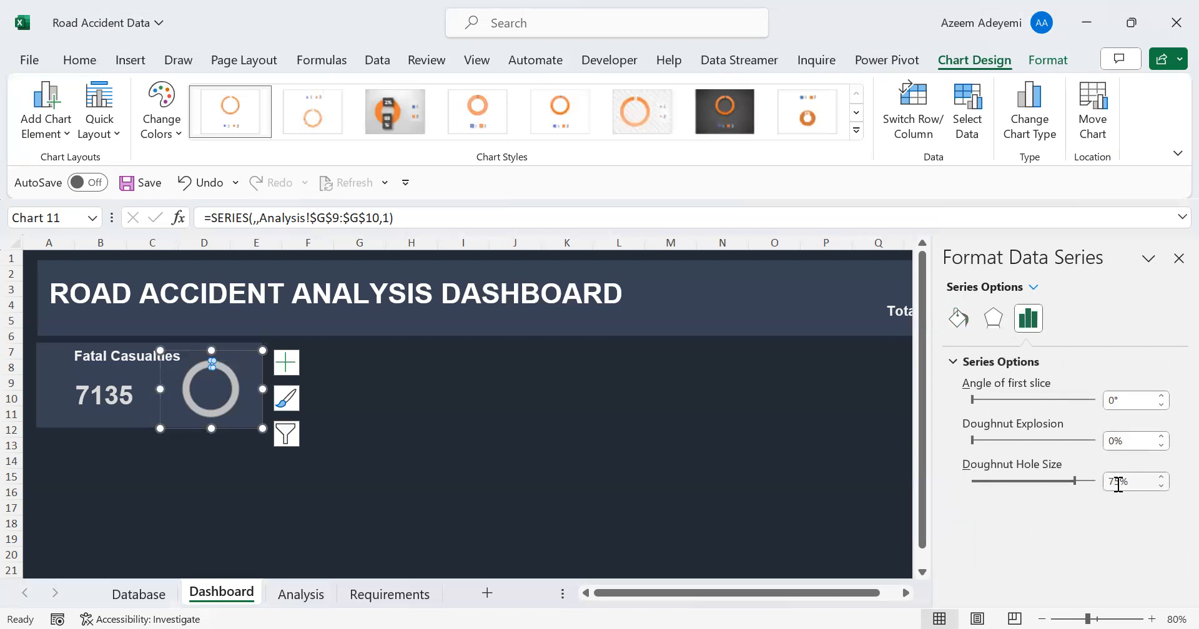
left_click(1162, 486)
left_click(1162, 486)
left_click(1162, 486)
left_click(1162, 486)
left_click(1161, 486)
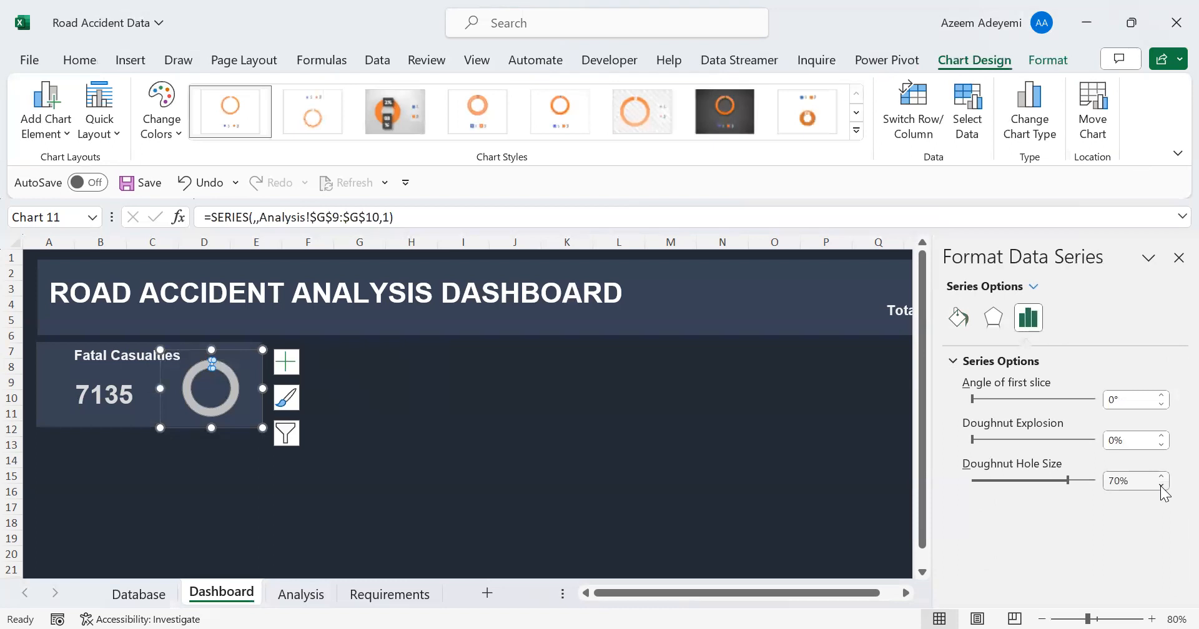
left_click(1162, 486)
left_click(1162, 486)
left_click(1161, 486)
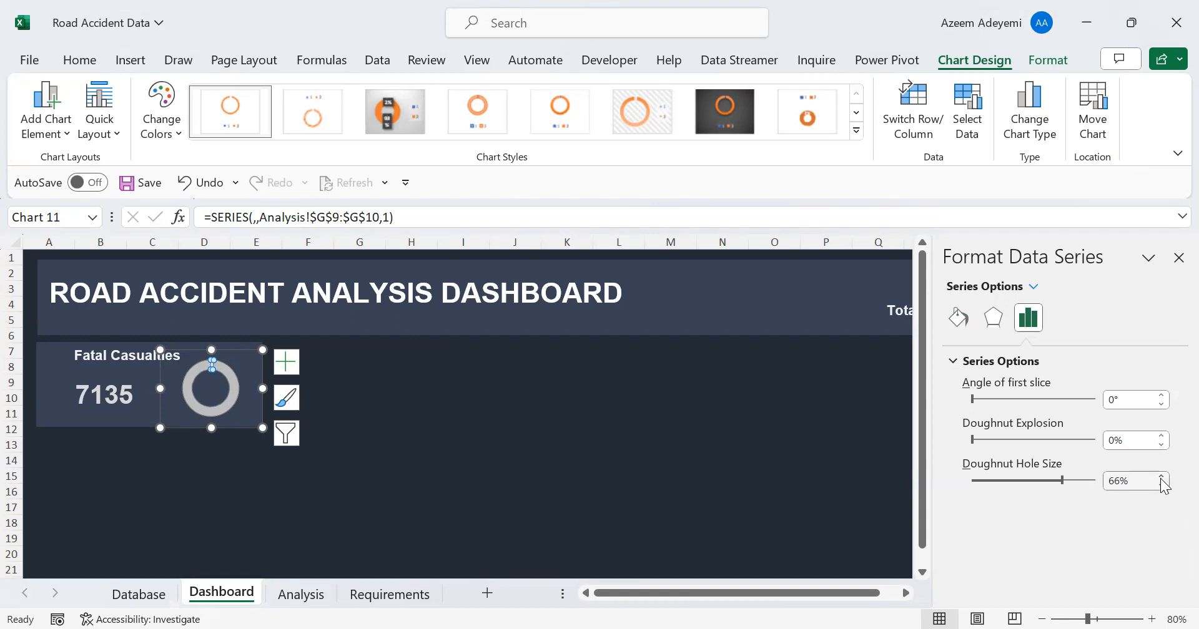
left_click(1160, 476)
left_click(1161, 476)
left_click(1161, 476)
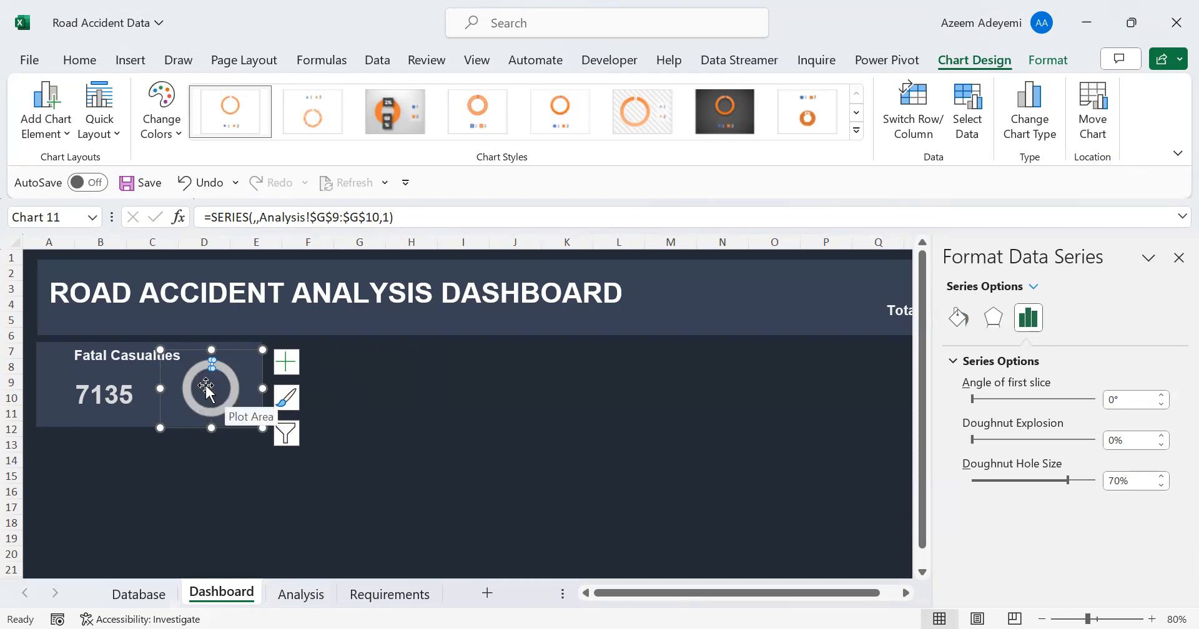
left_click_drag(156, 347, 158, 341)
Duplicate the Fatal Casualties figure's text box and move the copy over the doughnut
left_click(97, 380)
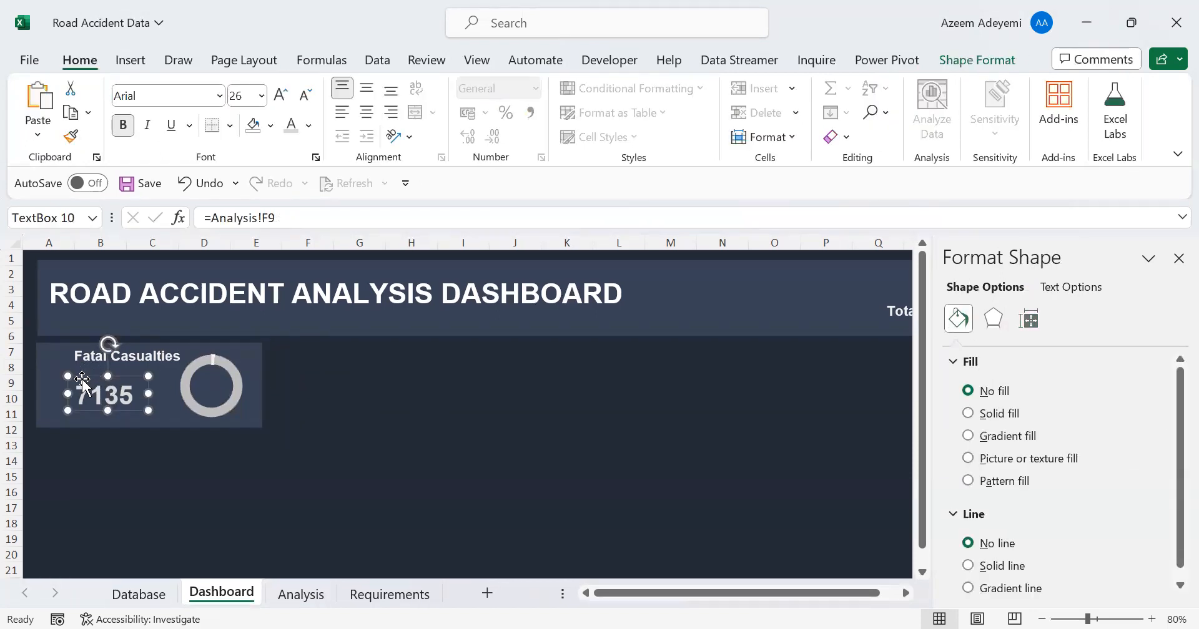
key("ctrl+d")
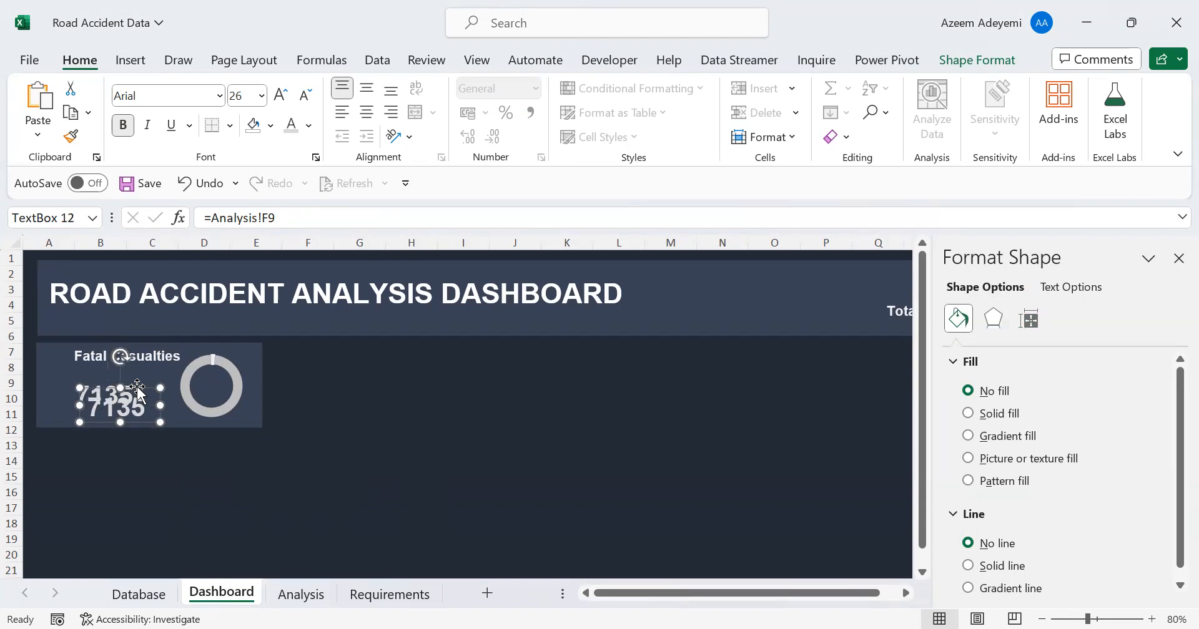
left_click_drag(137, 391, 237, 367)
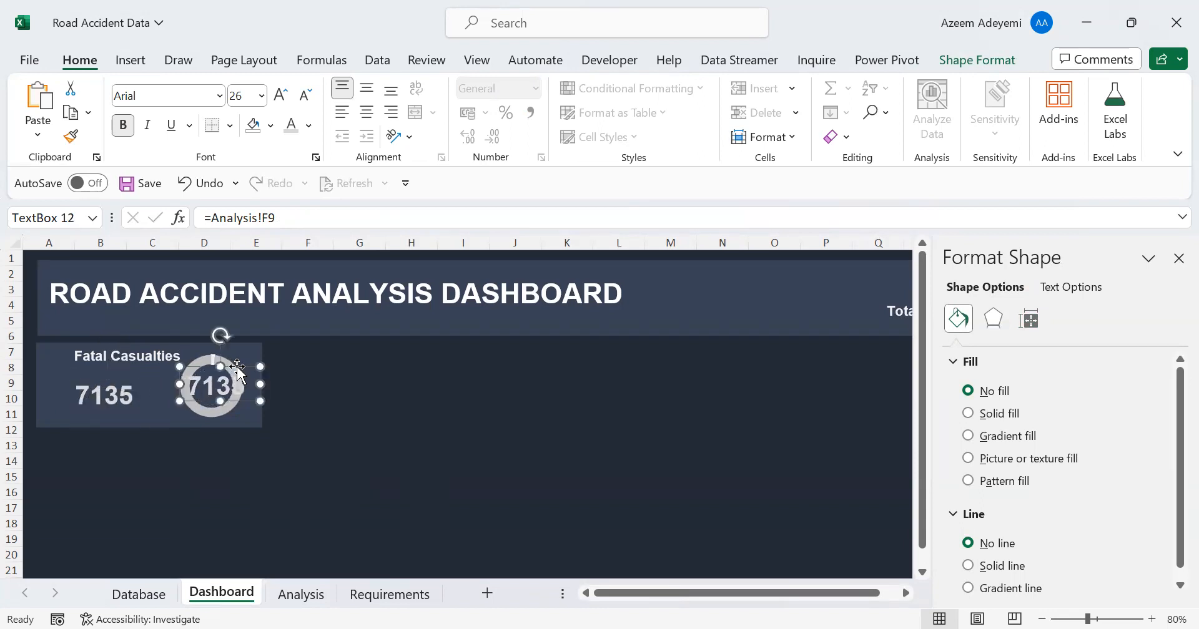
Link the duplicated text box to the fatal percentage in cell G9 of the Analysis sheet
left_click(299, 595)
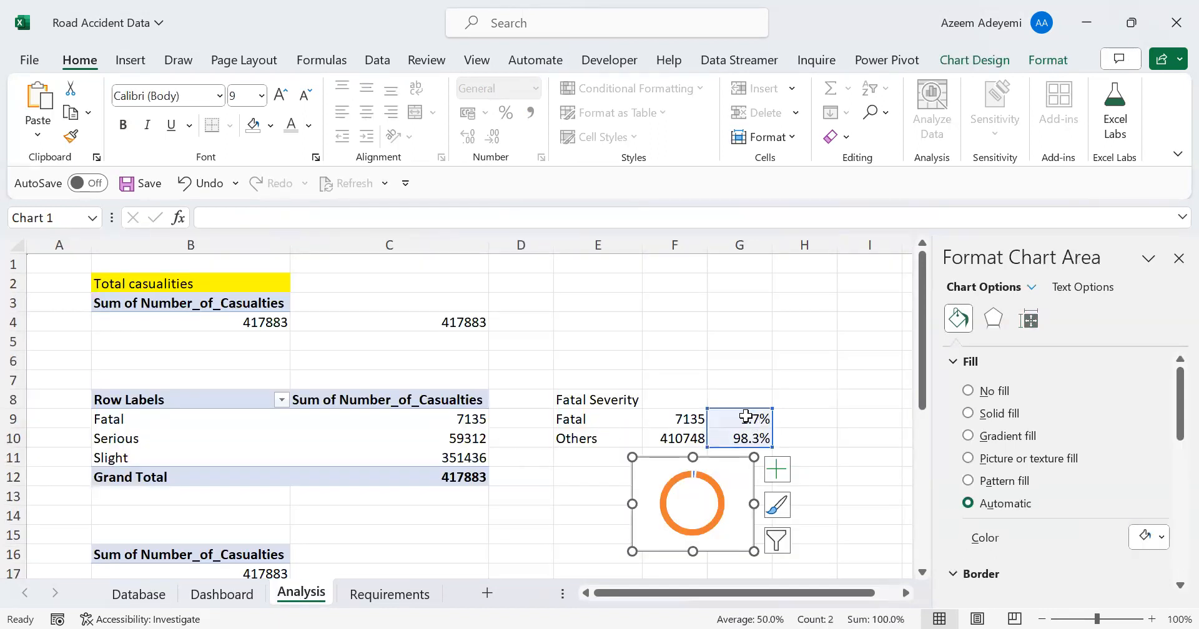
left_click(221, 595)
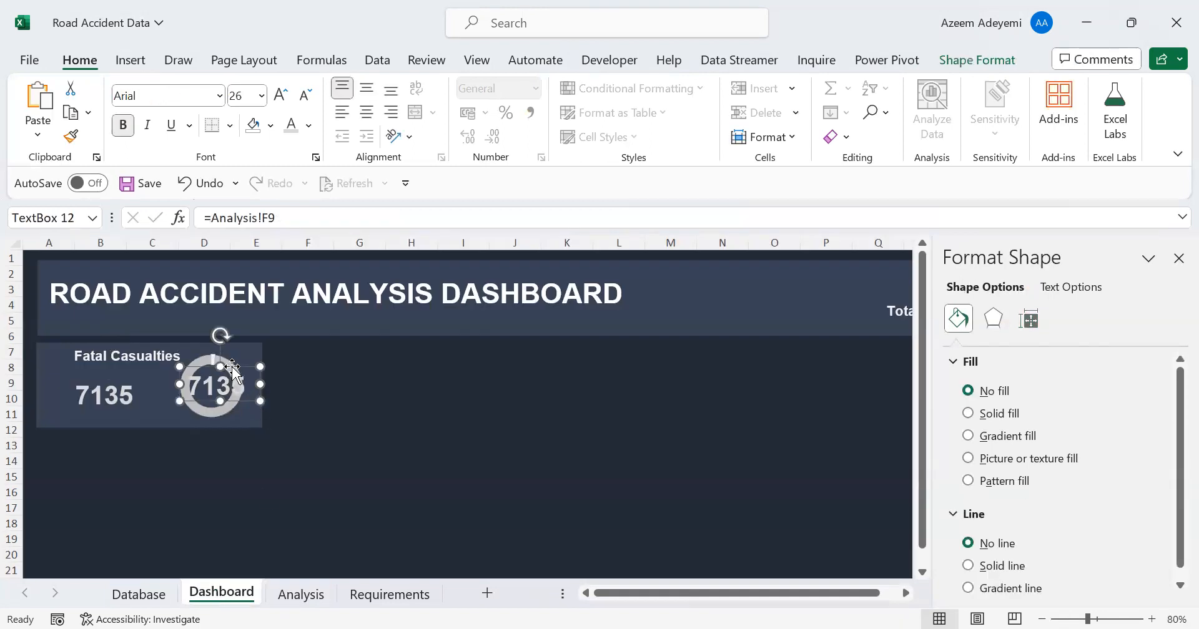
left_click_drag(283, 218, 185, 218)
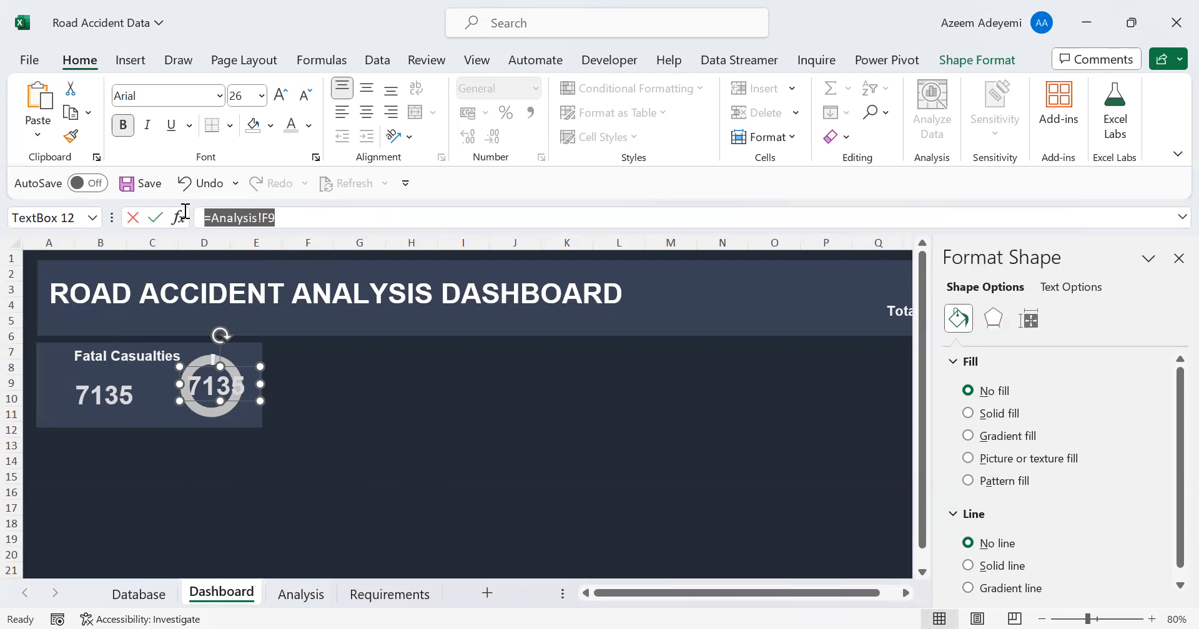
type("=")
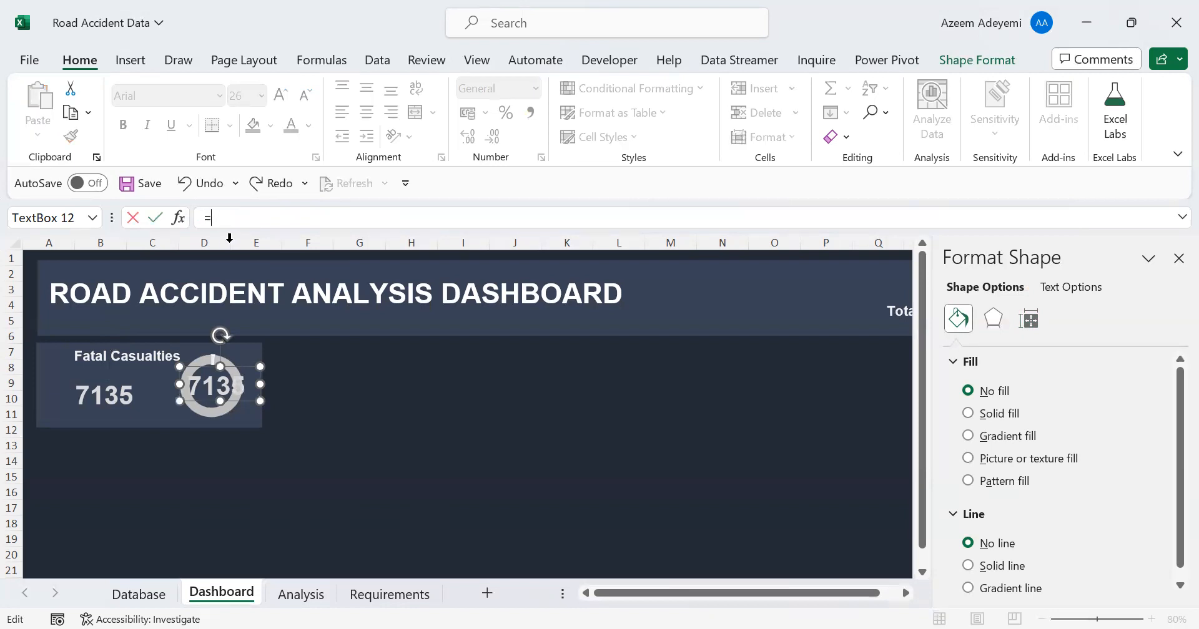
left_click(300, 600)
left_click(744, 420)
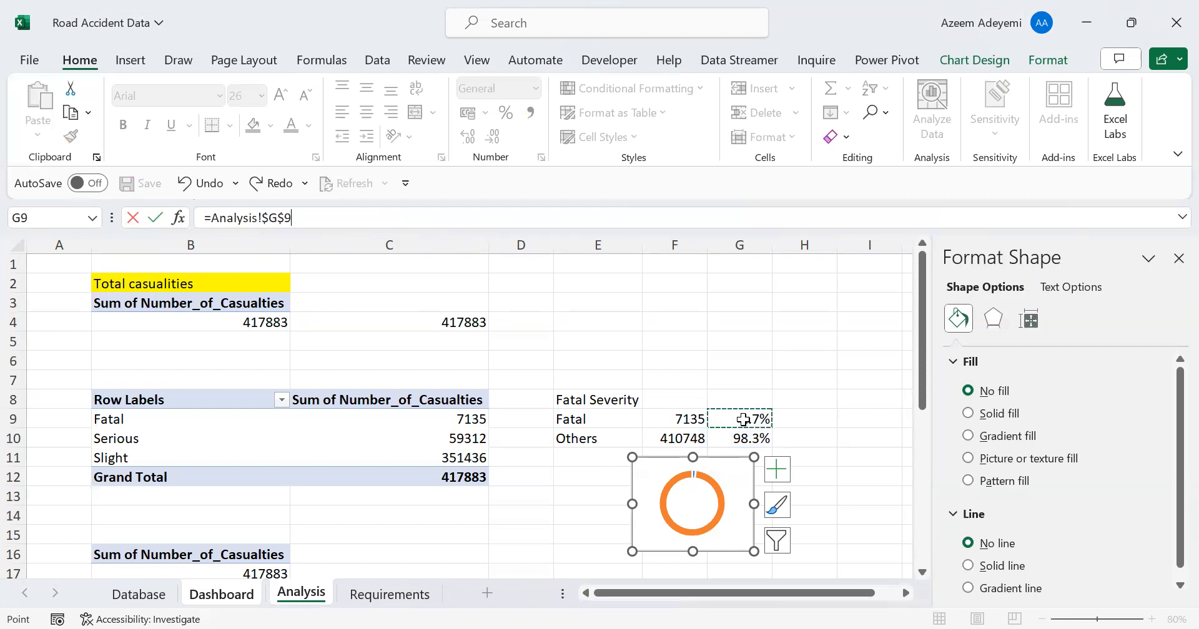
key("Return")
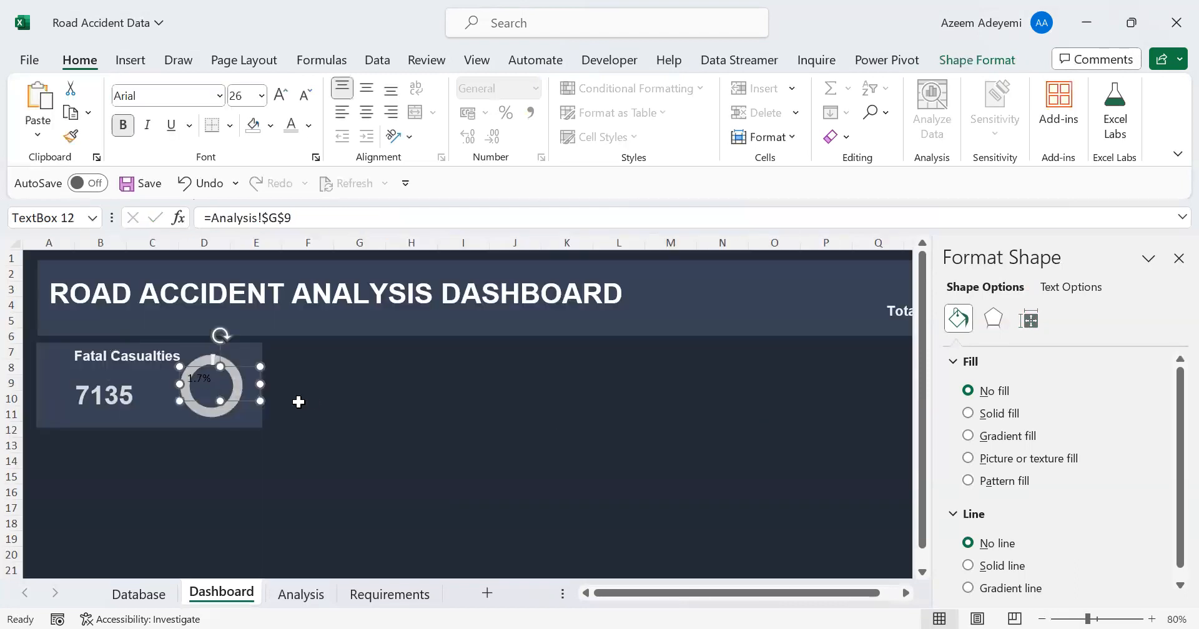
Shrink the percentage text box to fit inside the doughnut's hole and recolour its text with the lightest grey shade beneath white
left_click_drag(189, 372, 193, 375)
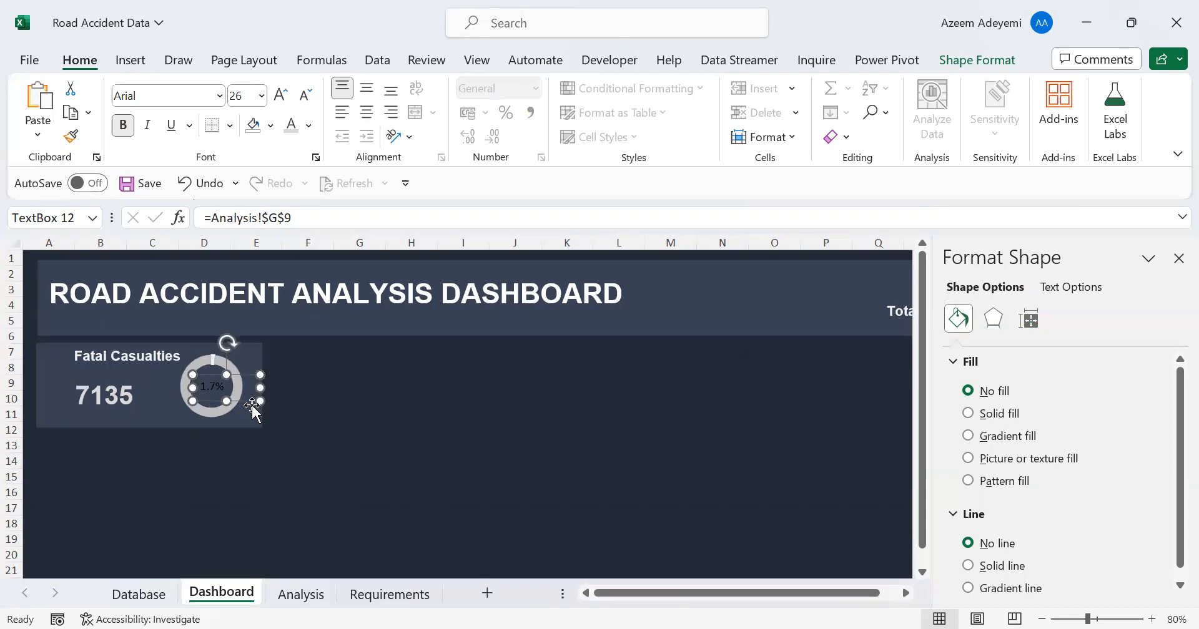
left_click_drag(260, 403, 231, 400)
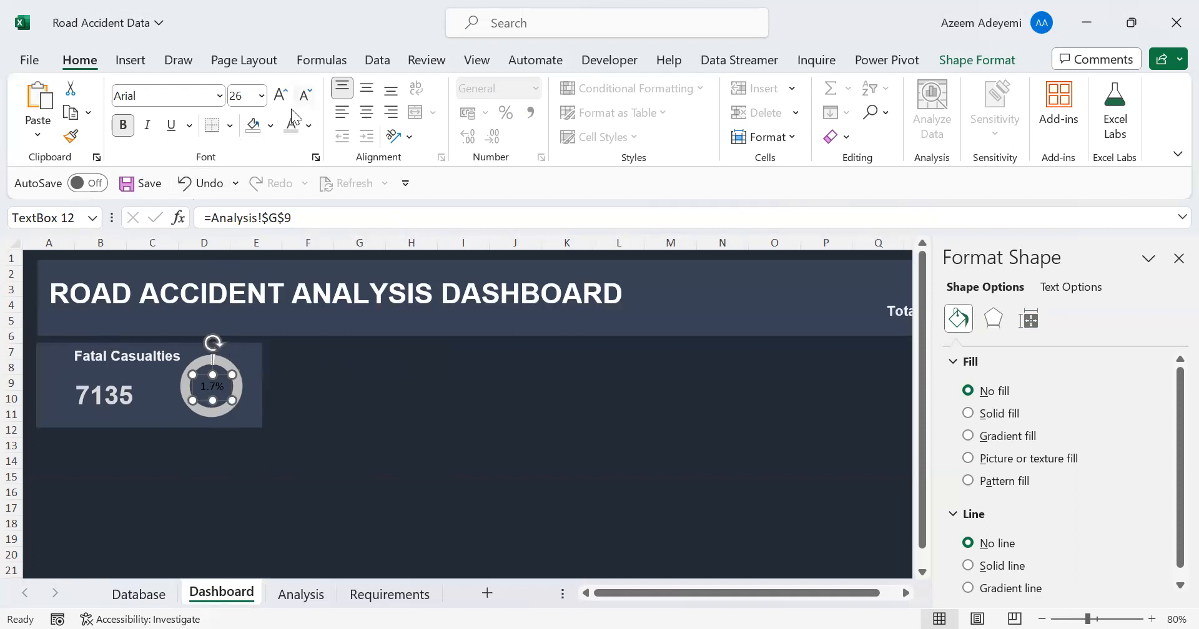
left_click(310, 125)
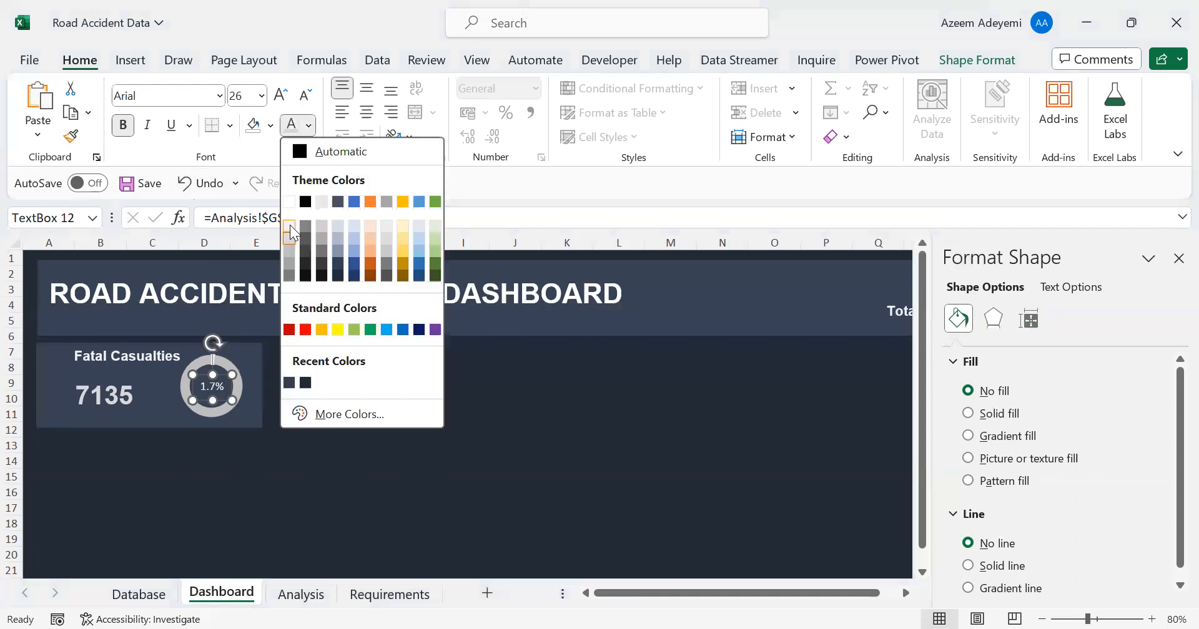
left_click(288, 226)
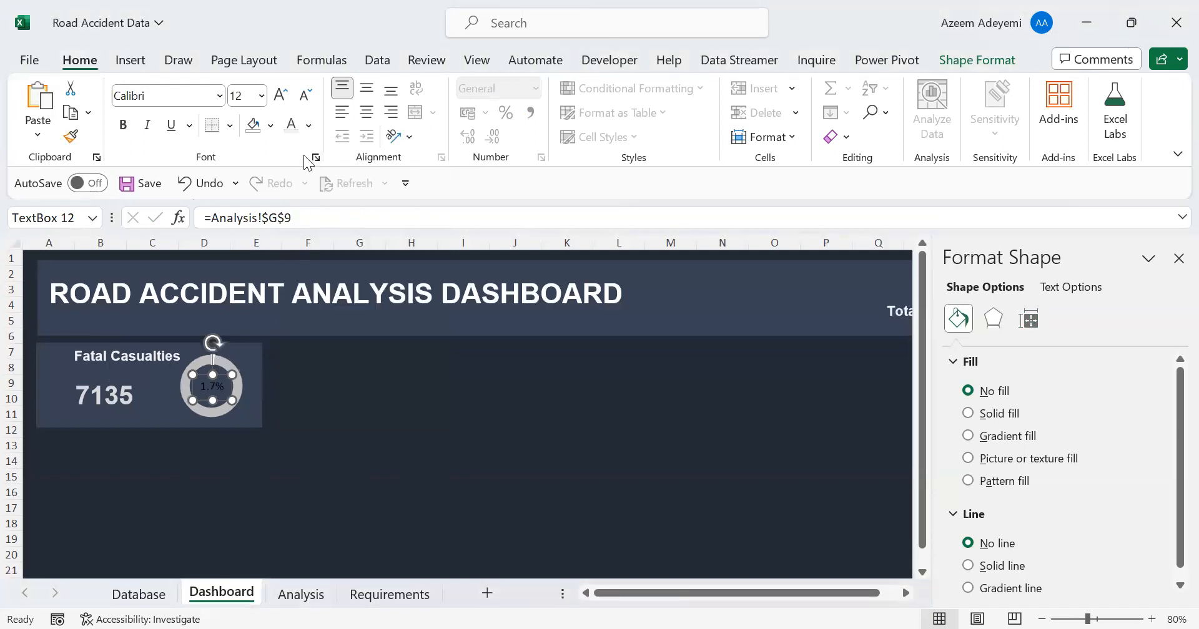
left_click(355, 428)
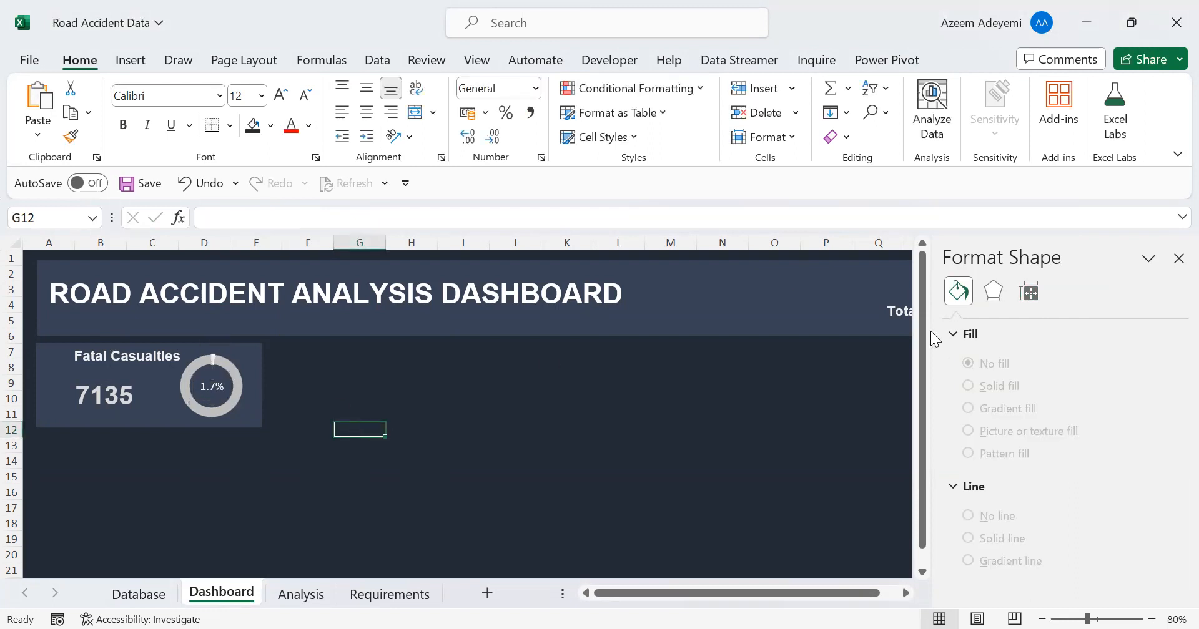
left_click(1179, 258)
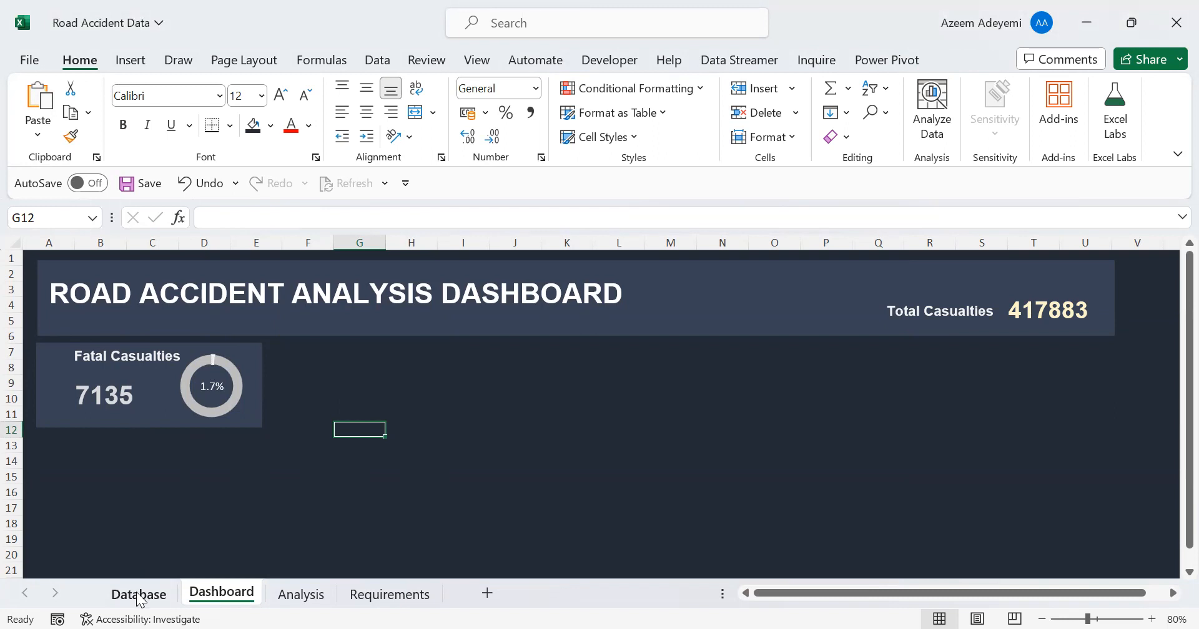
On the Analysis sheet, enter the heading Serious in I8 and the row labels Serious in I9 and Others in I10
left_click(290, 596)
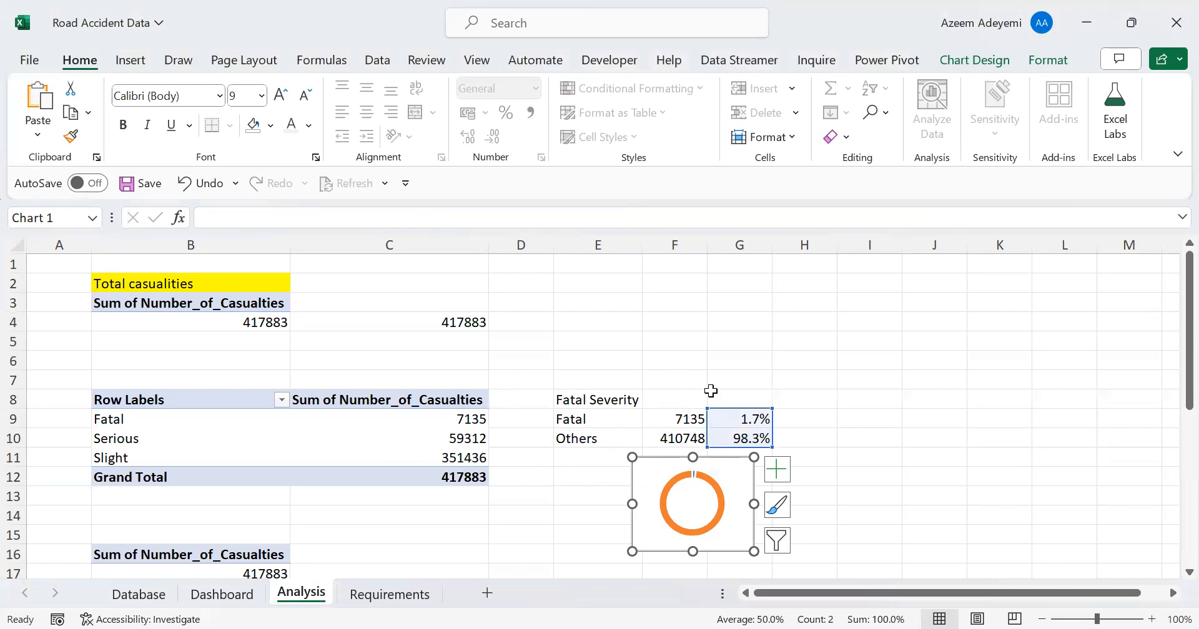
left_click(872, 393)
type("Serious")
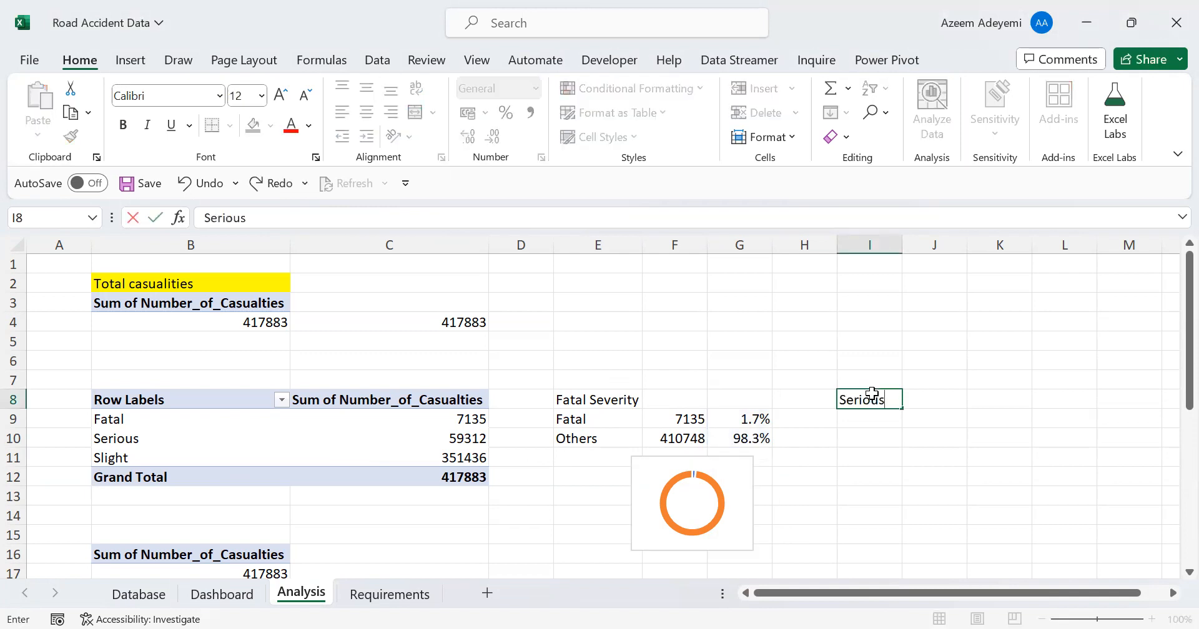
key("Return")
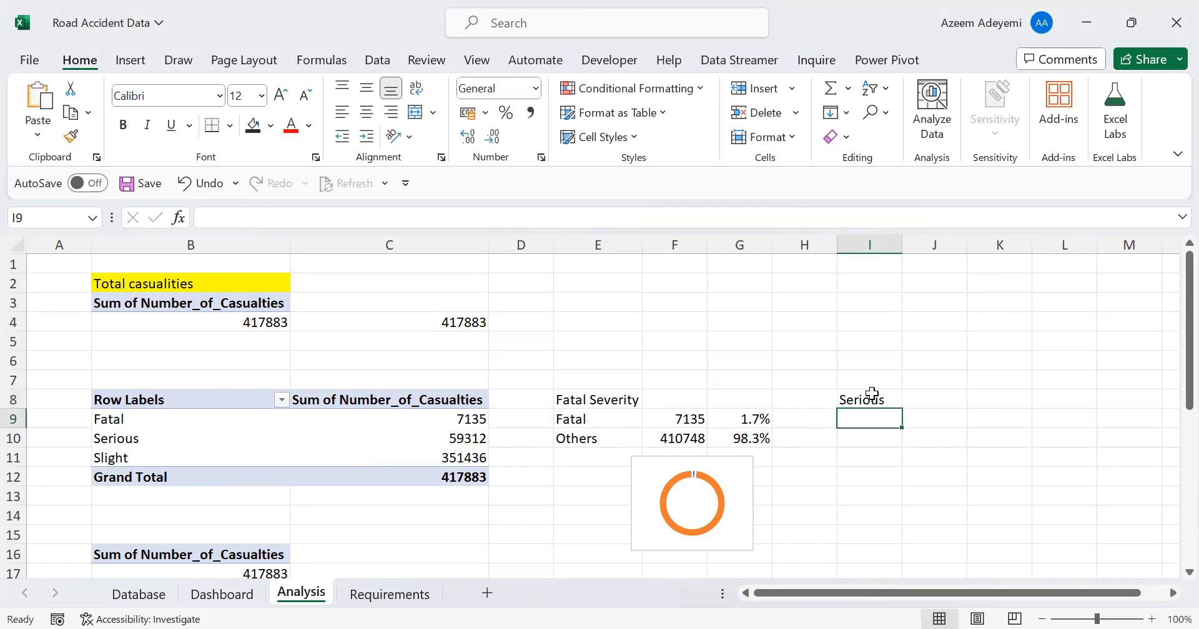
type("Serious")
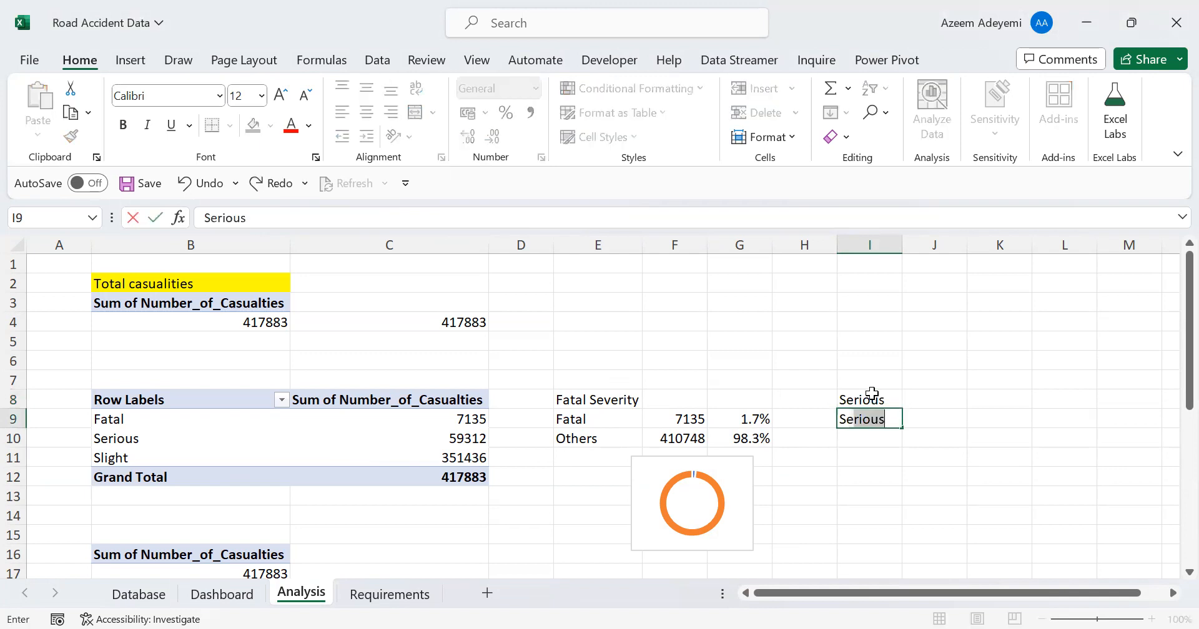
key("Return")
type("Others")
key("Tab")
key("Up")
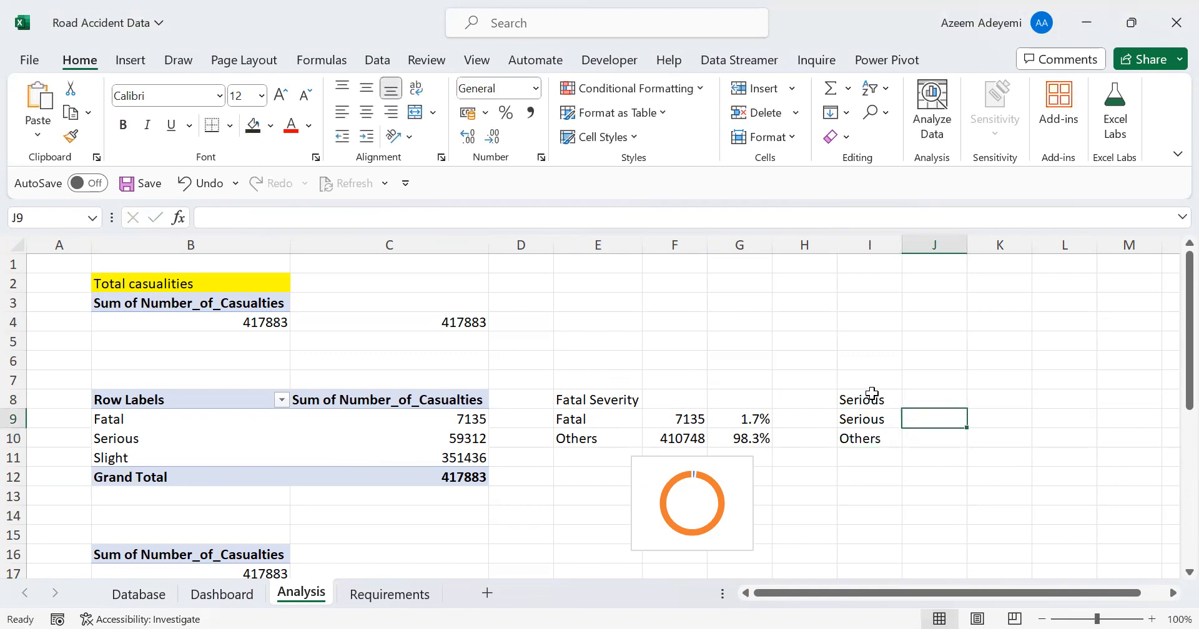
Reference the pivot table's Serious casualties in J9 and add its Fatal and Slight casualties together in J10
type("=")
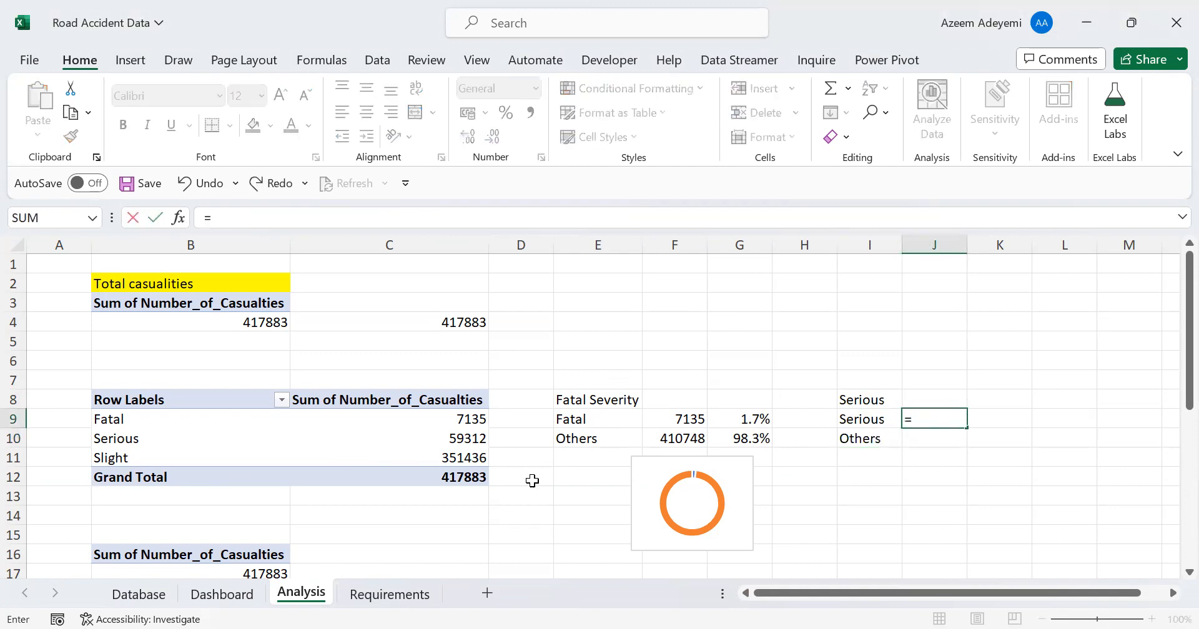
left_click(454, 437)
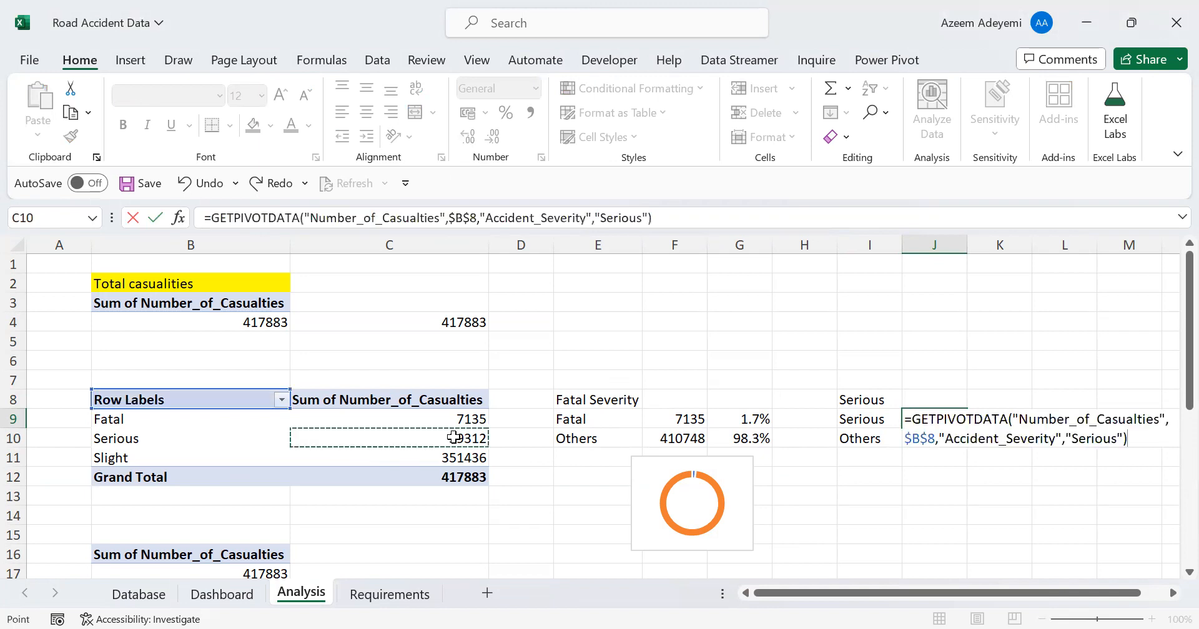
key("Return")
type("=")
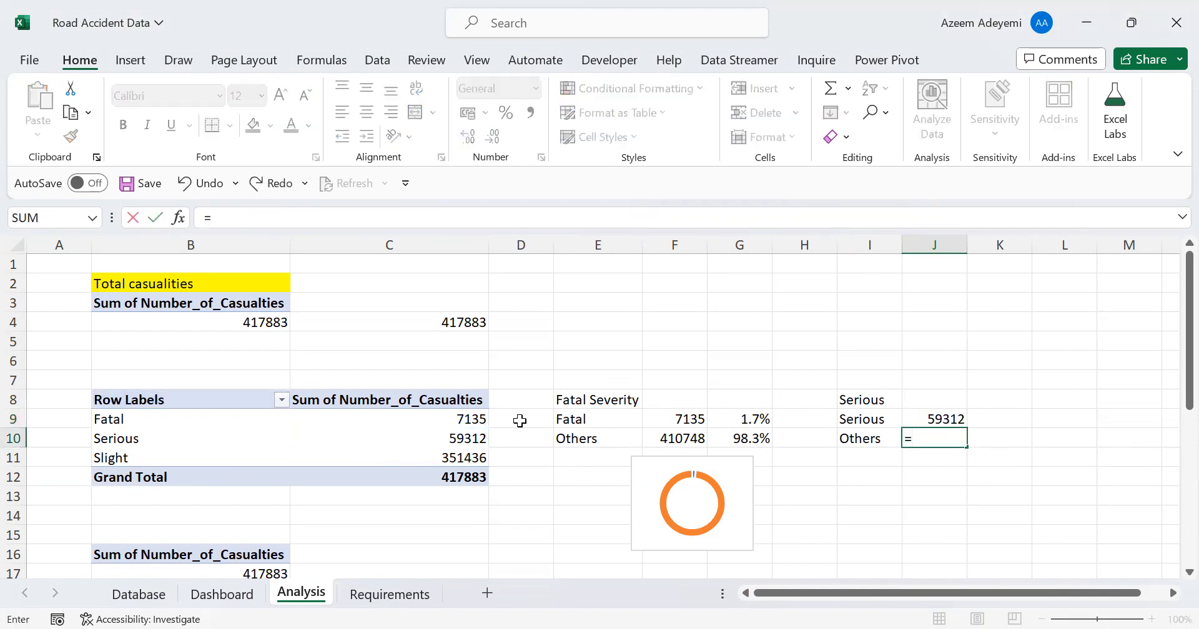
left_click(462, 417)
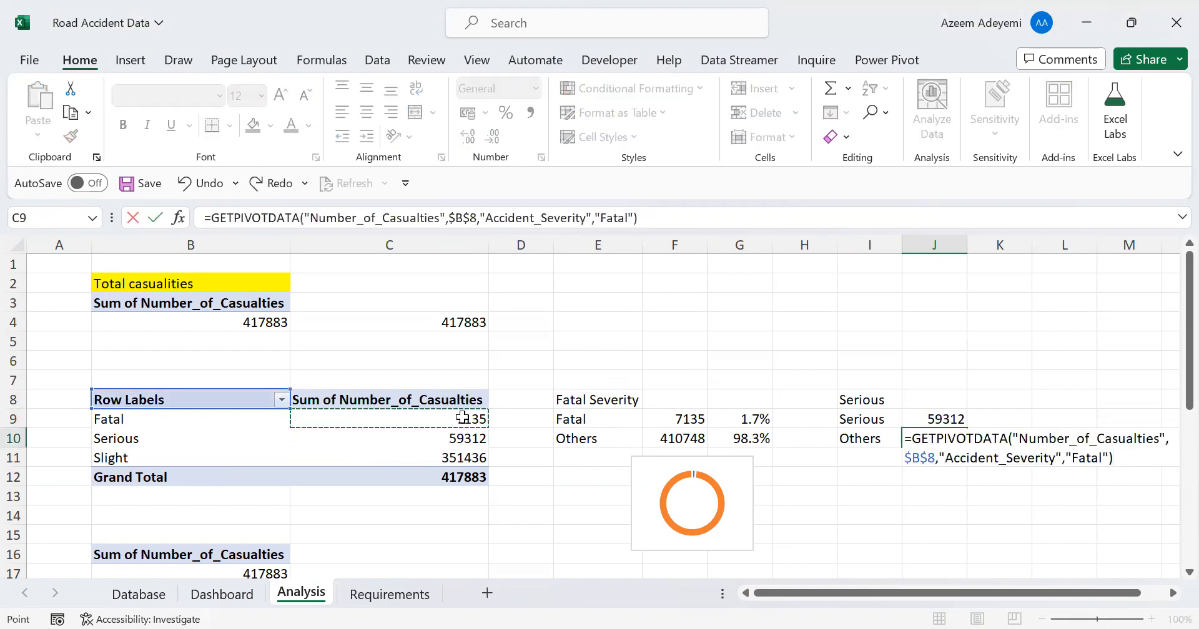
type("+")
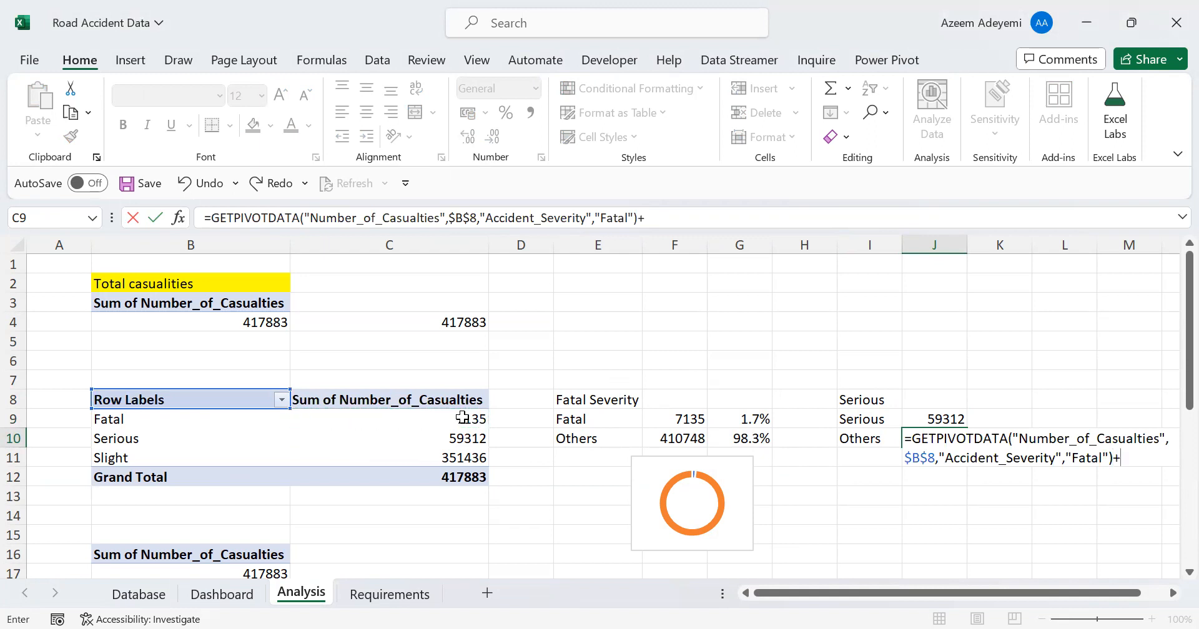
left_click(461, 456)
key("Return")
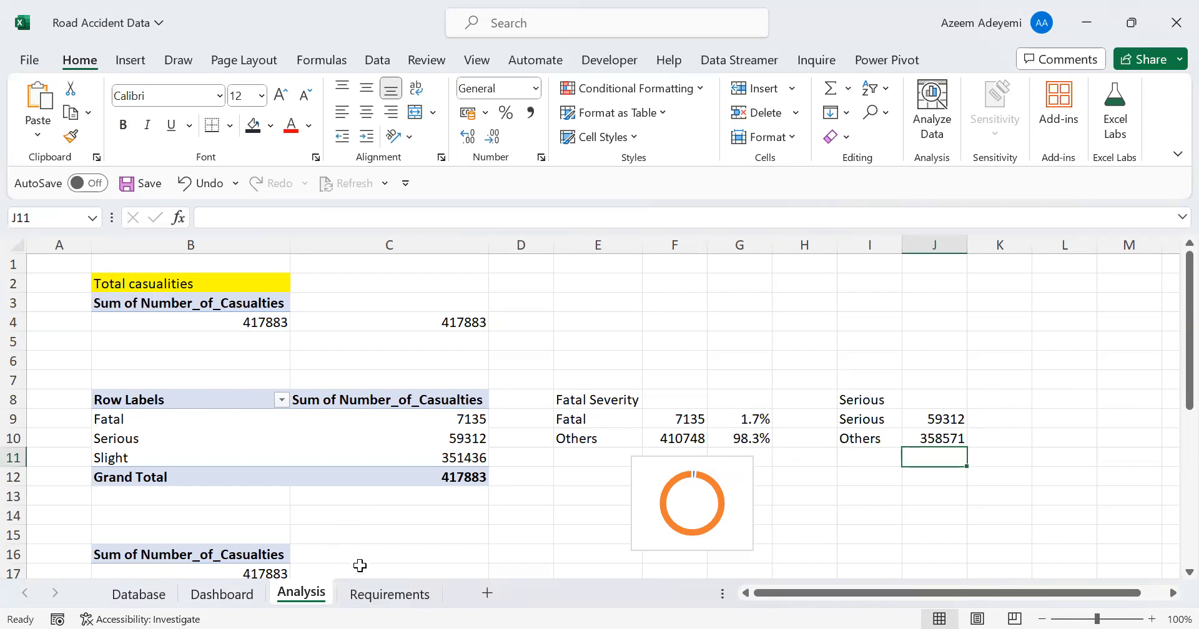
Return to the Dashboard sheet with the Fatal Casualties card
left_click(222, 595)
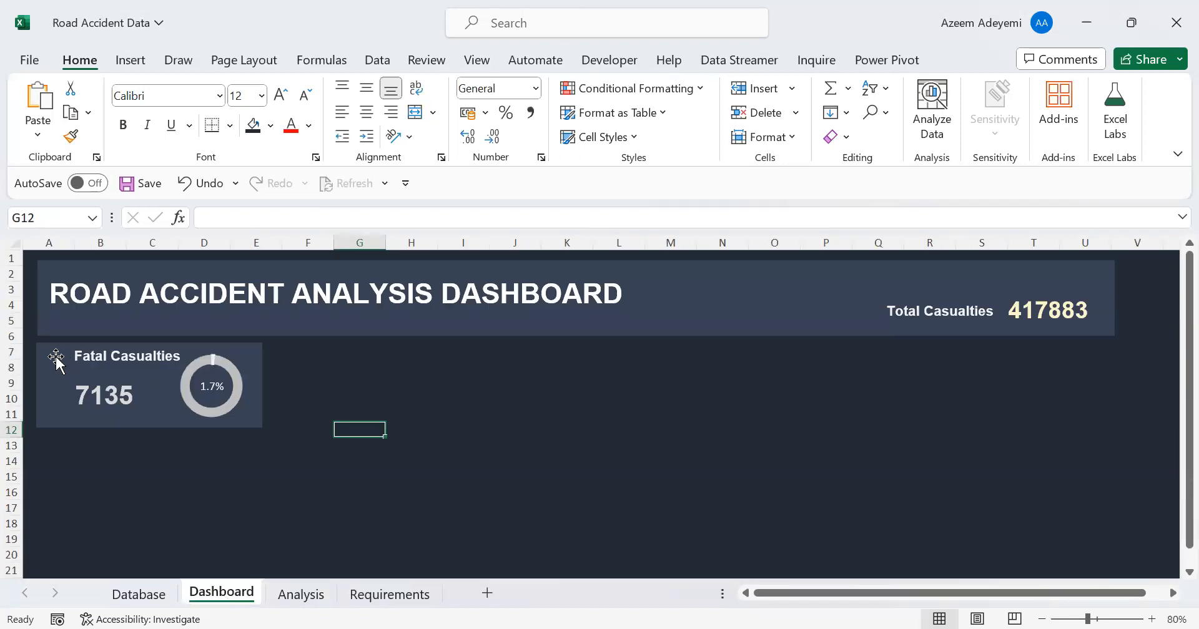